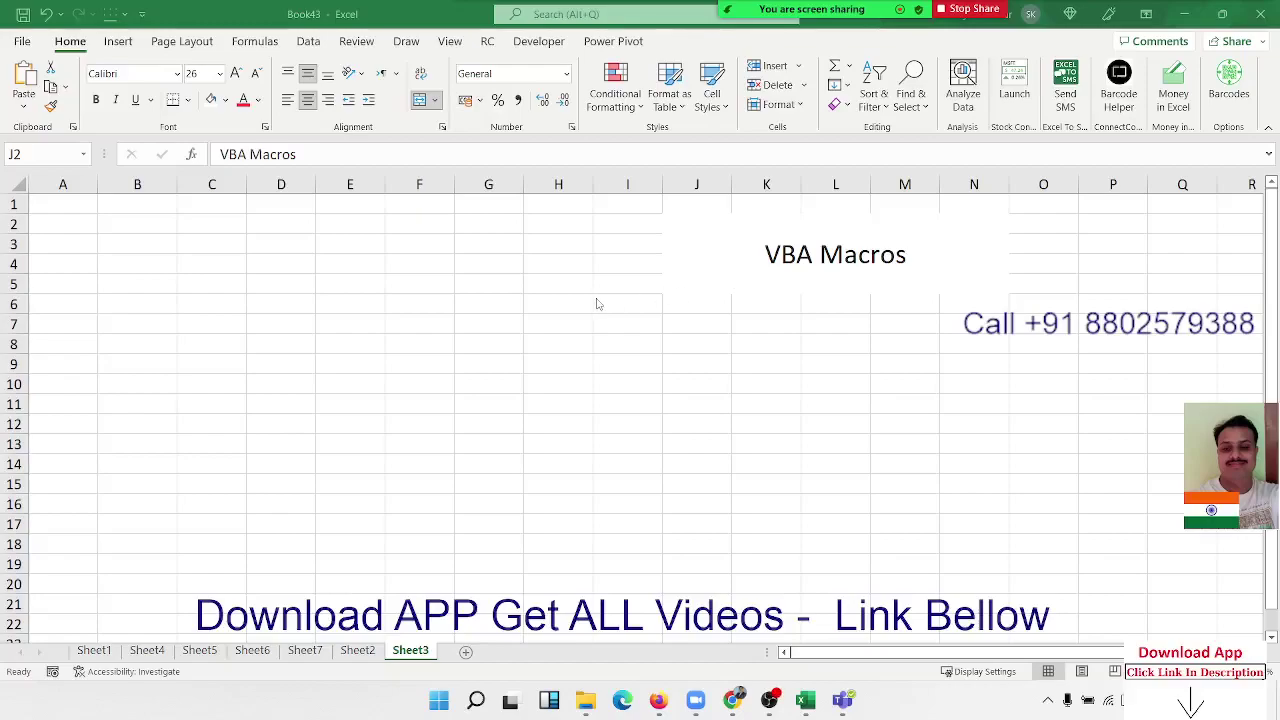
Admit the waiting participant into the meeting while selecting cells around the VBA Macros title
{"action": "left_click", "coordinate": [731, 251]}
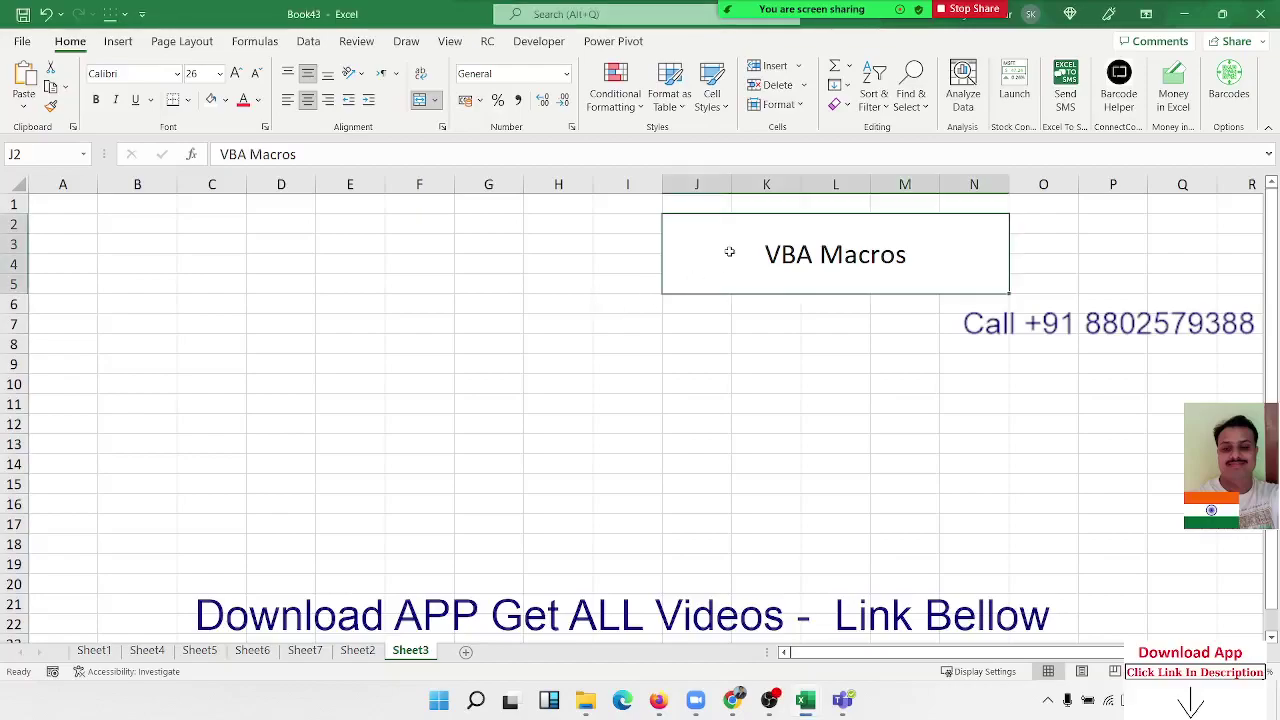
{"action": "left_click", "coordinate": [667, 347]}
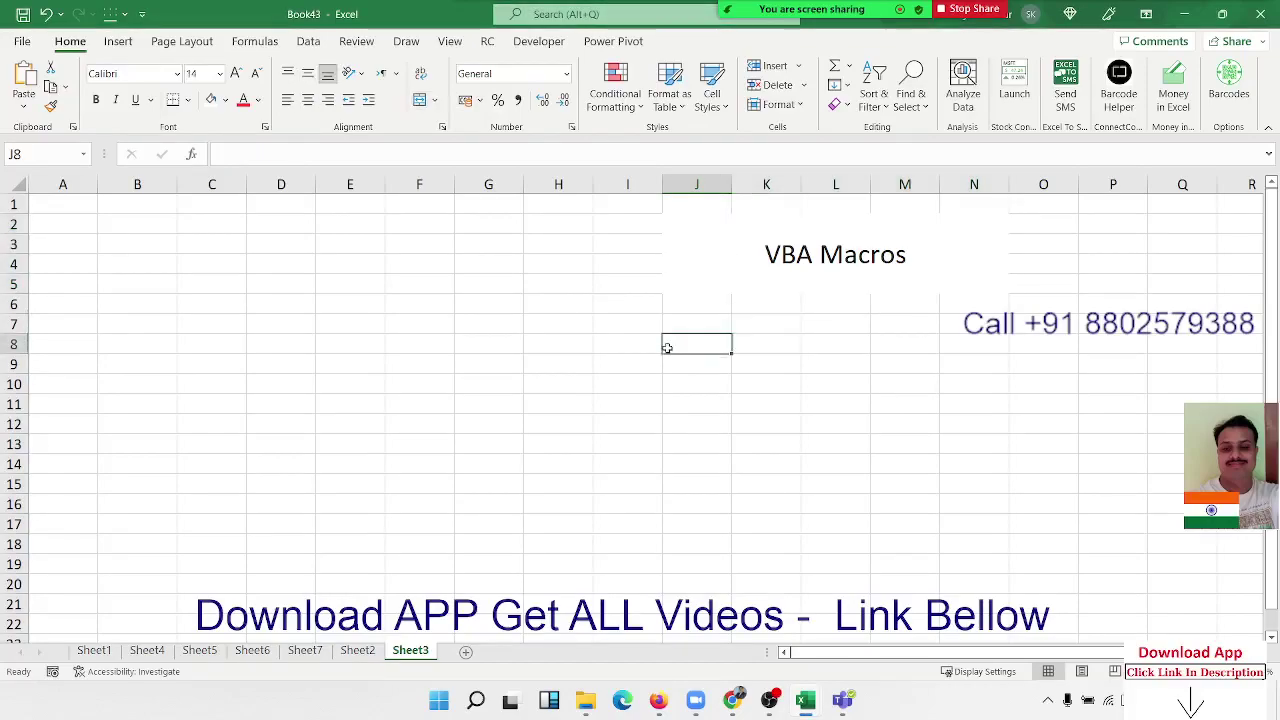
{"action": "left_click", "coordinate": [718, 257]}
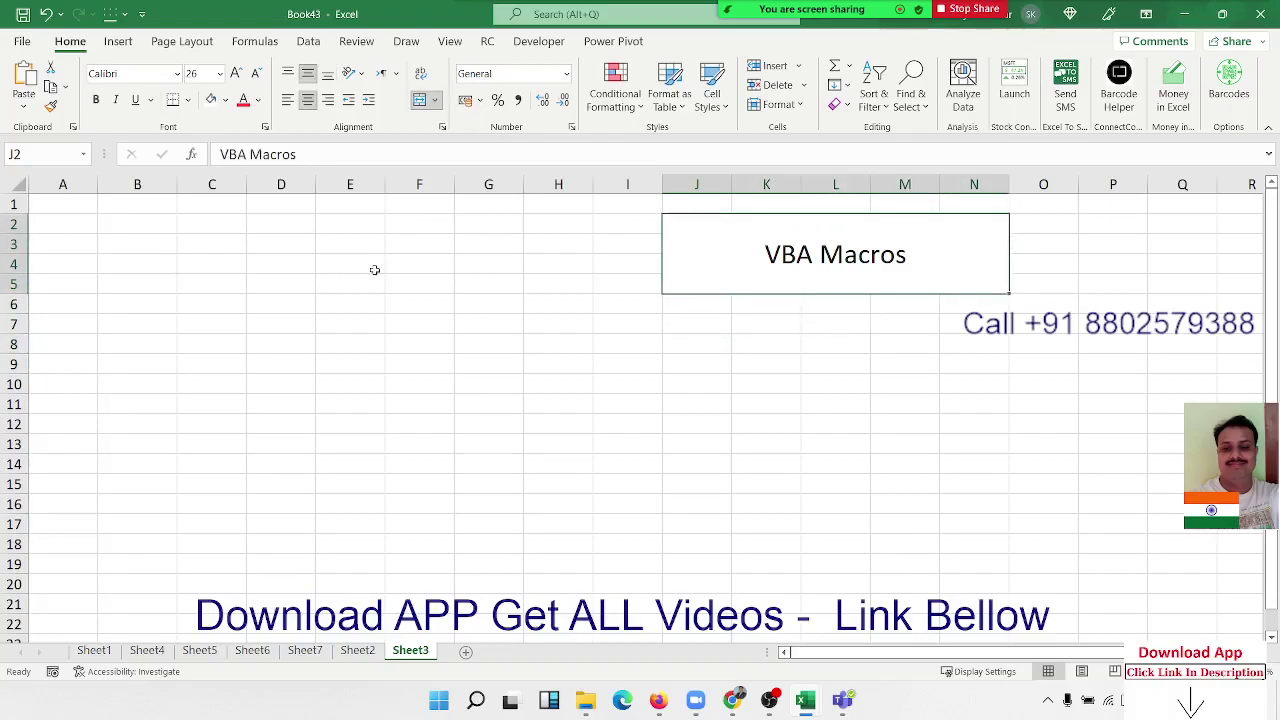
{"action": "left_click", "coordinate": [227, 253]}
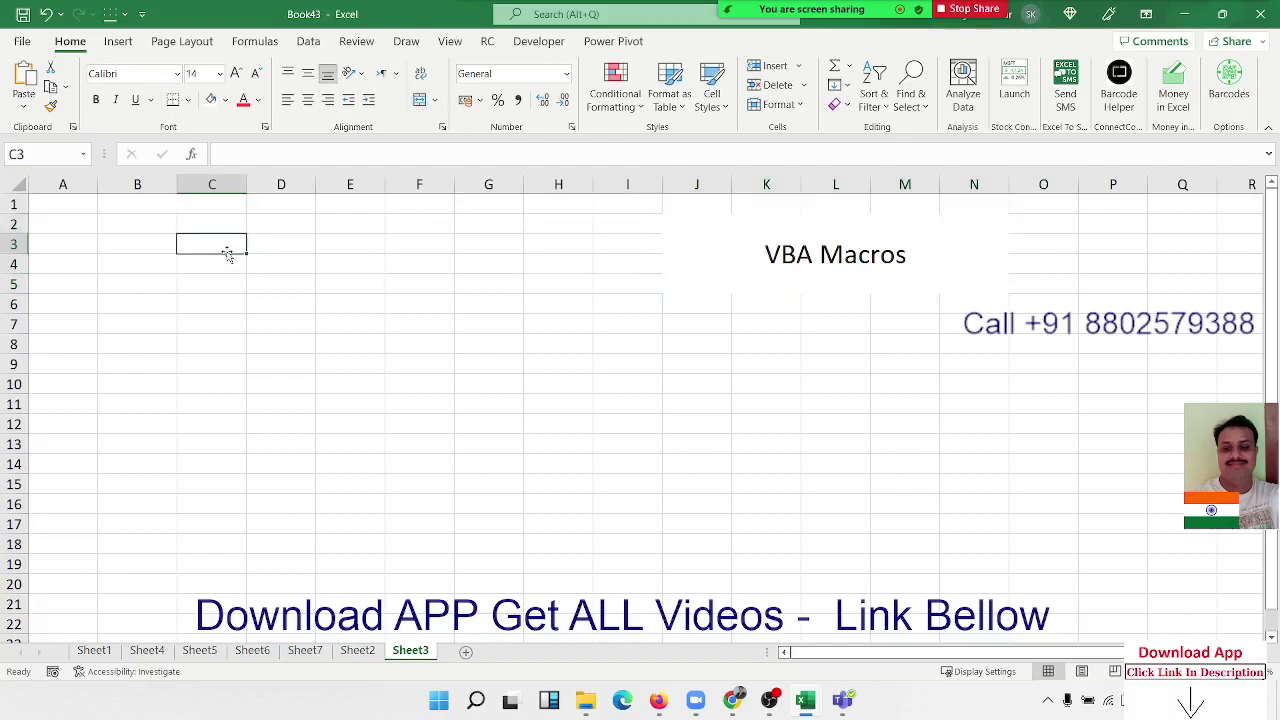
{"action": "left_click", "coordinate": [529, 338]}
{"action": "mouse_move", "coordinate": [585, 700]}
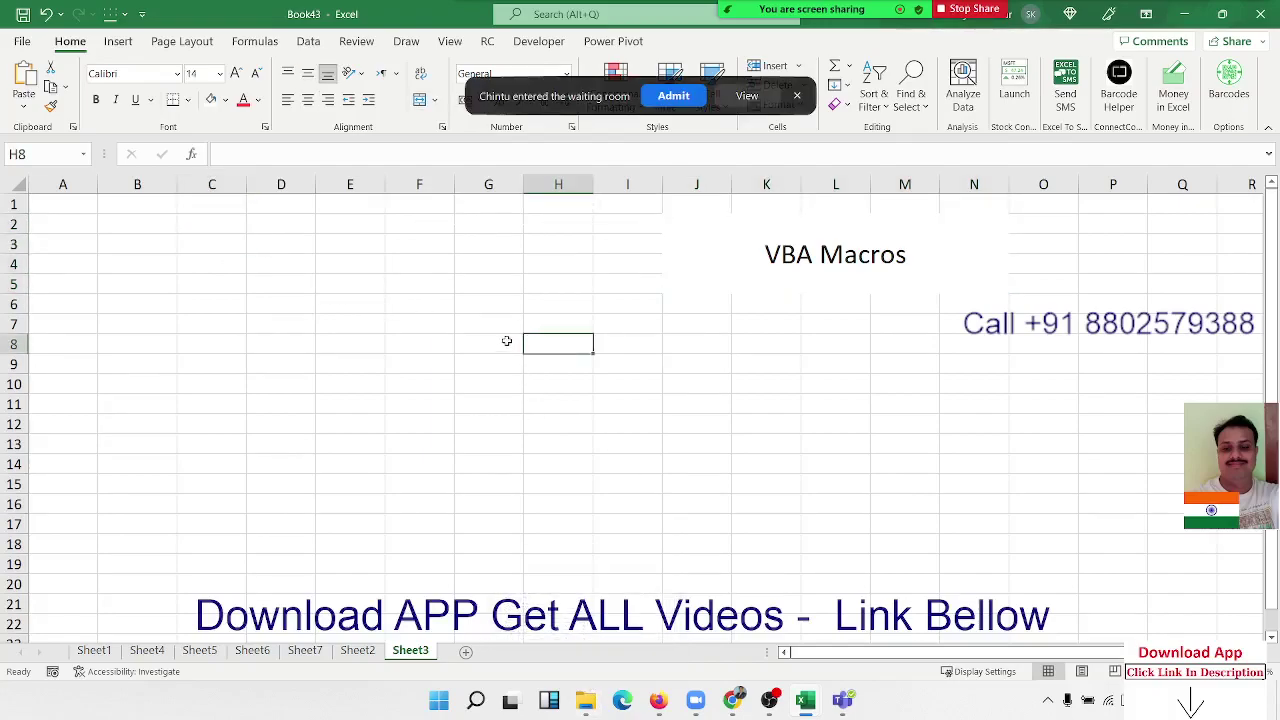
{"action": "left_click", "coordinate": [673, 97]}
{"action": "left_click", "coordinate": [439, 328]}
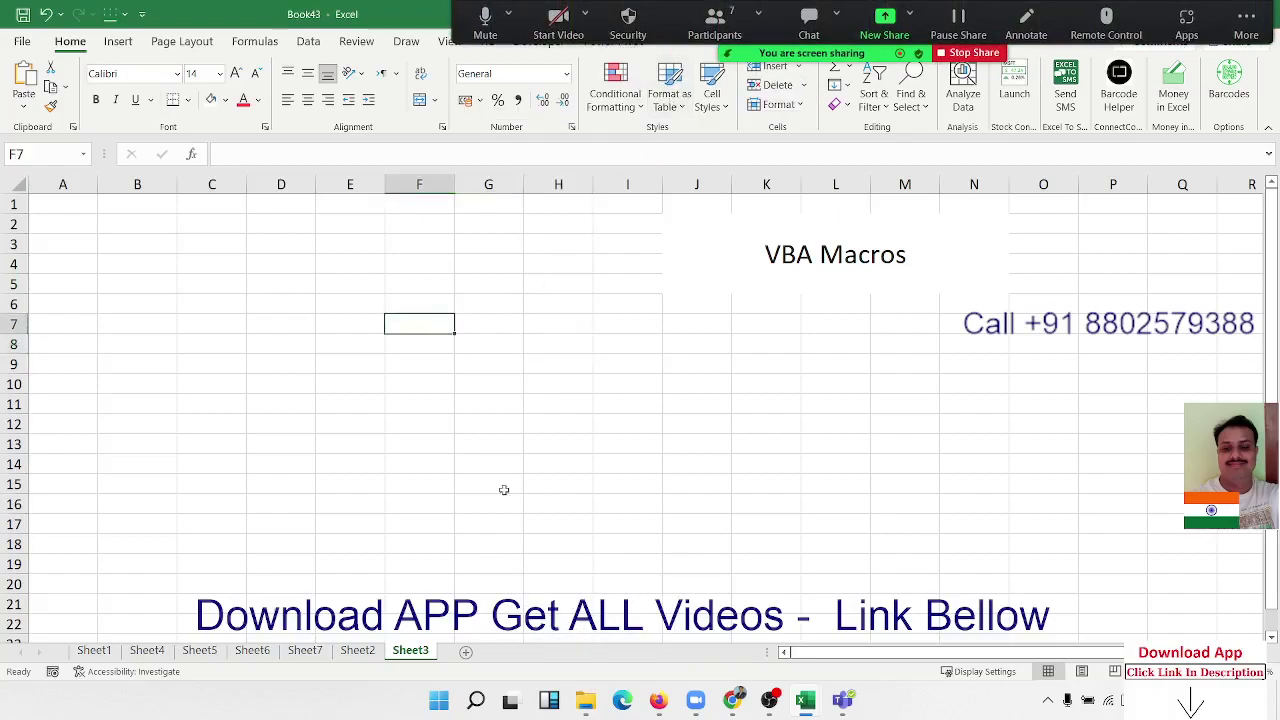
In File Explorer, browse Local Disk (F:), then (D:), then (E:)
{"action": "left_click", "coordinate": [580, 709]}
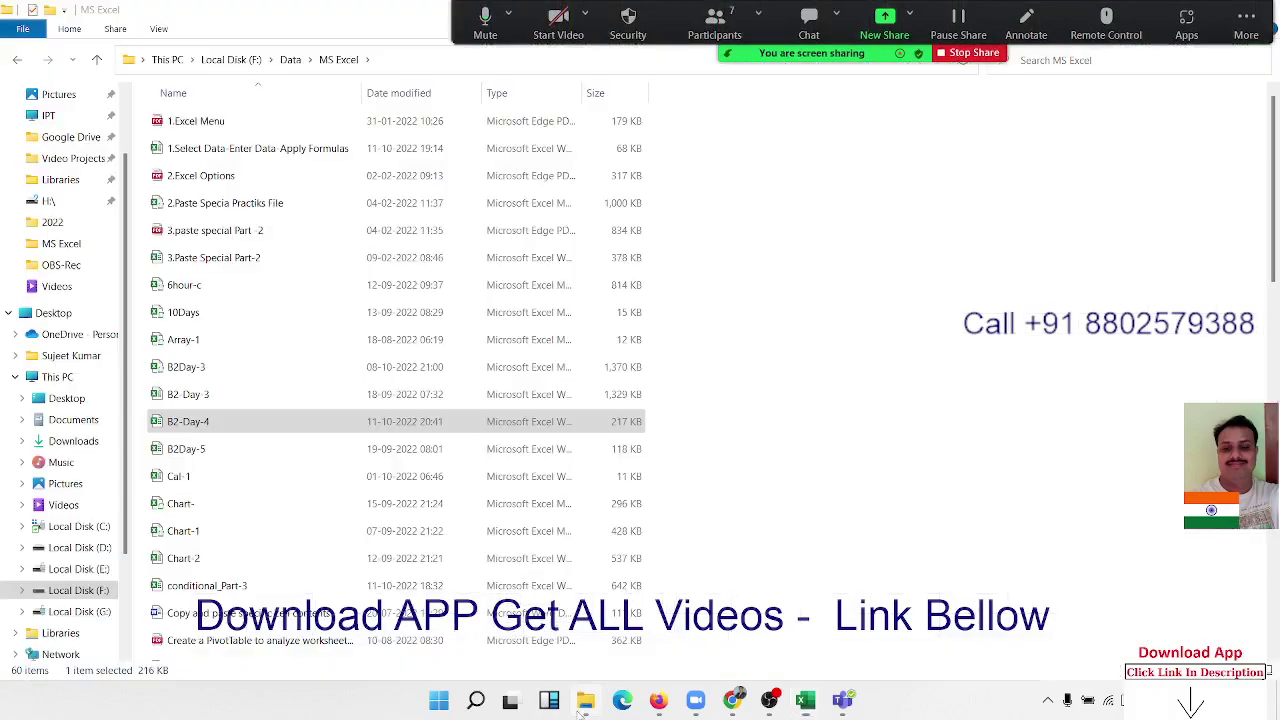
{"action": "left_click", "coordinate": [80, 593]}
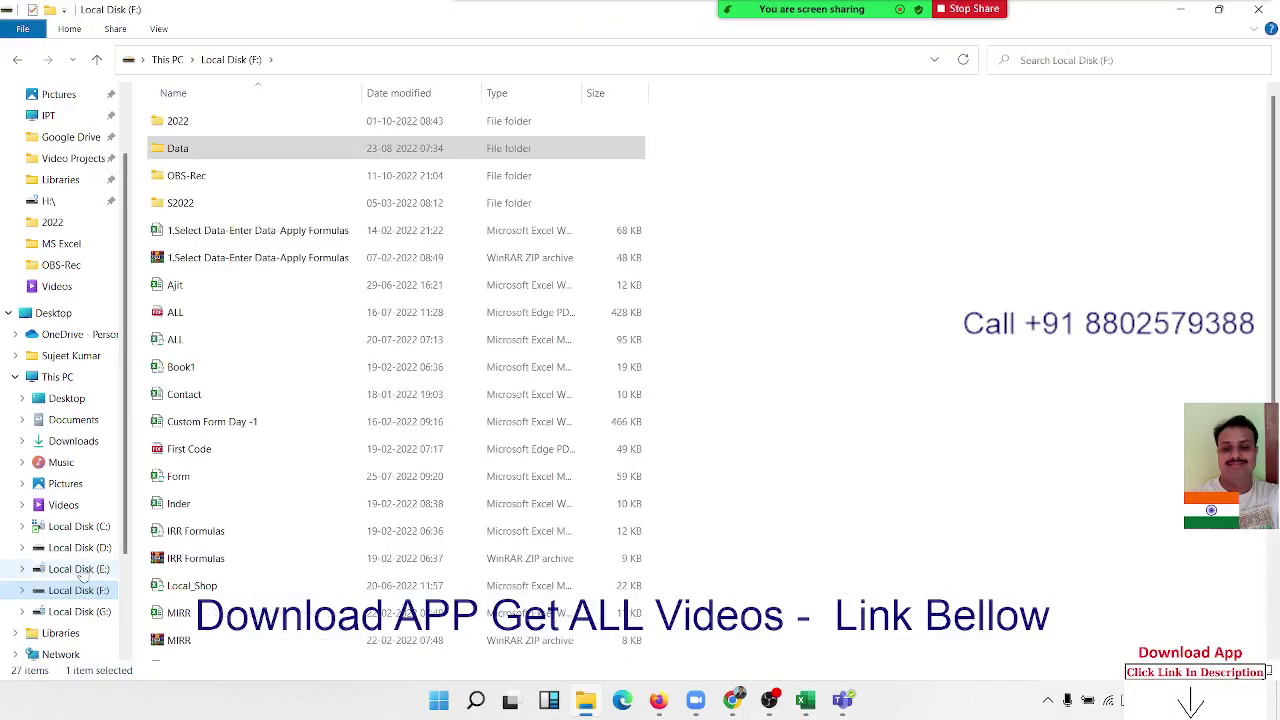
{"action": "left_click", "coordinate": [80, 548]}
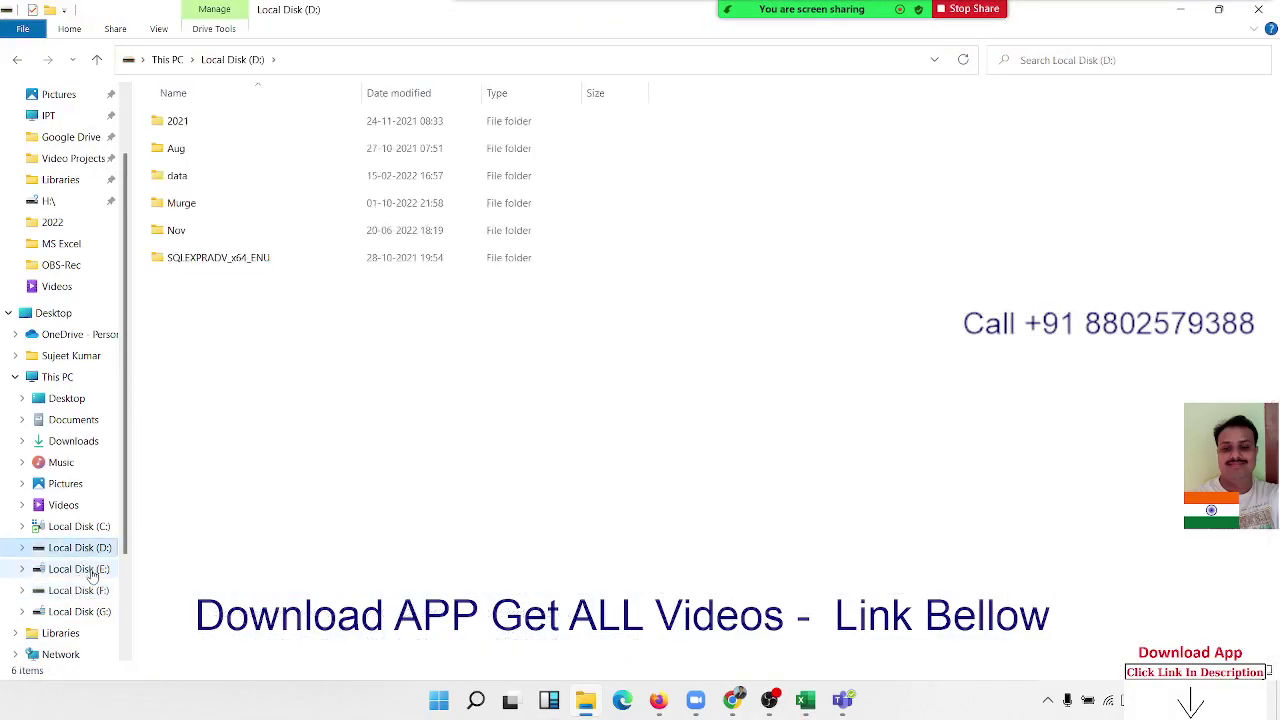
{"action": "left_click", "coordinate": [92, 570]}
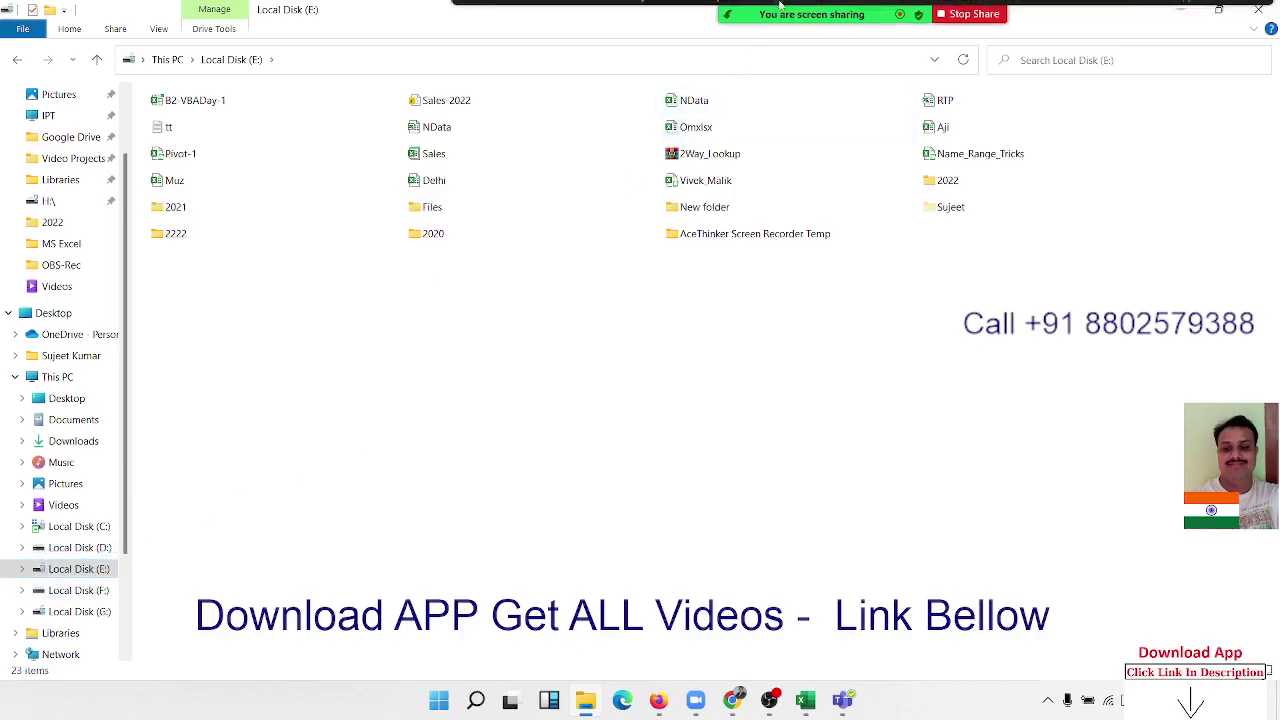
Check the meeting participants list and a participant's options, then close the list
{"action": "left_click", "coordinate": [726, 24]}
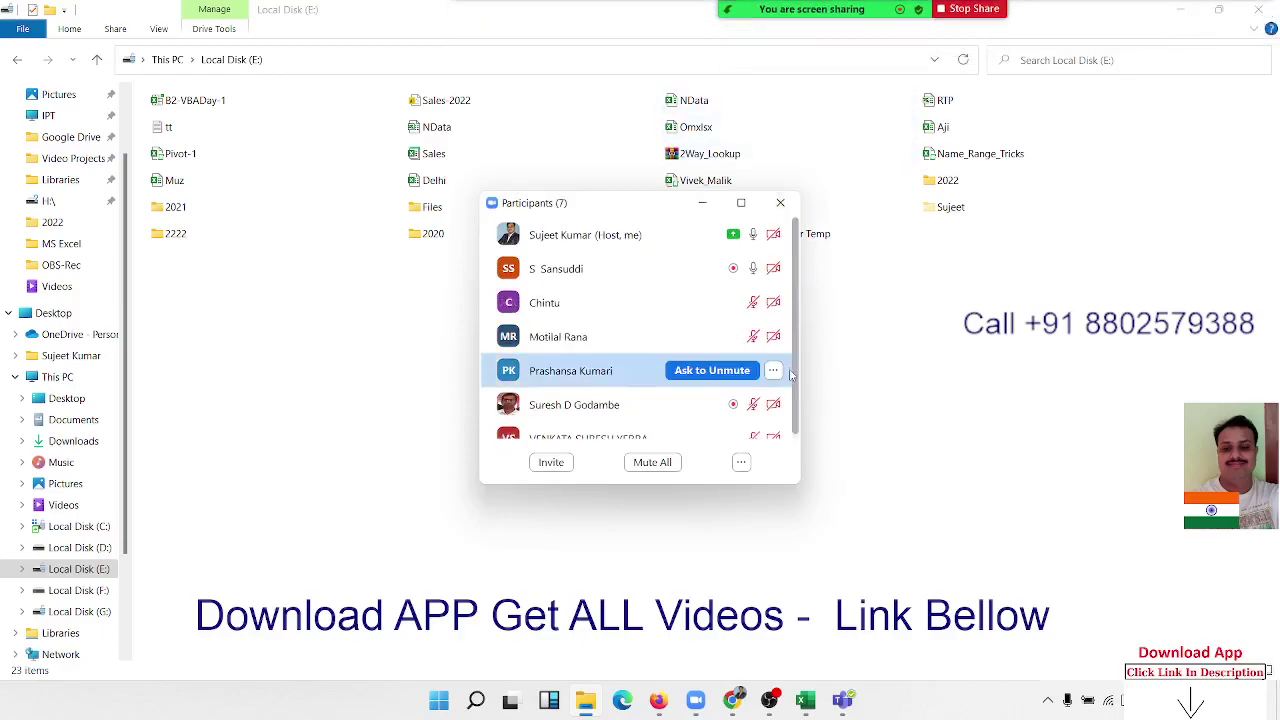
{"action": "scroll", "coordinate": [795, 440], "scroll_direction": "down", "scroll_amount": 1}
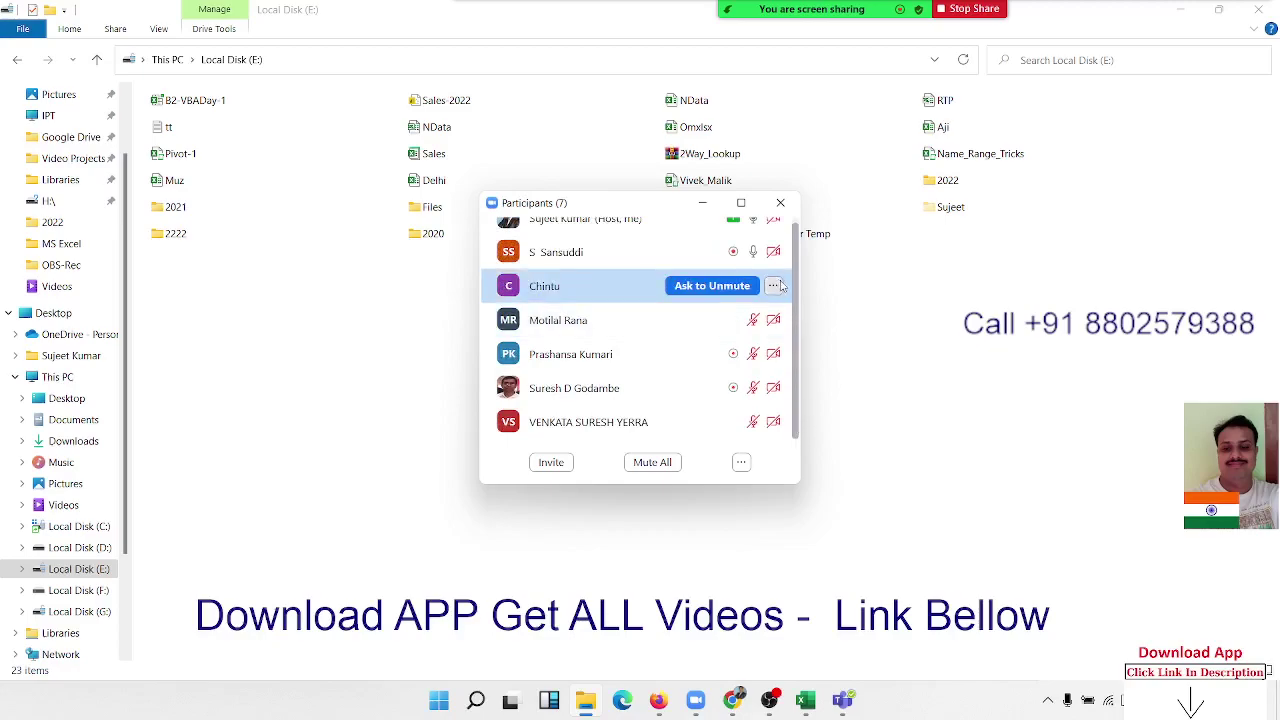
{"action": "left_click", "coordinate": [776, 286]}
{"action": "left_click", "coordinate": [780, 203]}
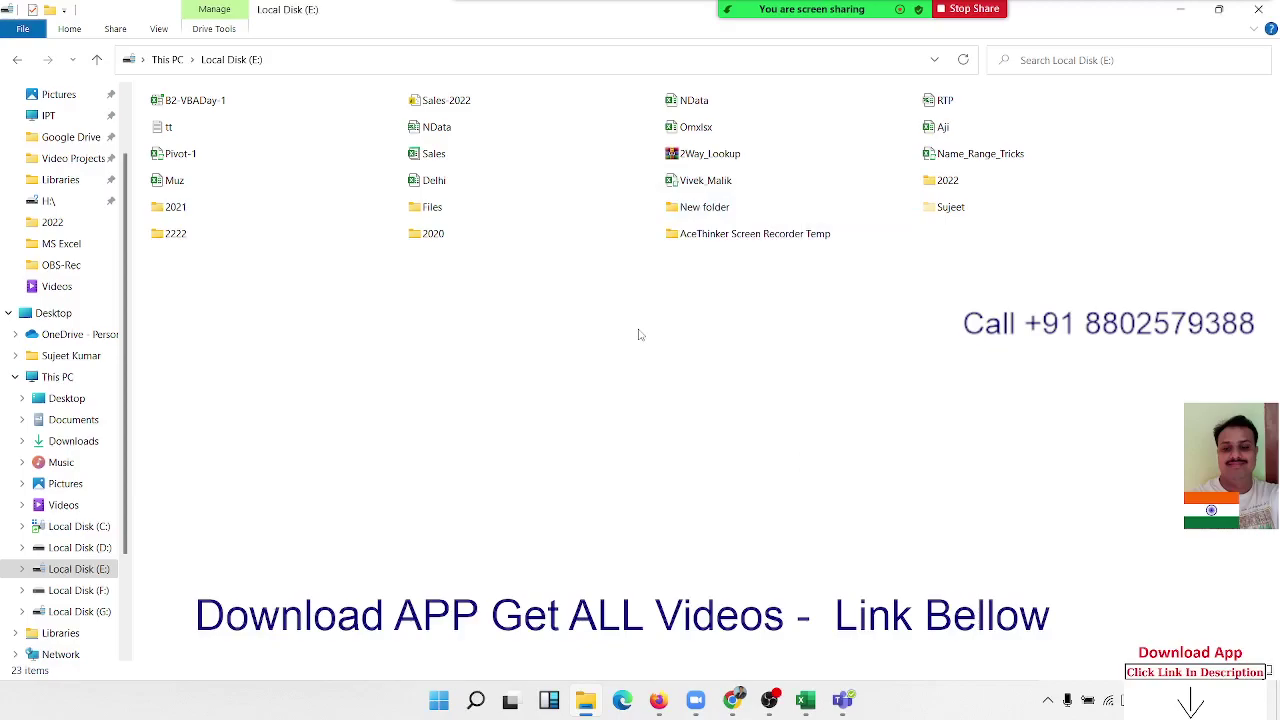
Open the 2022 folder and launch workbook 1 in Excel
{"action": "double_click", "coordinate": [947, 180]}
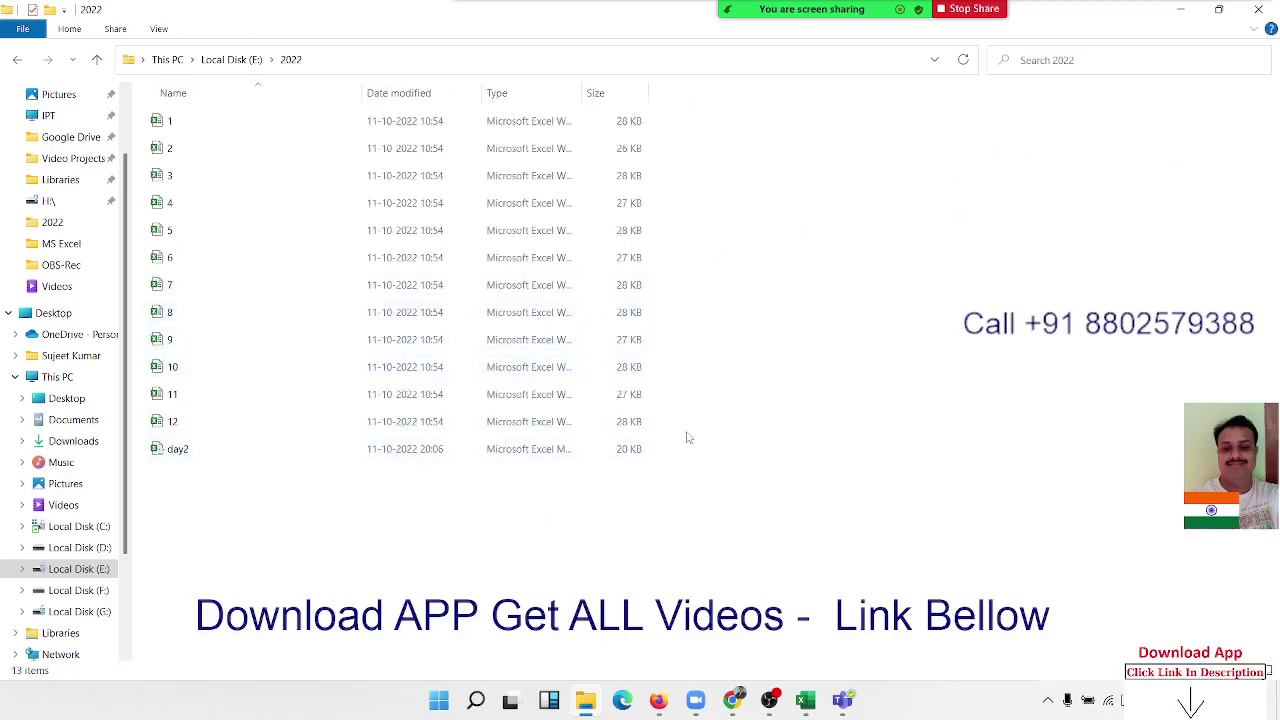
{"action": "left_click_drag", "start_coordinate": [707, 439], "coordinate": [483, 378]}
{"action": "left_click", "coordinate": [366, 478]}
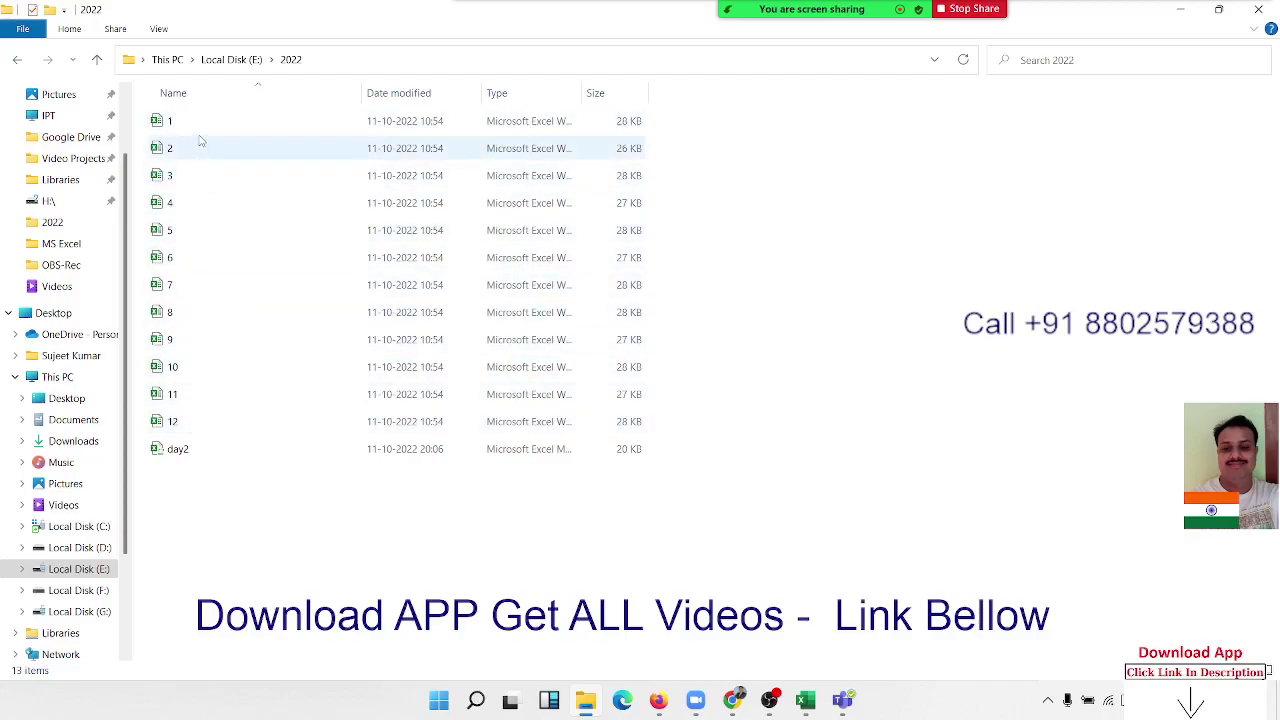
{"action": "left_click", "coordinate": [201, 128]}
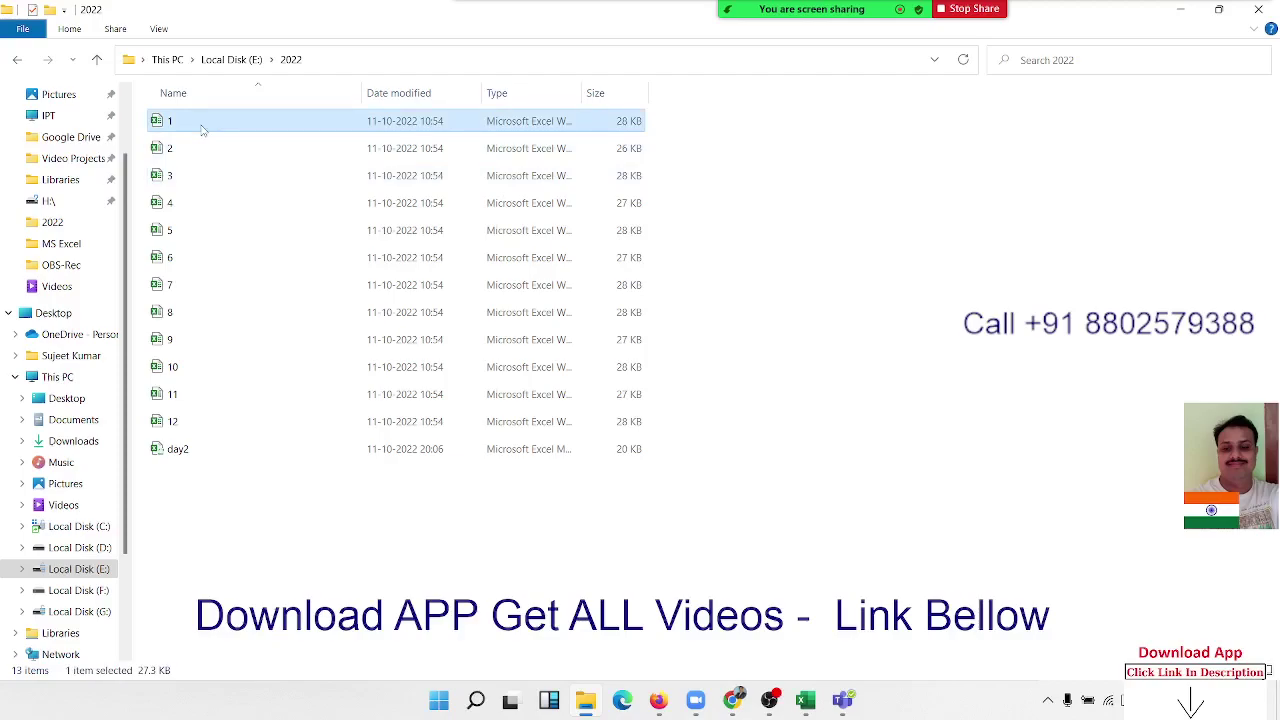
{"action": "double_click", "coordinate": [201, 128]}
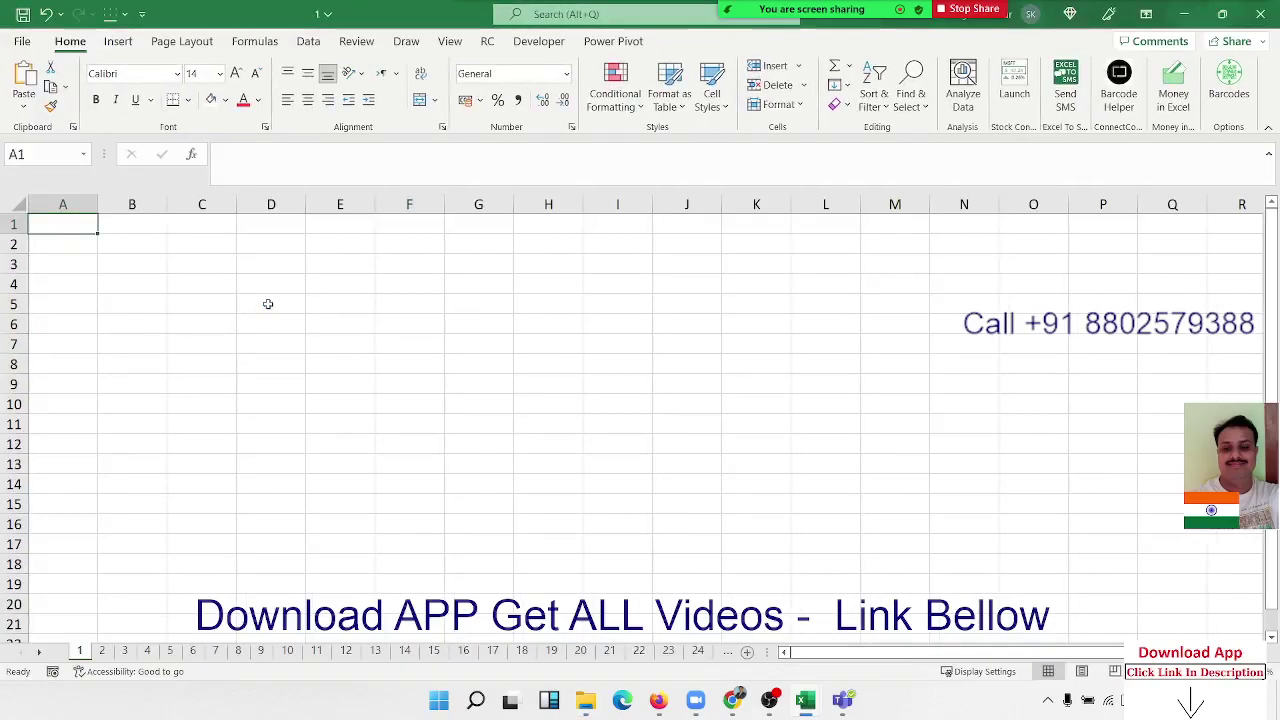
Scroll through workbook 1's sheet tabs, stepping between sheets 24 and 28
{"action": "left_click", "coordinate": [40, 652]}
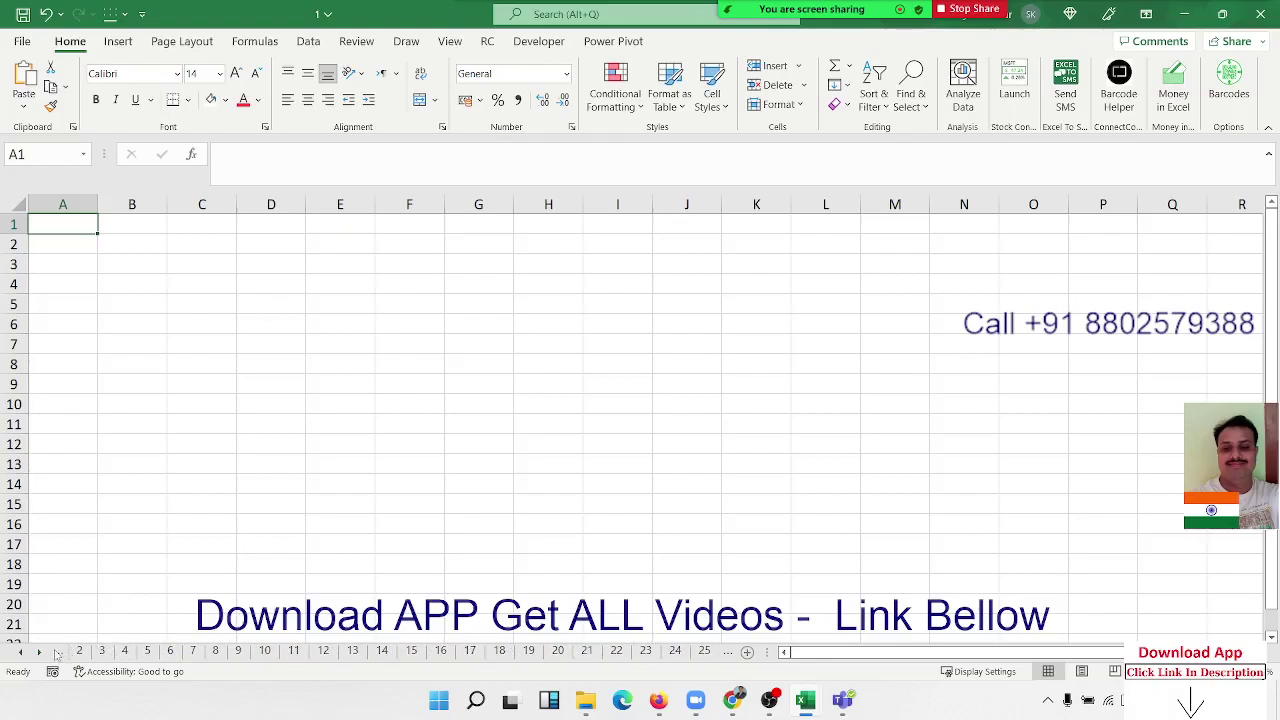
{"action": "left_click", "coordinate": [40, 652]}
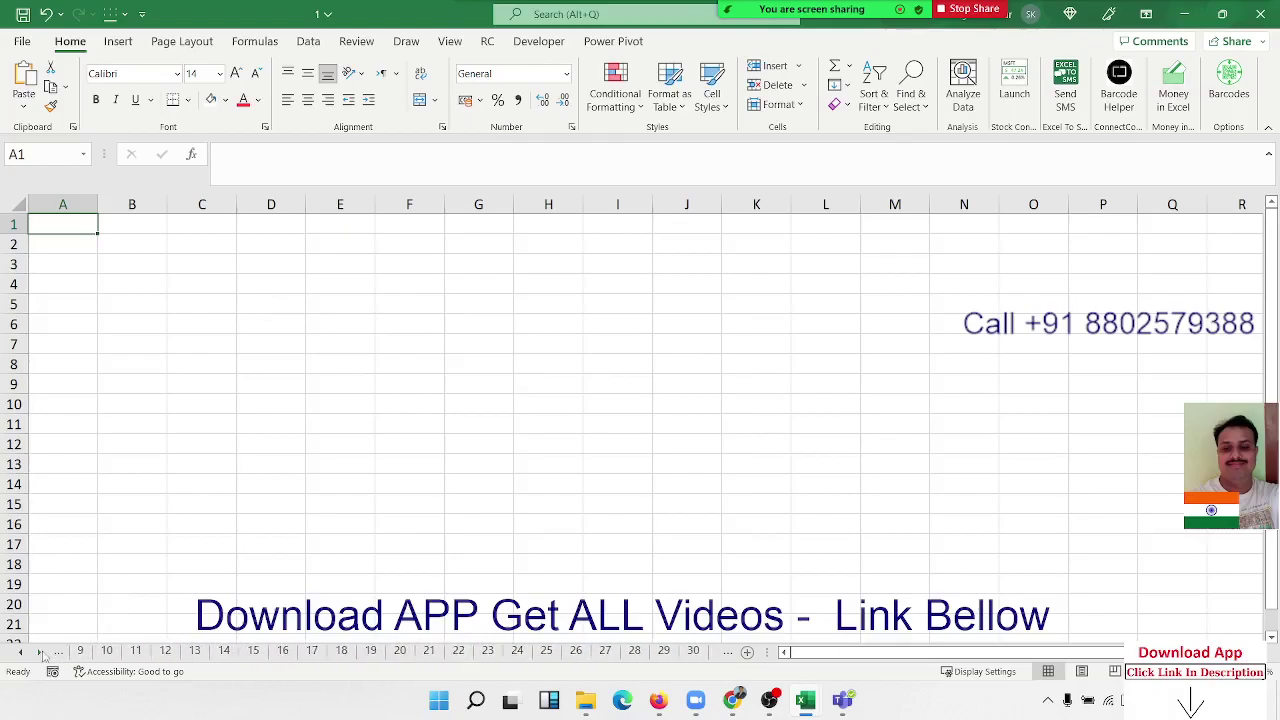
{"action": "left_click", "coordinate": [40, 652]}
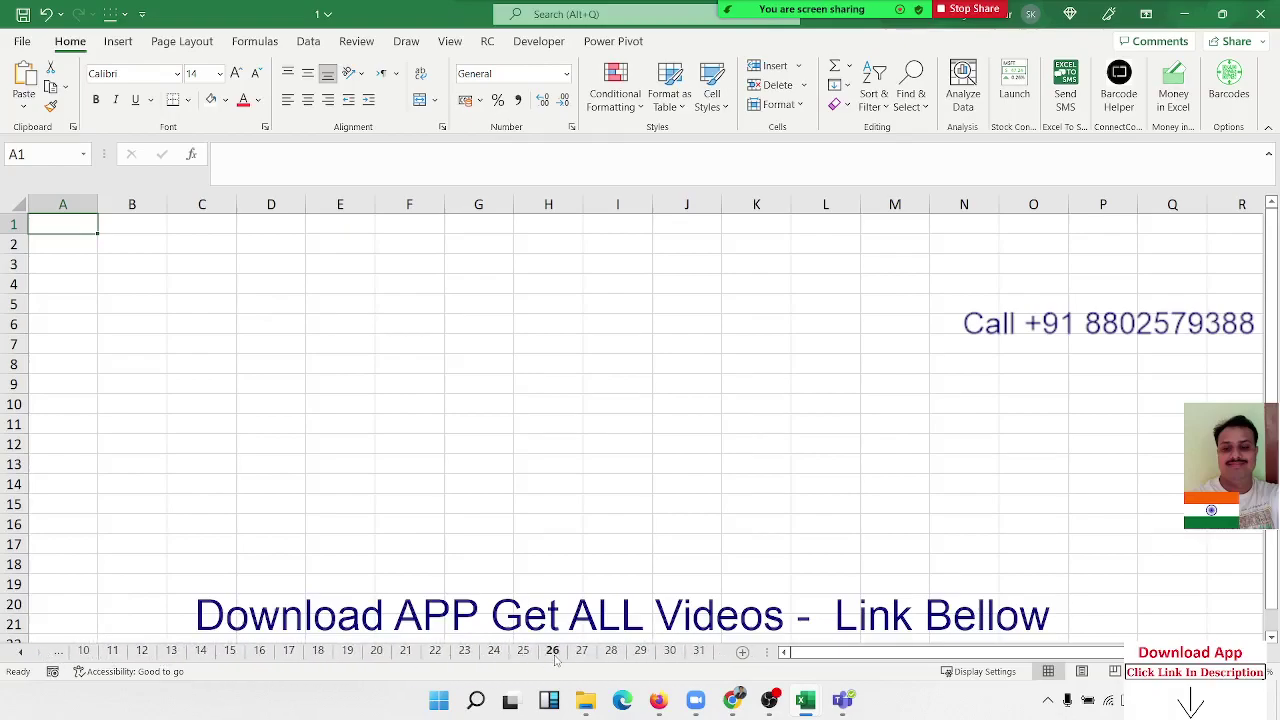
{"action": "left_click", "coordinate": [493, 651]}
{"action": "left_click", "coordinate": [464, 651]}
{"action": "left_click", "coordinate": [493, 651]}
{"action": "left_click", "coordinate": [526, 651]}
{"action": "left_click", "coordinate": [552, 651]}
{"action": "left_click", "coordinate": [581, 651]}
{"action": "left_click", "coordinate": [603, 651]}
Switch to sheet 29, select cell H13, and close workbook 1
{"action": "left_click", "coordinate": [640, 651]}
{"action": "left_click", "coordinate": [528, 460]}
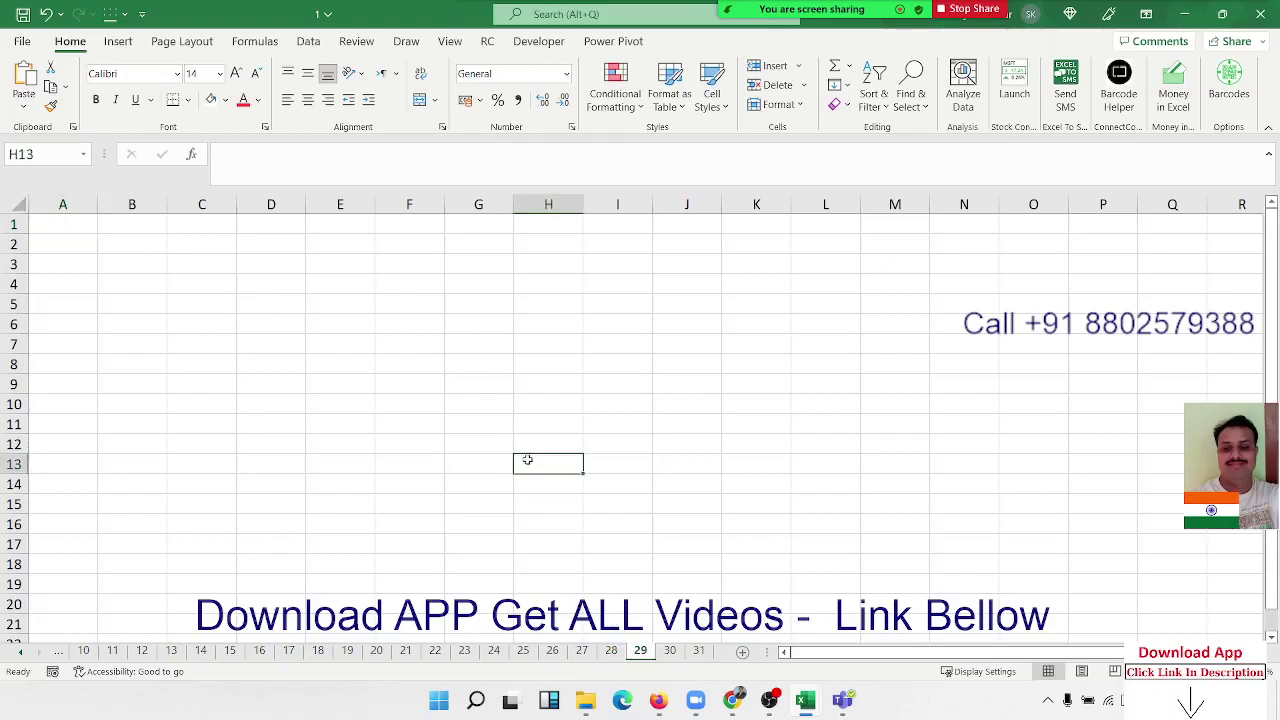
{"action": "left_click", "coordinate": [1258, 14]}
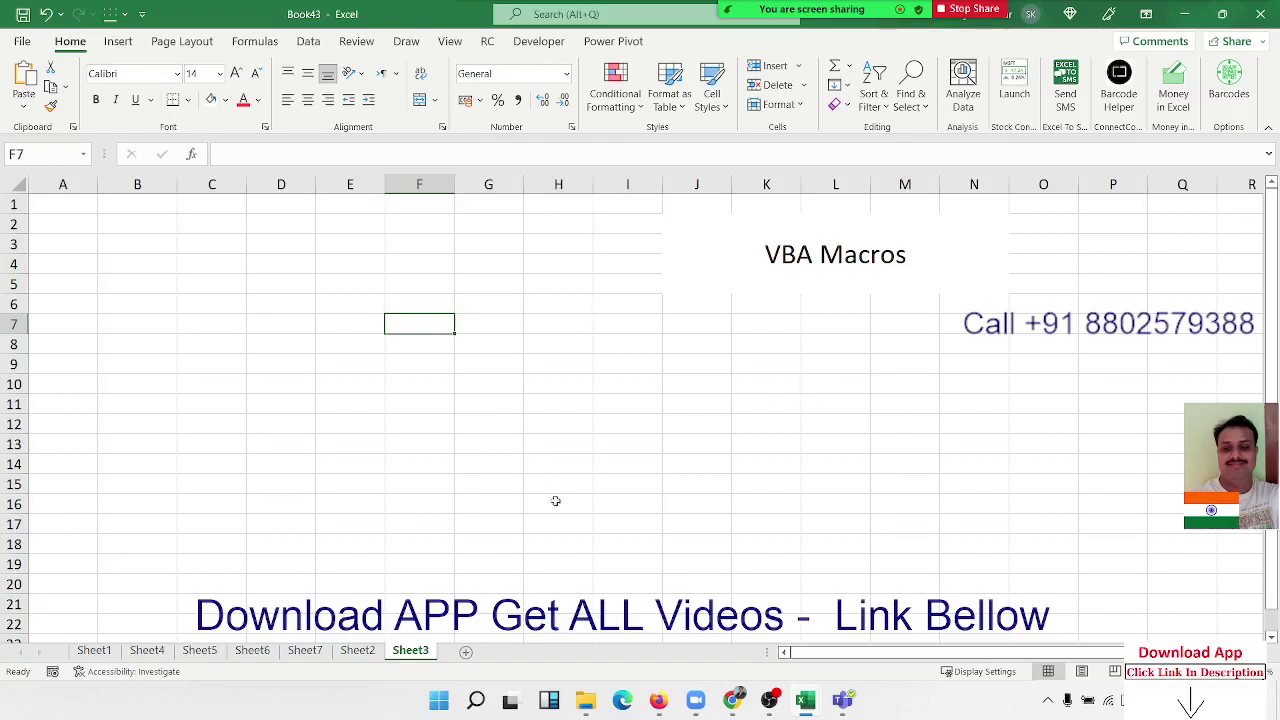
{"action": "left_click", "coordinate": [22, 41]}
{"action": "key", "text": "Escape"}
{"action": "left_click", "coordinate": [22, 41]}
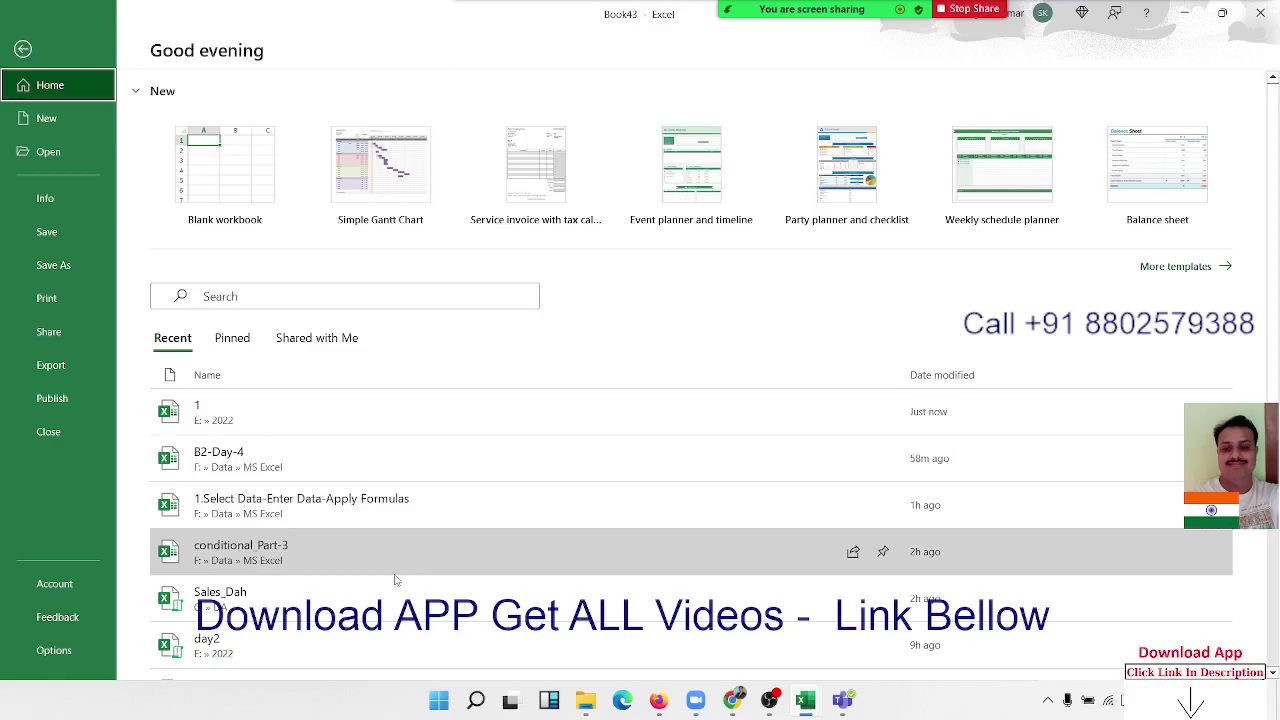
{"action": "scroll", "coordinate": [395, 580], "scroll_direction": "down", "scroll_amount": 3}
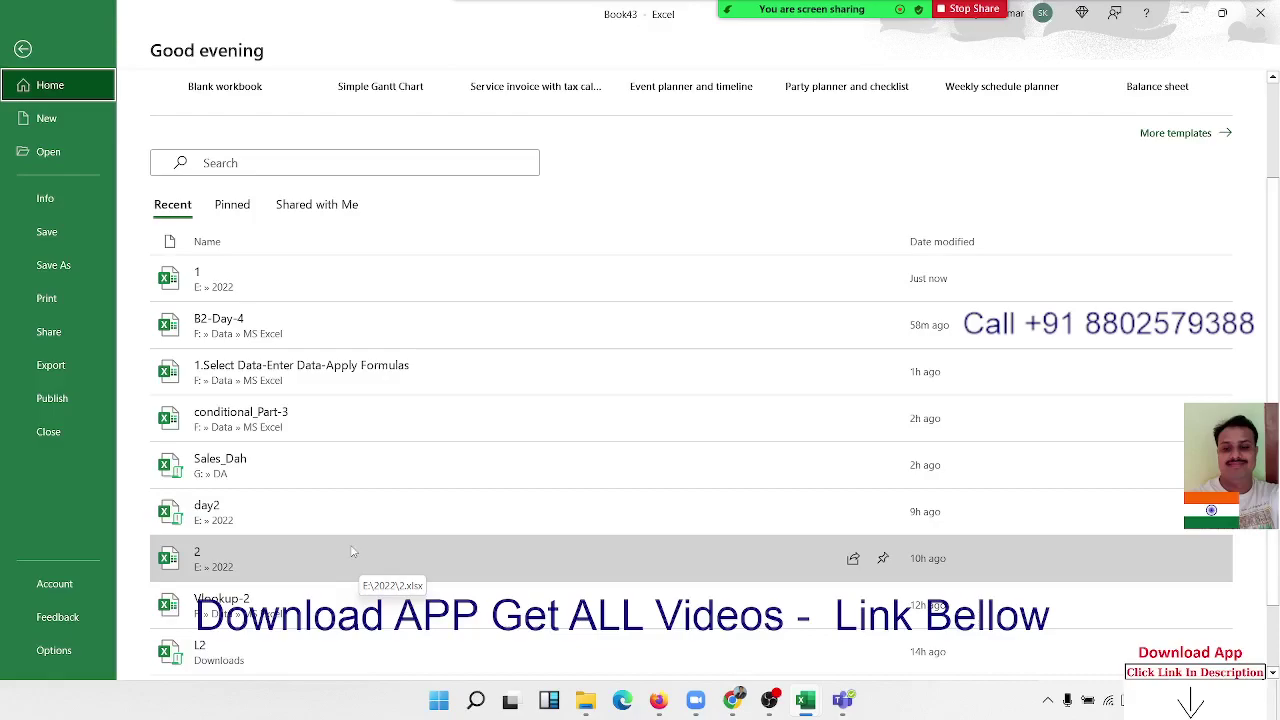
{"action": "left_click", "coordinate": [342, 562]}
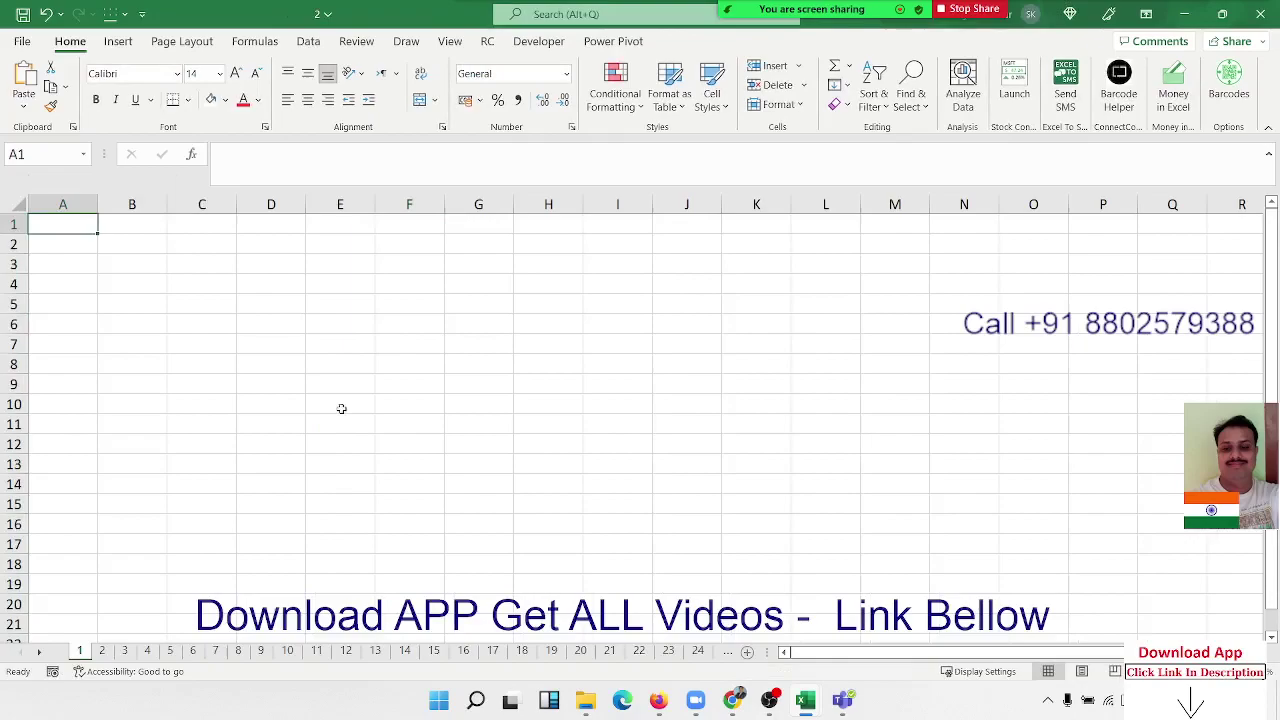
{"action": "left_click", "coordinate": [1260, 14]}
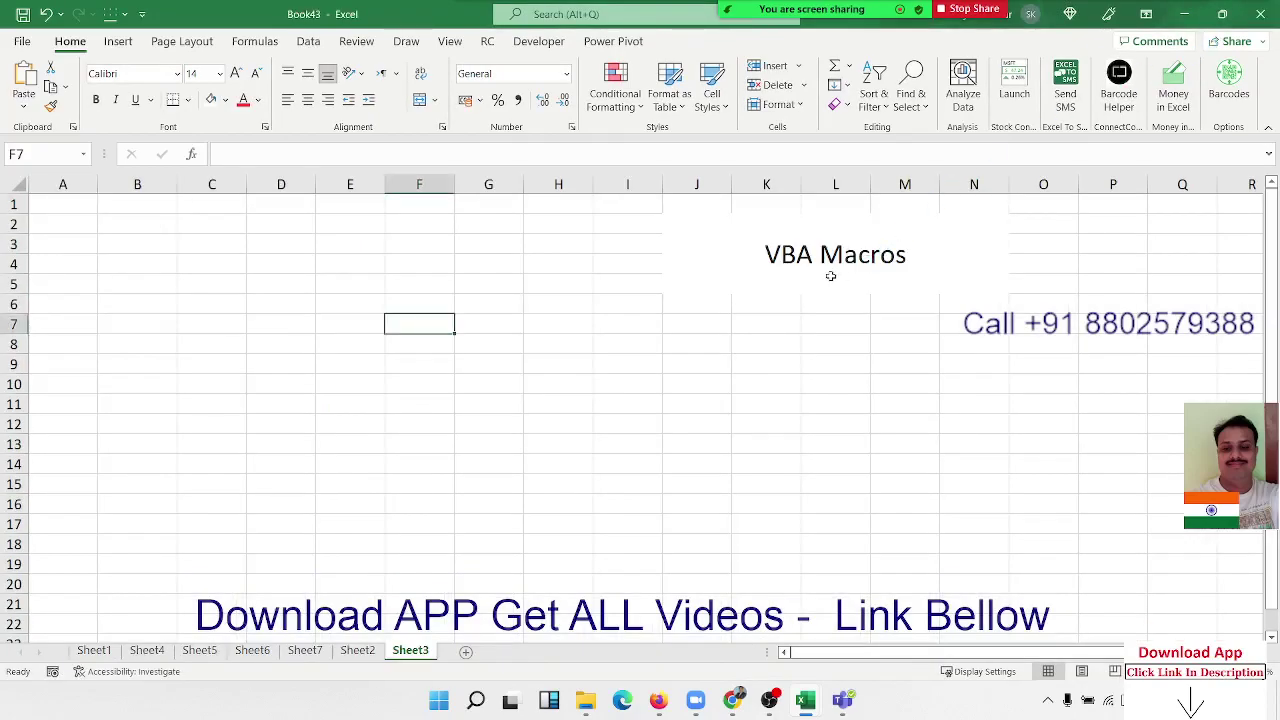
{"action": "left_click", "coordinate": [586, 700]}
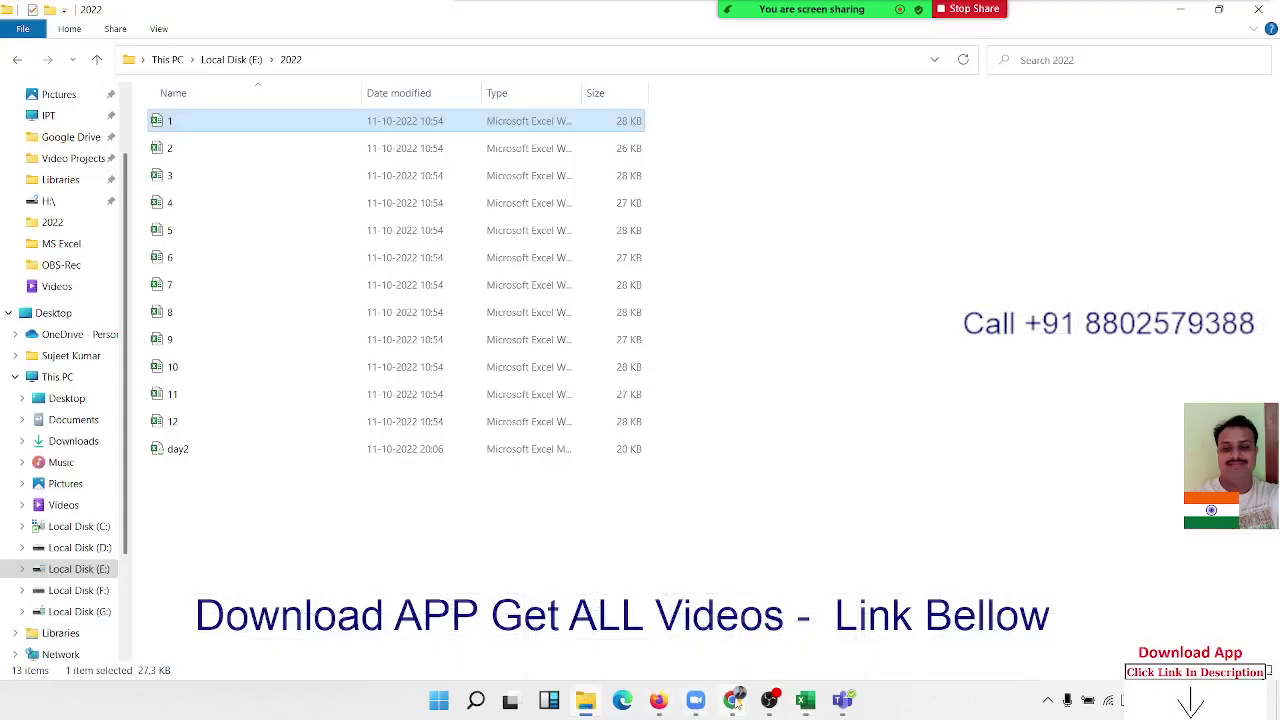
{"action": "mouse_move", "coordinate": [658, 700]}
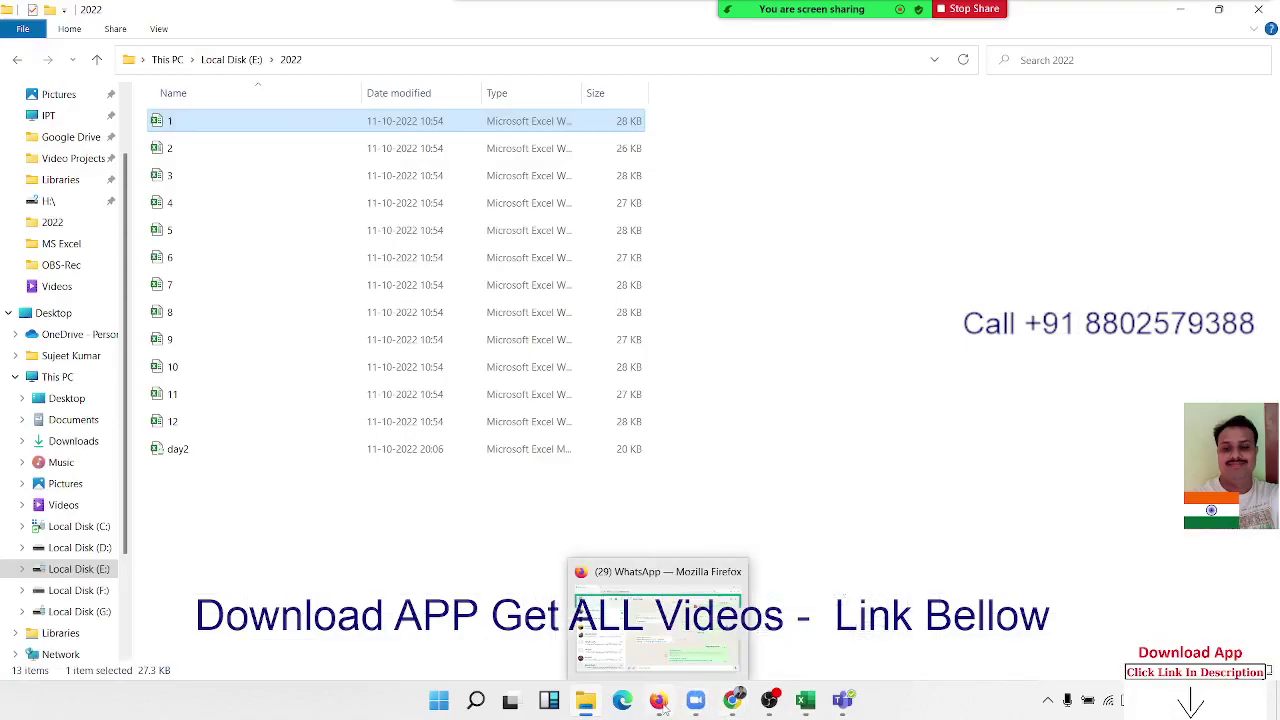
{"action": "left_click", "coordinate": [663, 697]}
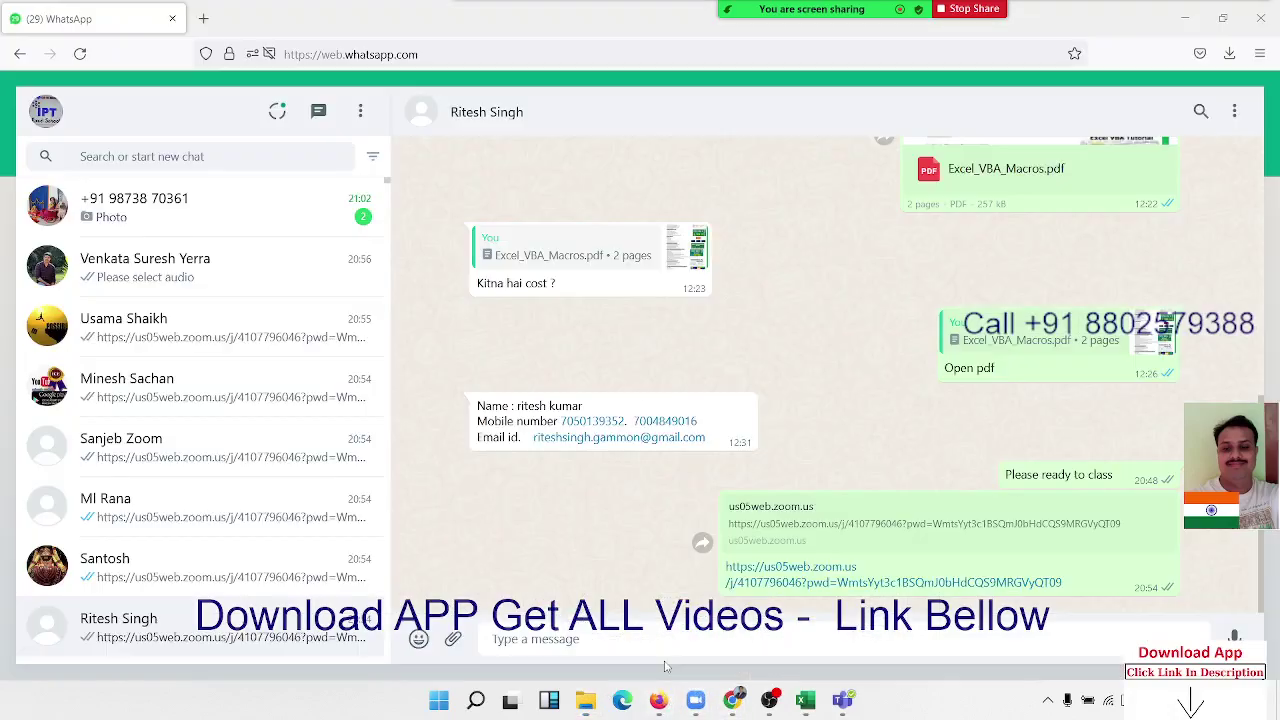
{"action": "left_click", "coordinate": [200, 288]}
{"action": "scroll", "coordinate": [201, 463], "scroll_direction": "down", "scroll_amount": 3}
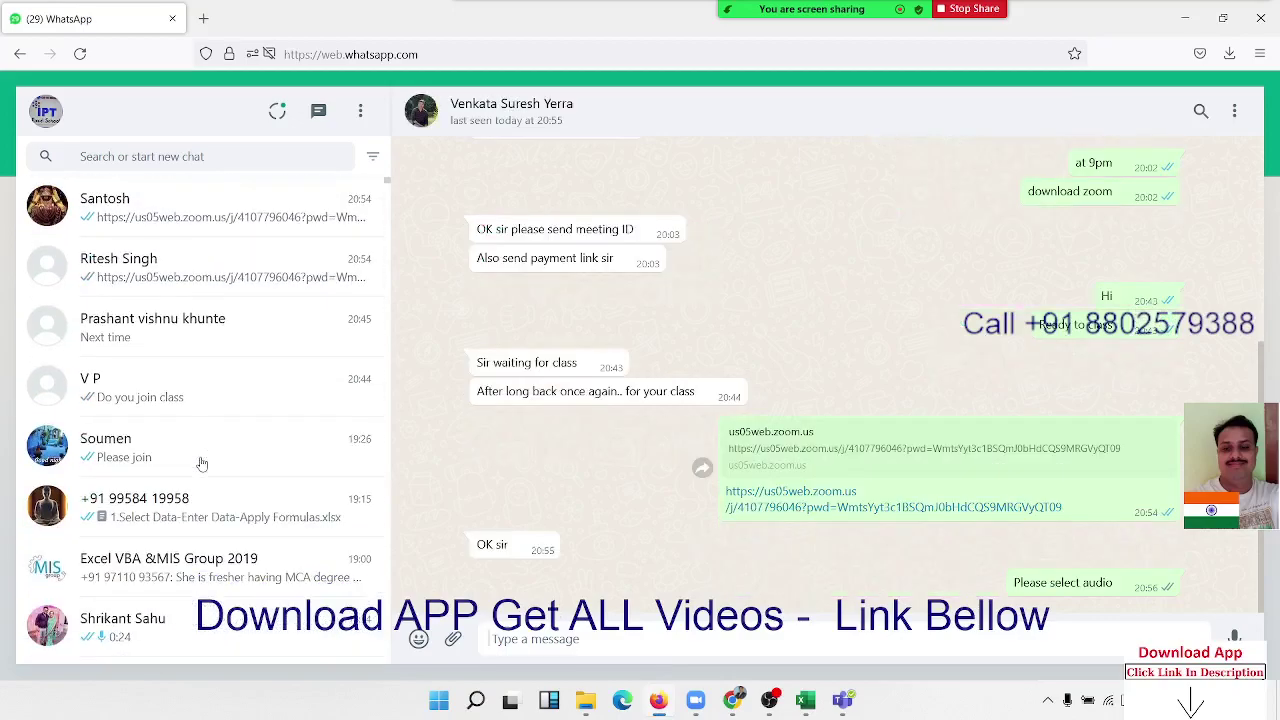
{"action": "left_click", "coordinate": [1182, 18]}
{"action": "left_click", "coordinate": [1188, 8]}
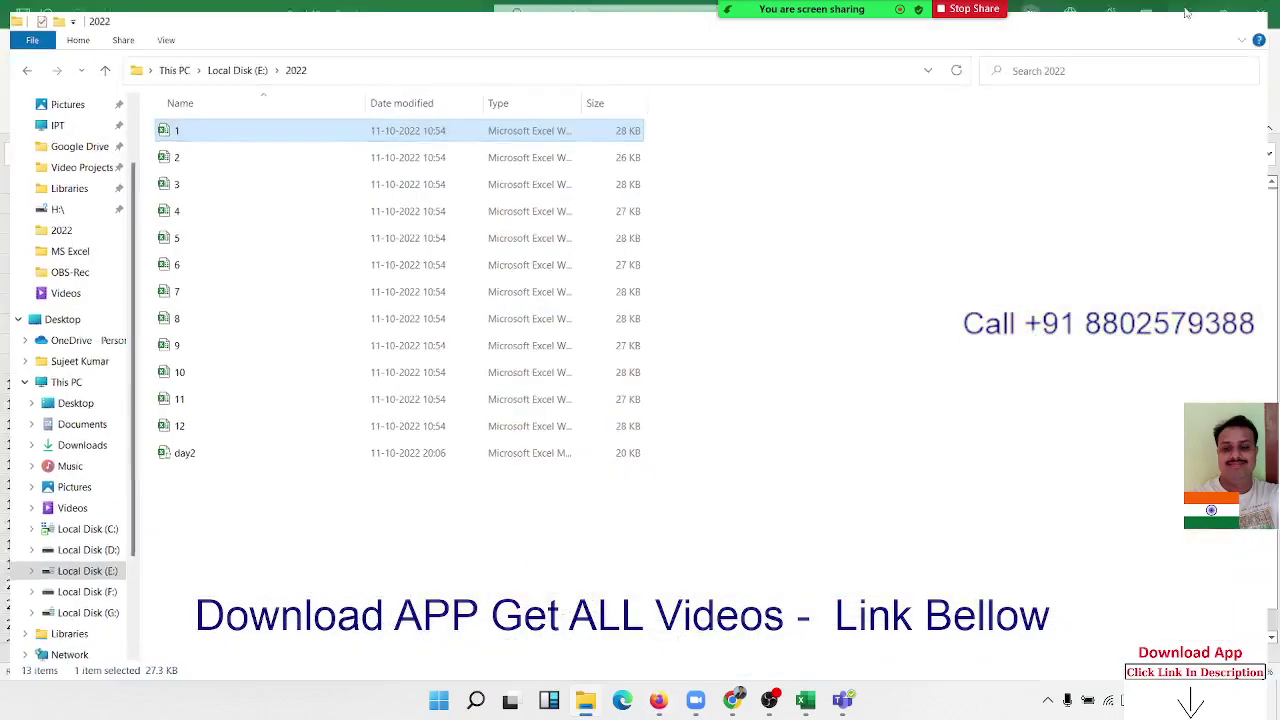
Select cell H7, an empty cell, and the VBA Macros title on Sheet3
{"action": "left_click", "coordinate": [551, 325]}
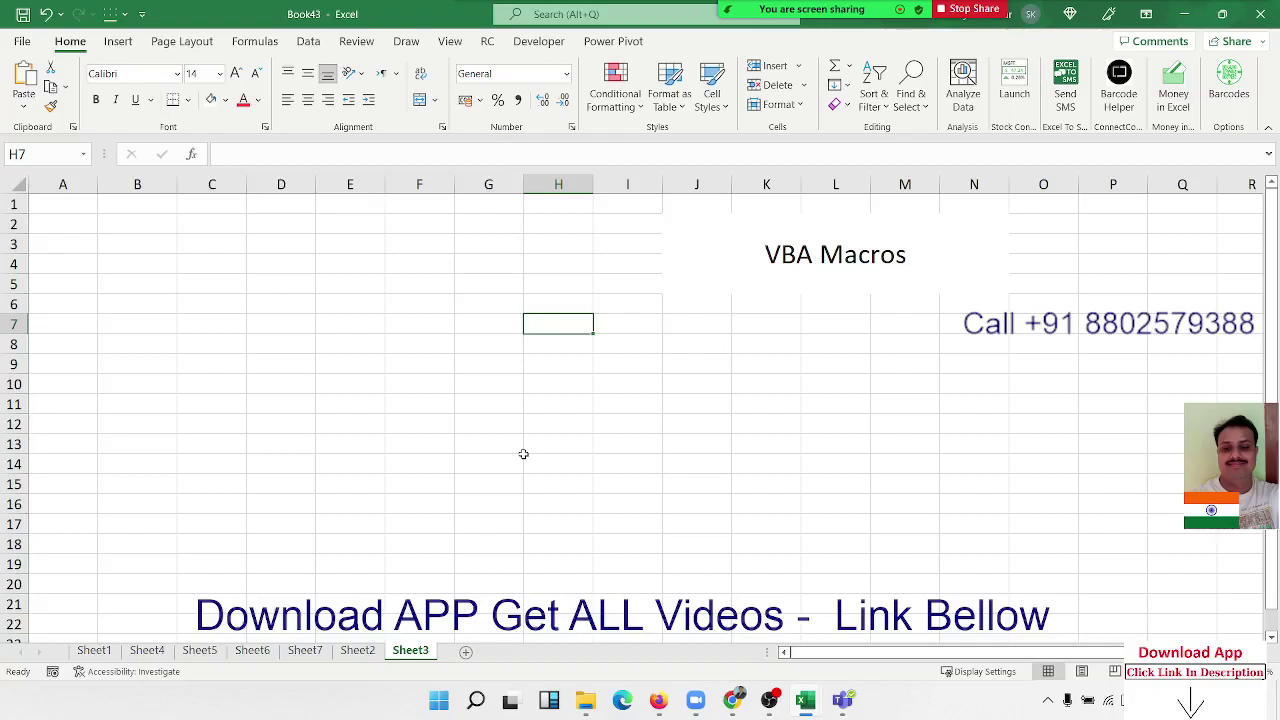
{"action": "left_click", "coordinate": [628, 417]}
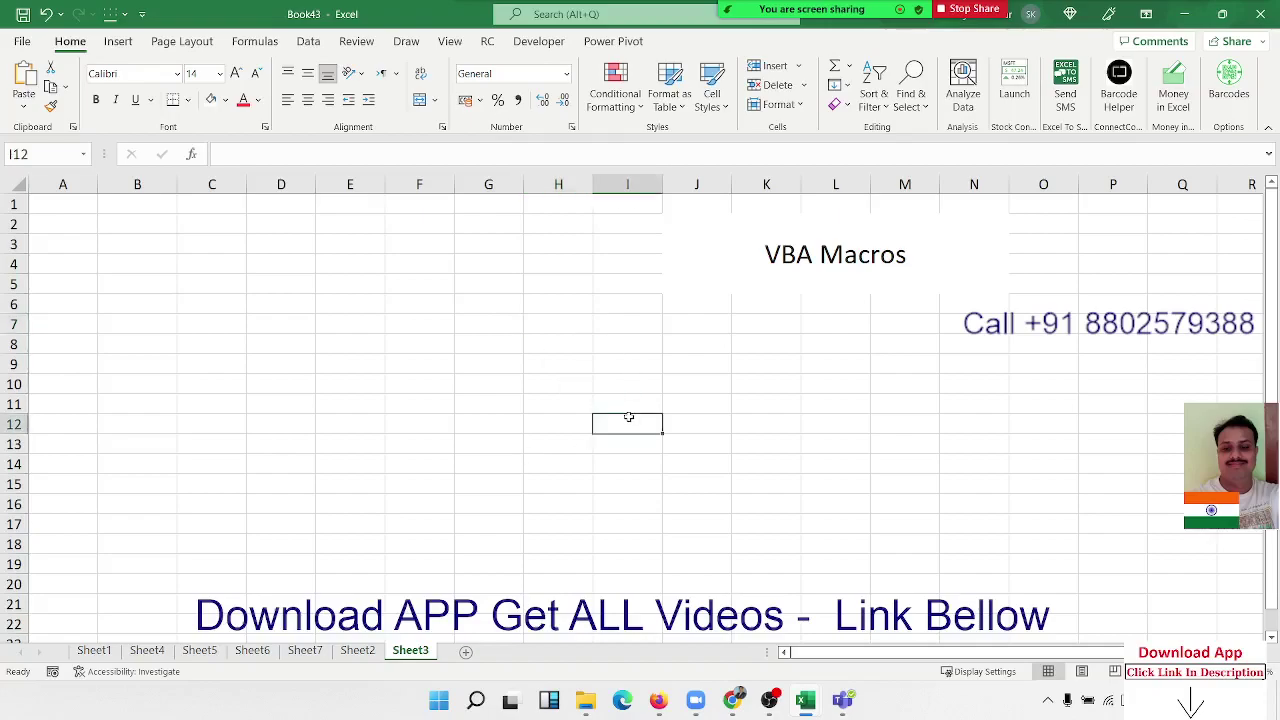
{"action": "left_click", "coordinate": [722, 286]}
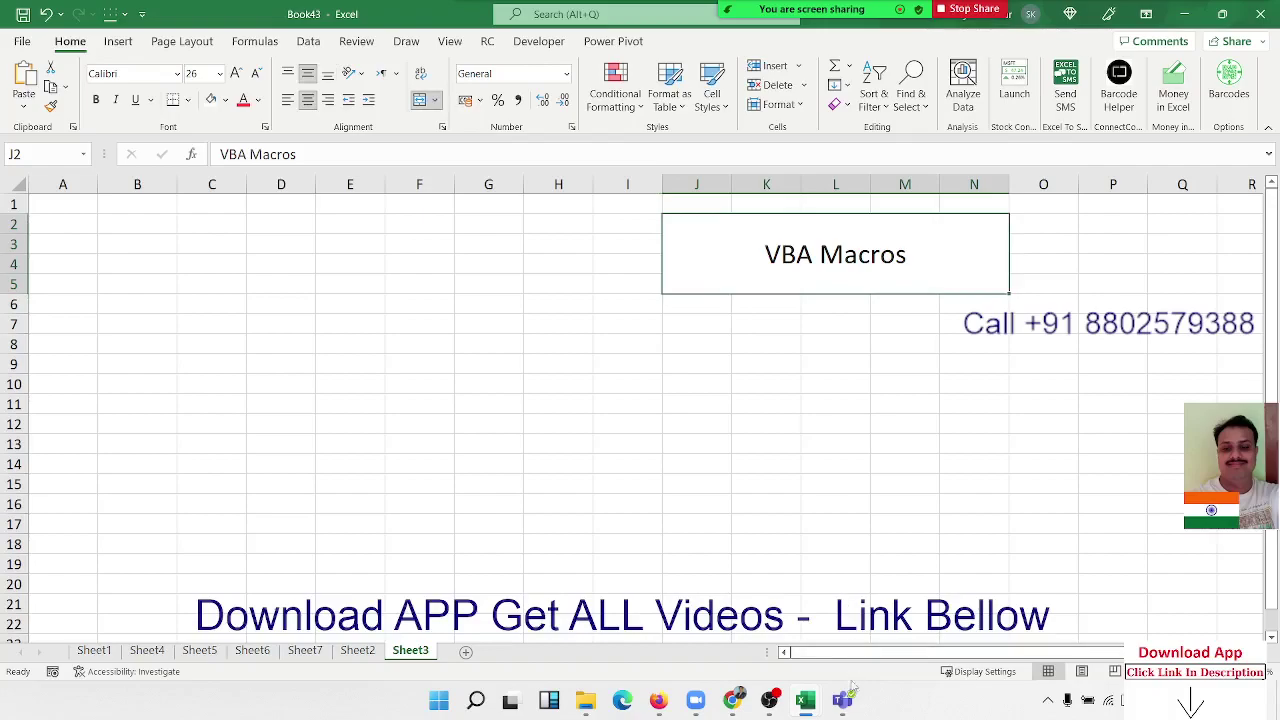
{"action": "mouse_move", "coordinate": [843, 700]}
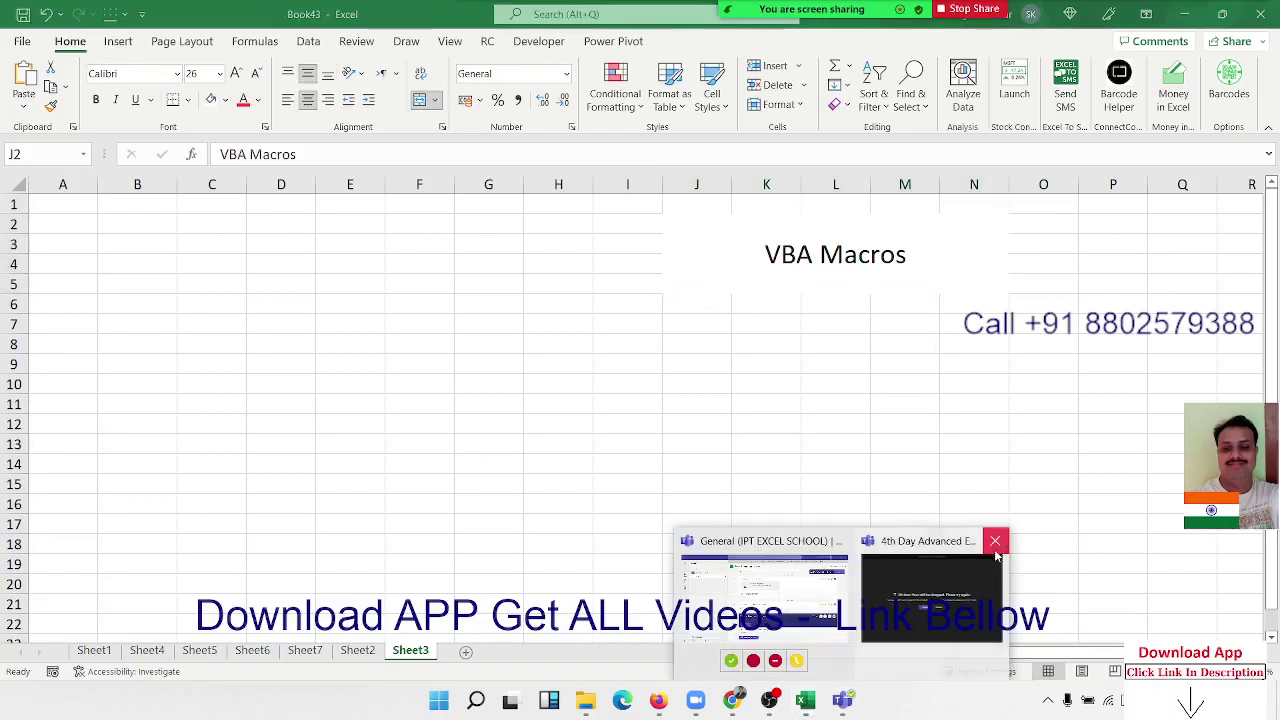
Close the Teams channel window and return to Excel's Sheet3, pressing Alt+F11
{"action": "left_click", "coordinate": [996, 543]}
{"action": "left_click", "coordinate": [843, 699]}
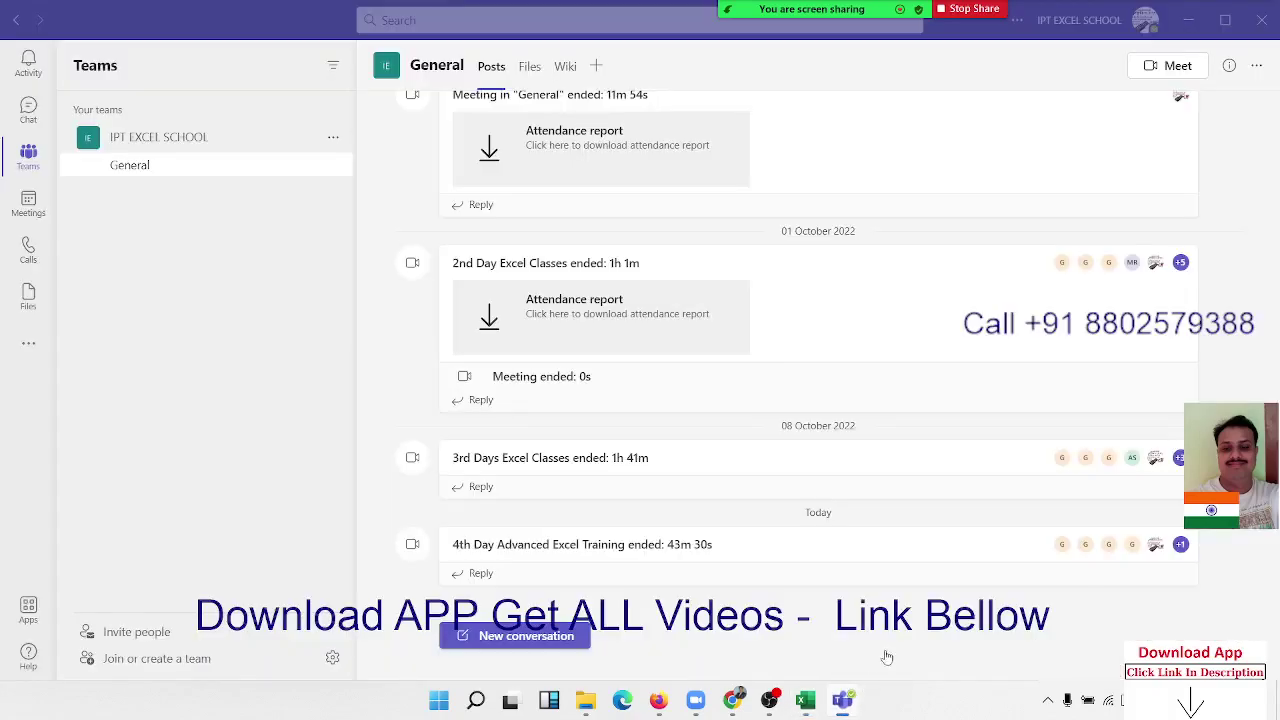
{"action": "left_click", "coordinate": [1262, 20]}
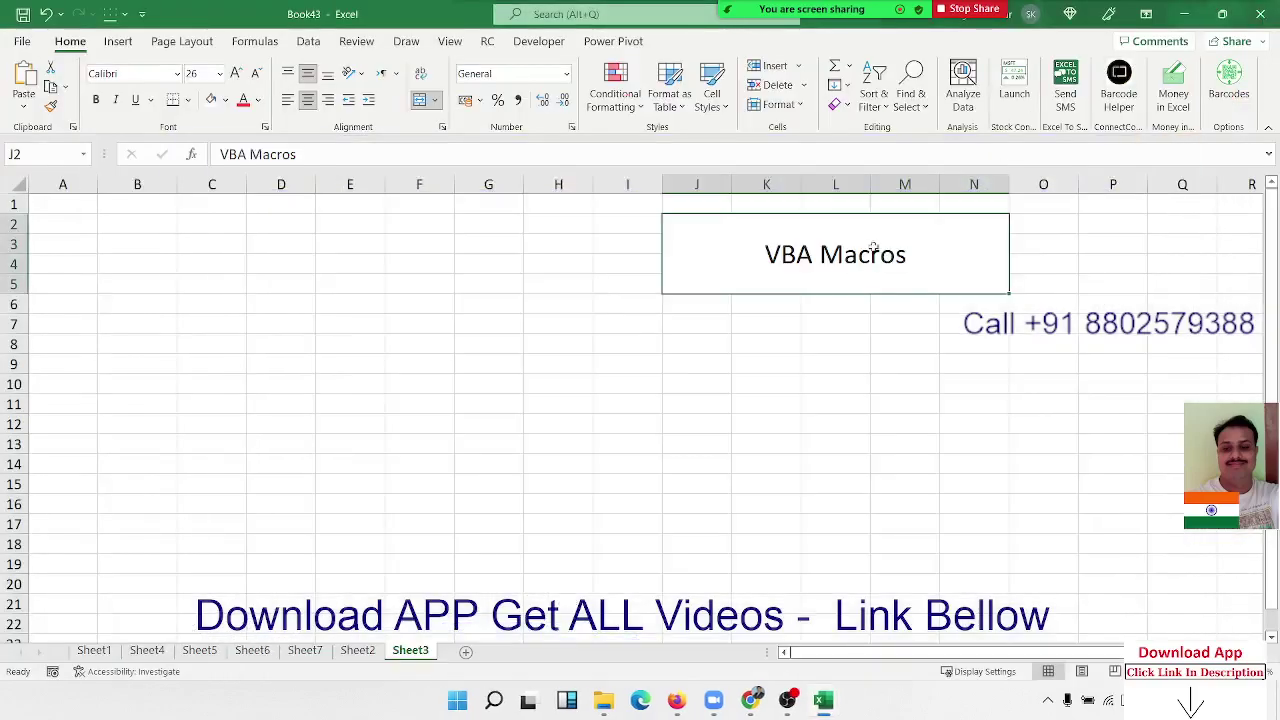
{"action": "left_click", "coordinate": [747, 377]}
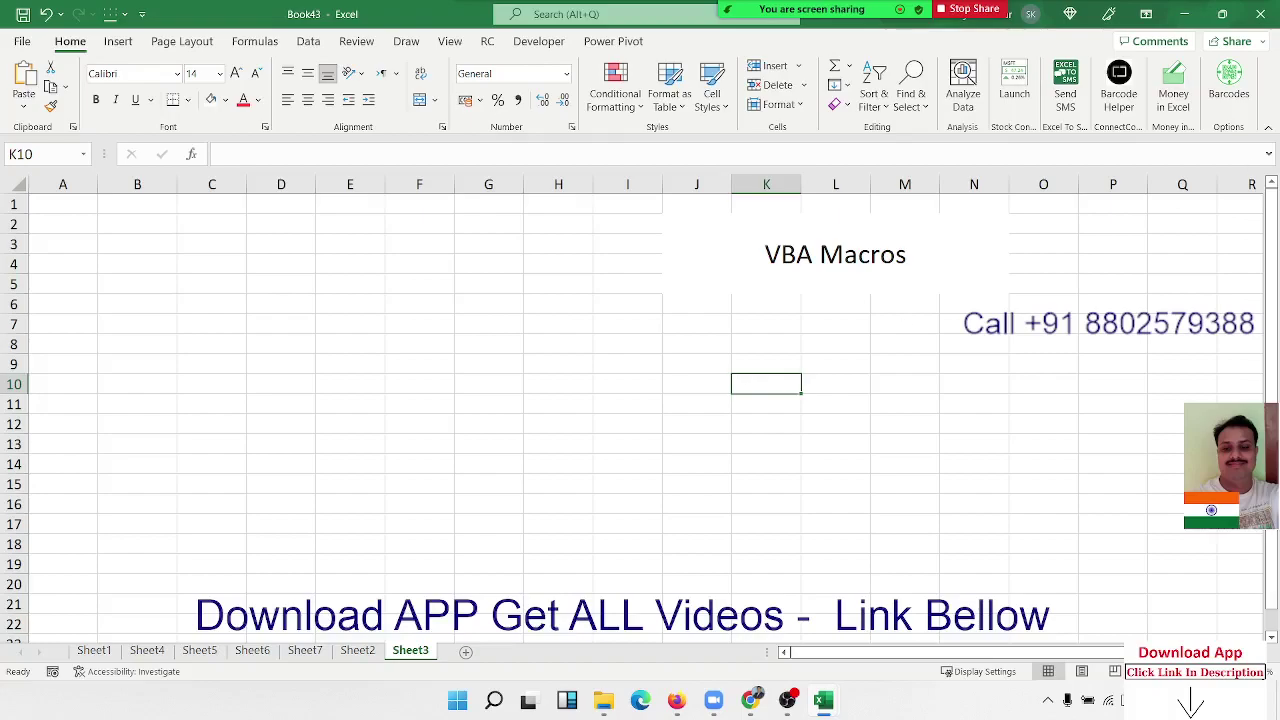
{"action": "key", "text": "alt+F11"}
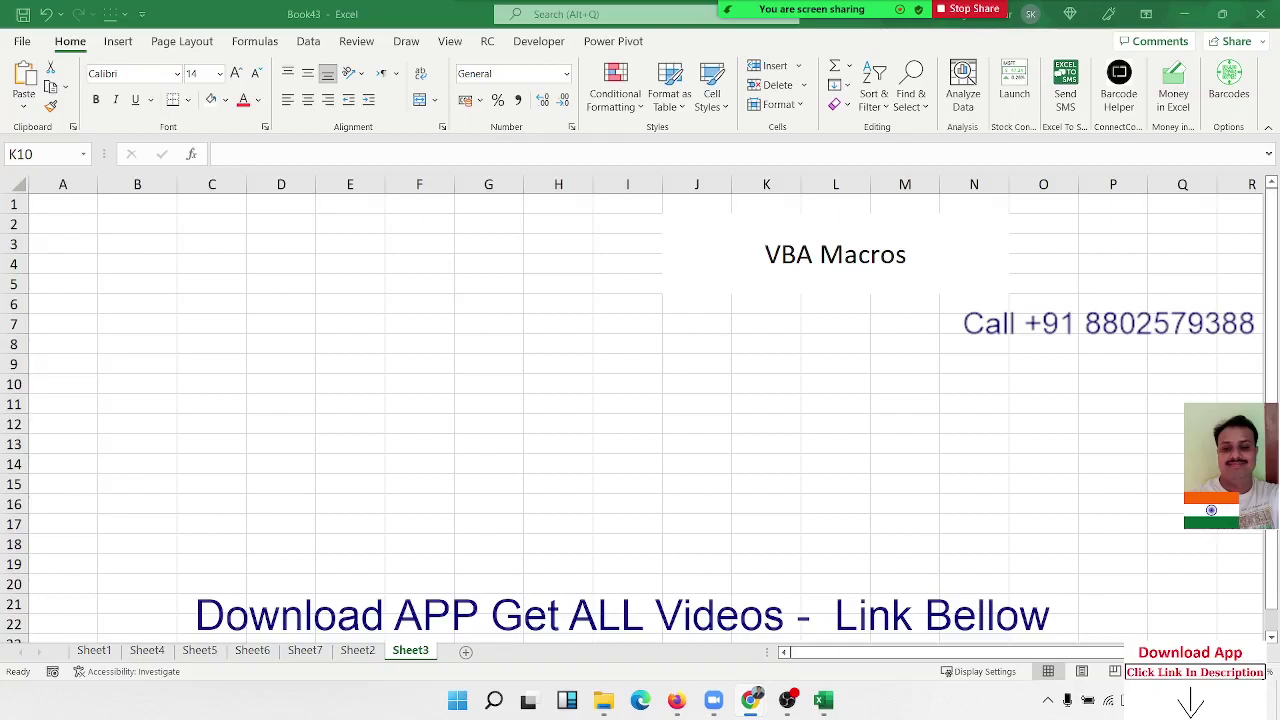
Enter the text 'VBA' in cell B2 of Sheet3
{"action": "left_click", "coordinate": [137, 238]}
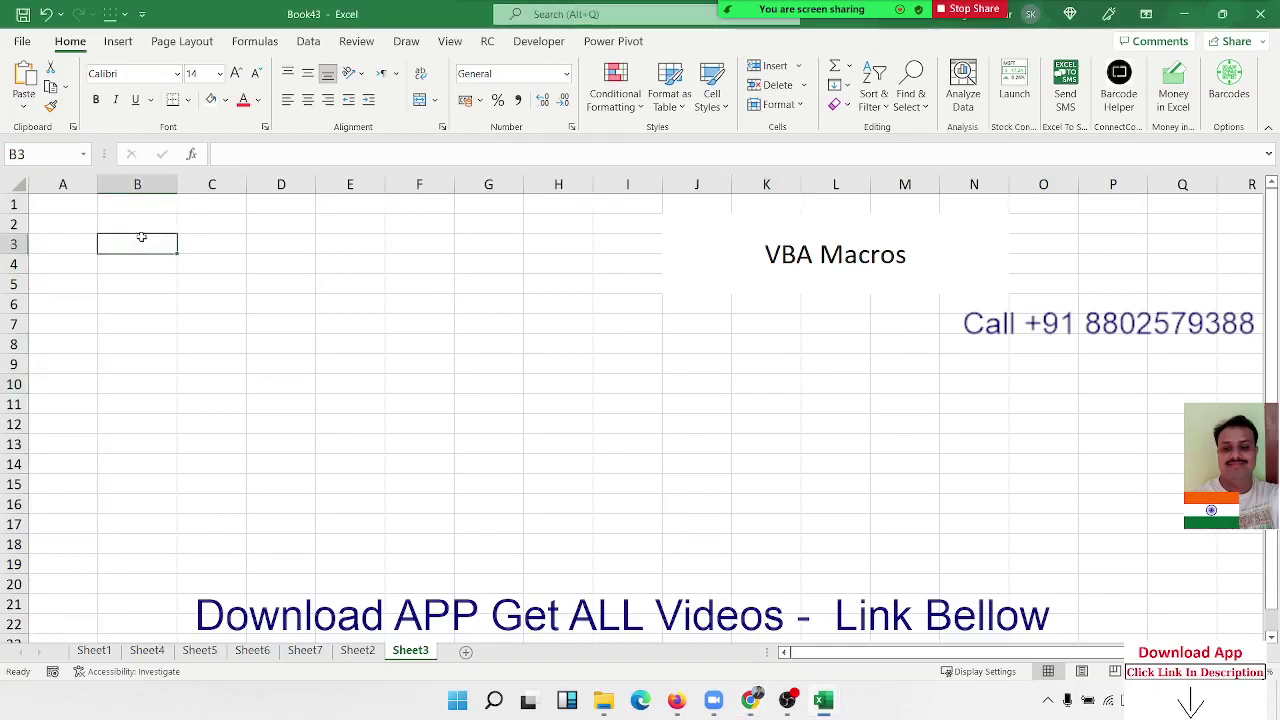
{"action": "left_click", "coordinate": [137, 222]}
{"action": "type", "text": "VB"}
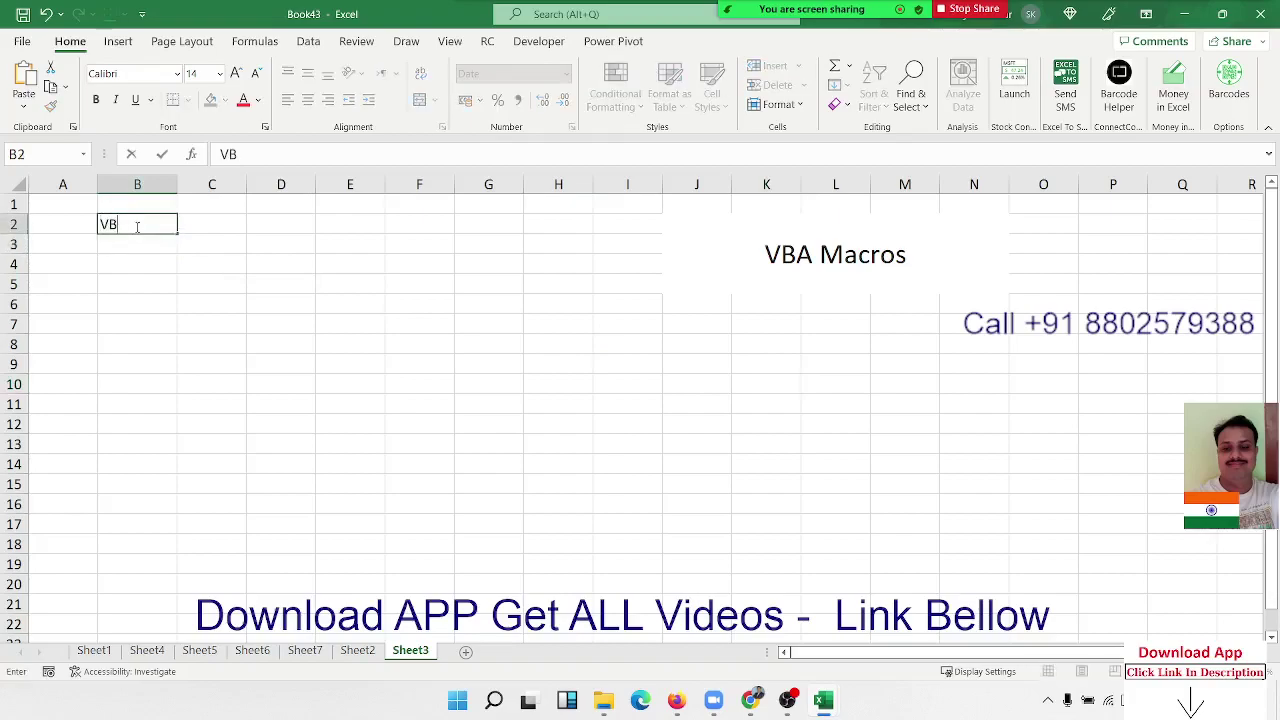
{"action": "type", "text": "A"}
{"action": "key", "text": "Return"}
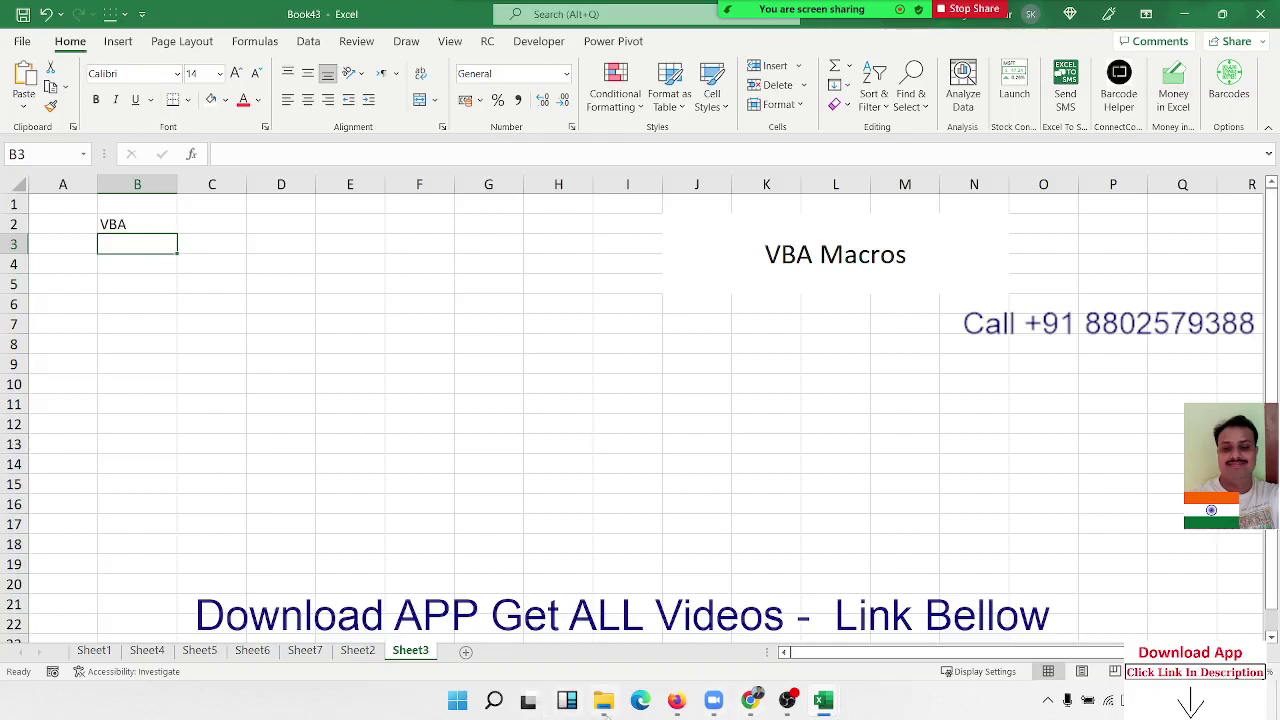
Browse Local Disk (F:) > Data > MS Excel and select the VBADay-2 workbook
{"action": "mouse_move", "coordinate": [603, 700]}
{"action": "left_click", "coordinate": [607, 670]}
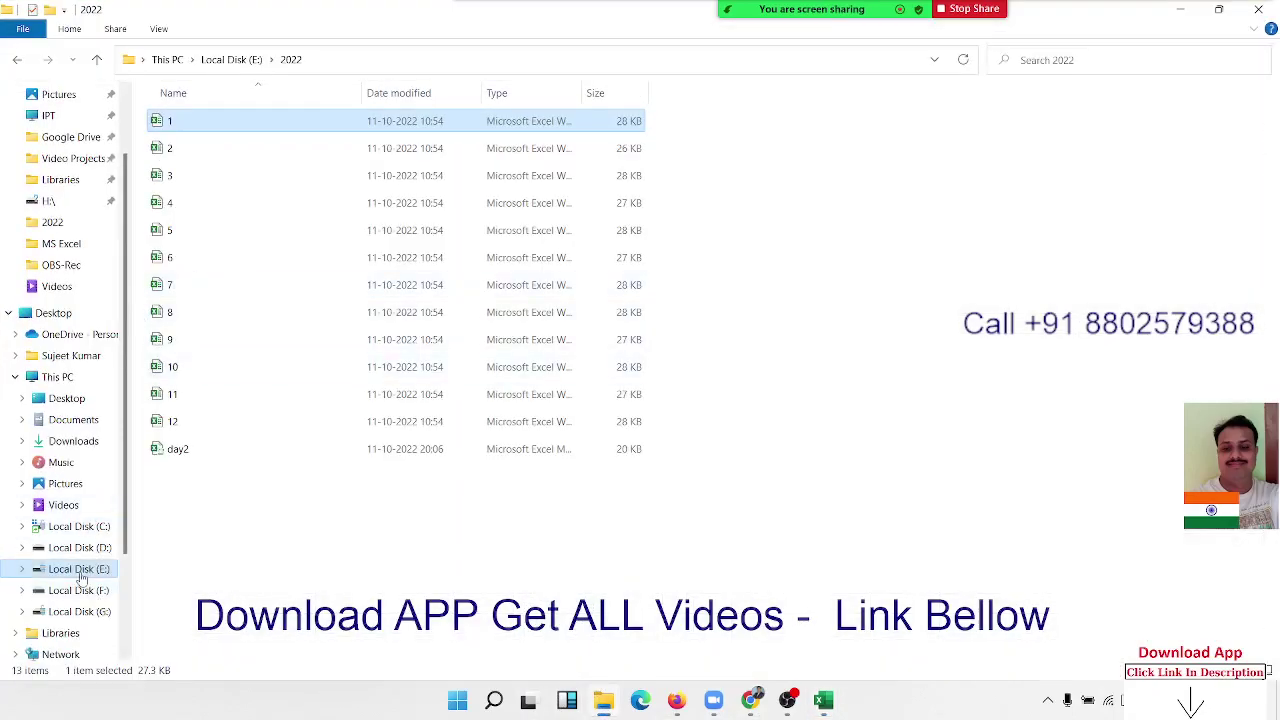
{"action": "left_click", "coordinate": [80, 569]}
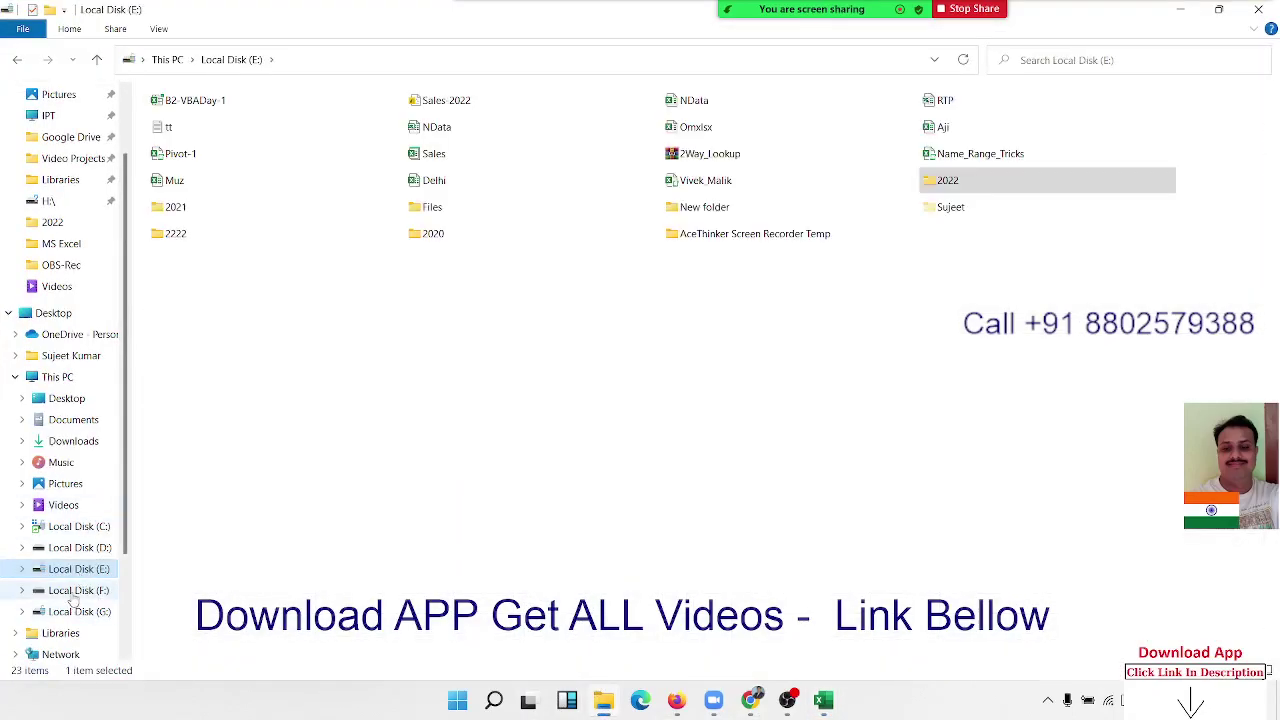
{"action": "left_click", "coordinate": [80, 590]}
{"action": "double_click", "coordinate": [246, 150]}
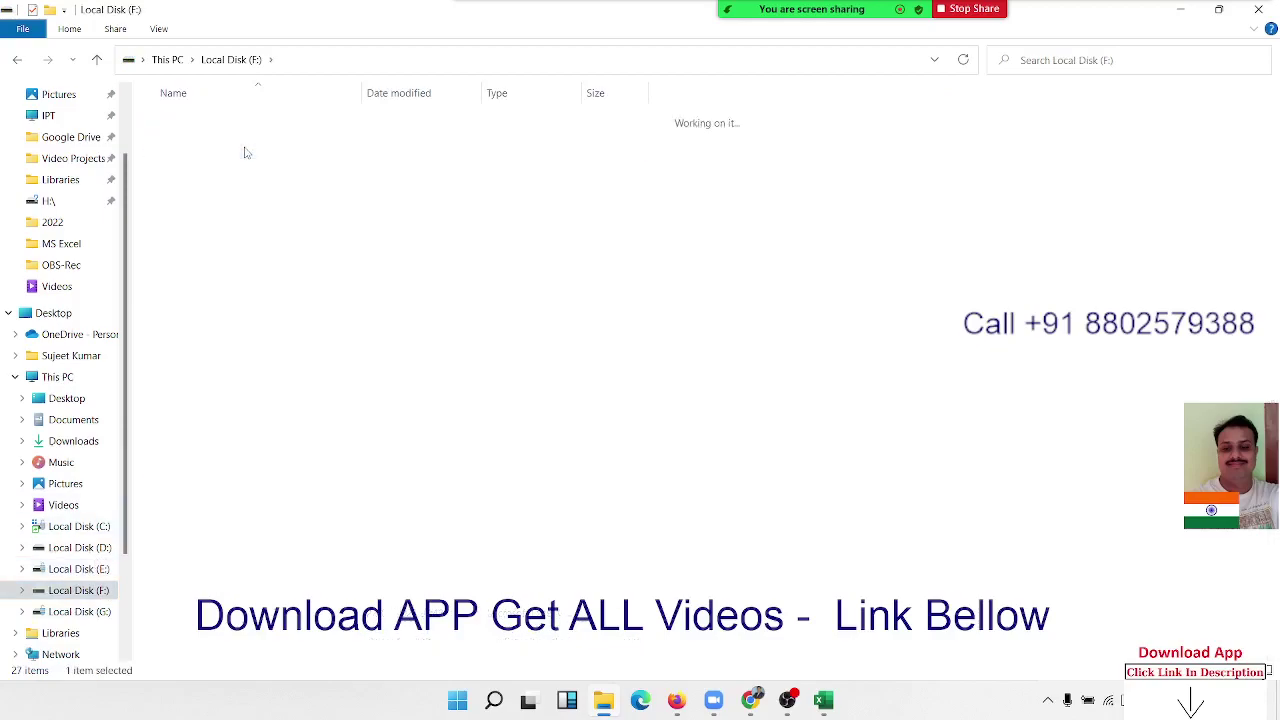
{"action": "double_click", "coordinate": [232, 131]}
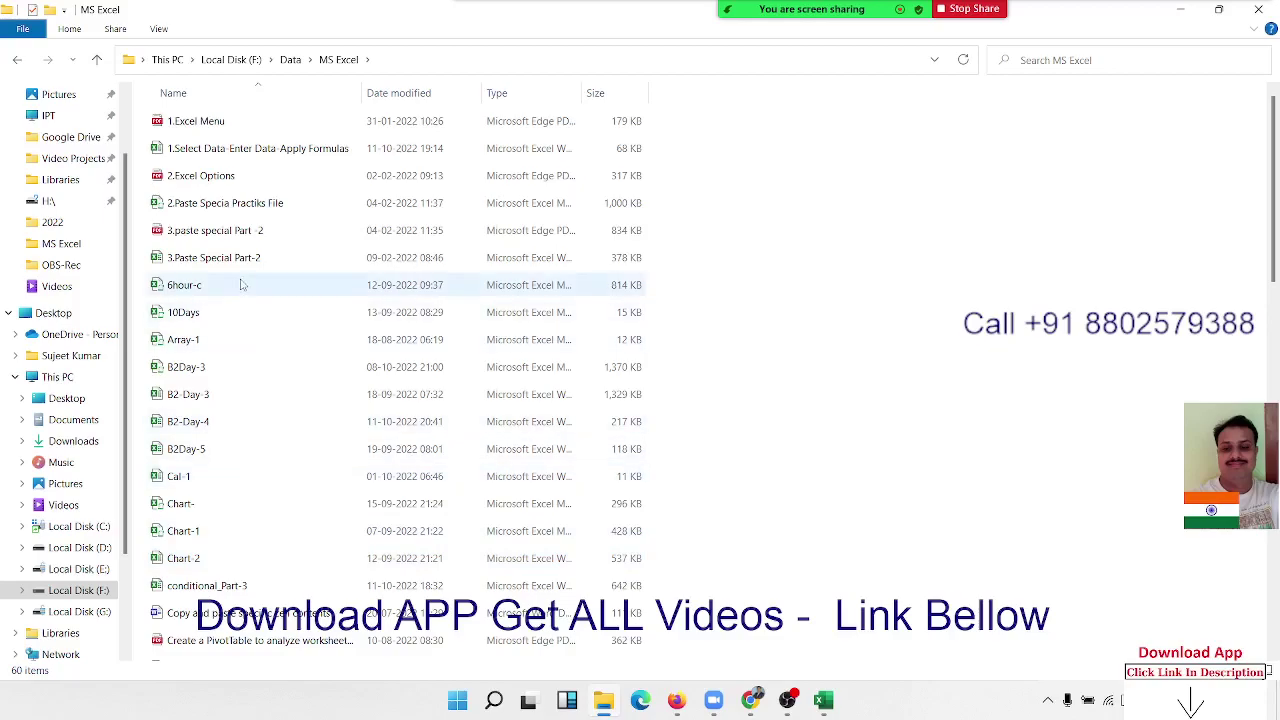
{"action": "scroll", "coordinate": [236, 330], "scroll_direction": "down", "scroll_amount": 7}
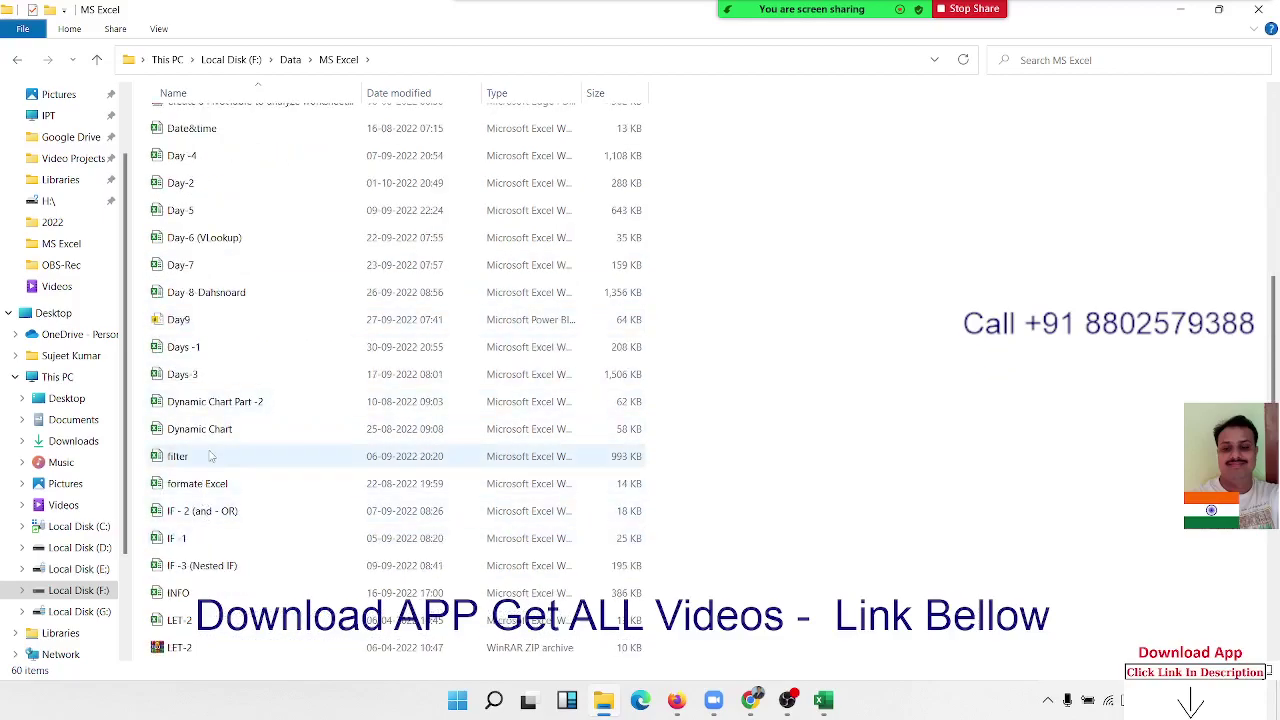
{"action": "scroll", "coordinate": [210, 456], "scroll_direction": "down", "scroll_amount": 4}
{"action": "scroll", "coordinate": [192, 620], "scroll_direction": "down", "scroll_amount": 3}
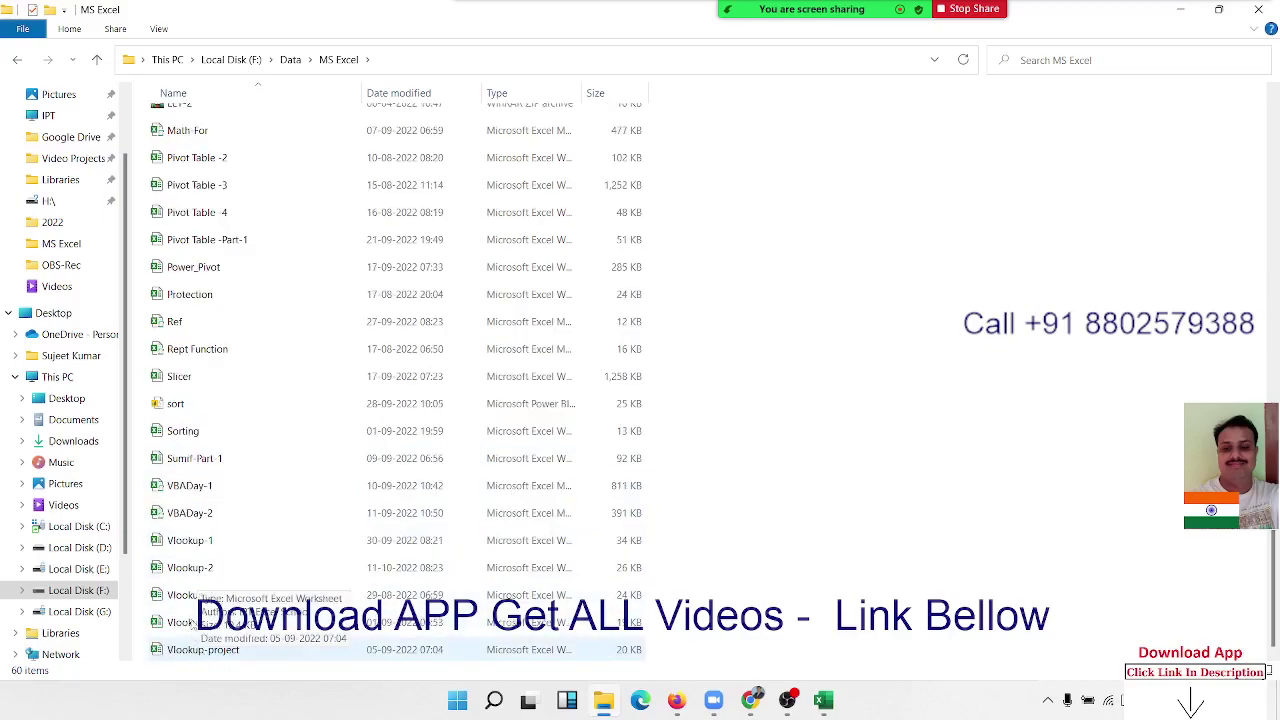
{"action": "scroll", "coordinate": [222, 500], "scroll_direction": "up", "scroll_amount": 10}
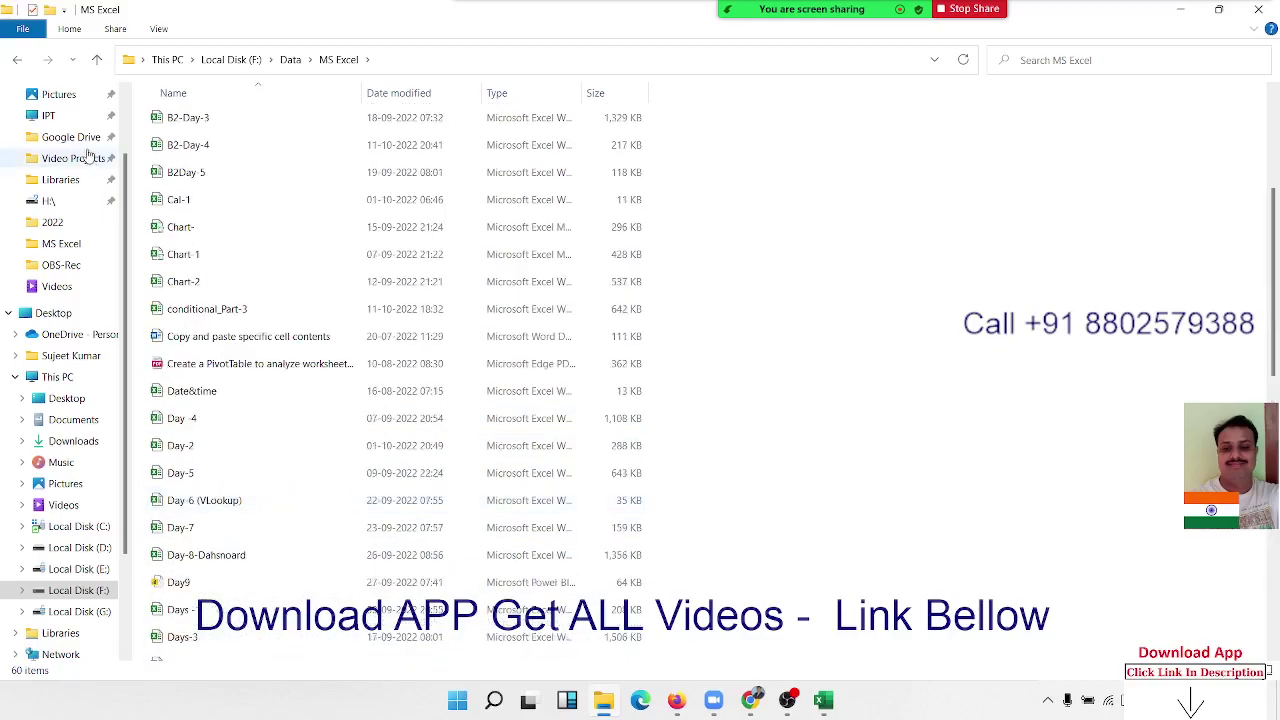
{"action": "scroll", "coordinate": [252, 400], "scroll_direction": "down", "scroll_amount": 3}
{"action": "scroll", "coordinate": [255, 500], "scroll_direction": "down", "scroll_amount": 5}
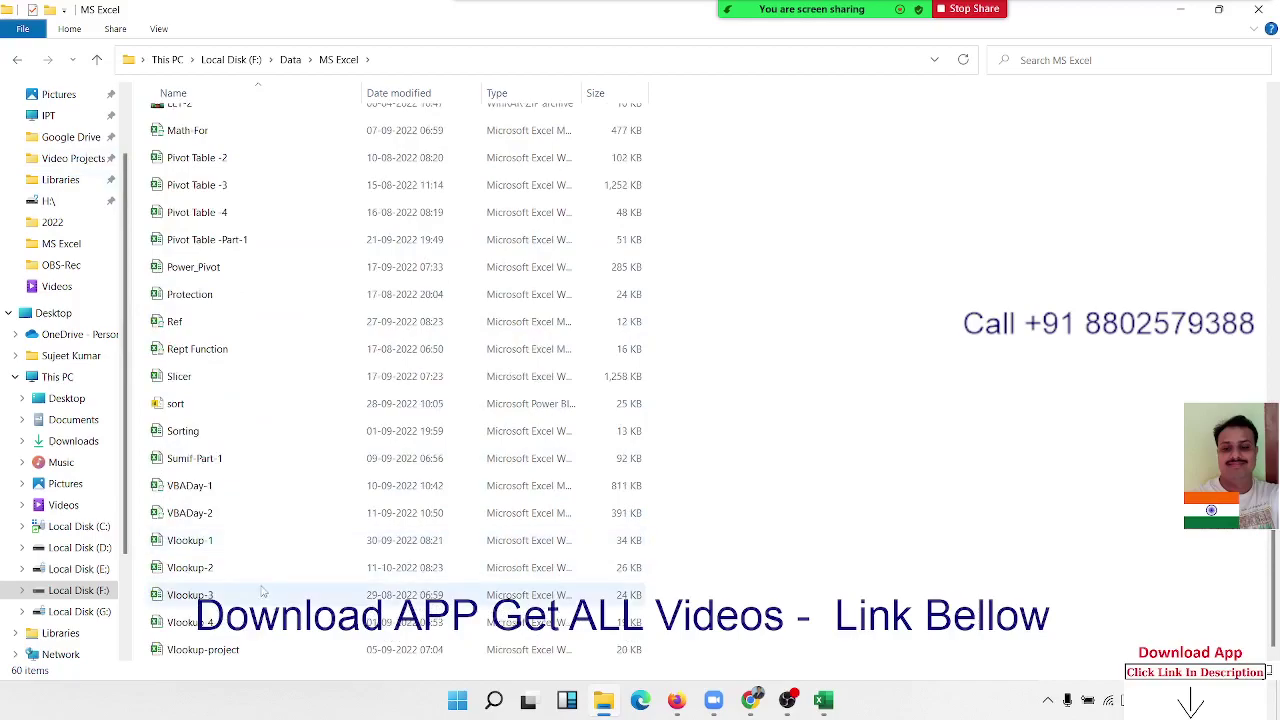
{"action": "left_click", "coordinate": [189, 518]}
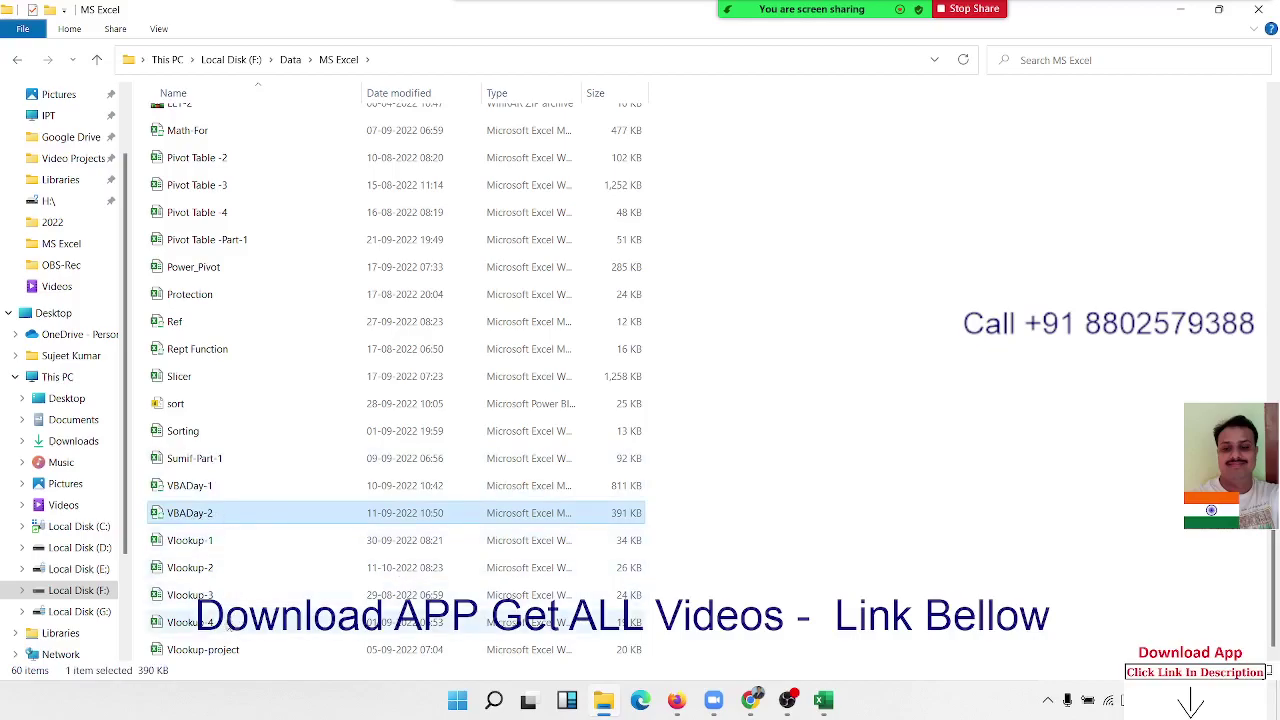
{"action": "scroll", "coordinate": [210, 485], "scroll_direction": "up", "scroll_amount": 6}
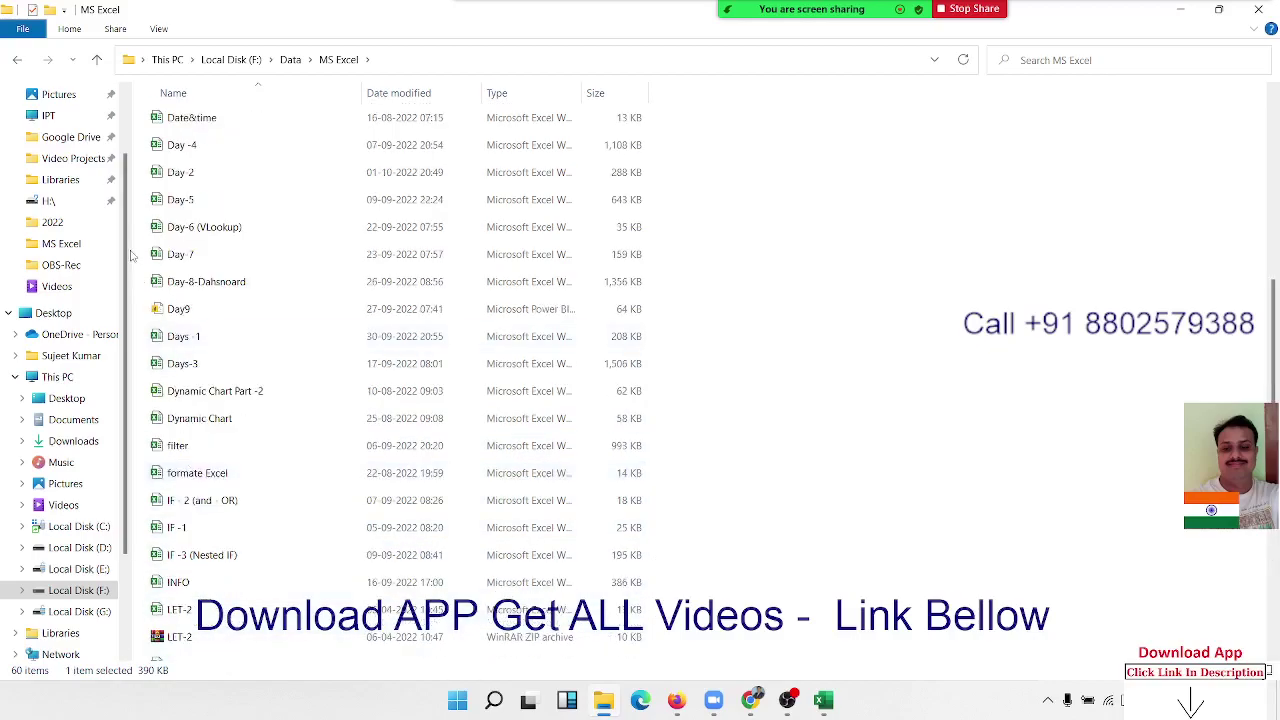
{"action": "scroll", "coordinate": [285, 402], "scroll_direction": "up", "scroll_amount": 7}
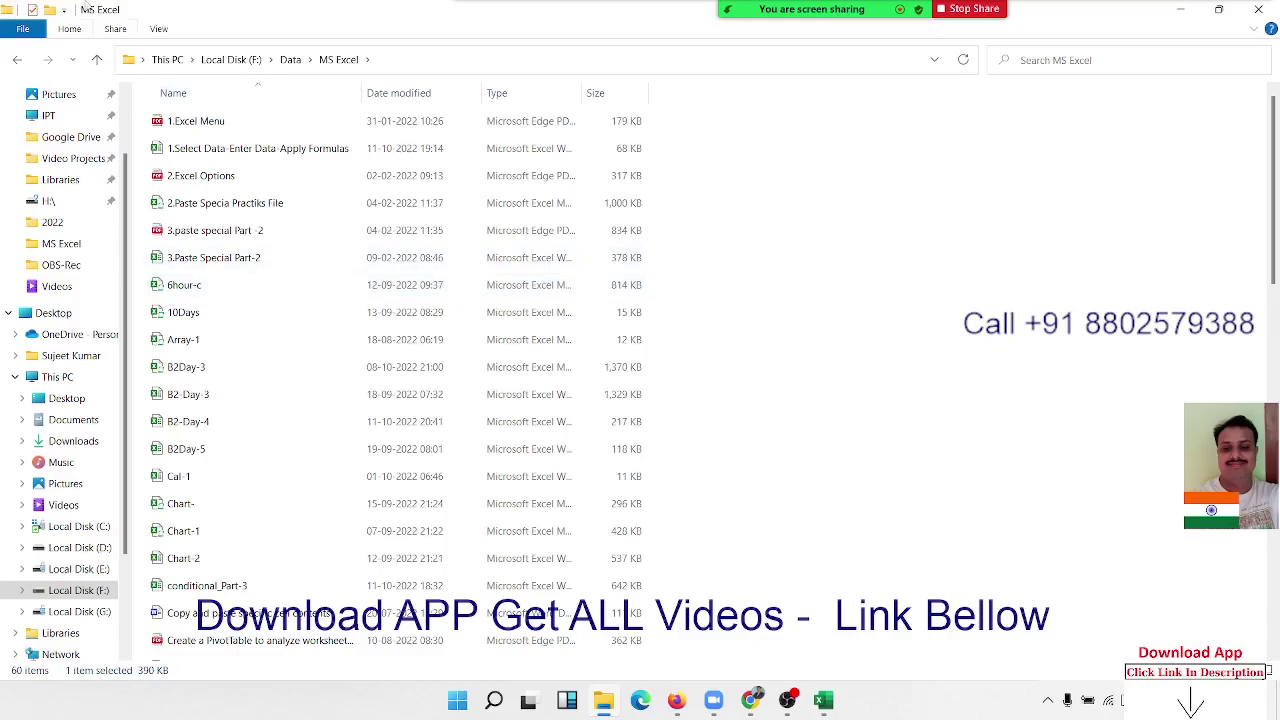
Go to F: > Data > VBA and open the B2-VBADay2Pro-1 workbook
{"action": "left_click", "coordinate": [231, 60]}
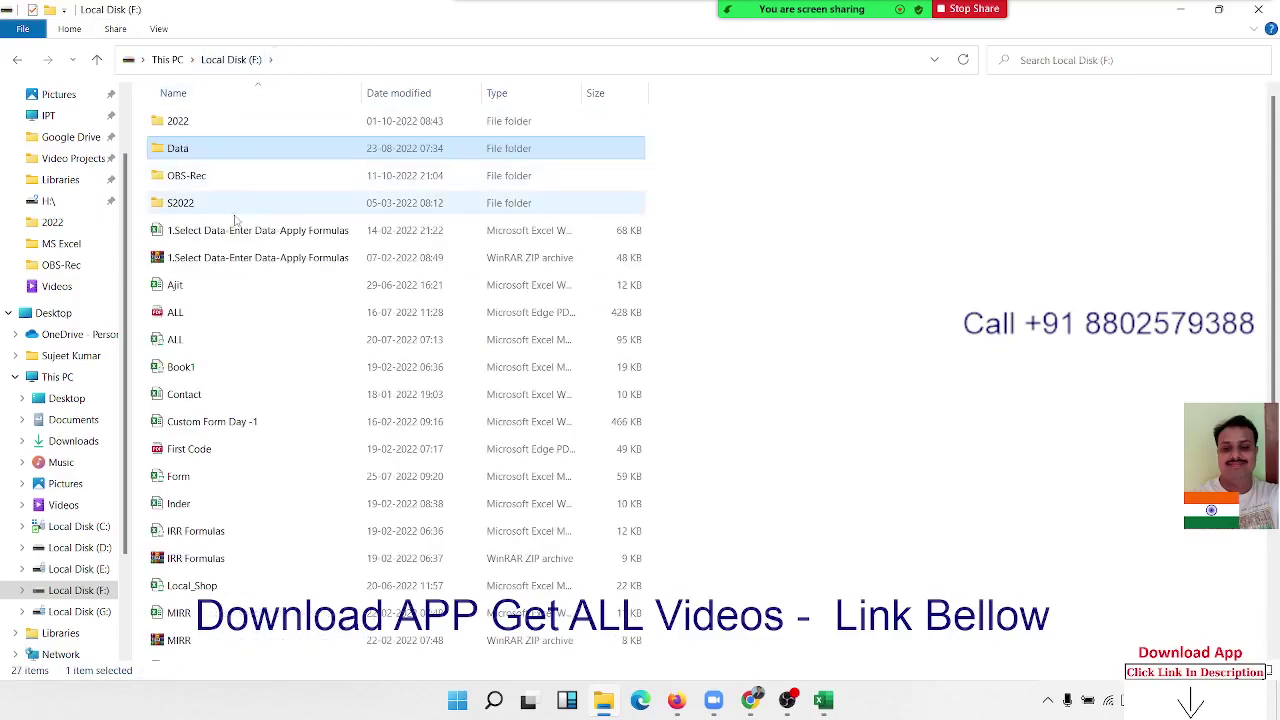
{"action": "double_click", "coordinate": [216, 148]}
{"action": "double_click", "coordinate": [215, 150]}
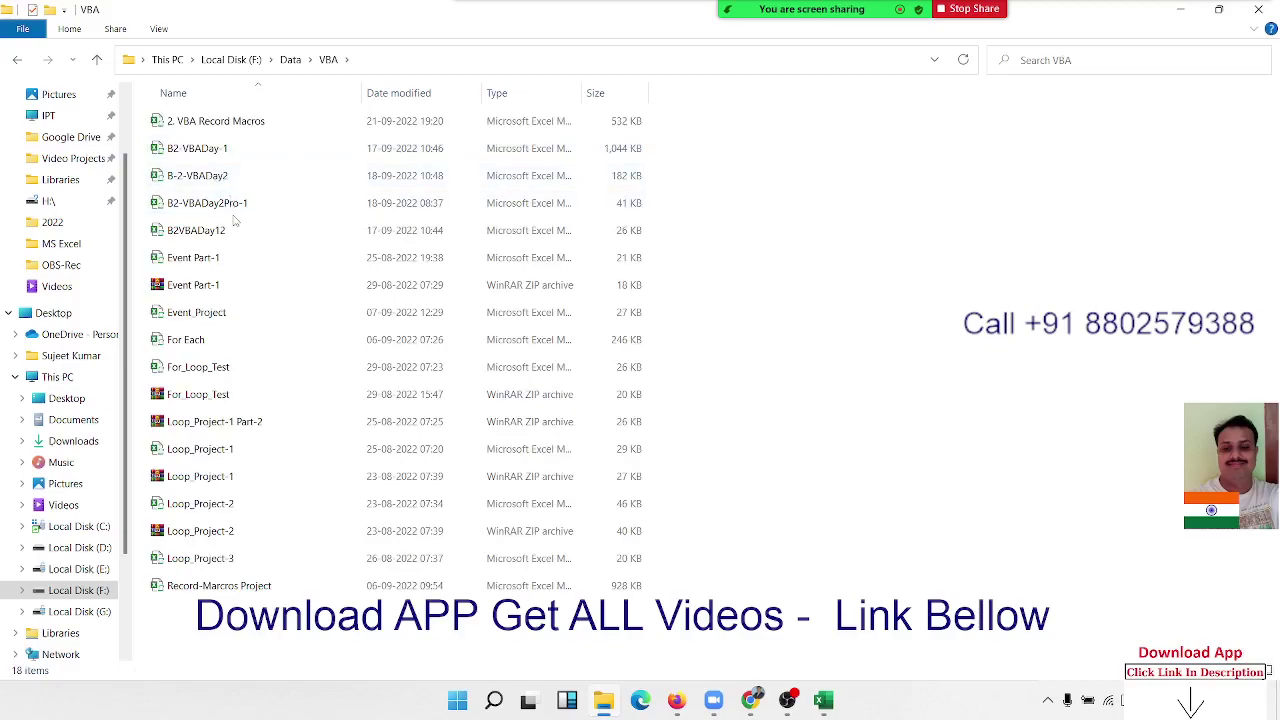
{"action": "left_click", "coordinate": [239, 210]}
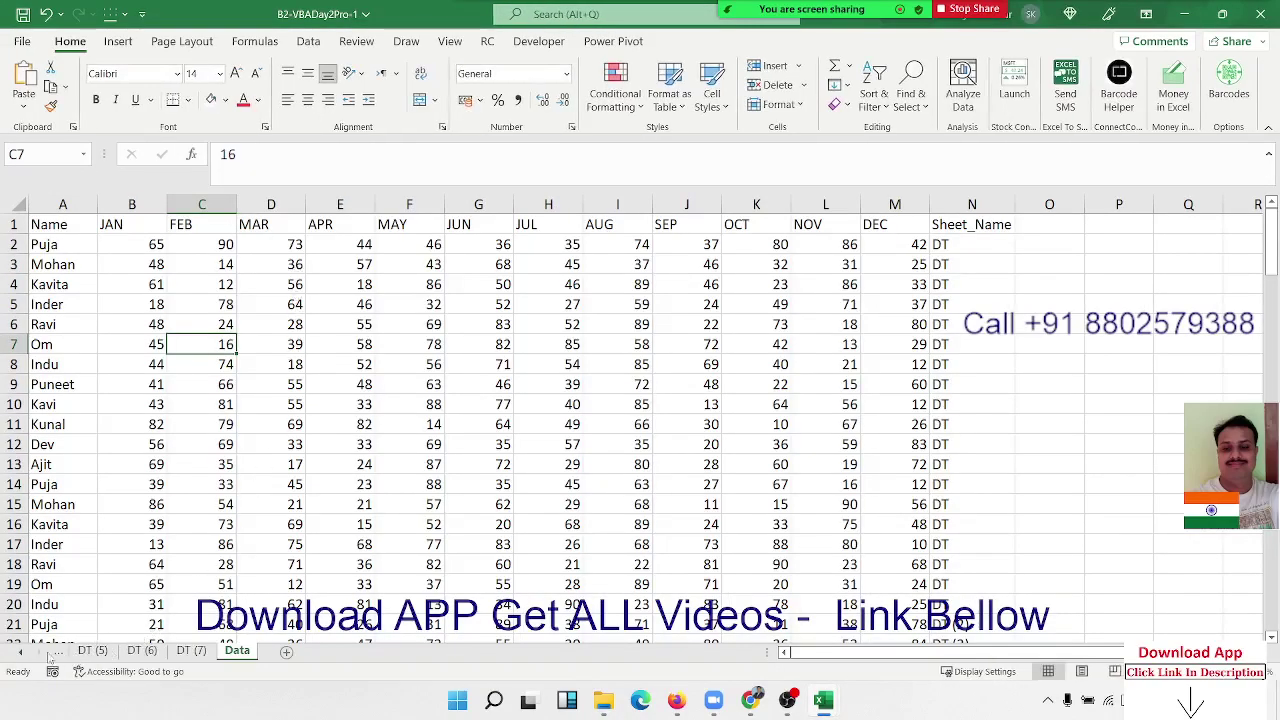
Delete every data row from A2 down, across all columns, on the Data sheet
{"action": "left_click", "coordinate": [24, 651]}
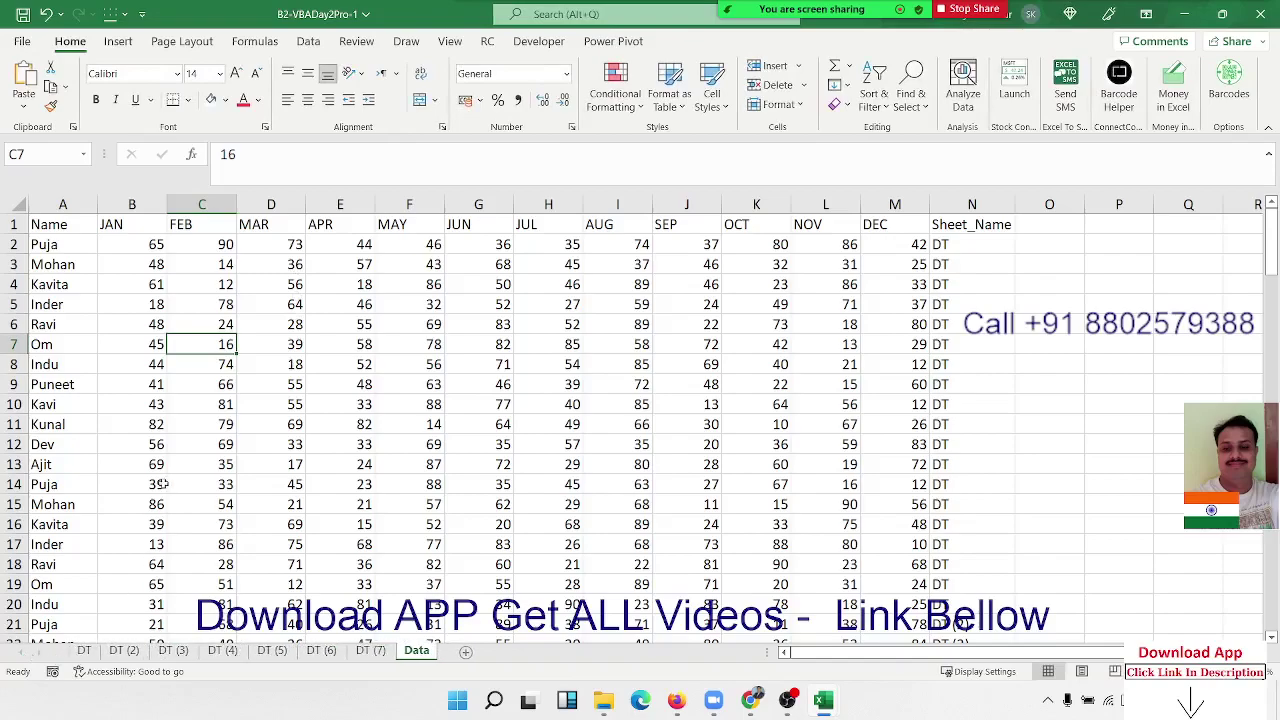
{"action": "left_click", "coordinate": [88, 250]}
{"action": "key", "text": "ctrl+shift+Right"}
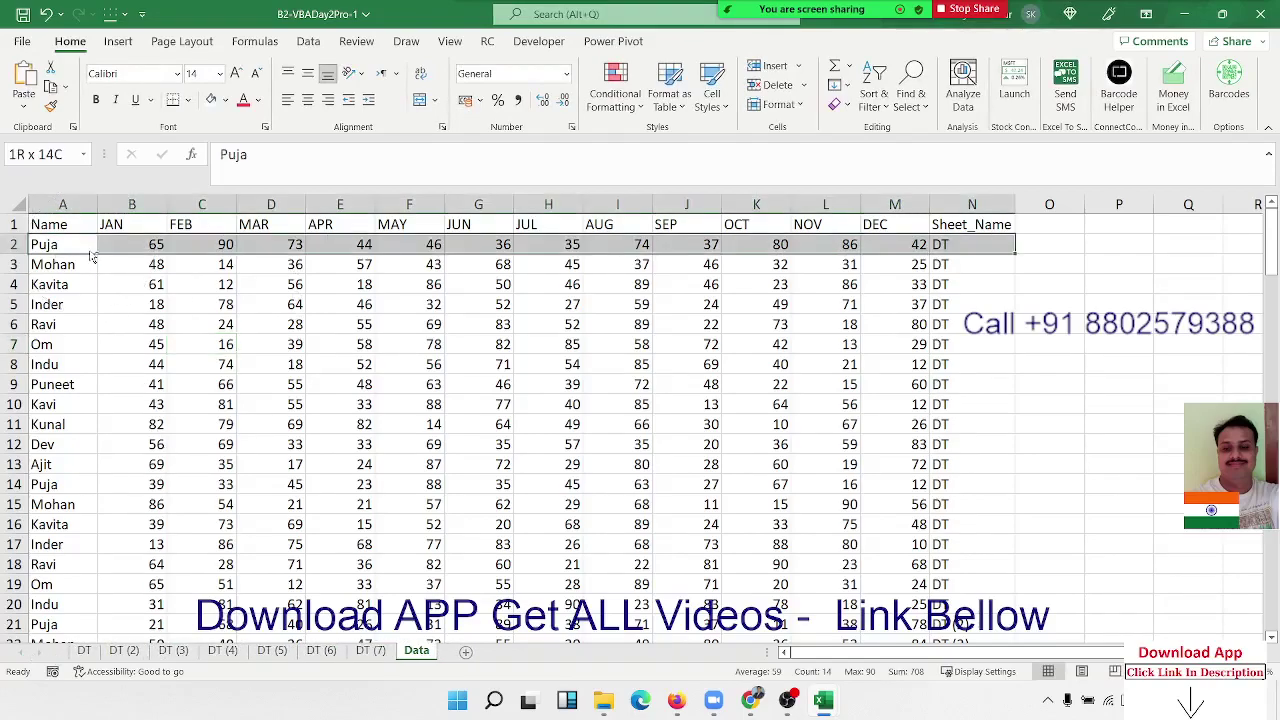
{"action": "key", "text": "ctrl+shift+Down"}
{"action": "key", "text": "Delete"}
{"action": "left_click", "coordinate": [88, 250]}
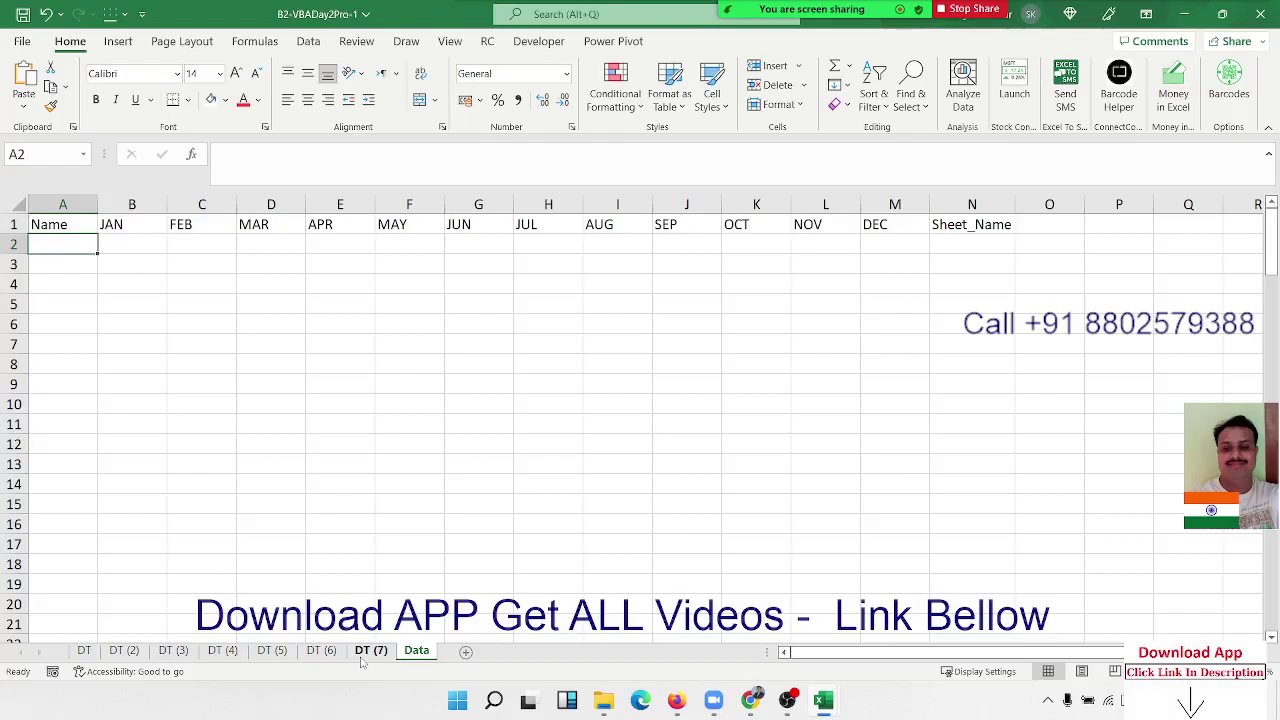
{"action": "left_click", "coordinate": [539, 41]}
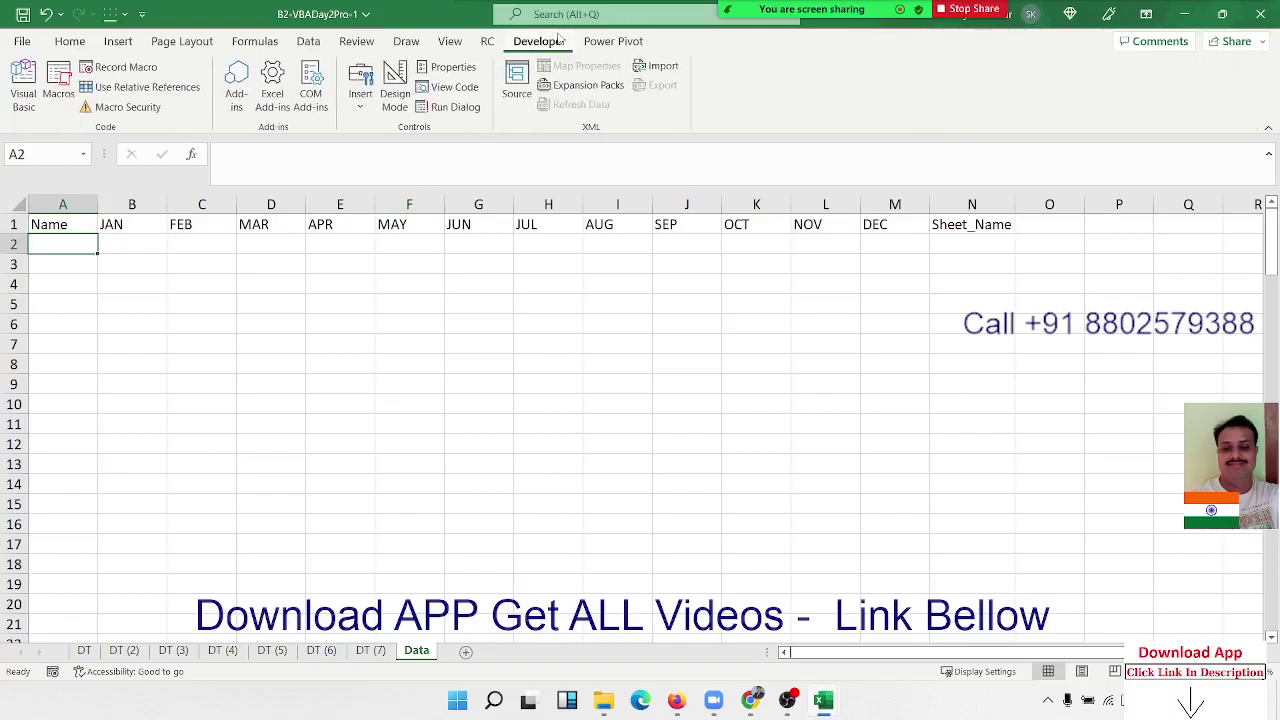
Run the Pro_1 macro to refill the Data sheet and scroll back to the top
{"action": "left_click", "coordinate": [58, 85]}
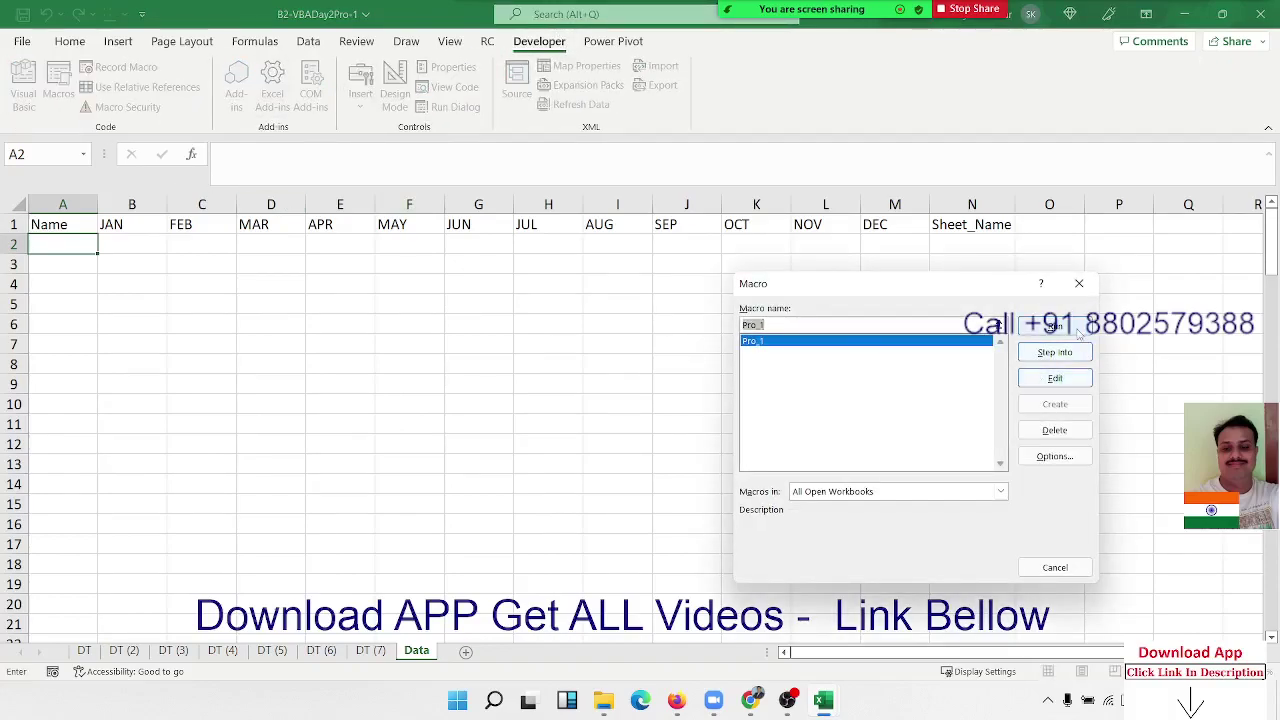
{"action": "left_click", "coordinate": [1076, 330]}
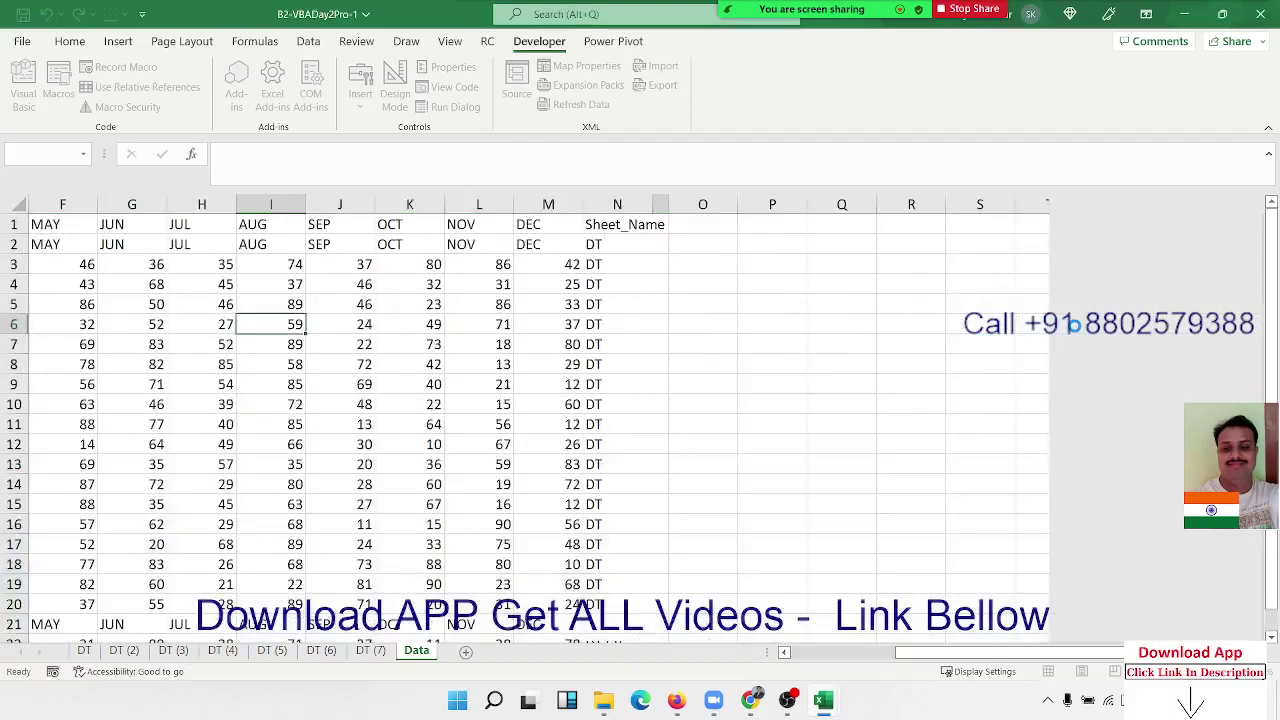
{"action": "scroll", "coordinate": [975, 358], "scroll_direction": "up", "scroll_amount": 17}
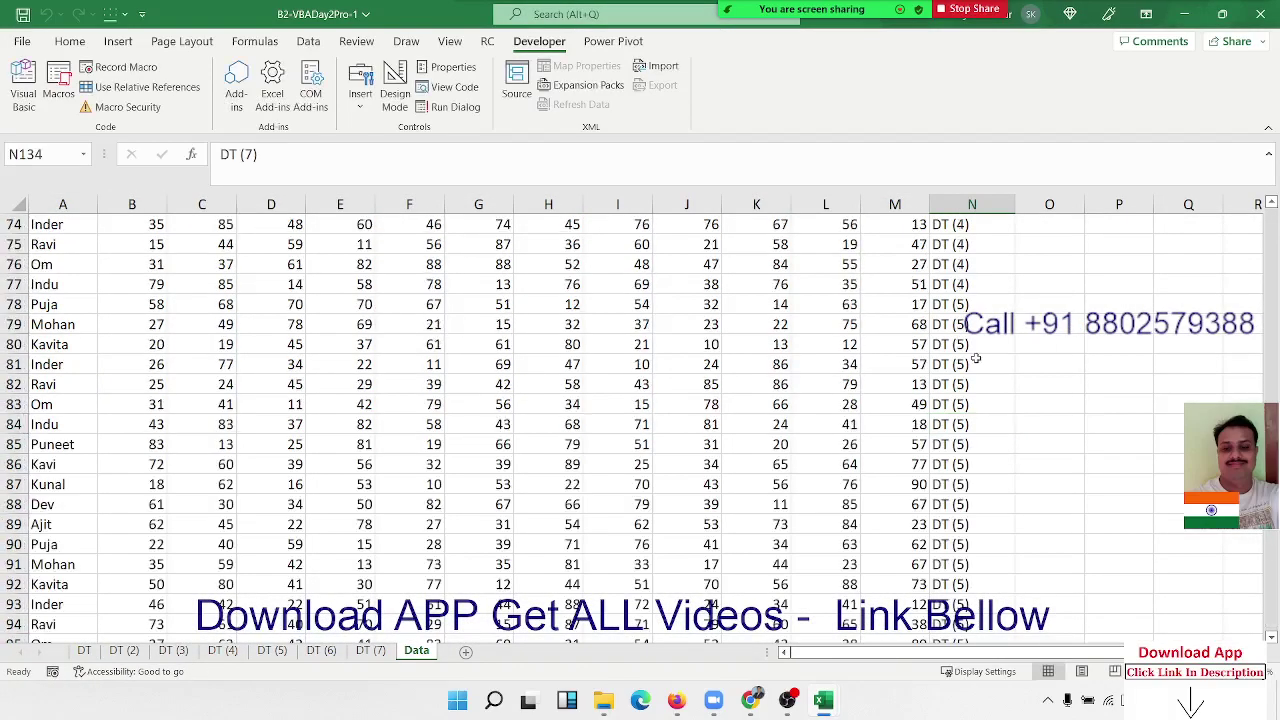
{"action": "scroll", "coordinate": [975, 358], "scroll_direction": "up", "scroll_amount": 20}
{"action": "scroll", "coordinate": [975, 358], "scroll_direction": "up", "scroll_amount": 5}
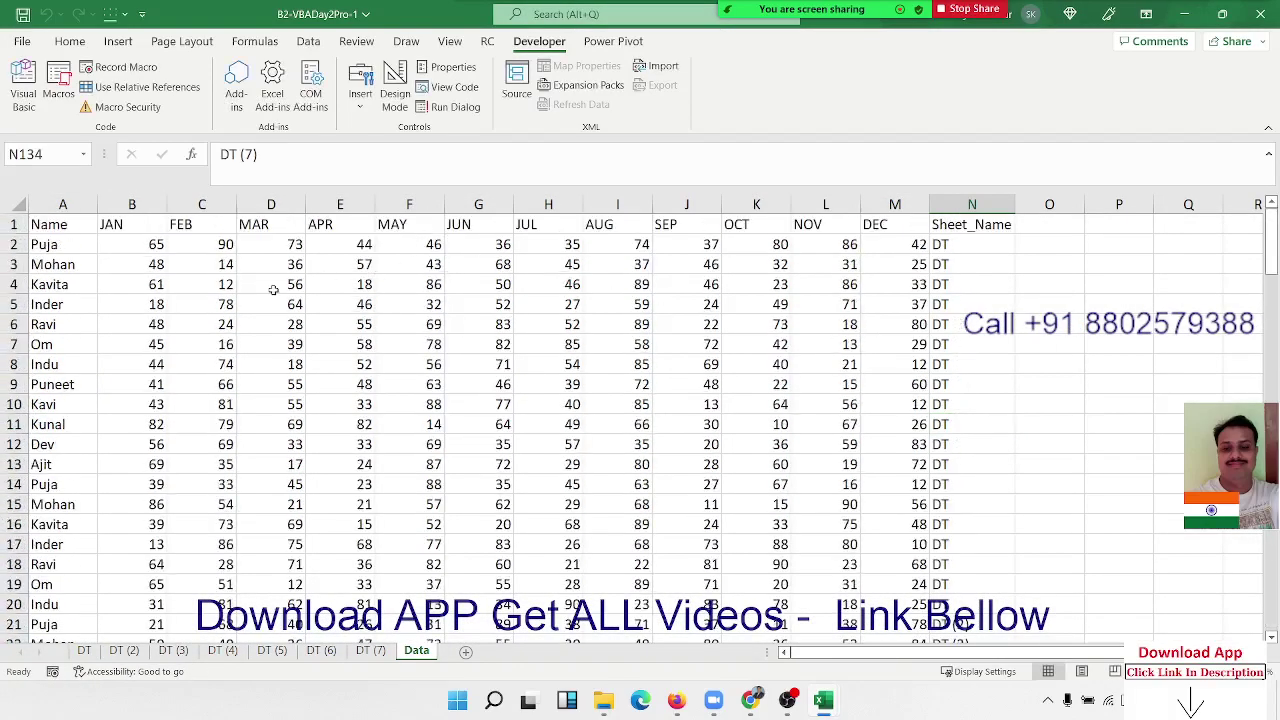
{"action": "left_click", "coordinate": [60, 95]}
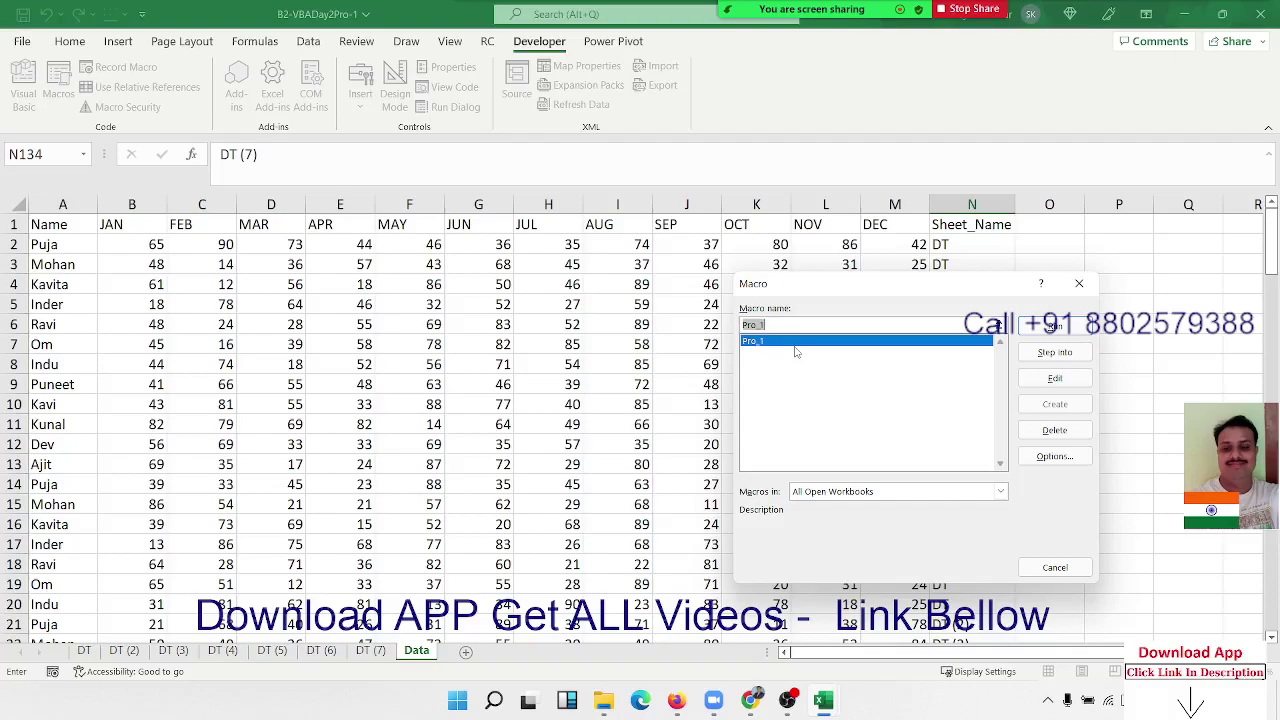
Review the Pro_1 loop code in the maximized VBA editor, then close the editor
{"action": "left_click", "coordinate": [1055, 379]}
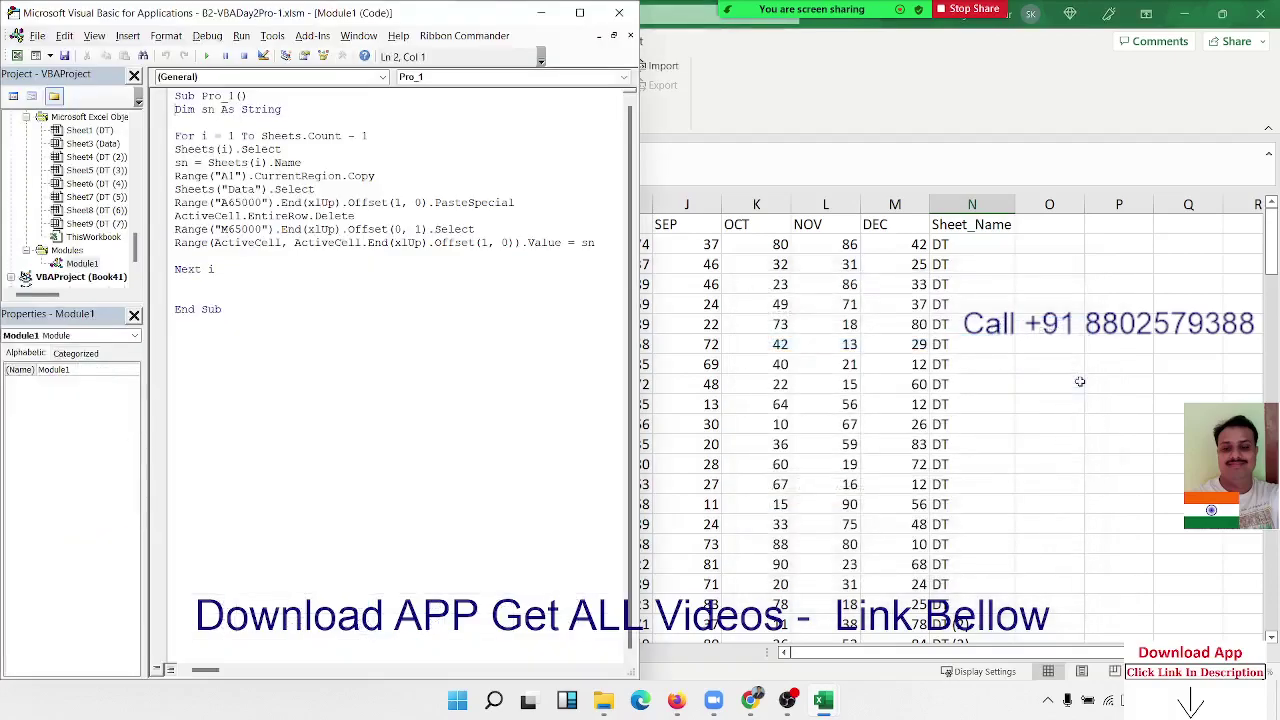
{"action": "left_click", "coordinate": [579, 13]}
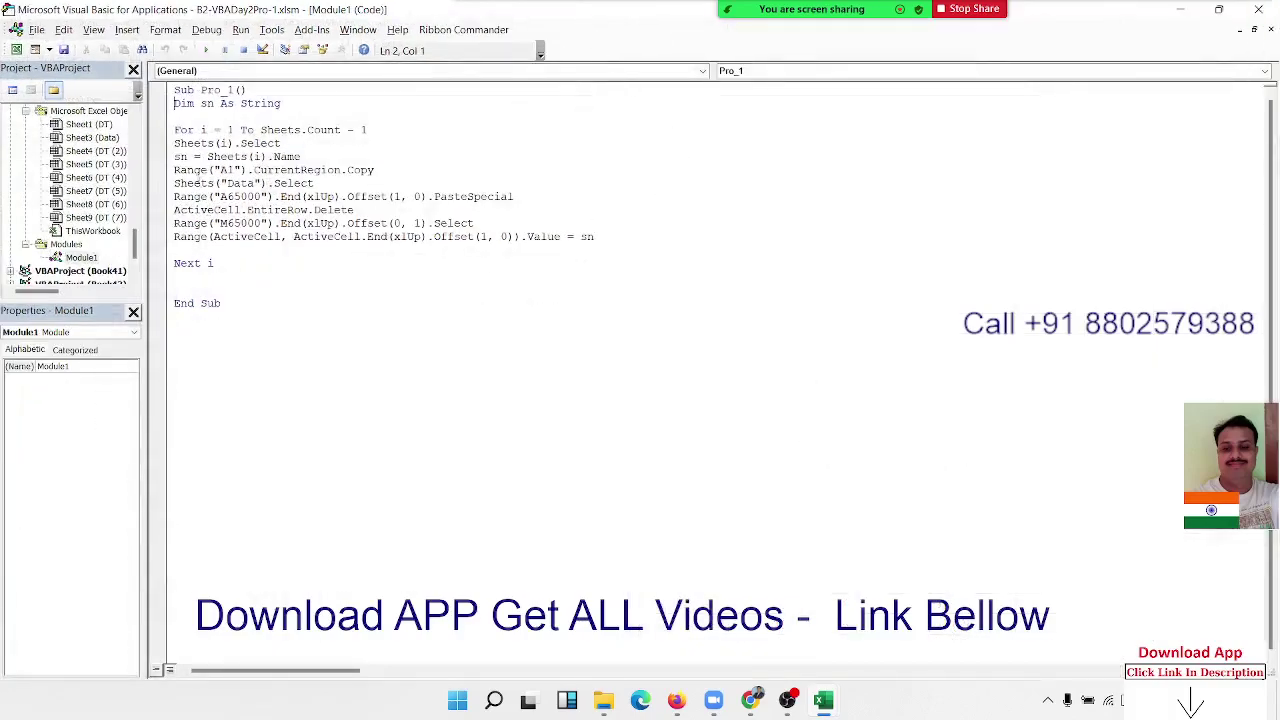
{"action": "left_click_drag", "start_coordinate": [179, 143], "coordinate": [268, 144]}
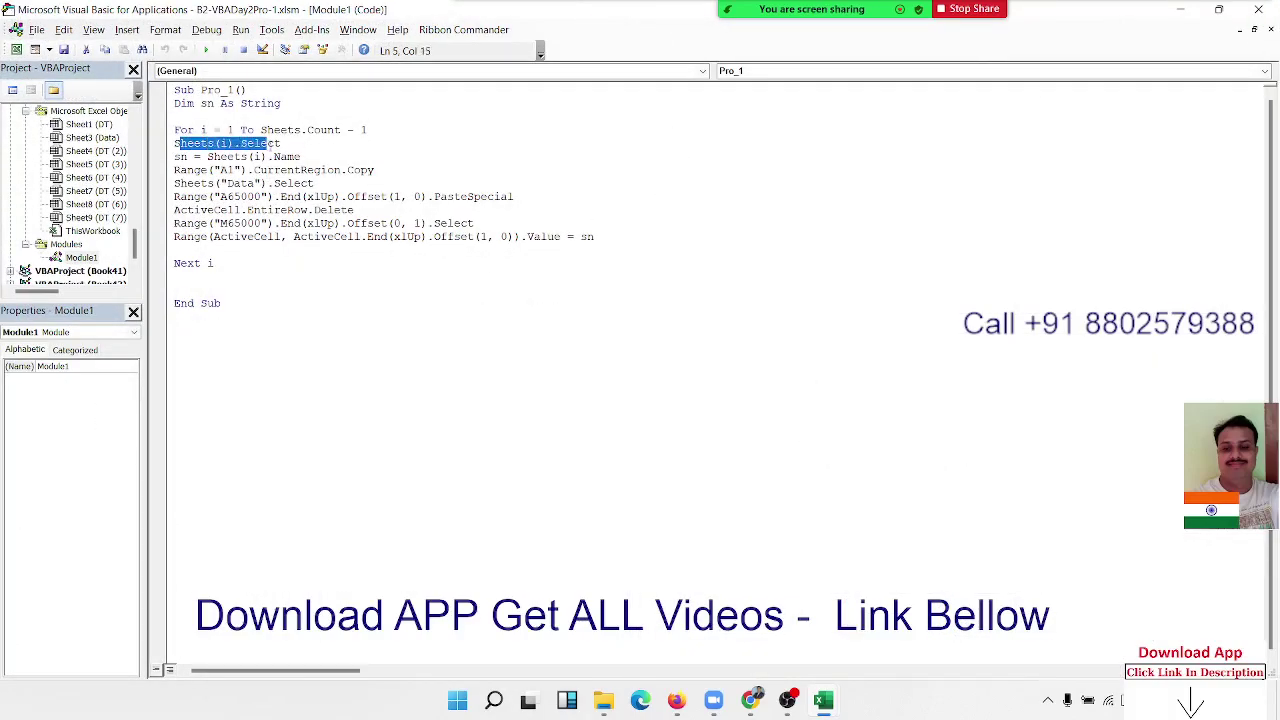
{"action": "left_click", "coordinate": [259, 196]}
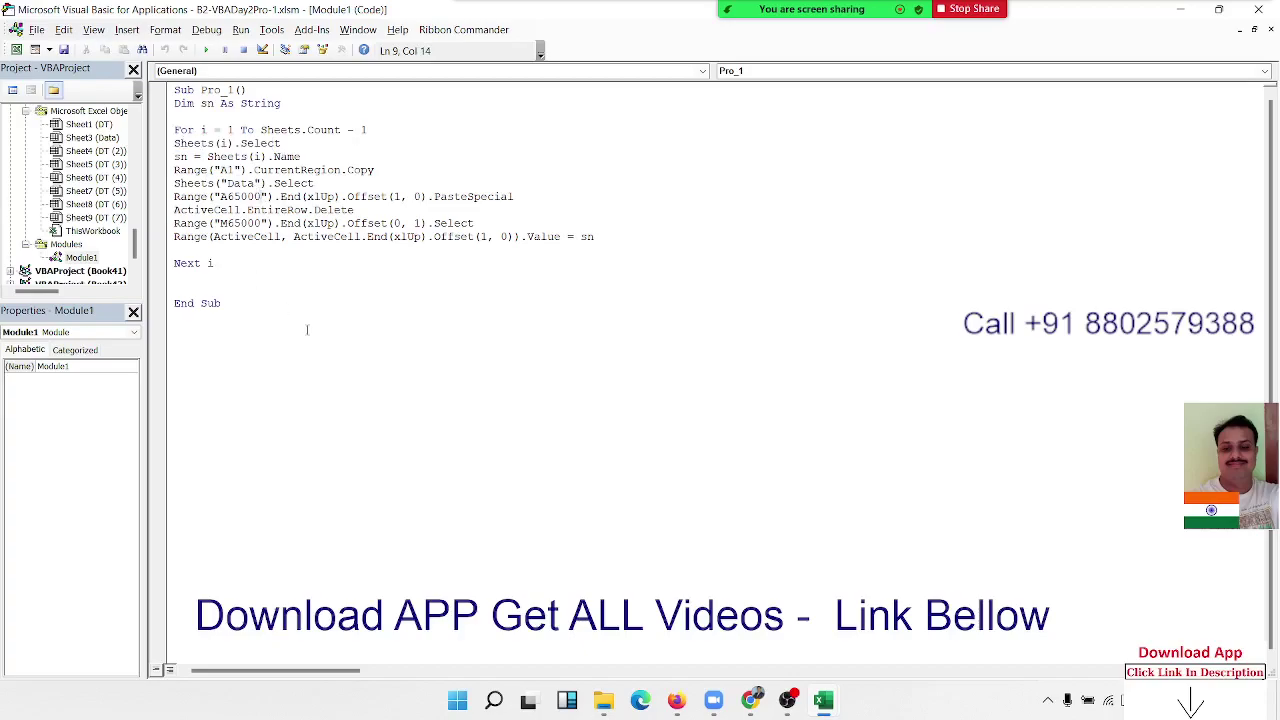
{"action": "left_click", "coordinate": [1260, 10]}
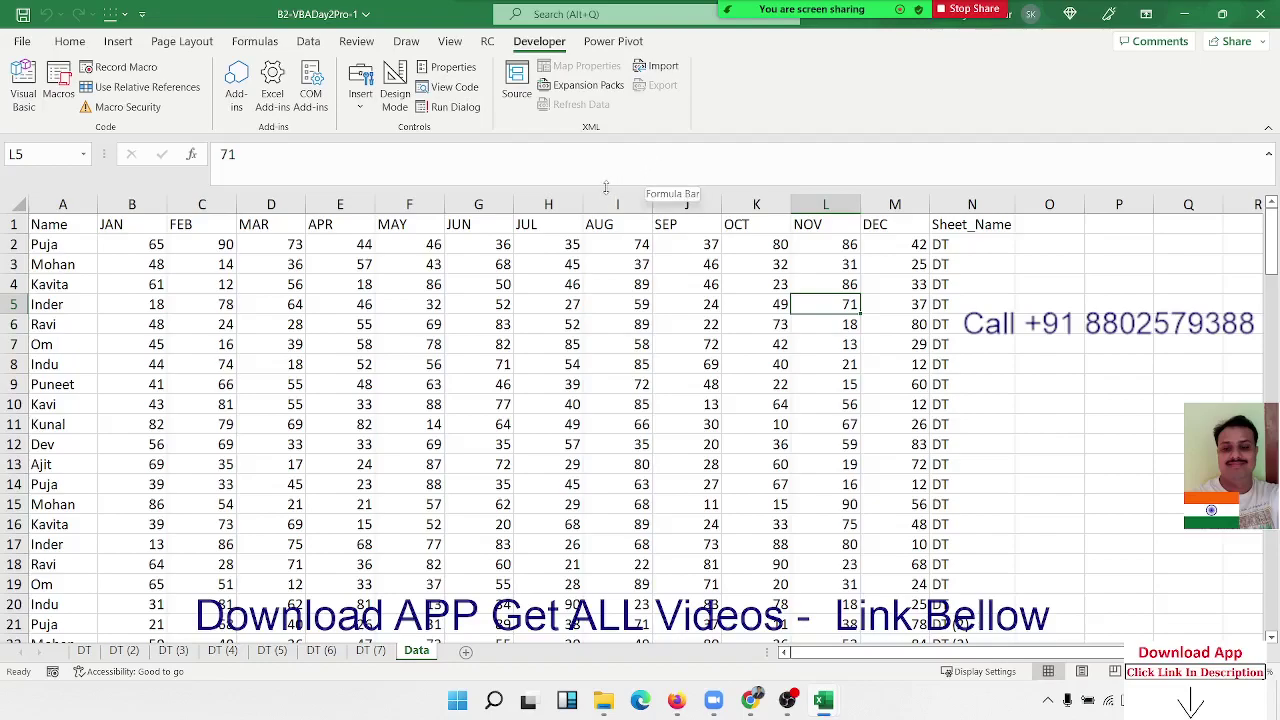
Close B2-VBADay2Pro-1 without saving and bring the VBA folder window forward
{"action": "left_click_drag", "start_coordinate": [605, 187], "coordinate": [605, 167]}
{"action": "left_click", "coordinate": [648, 262]}
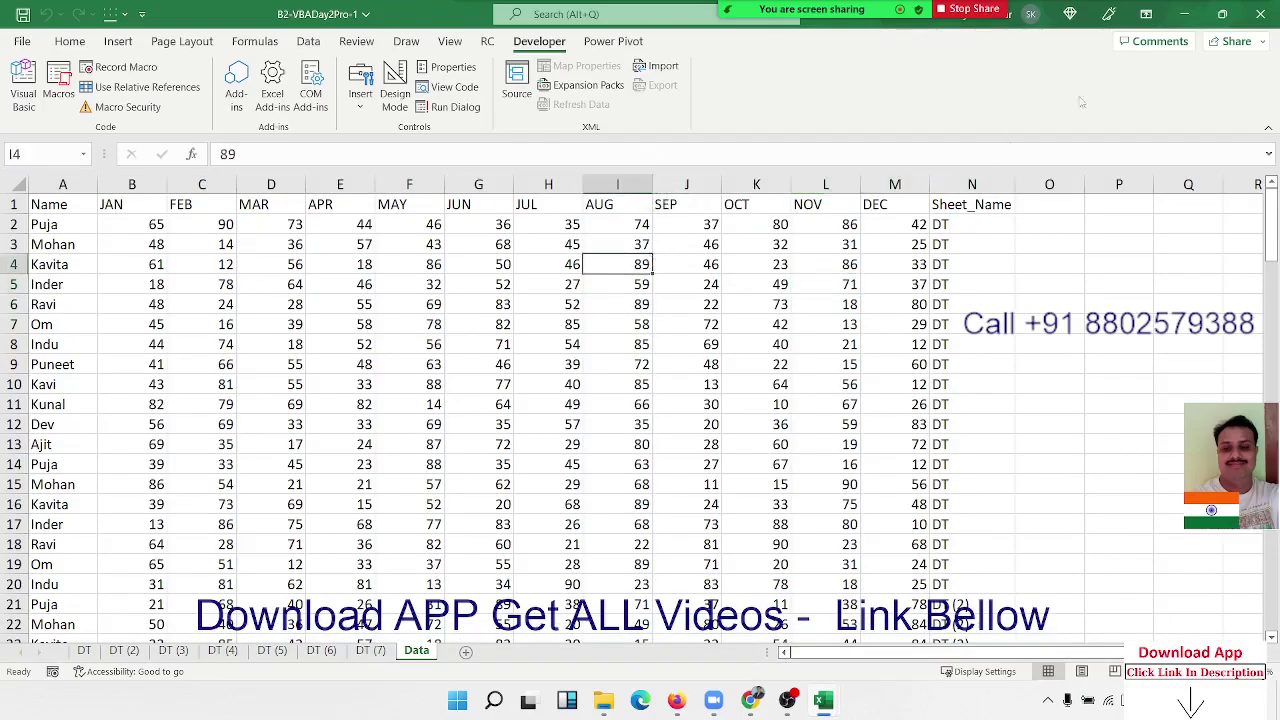
{"action": "left_click", "coordinate": [1252, 21]}
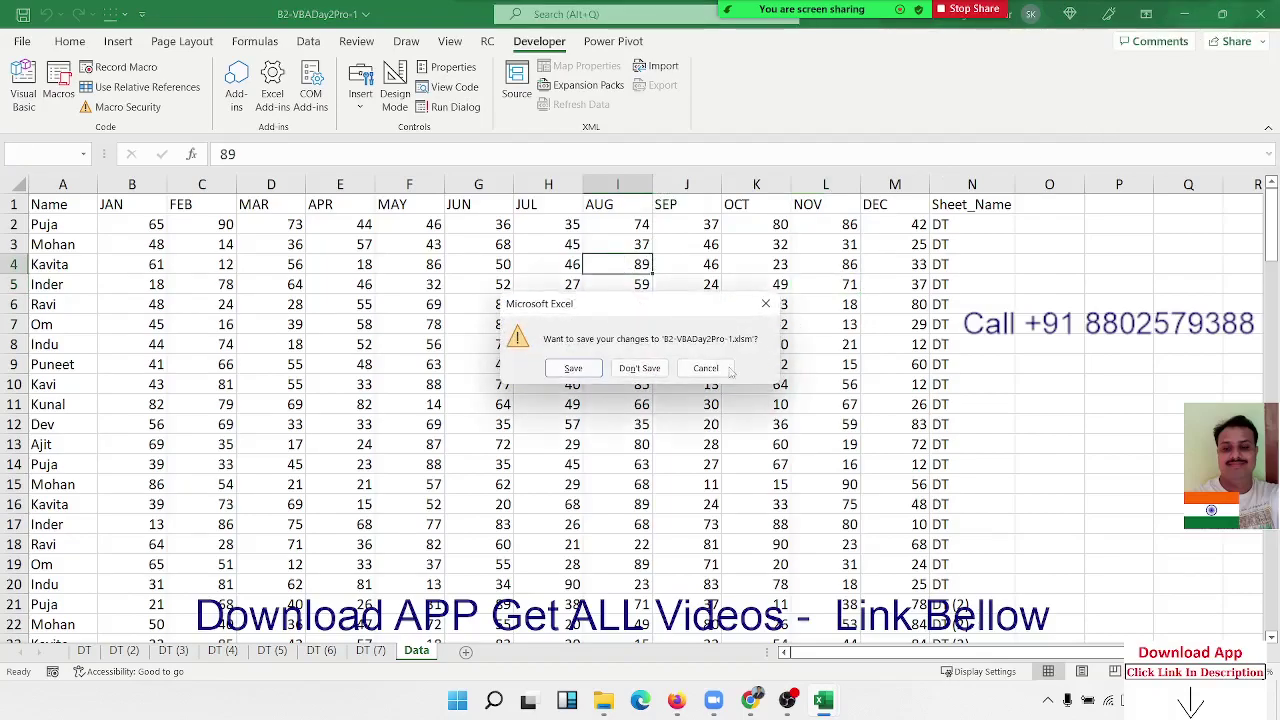
{"action": "left_click", "coordinate": [656, 376]}
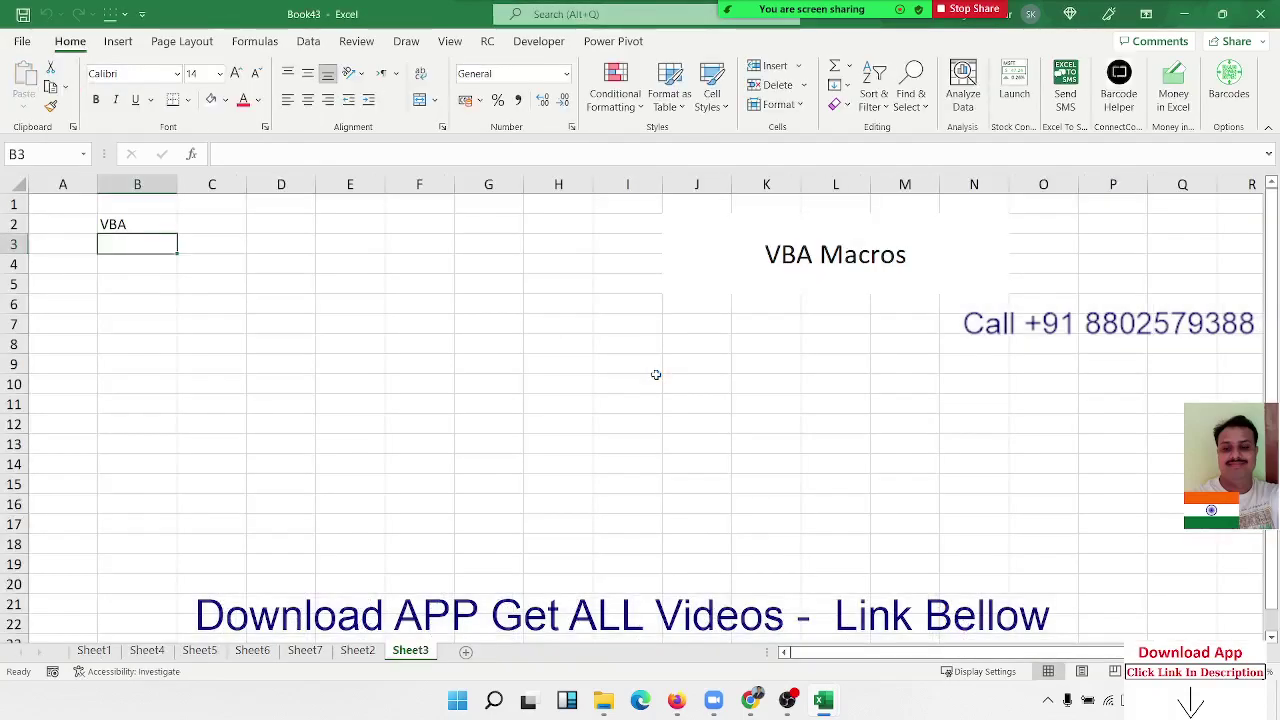
{"action": "left_click", "coordinate": [603, 700]}
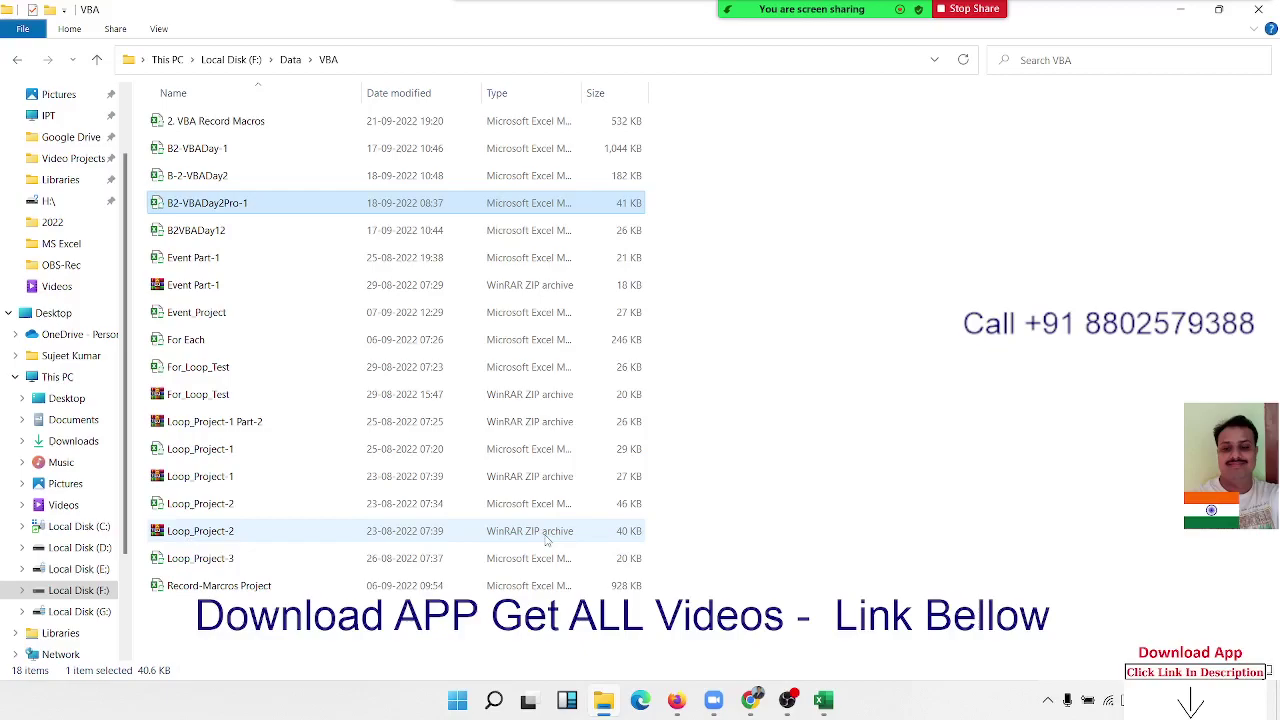
Open the Event_Project workbook from the VBA folder
{"action": "left_click", "coordinate": [229, 316]}
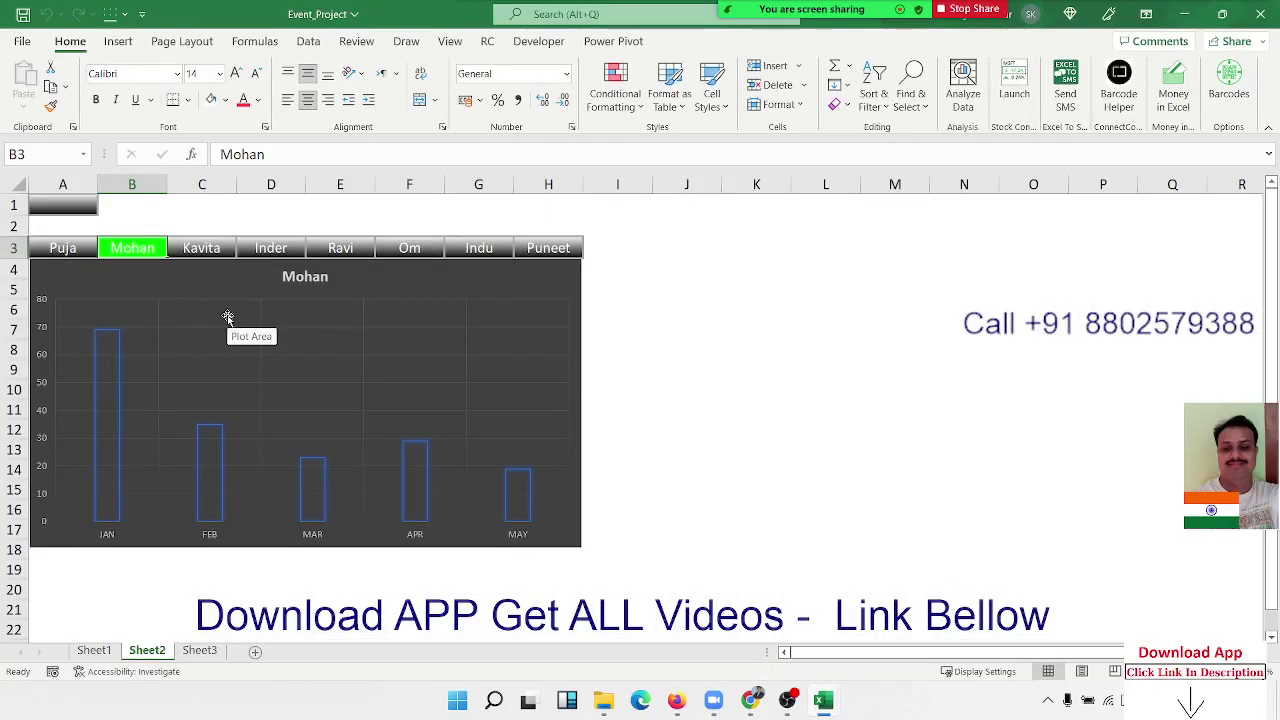
Chart the third and then the sixth name's monthly scores on Sheet2
{"action": "left_click", "coordinate": [94, 651]}
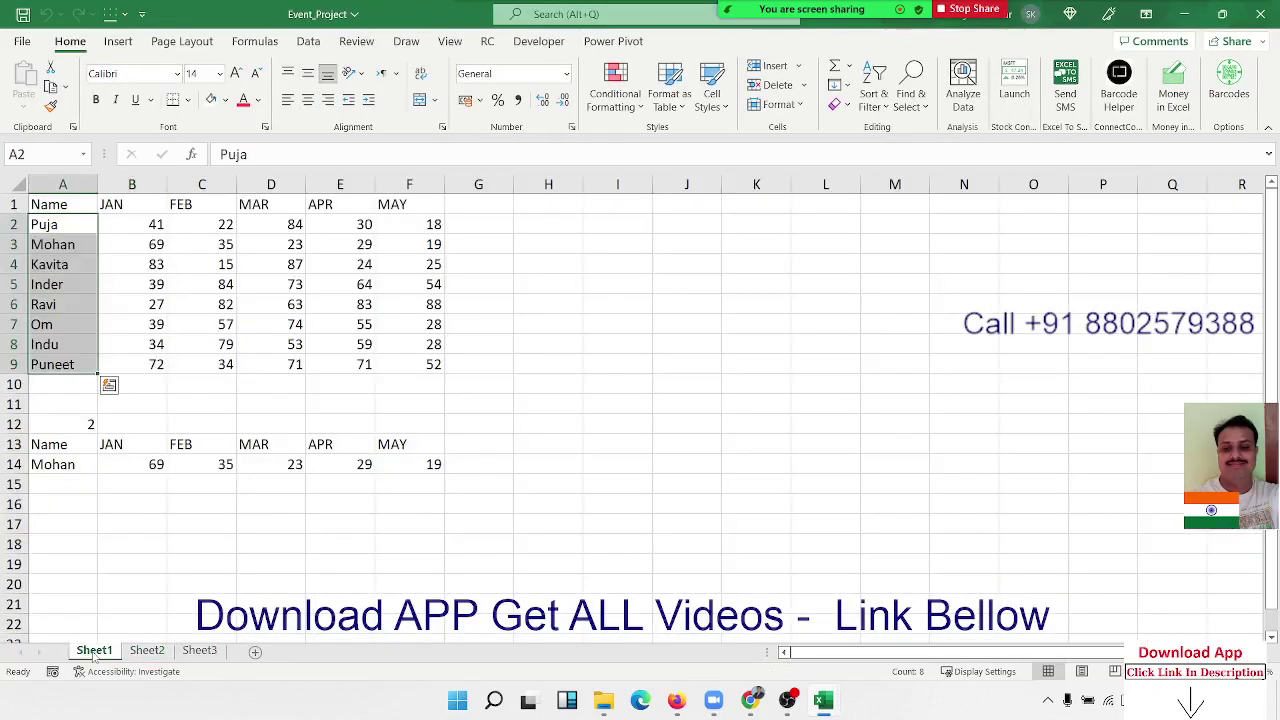
{"action": "left_click", "coordinate": [147, 651]}
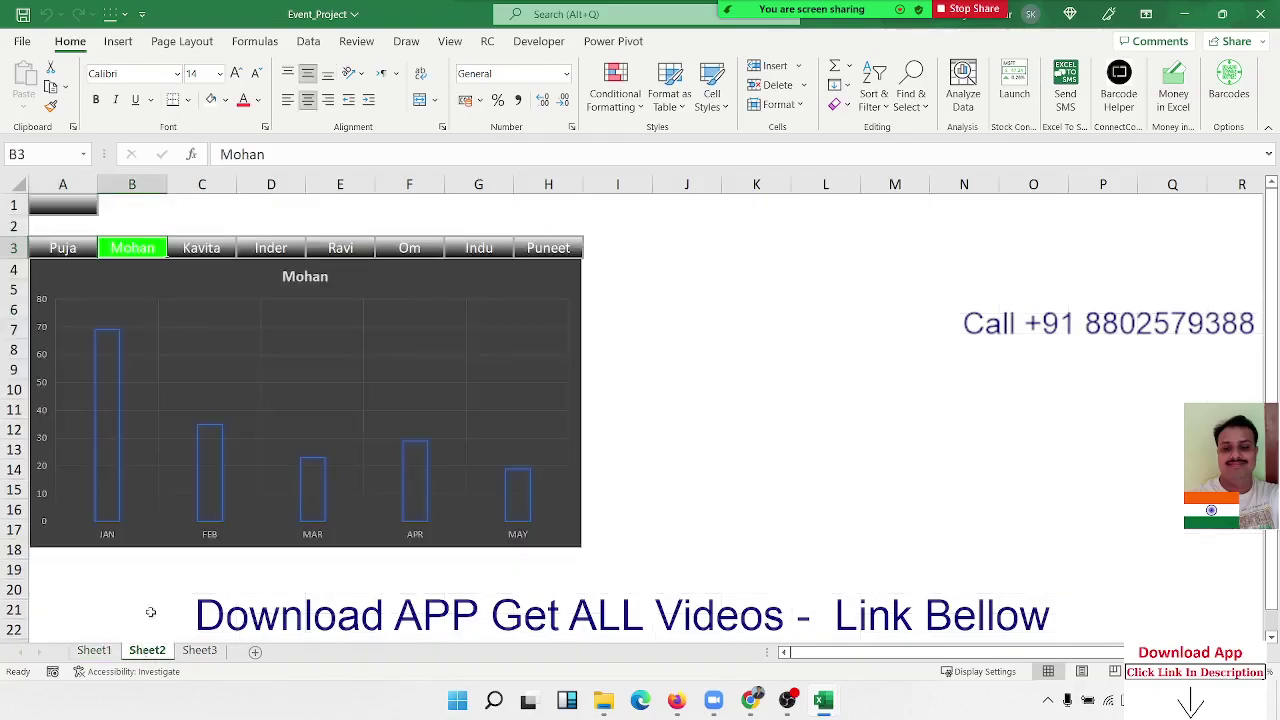
{"action": "left_click", "coordinate": [199, 251]}
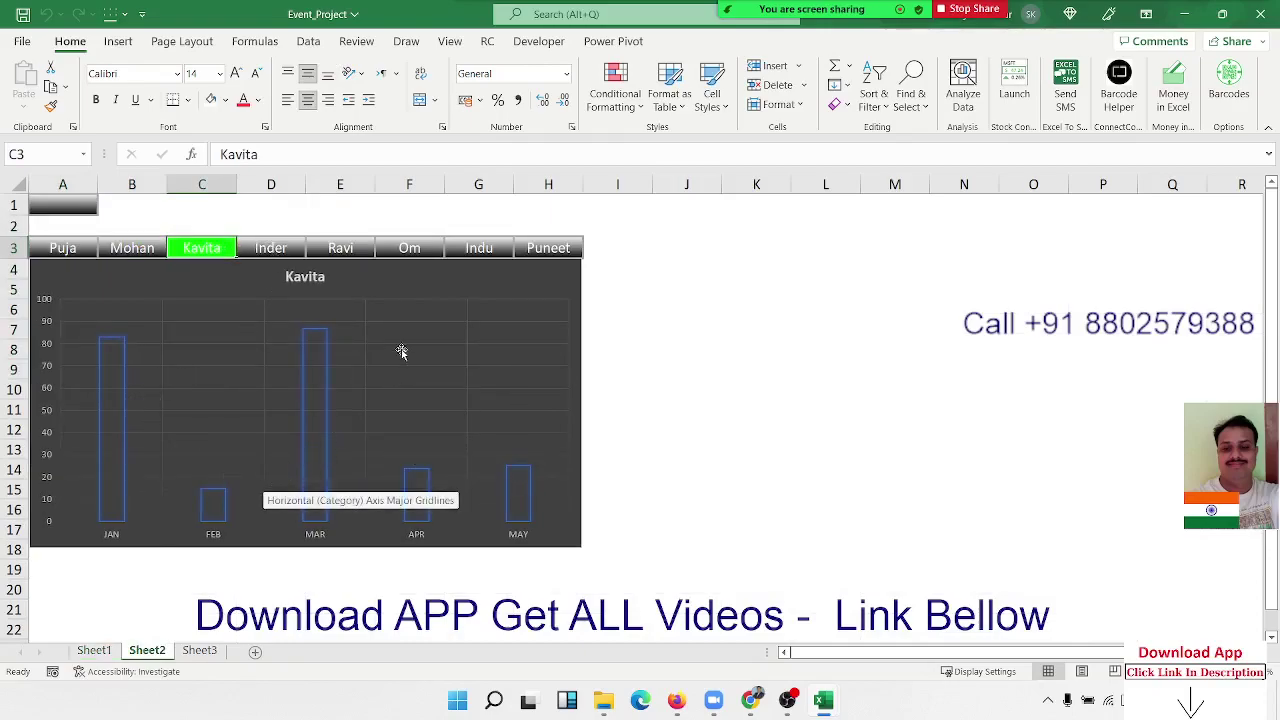
{"action": "left_click", "coordinate": [412, 247]}
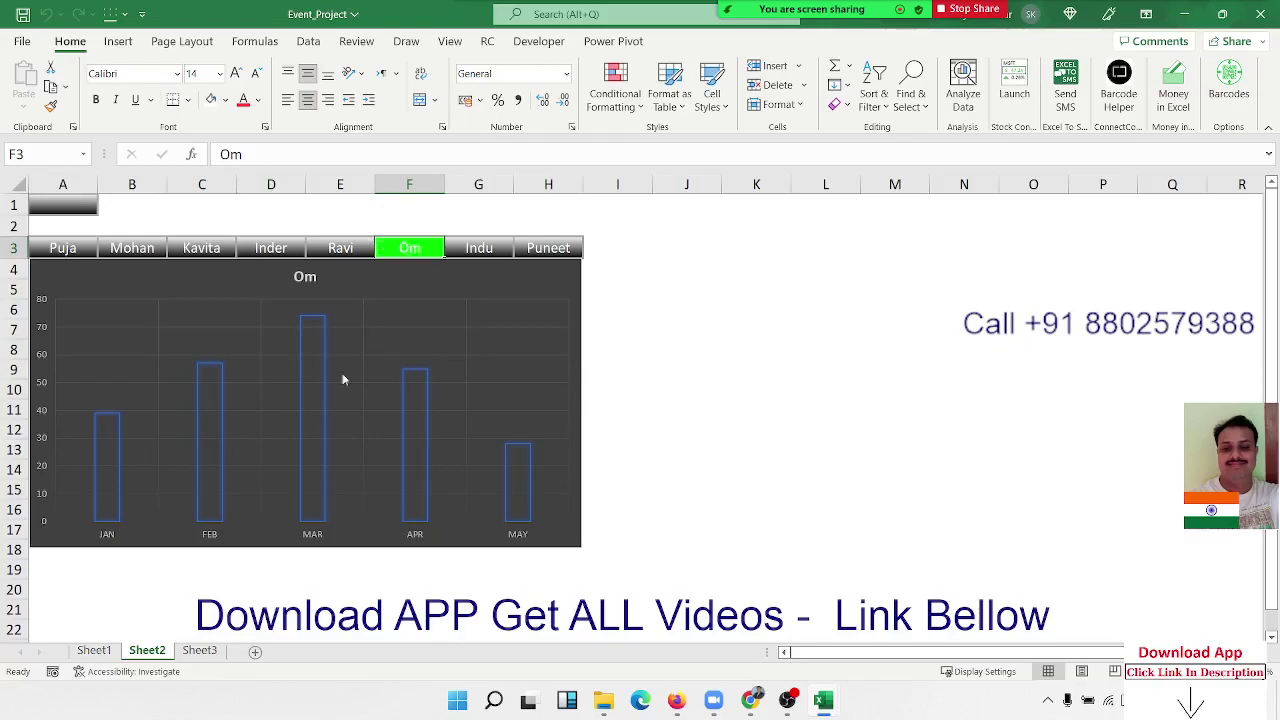
Review the OFFSET lookup row A14:F14 on Sheet1, then close Event_Project without saving
{"action": "left_click", "coordinate": [94, 650]}
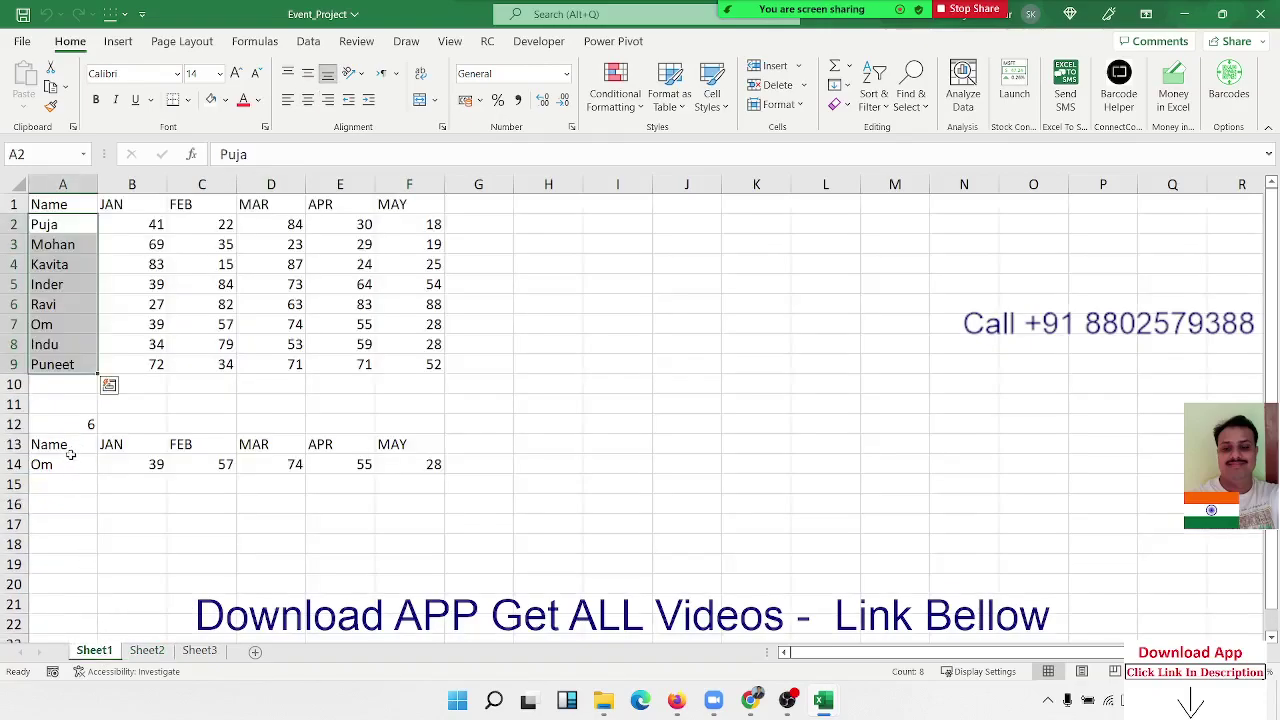
{"action": "left_click_drag", "start_coordinate": [70, 455], "coordinate": [410, 464]}
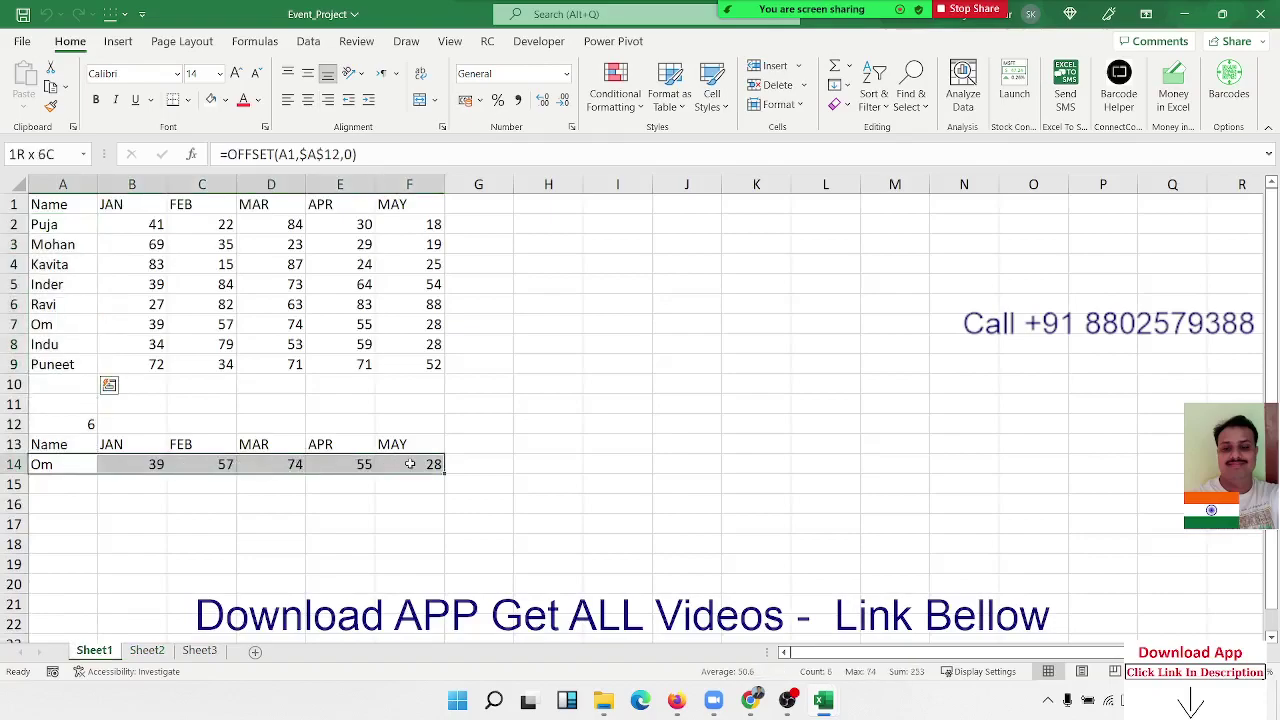
{"action": "left_click", "coordinate": [147, 650]}
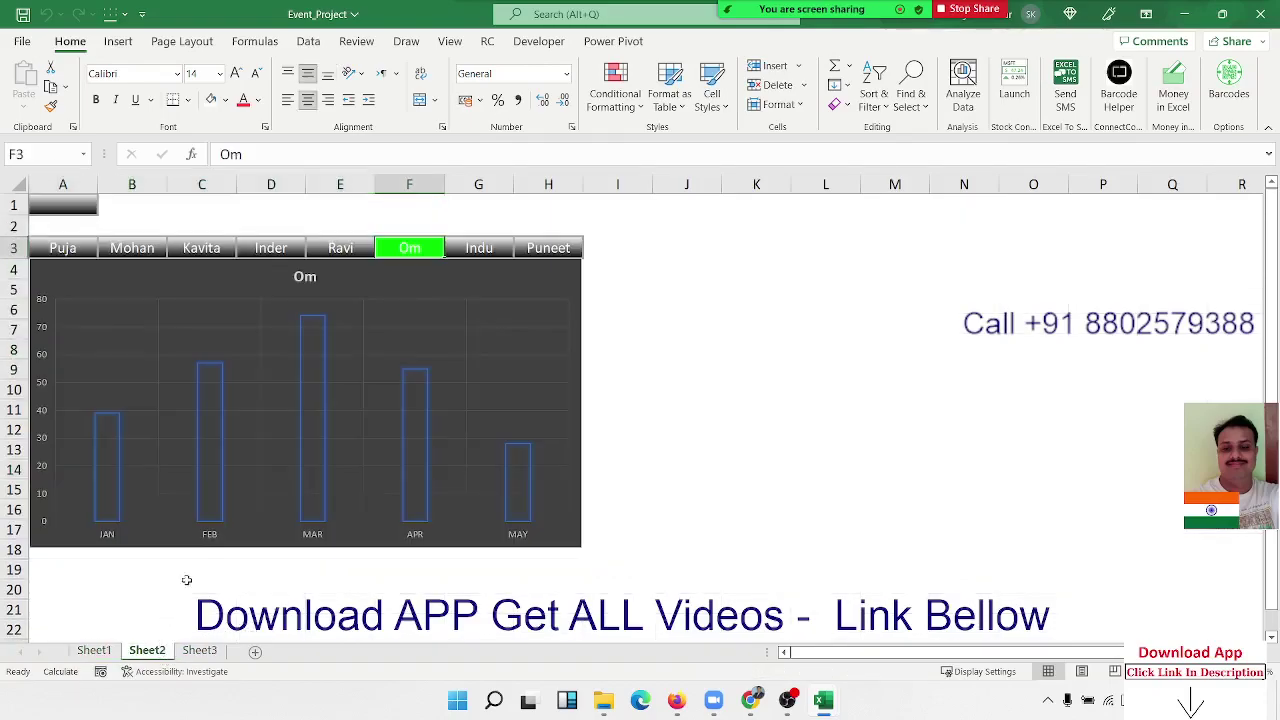
{"action": "left_click", "coordinate": [1260, 14]}
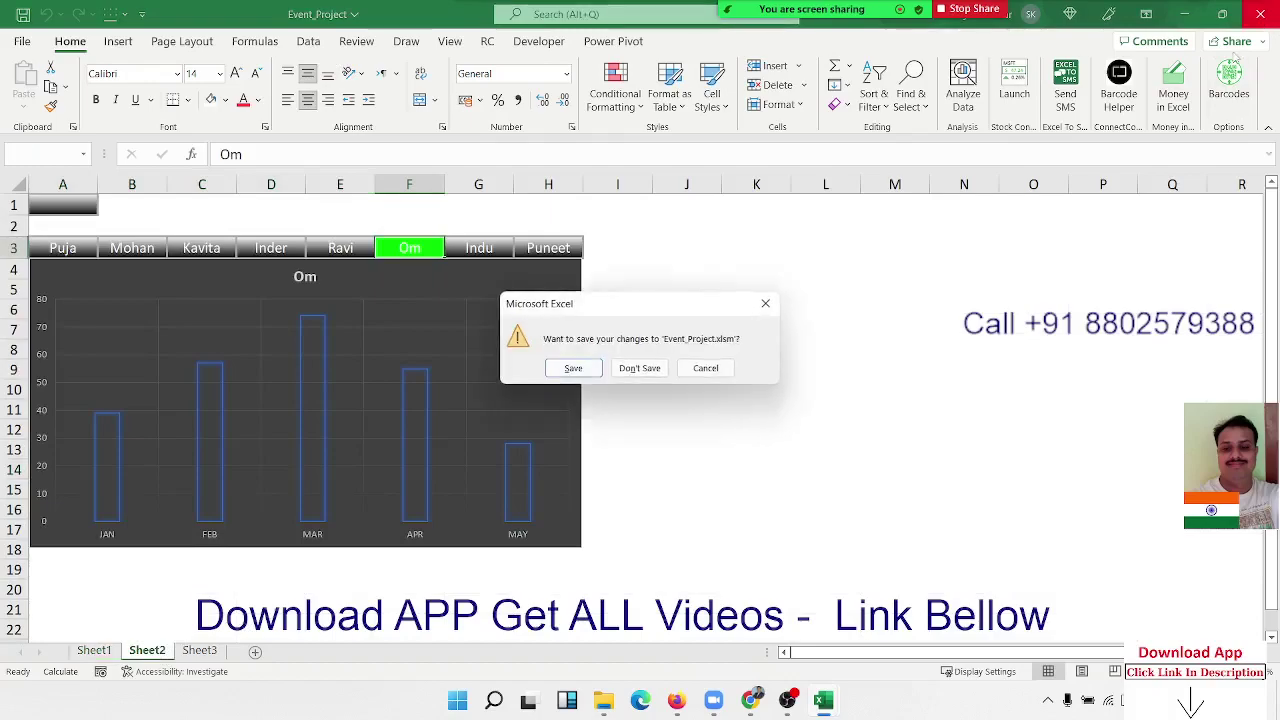
{"action": "left_click", "coordinate": [639, 368]}
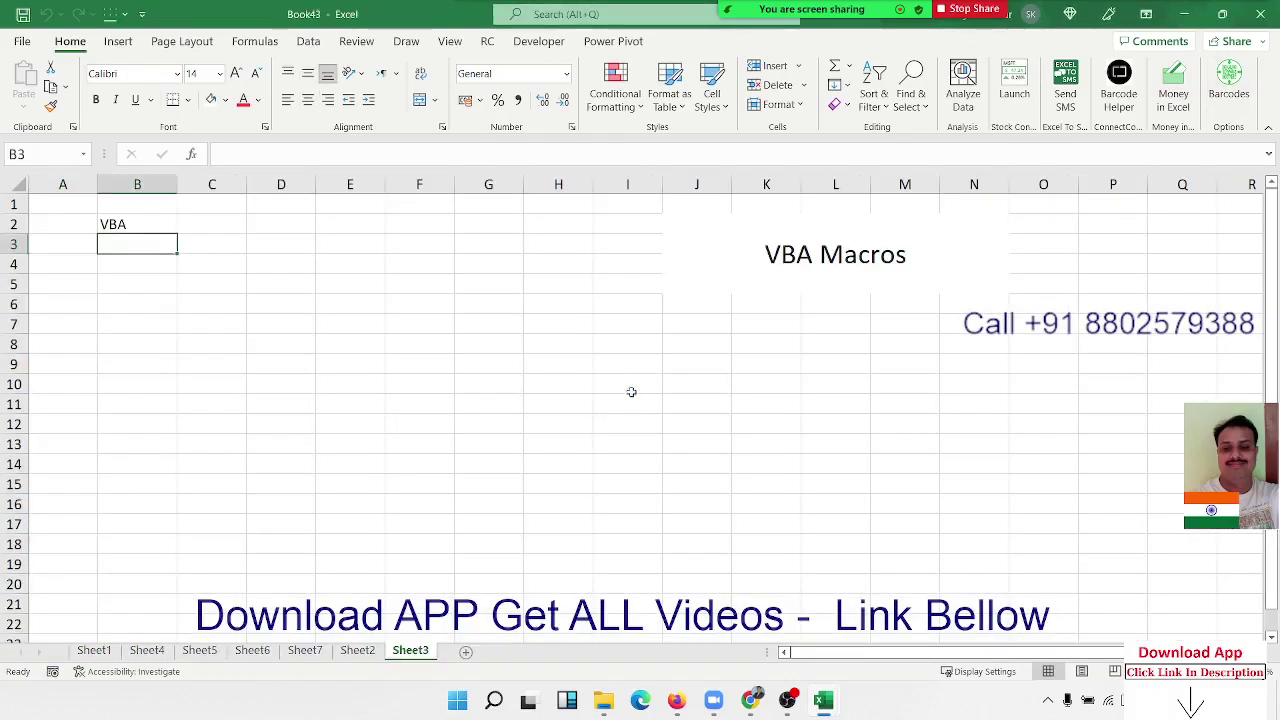
Open the Event Part-1 workbook from the VBA folder in File Explorer
{"action": "left_click", "coordinate": [603, 705]}
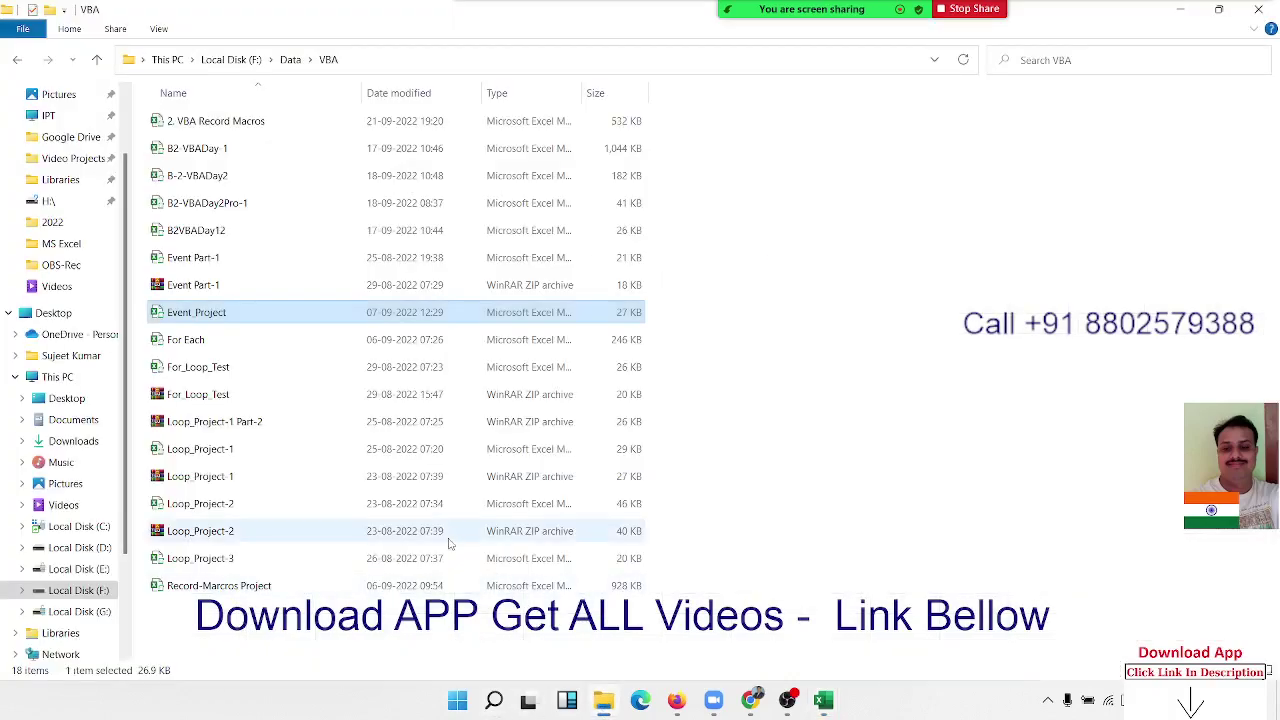
{"action": "double_click", "coordinate": [272, 258]}
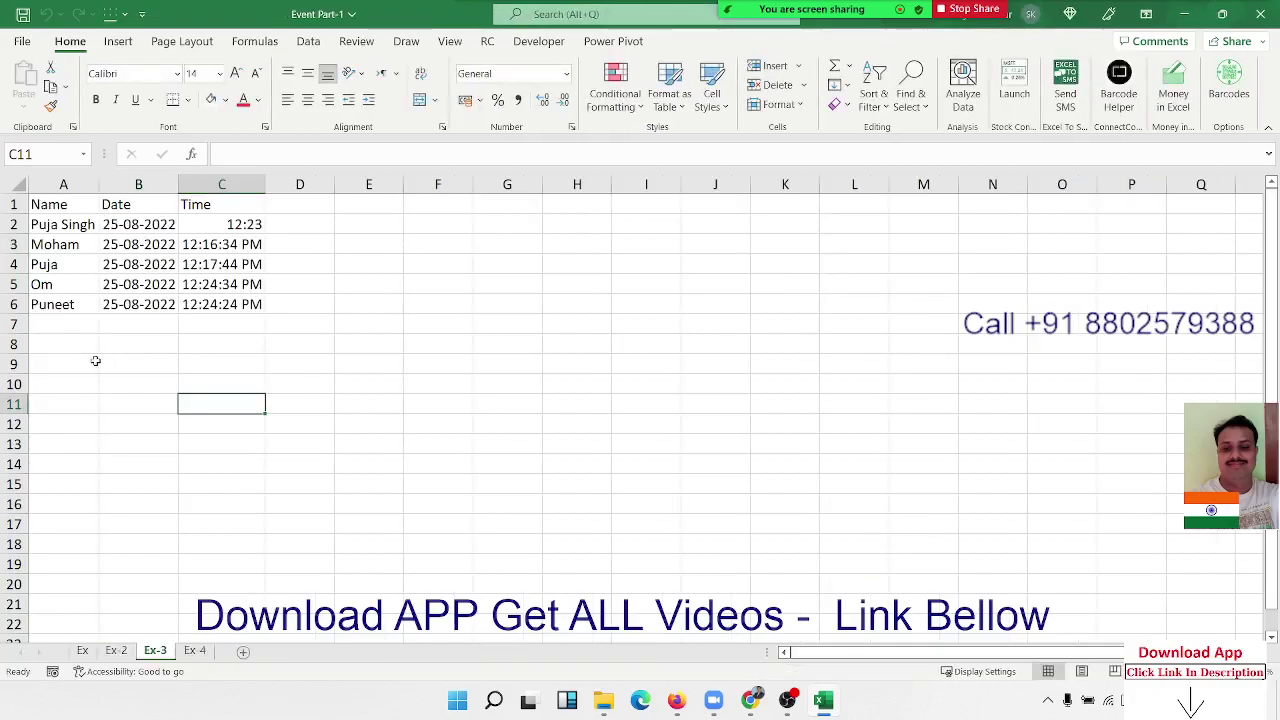
Log a name in A7 of Ex-3, auto-stamping 11-10-2022 and 9:10:32 PM in B7:C7, then open Ex-2
{"action": "left_click", "coordinate": [71, 327]}
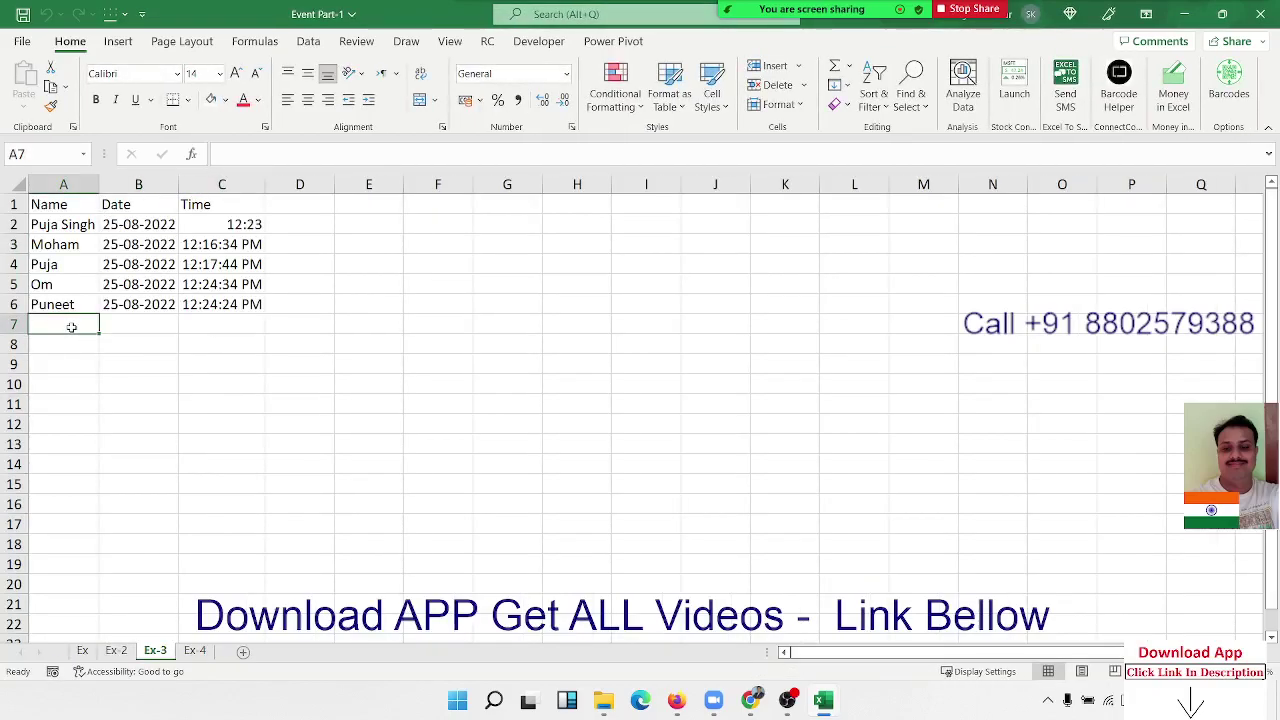
{"action": "type", "text": "Om"}
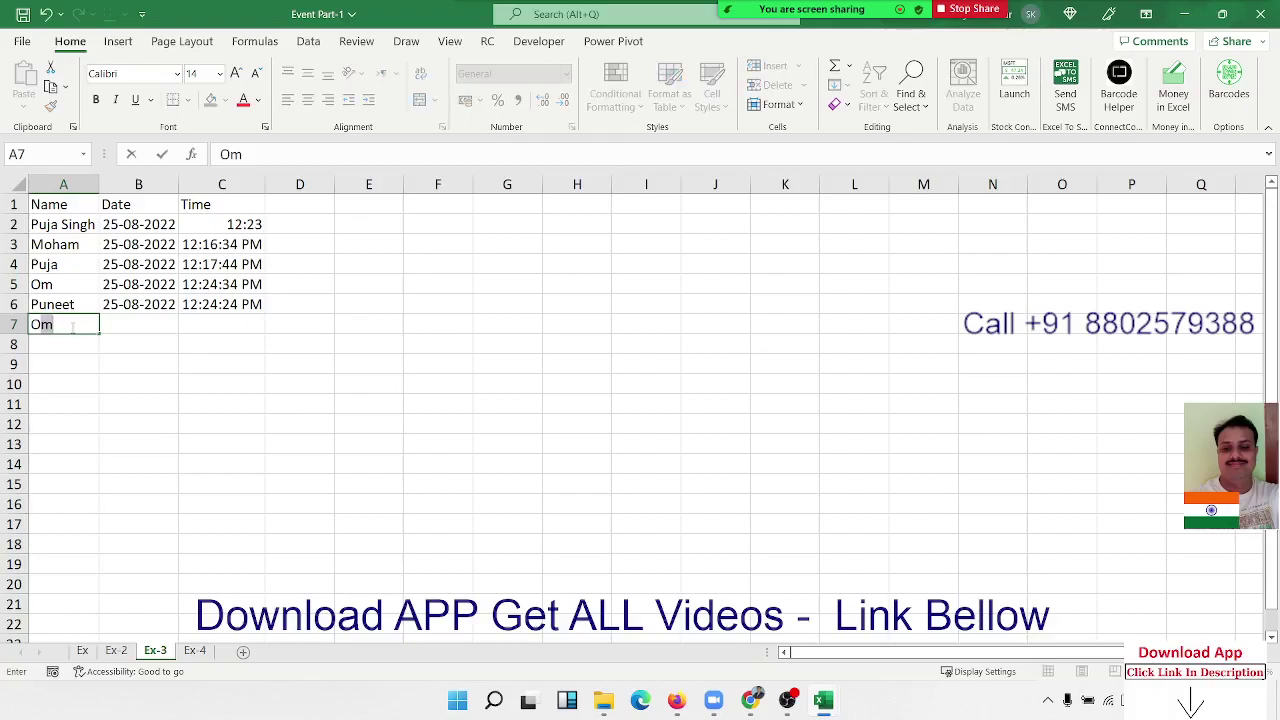
{"action": "key", "text": "Return"}
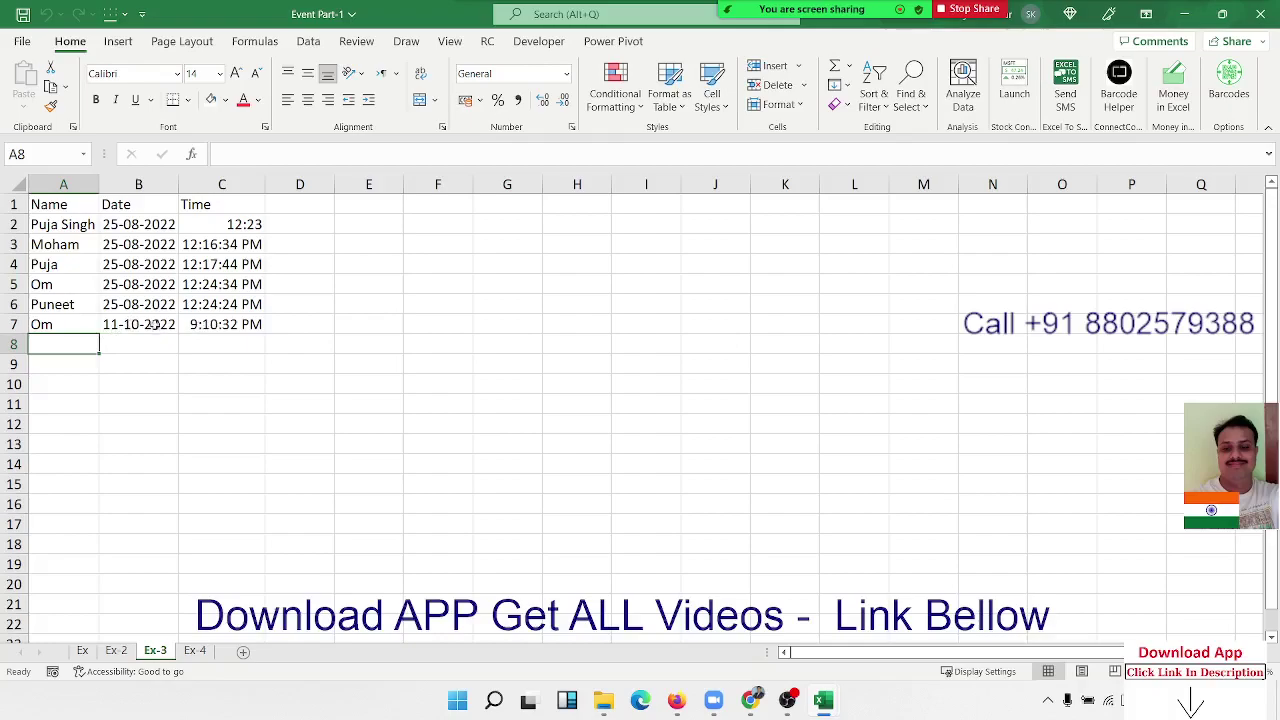
{"action": "left_click_drag", "start_coordinate": [153, 327], "coordinate": [222, 325]}
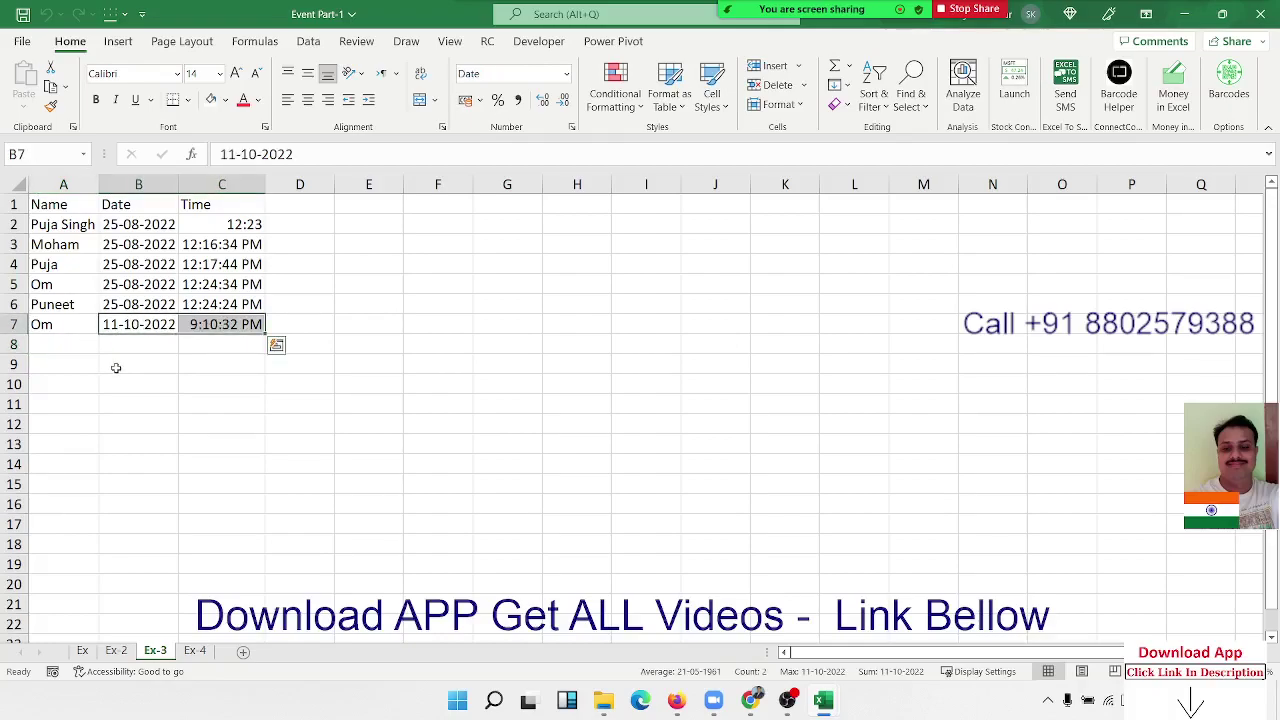
{"action": "left_click", "coordinate": [116, 651]}
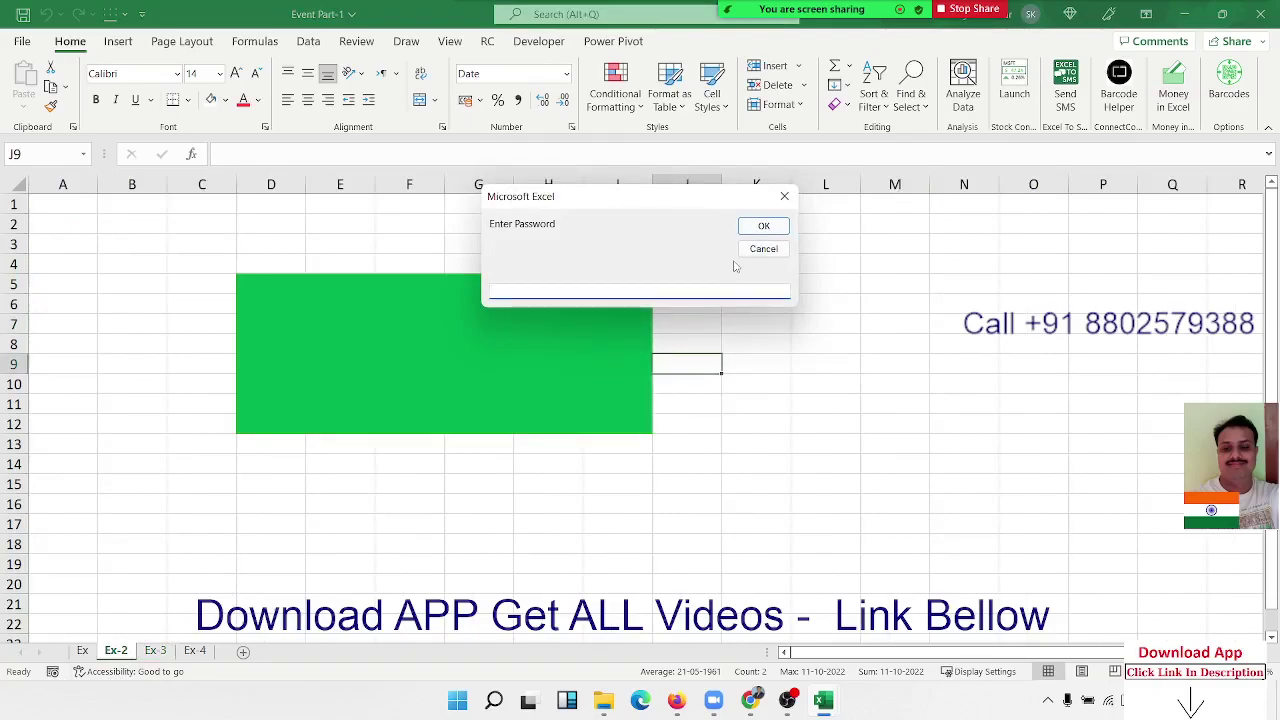
Try several passwords at the Ex-2 prompt until the sheet unlocks
{"action": "type", "text": "1"}
{"action": "key", "text": "Return"}
{"action": "type", "text": "11"}
{"action": "key", "text": "Return"}
{"action": "type", "text": "11"}
{"action": "key", "text": "Return"}
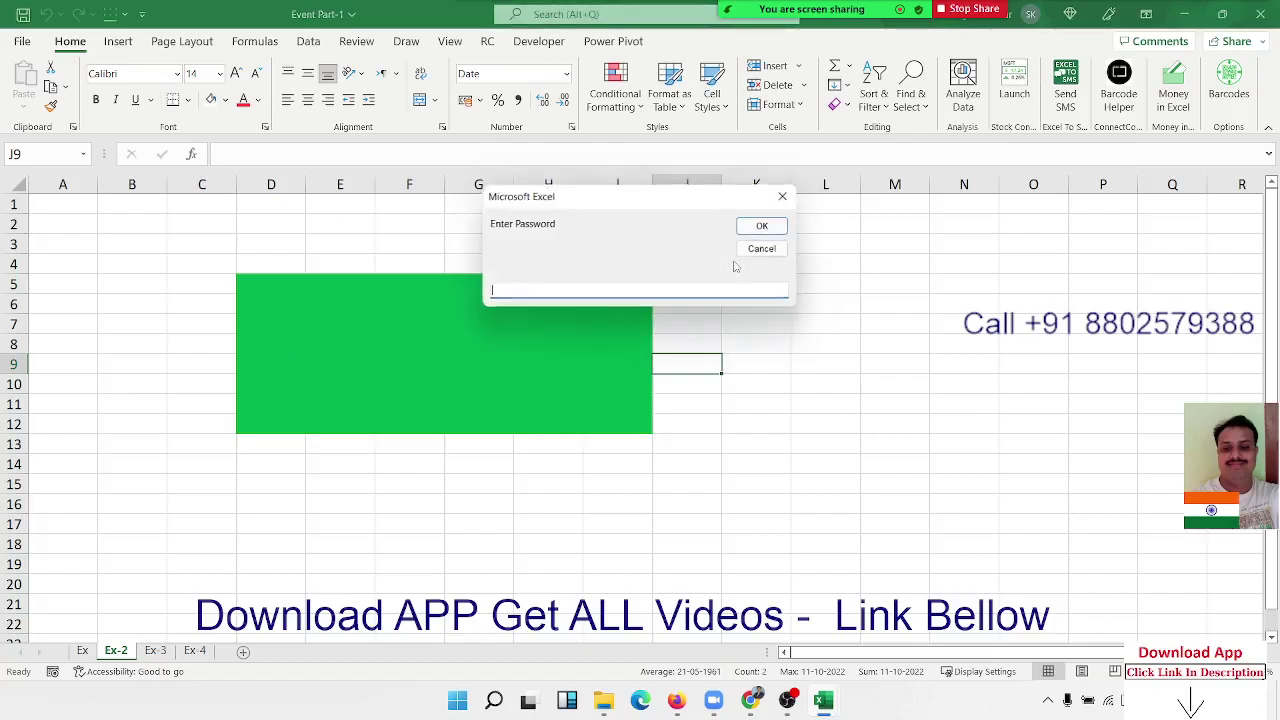
{"action": "left_click", "coordinate": [765, 248]}
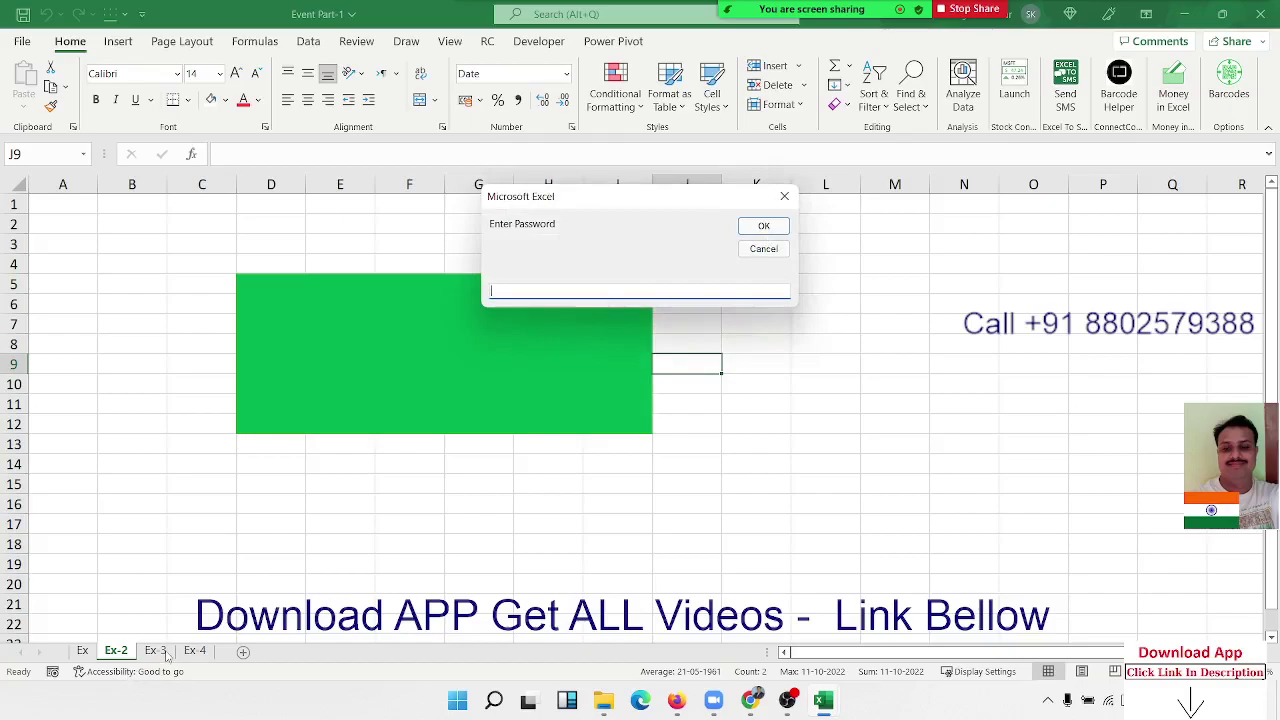
{"action": "left_click", "coordinate": [768, 248]}
{"action": "key", "text": "Return"}
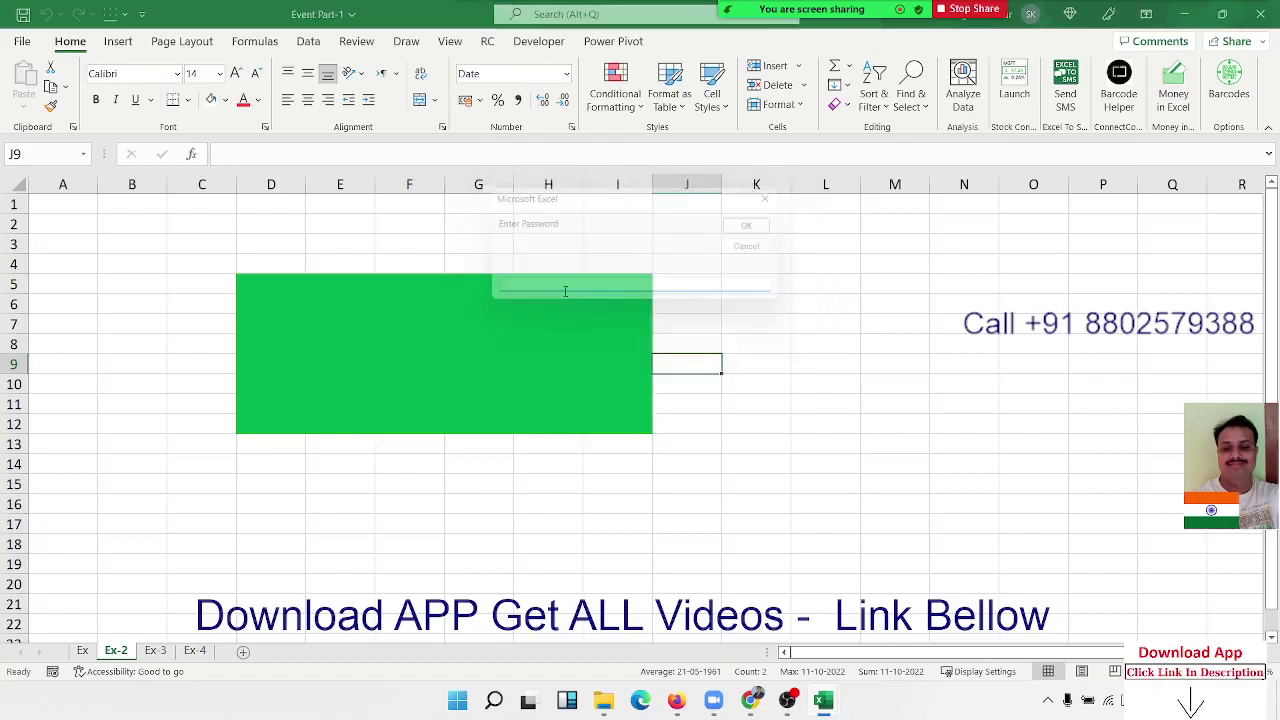
{"action": "key", "text": "Return"}
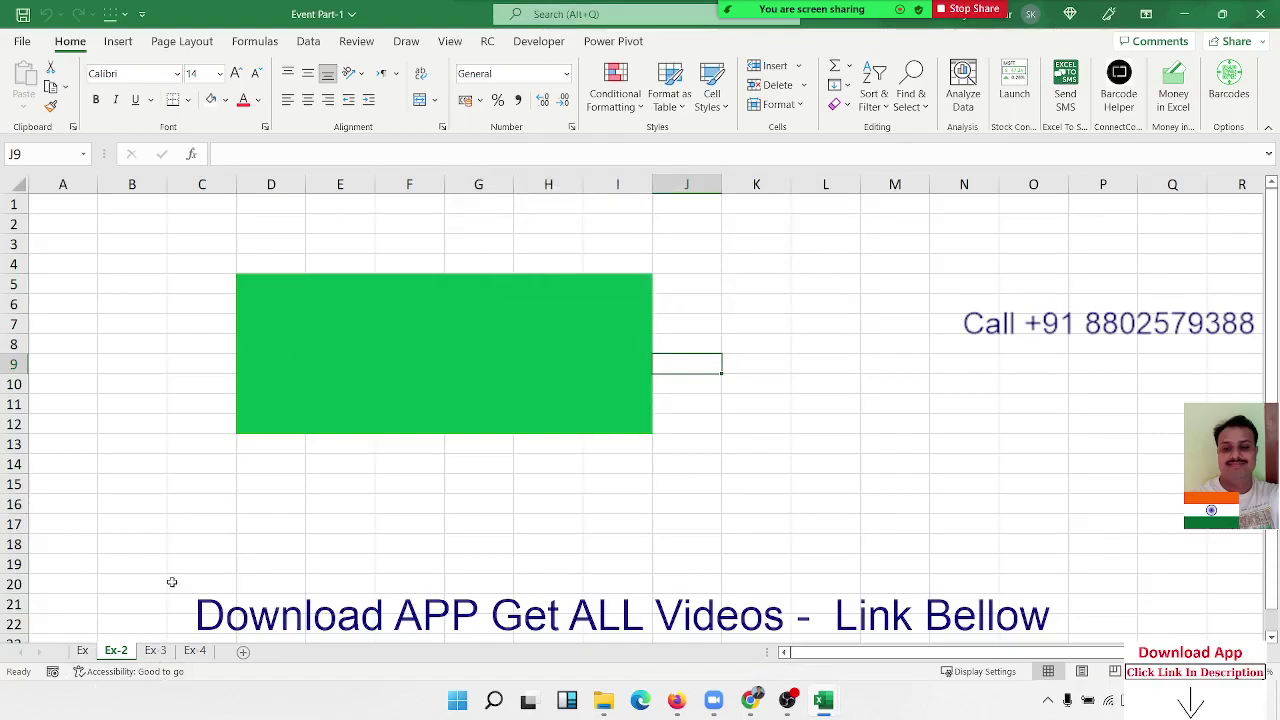
Reopen Ex-2 with the sheet password, move to Ex, and close Event Part-1 without saving
{"action": "left_click", "coordinate": [155, 651]}
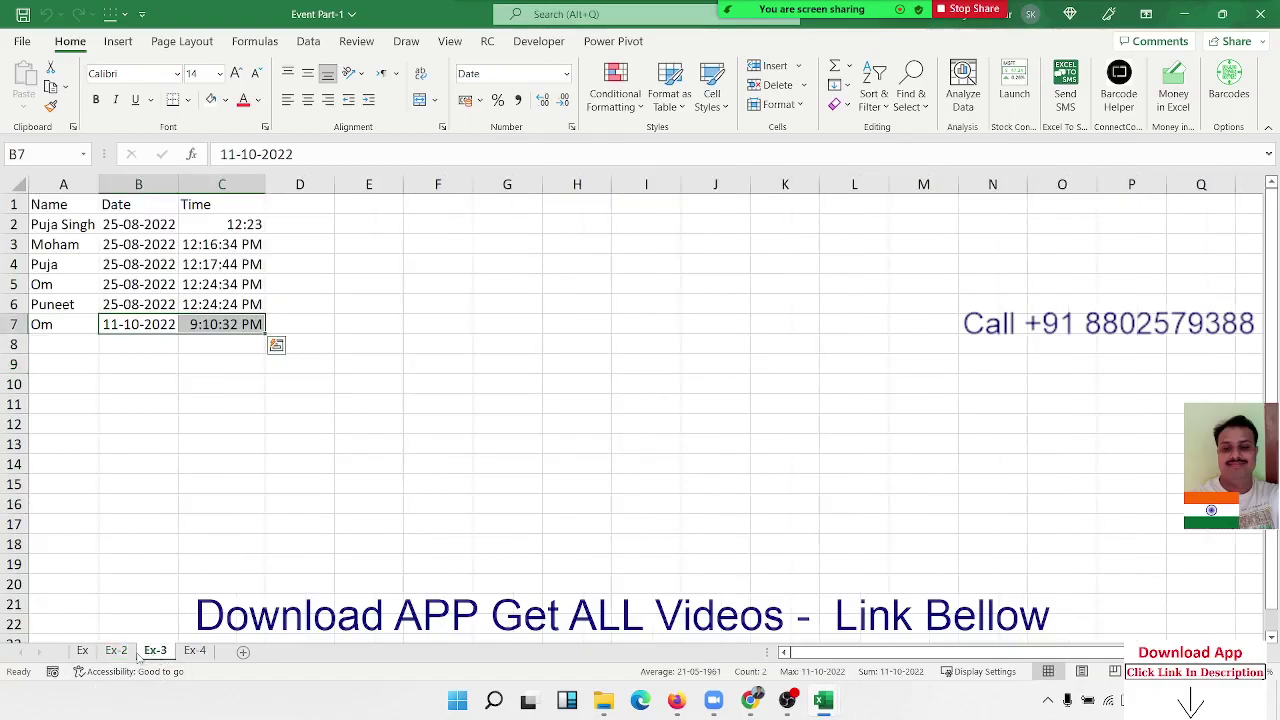
{"action": "left_click", "coordinate": [116, 651]}
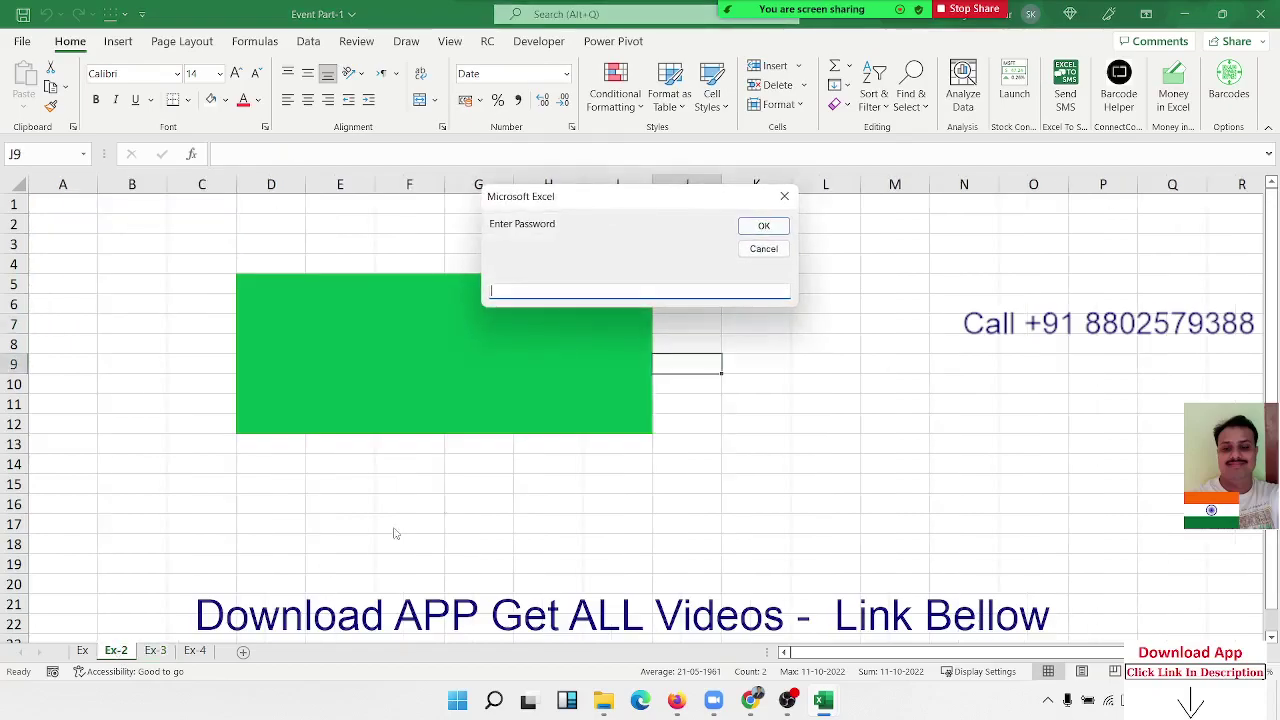
{"action": "key", "text": "Return"}
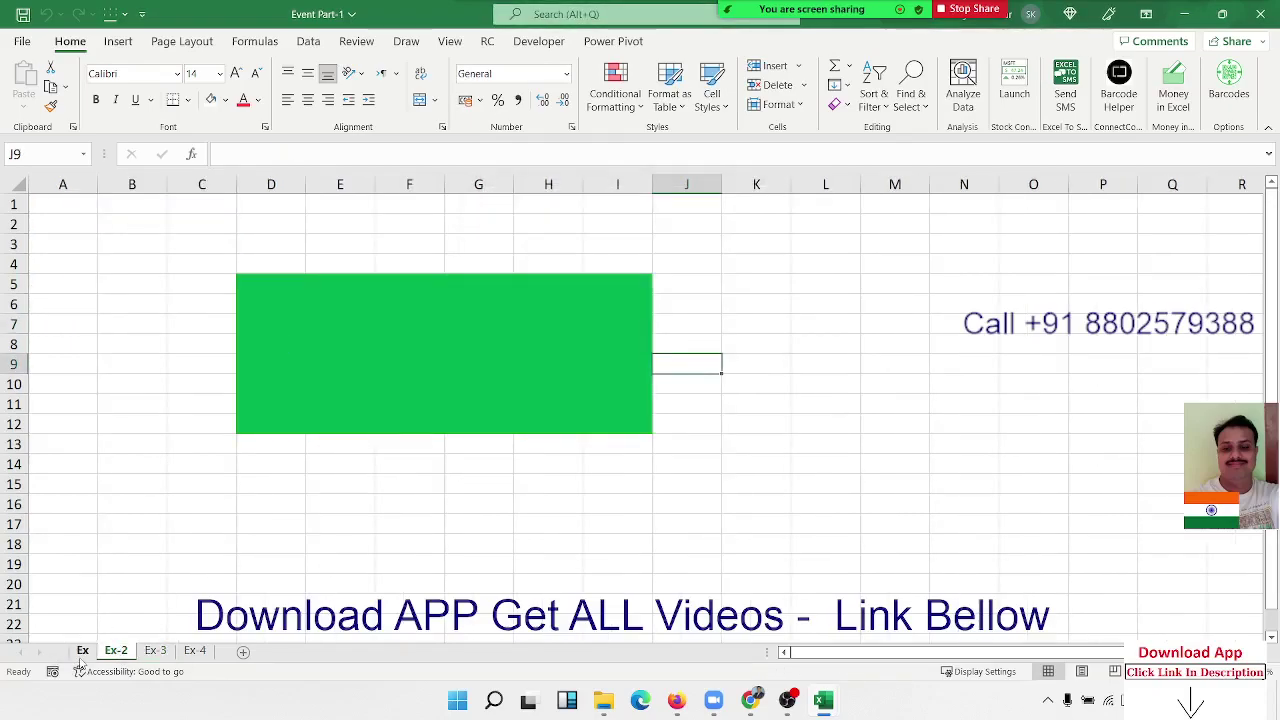
{"action": "left_click", "coordinate": [82, 652]}
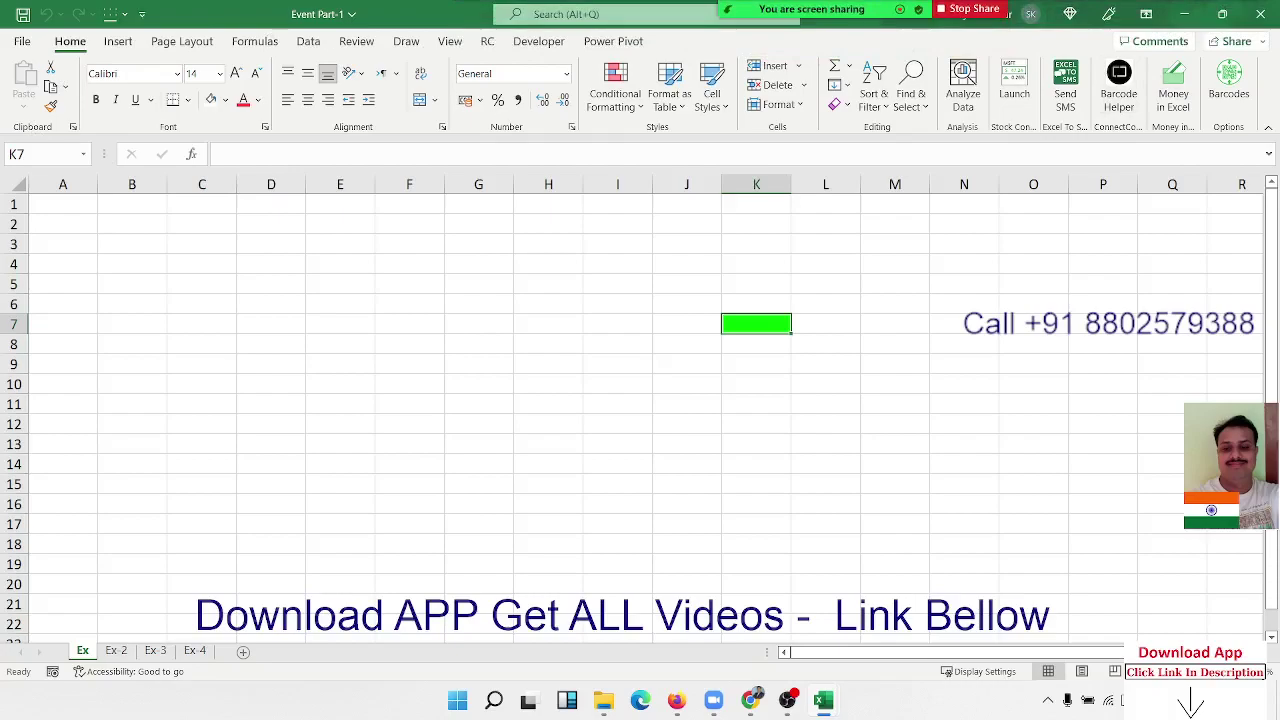
{"action": "left_click", "coordinate": [1260, 14]}
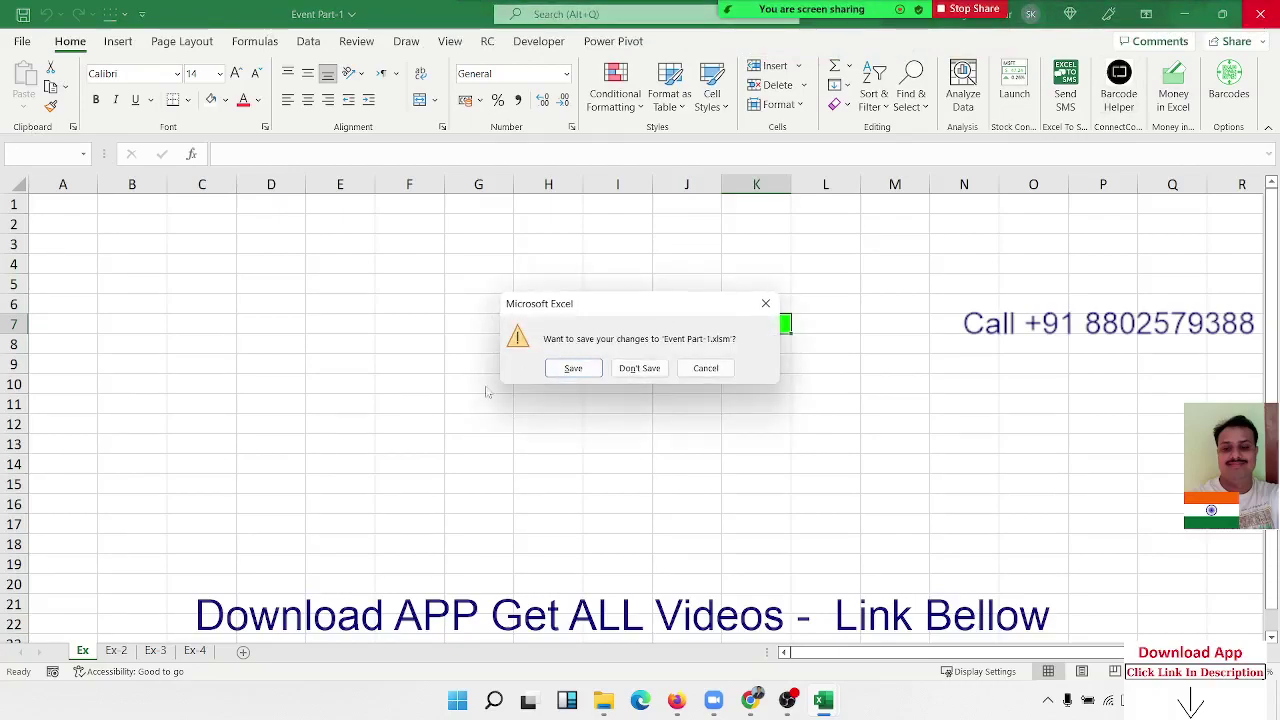
{"action": "left_click", "coordinate": [650, 370]}
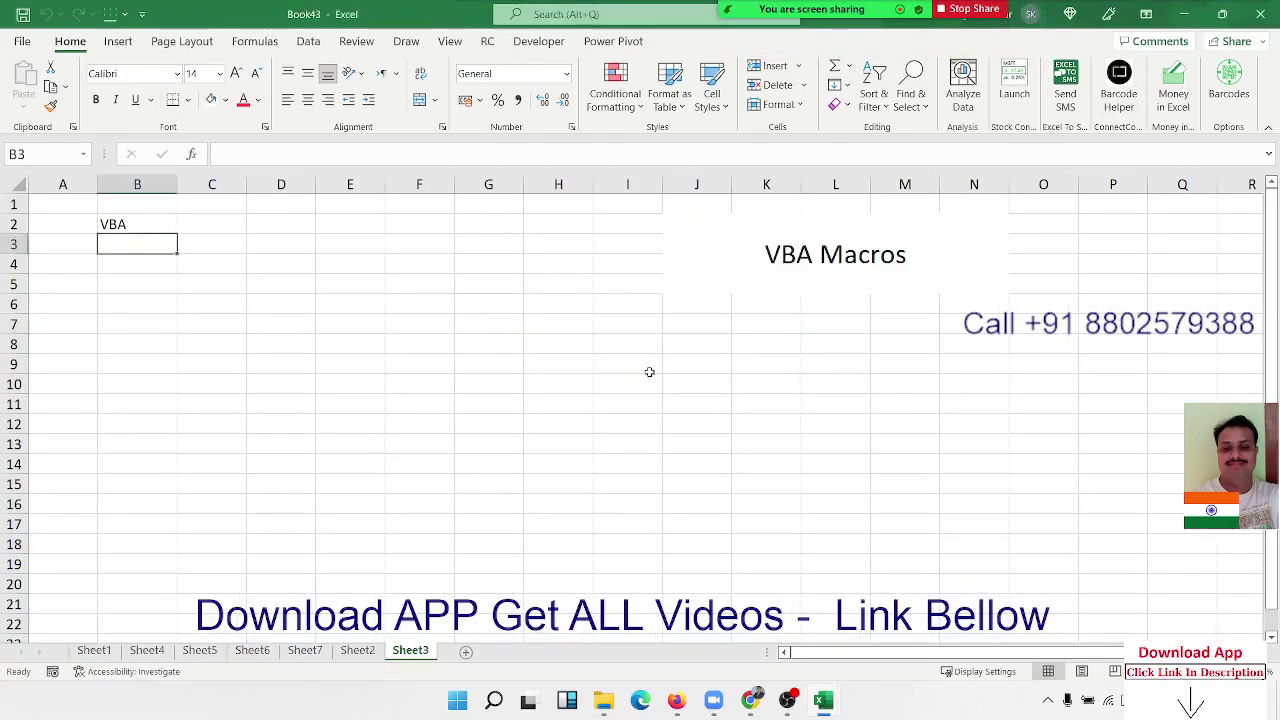
Open B-2-VBADay2 from the VBA folder so its Data Entry Form appears
{"action": "left_click", "coordinate": [603, 700]}
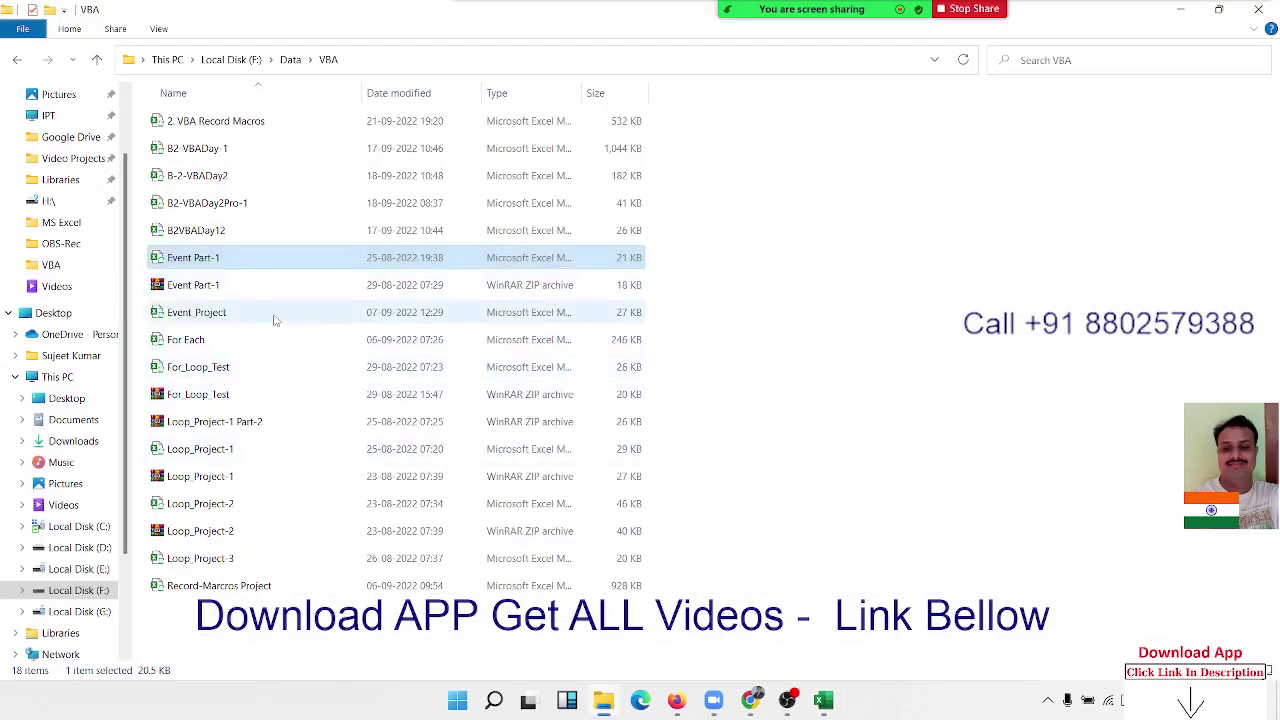
{"action": "left_click", "coordinate": [247, 188]}
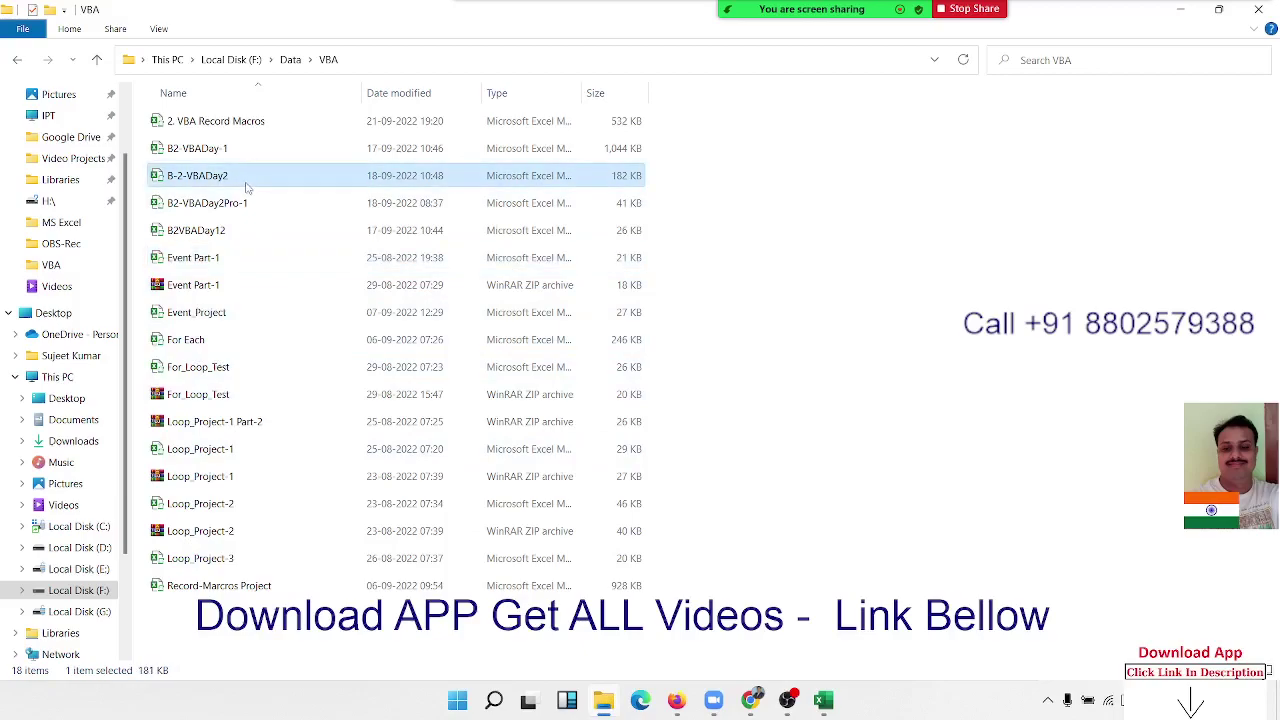
{"action": "key", "text": "alt+Tab"}
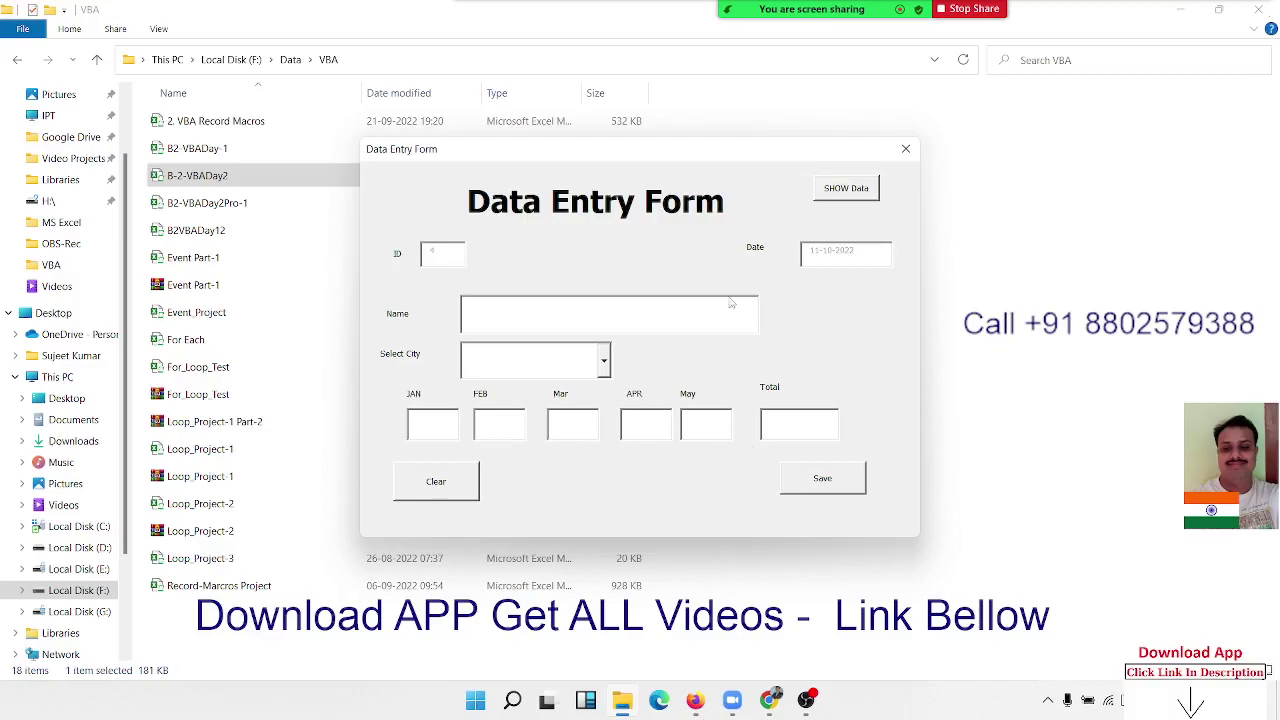
Minimize File Explorer and the WhatsApp browser window, then close the Data Entry Form
{"action": "left_click", "coordinate": [1180, 10]}
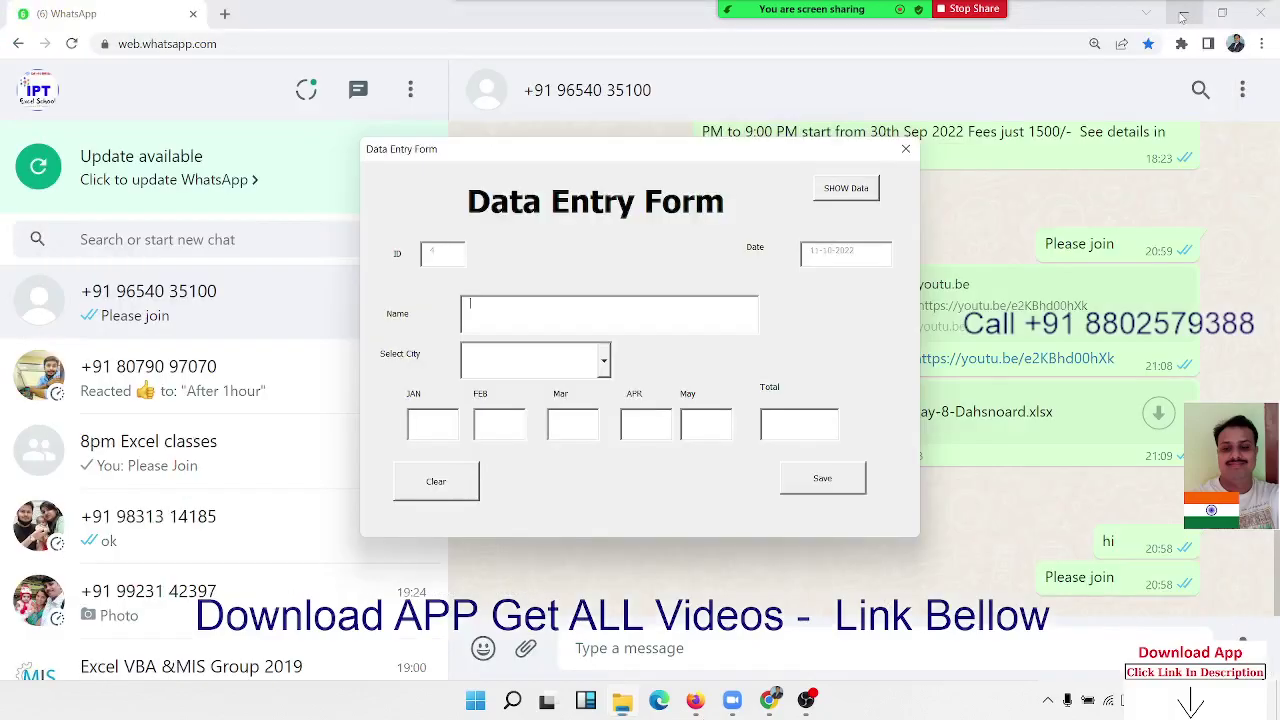
{"action": "left_click", "coordinate": [1182, 15]}
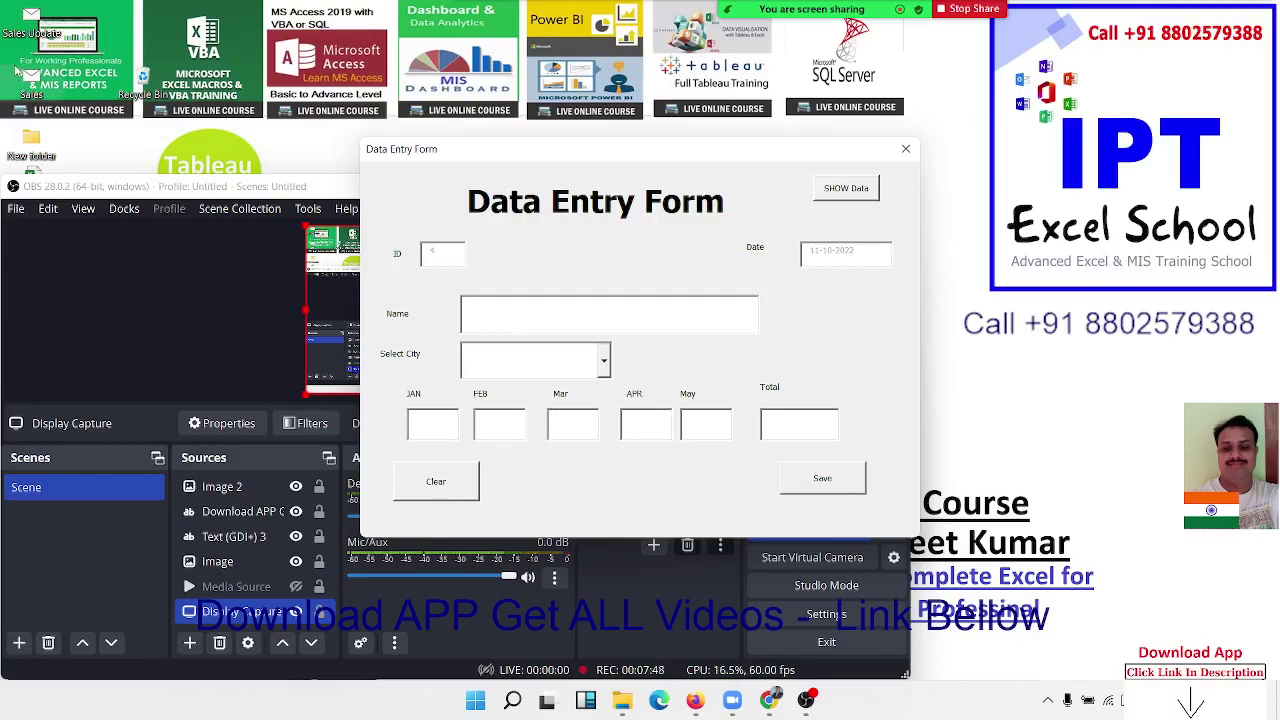
{"action": "left_click", "coordinate": [222, 170]}
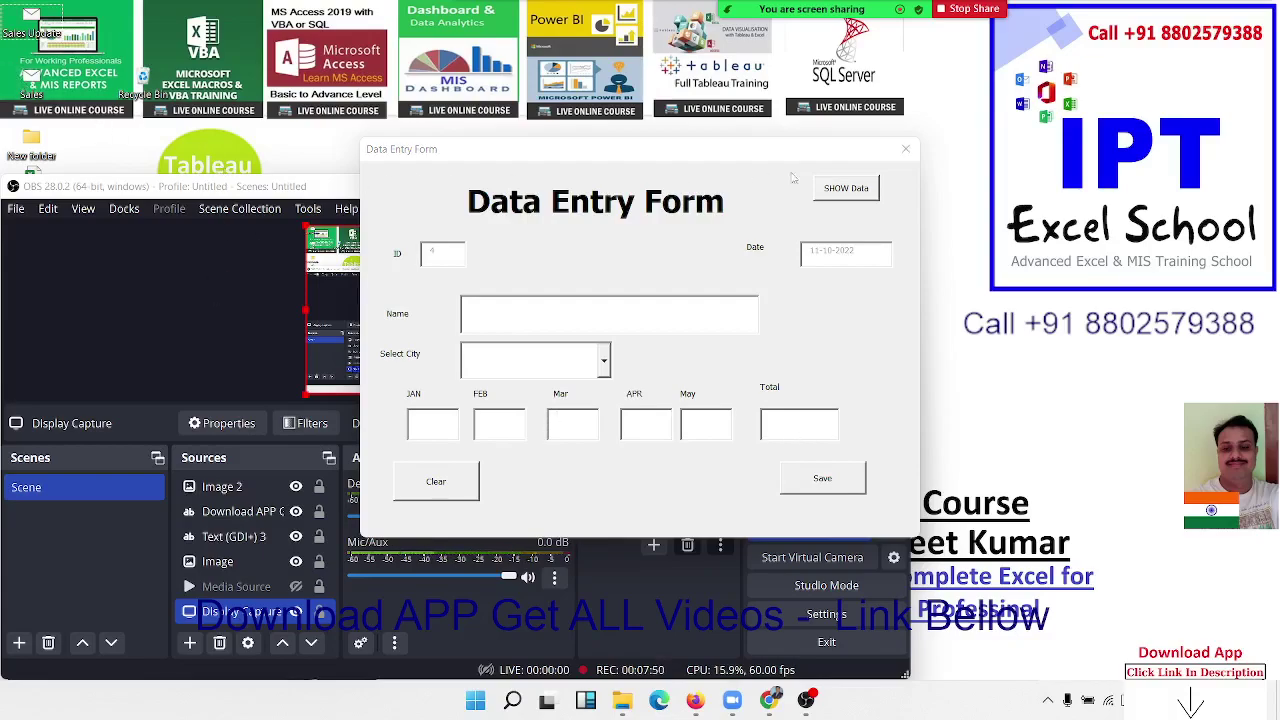
{"action": "left_click", "coordinate": [860, 194]}
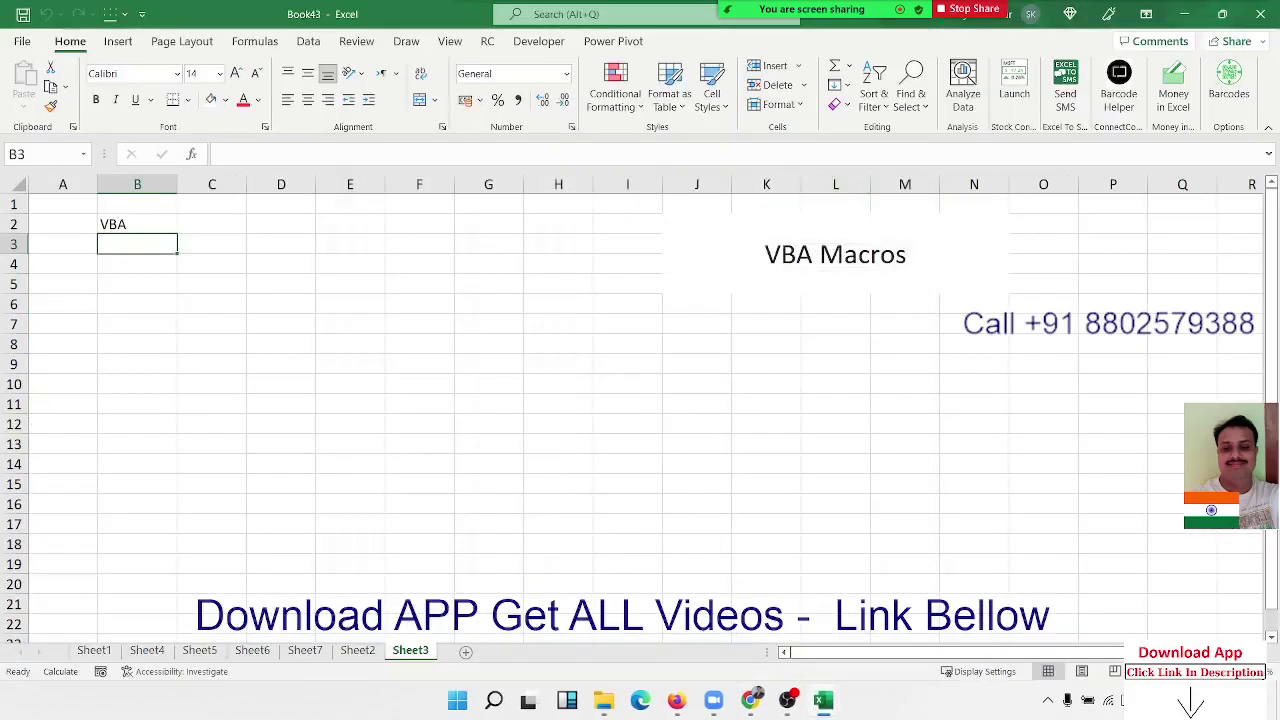
Check the Edit Data form on B-2-VBADay2's Data sheet, then close the workbook without saving
{"action": "left_click", "coordinate": [824, 701]}
{"action": "left_click", "coordinate": [745, 635]}
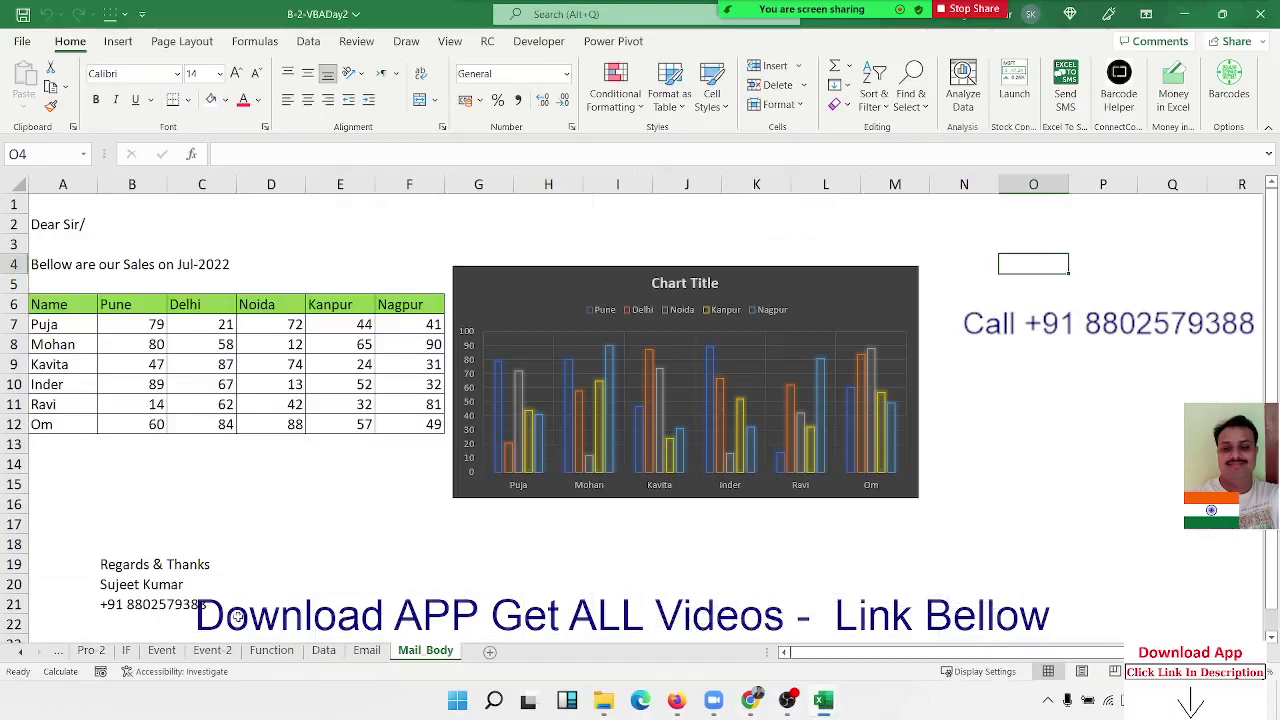
{"action": "left_click", "coordinate": [318, 651]}
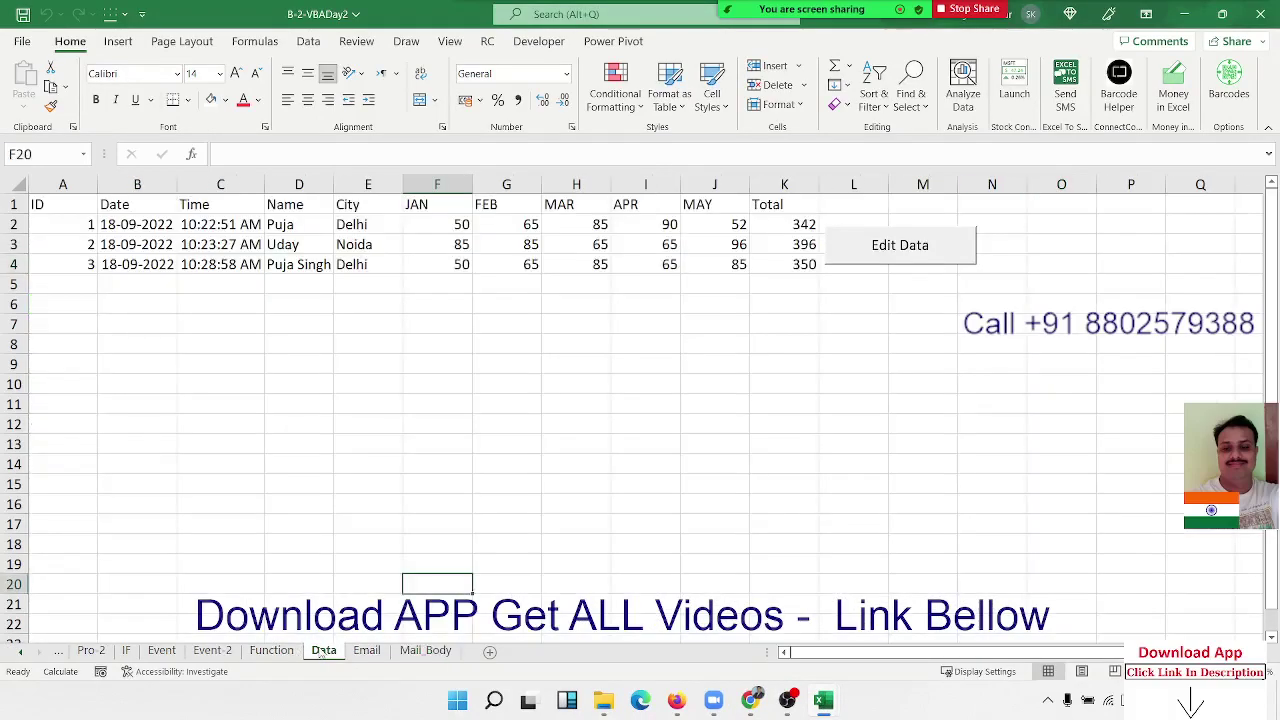
{"action": "left_click", "coordinate": [955, 242]}
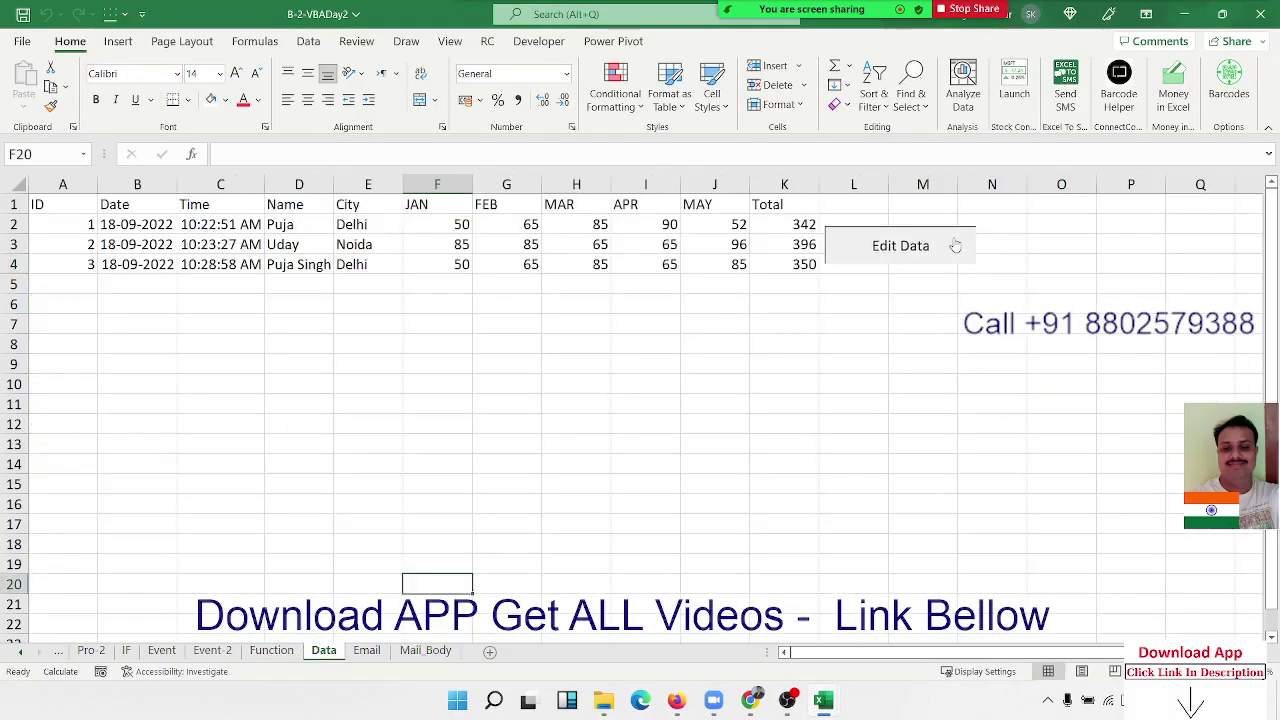
{"action": "left_click", "coordinate": [906, 148]}
{"action": "left_click", "coordinate": [1260, 14]}
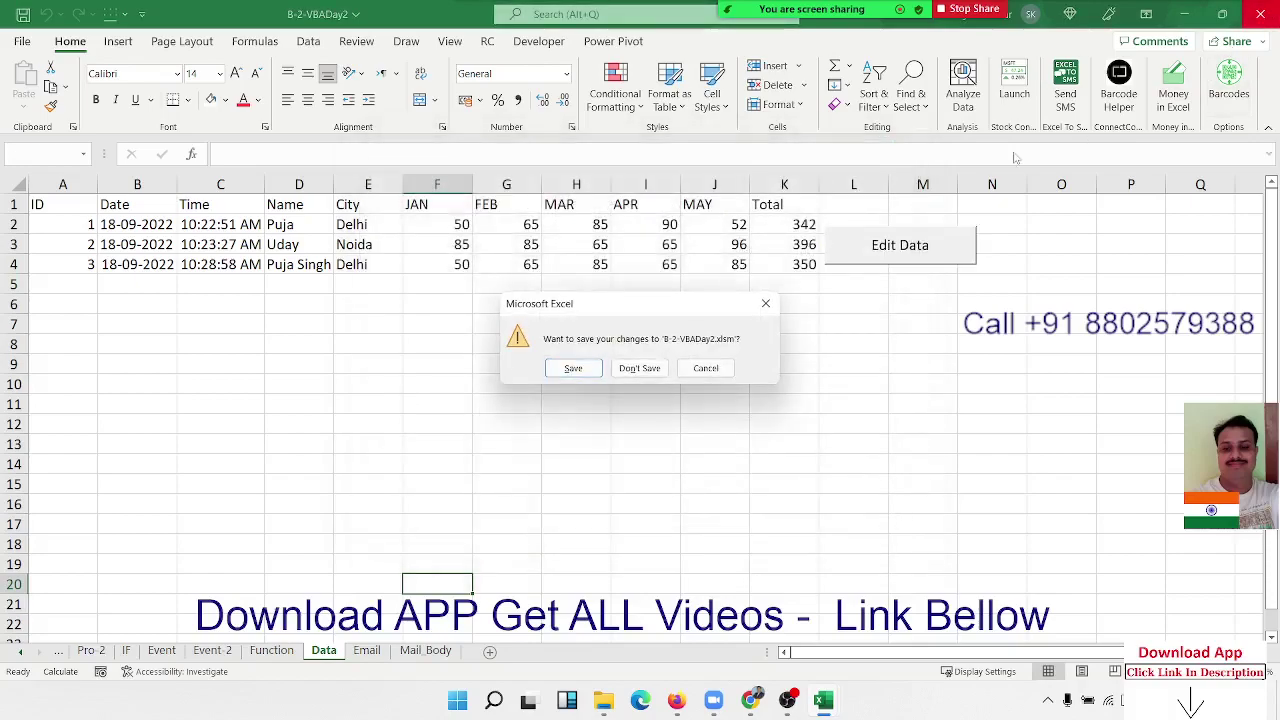
{"action": "left_click", "coordinate": [615, 368]}
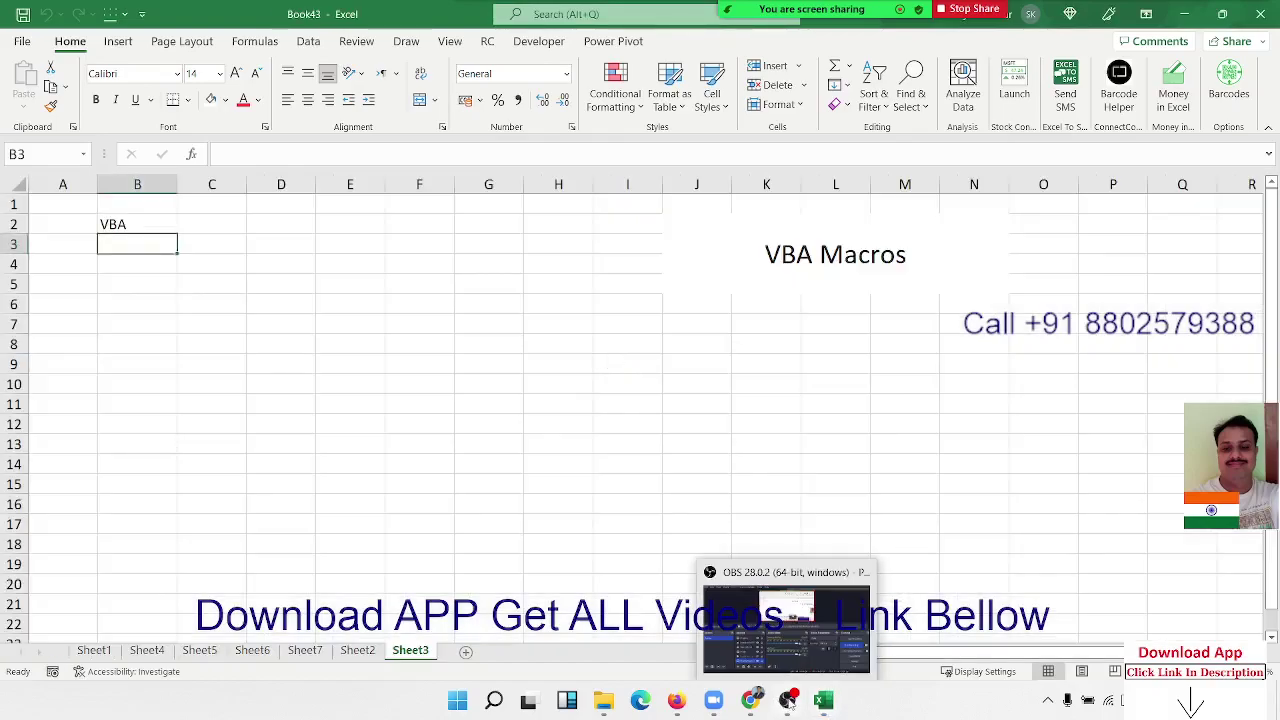
{"action": "left_click", "coordinate": [788, 700]}
{"action": "left_click", "coordinate": [788, 700]}
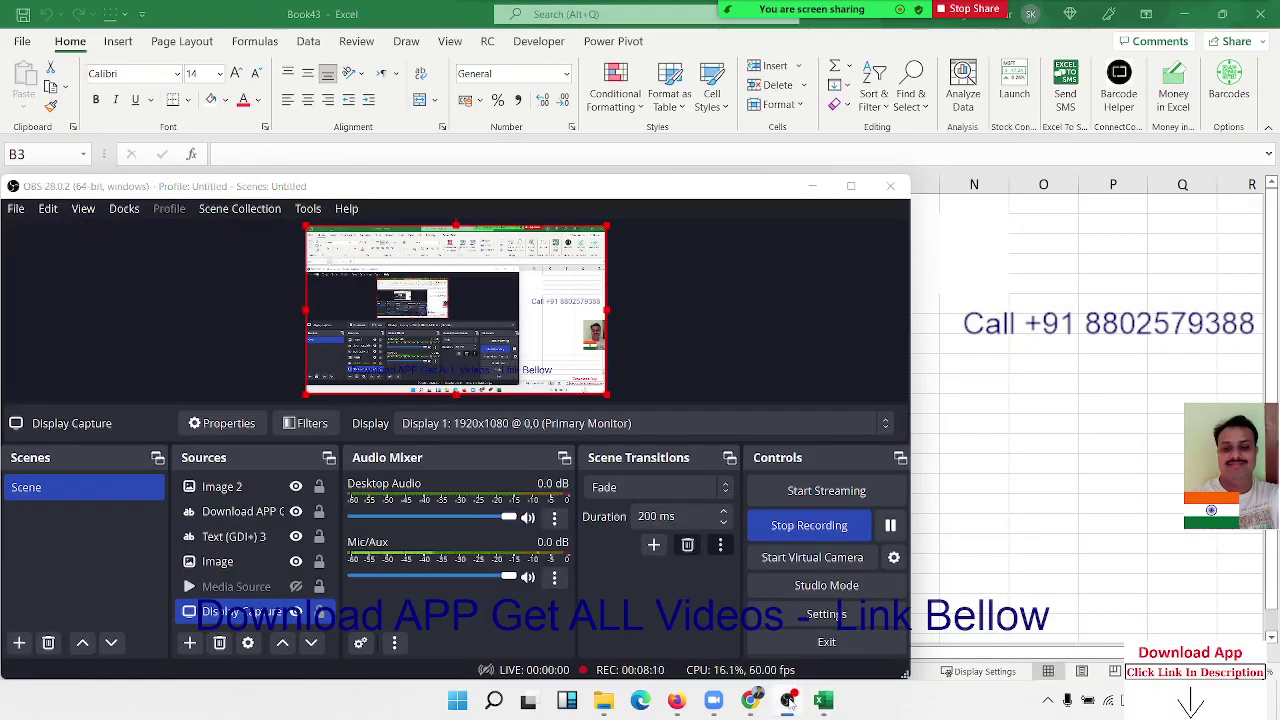
{"action": "left_click", "coordinate": [229, 248]}
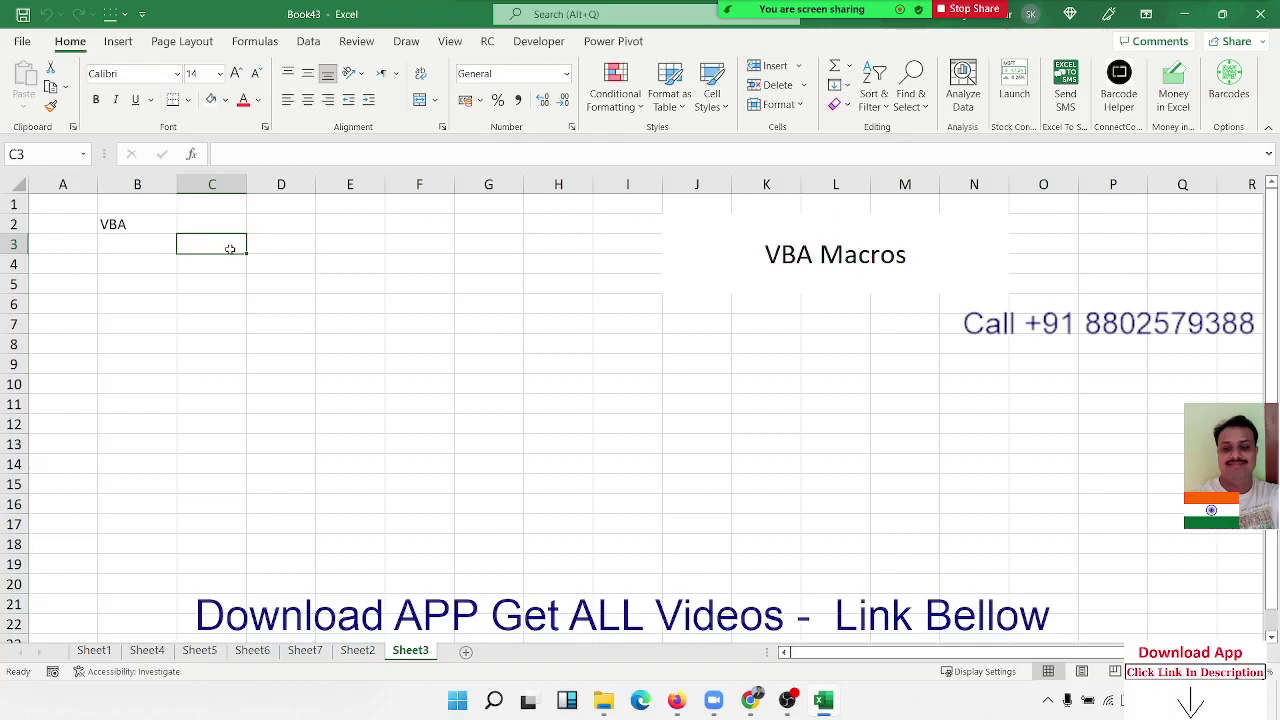
Enter Macros in C3, Function in C6 and userform in C9
{"action": "key", "text": "Left"}
{"action": "key", "text": "Up"}
{"action": "key", "text": "Right"}
{"action": "key", "text": "Down"}
{"action": "type", "text": "Macr"}
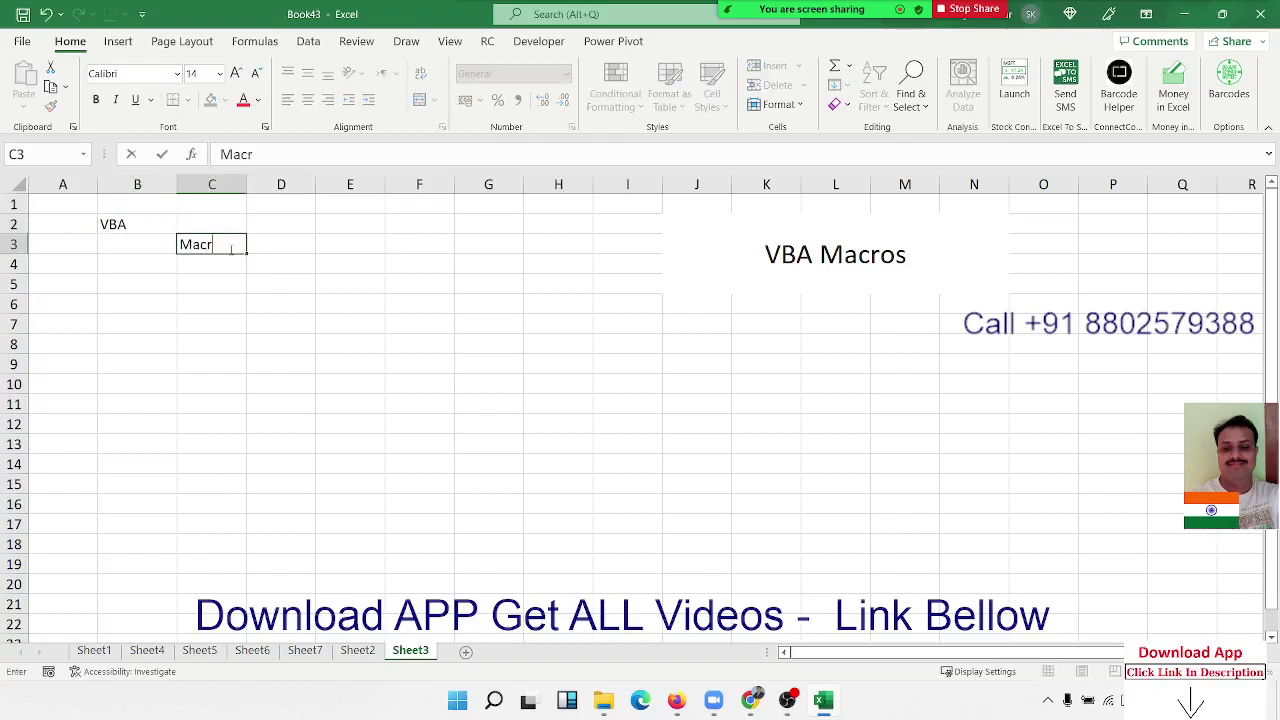
{"action": "type", "text": "os"}
{"action": "key", "text": "Return"}
{"action": "key", "text": "Return"}
{"action": "key", "text": "Return"}
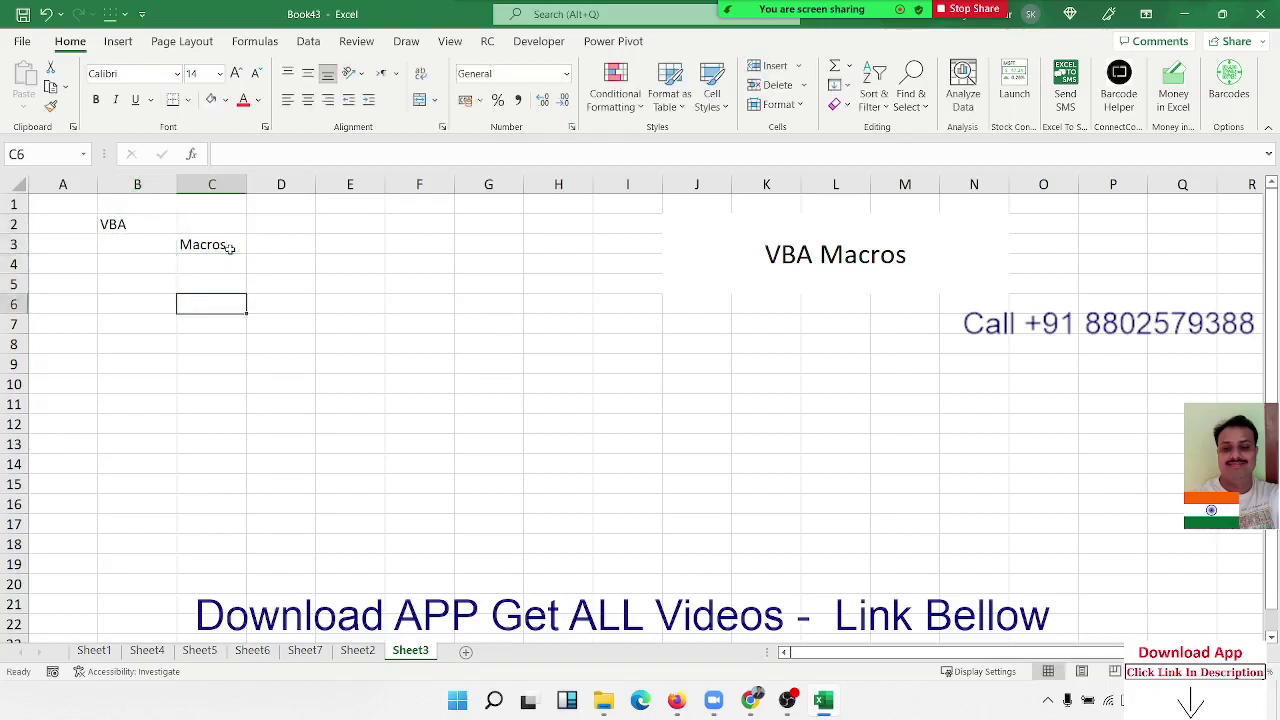
{"action": "type", "text": "Functio"}
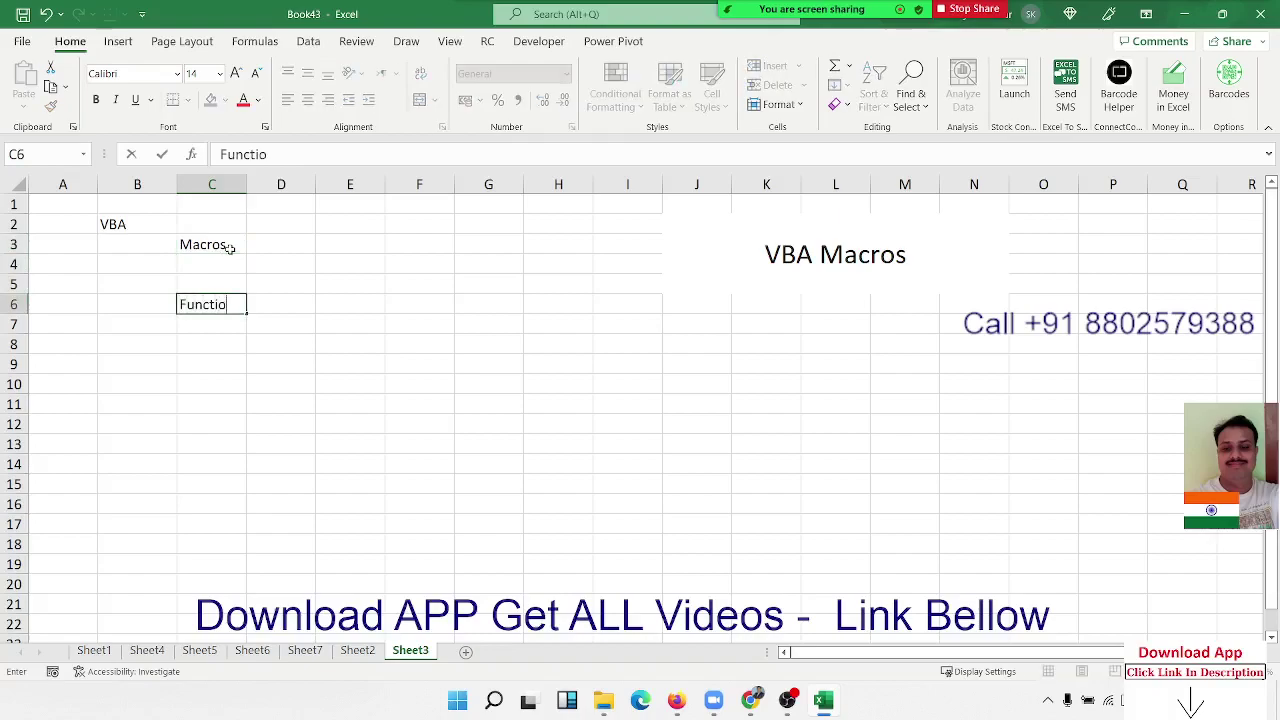
{"action": "type", "text": "n"}
{"action": "key", "text": "Return"}
{"action": "key", "text": "Return"}
{"action": "key", "text": "Return"}
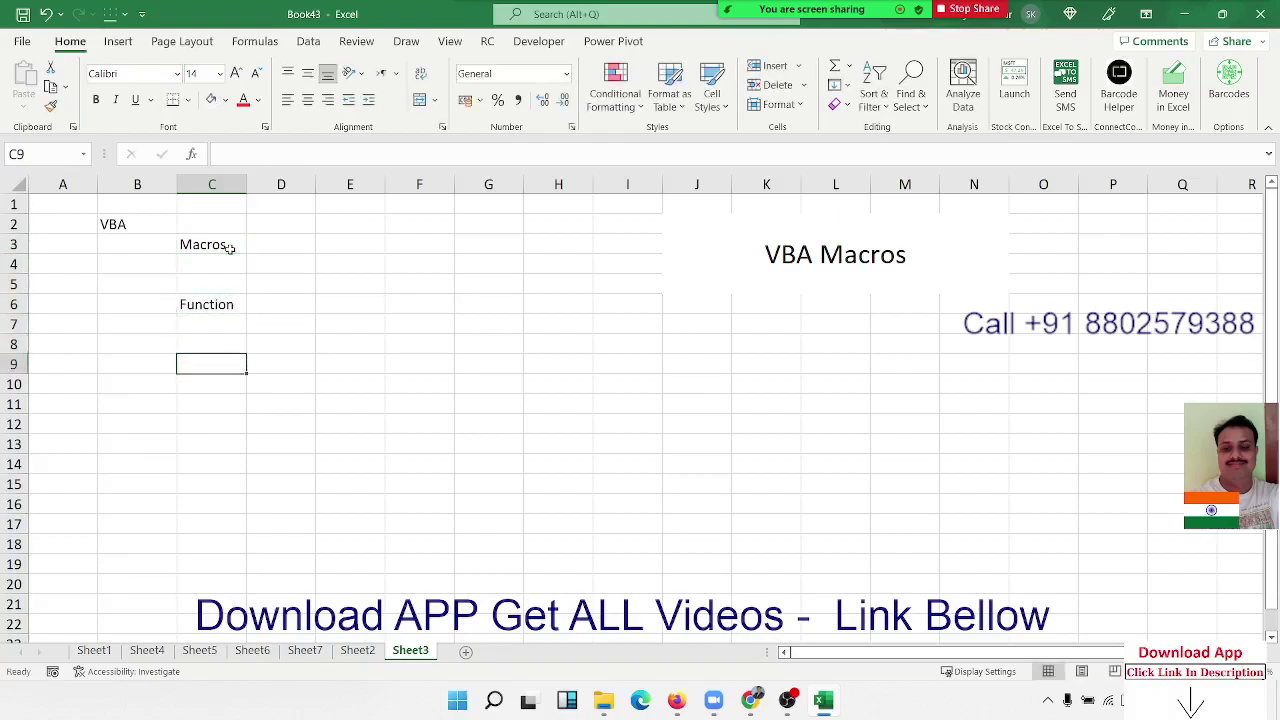
{"action": "type", "text": "use"}
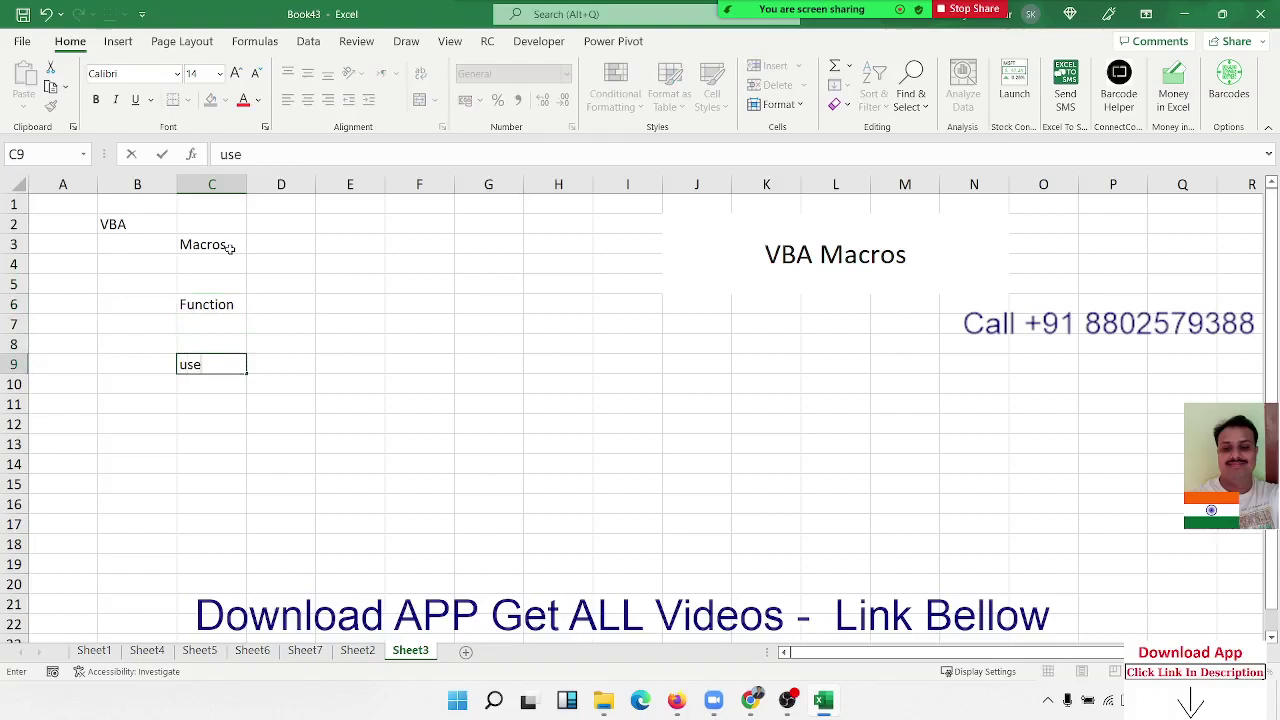
{"action": "type", "text": "rform"}
{"action": "key", "text": "Return"}
Select C3:D3, then pick cell F8
{"action": "key", "text": "Up"}
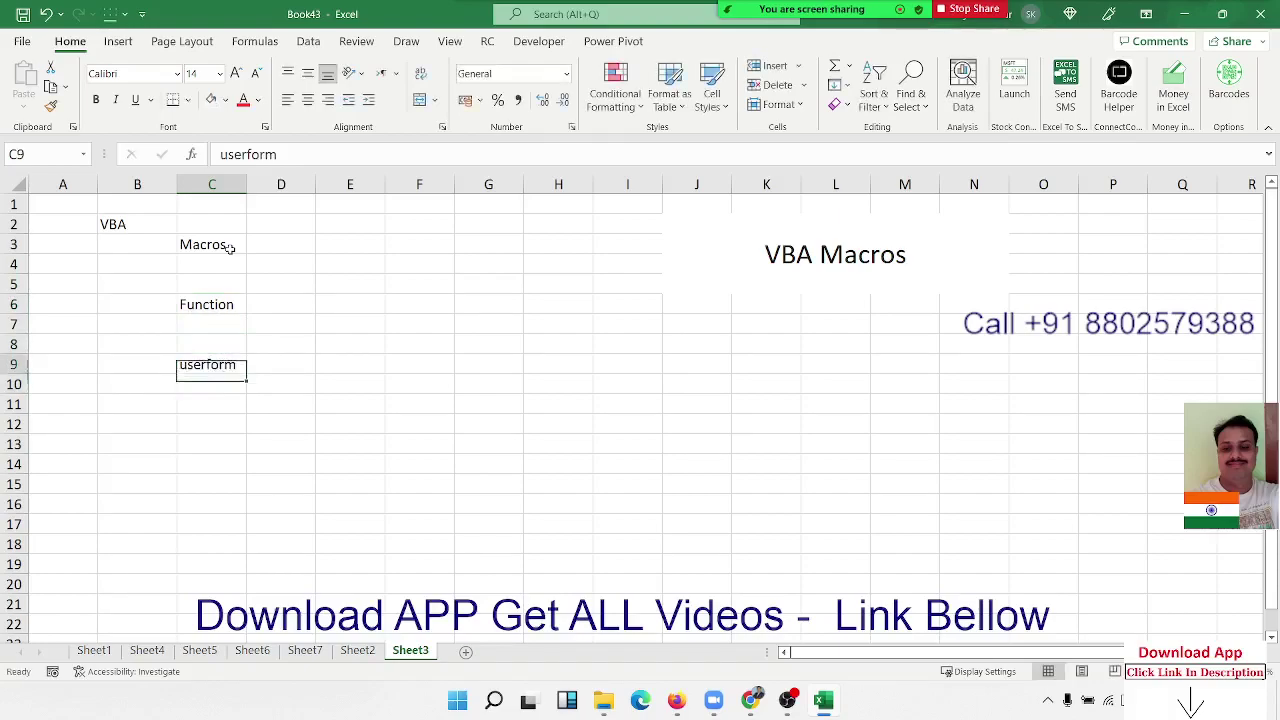
{"action": "key", "text": "Up"}
{"action": "key", "text": "Up"}
{"action": "key", "text": "Up"}
{"action": "key", "text": "Up"}
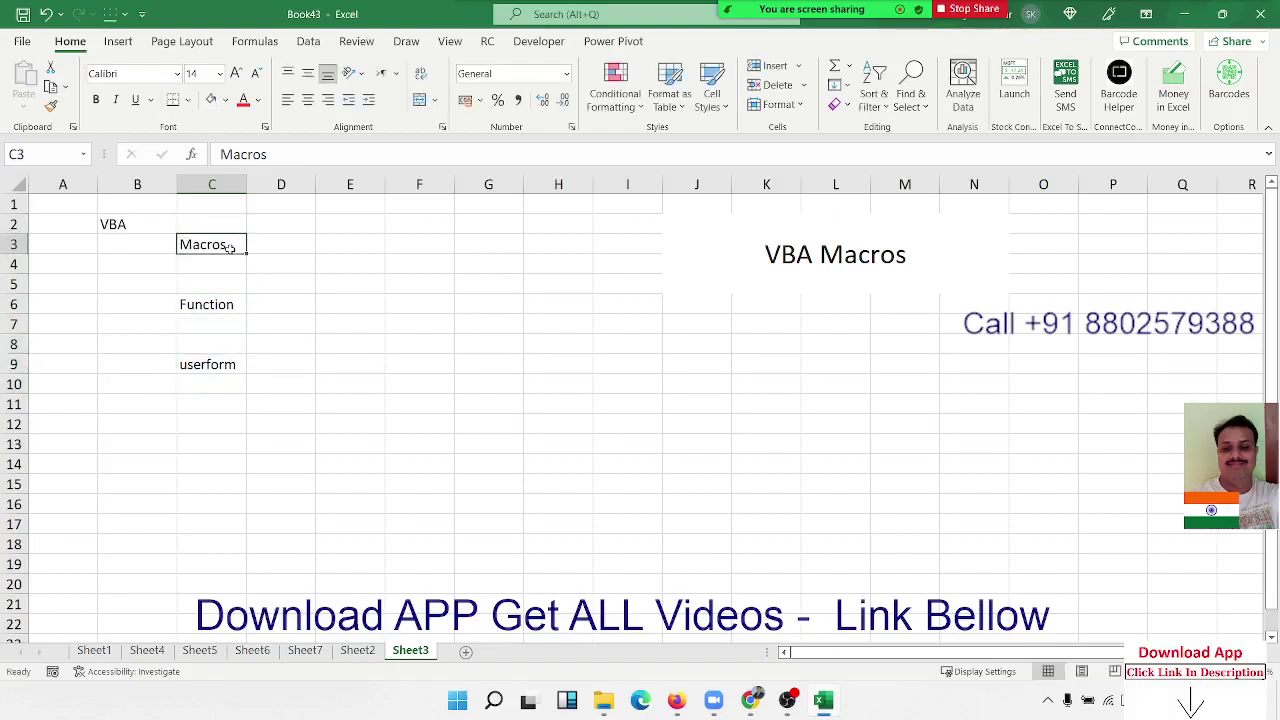
{"action": "key", "text": "shift+Right"}
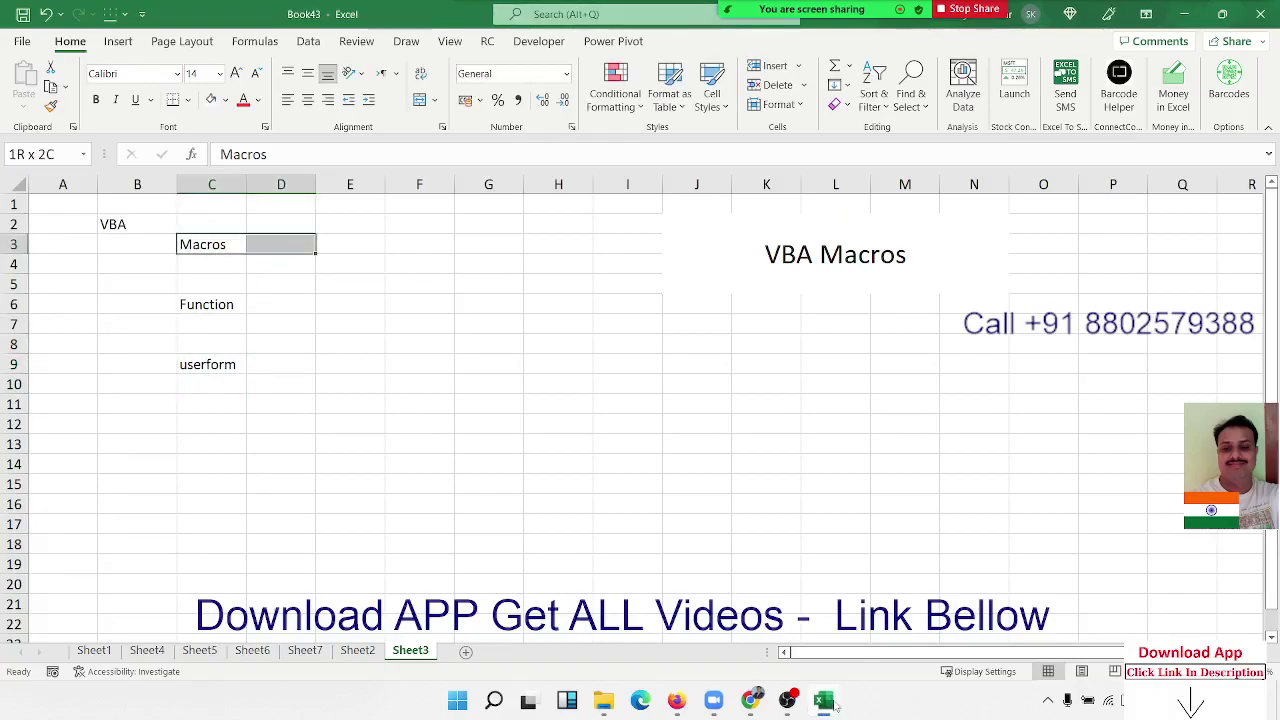
{"action": "left_click", "coordinate": [431, 341]}
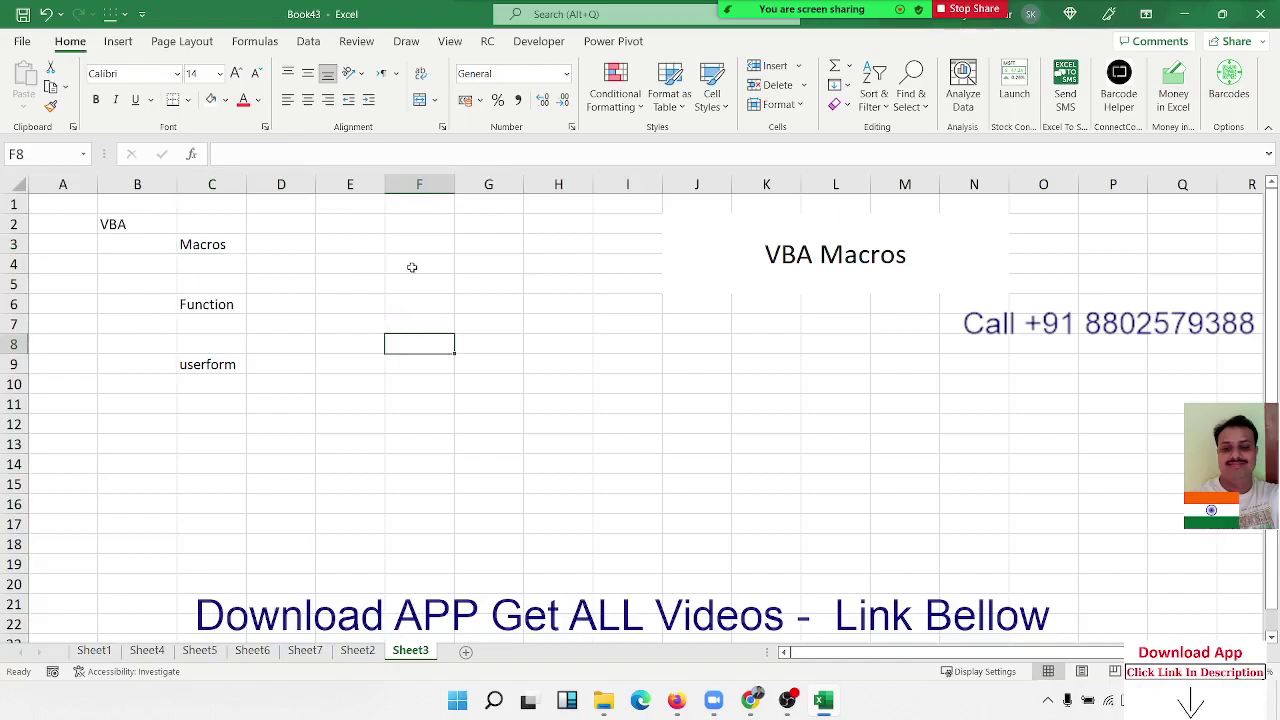
{"action": "left_click", "coordinate": [432, 244]}
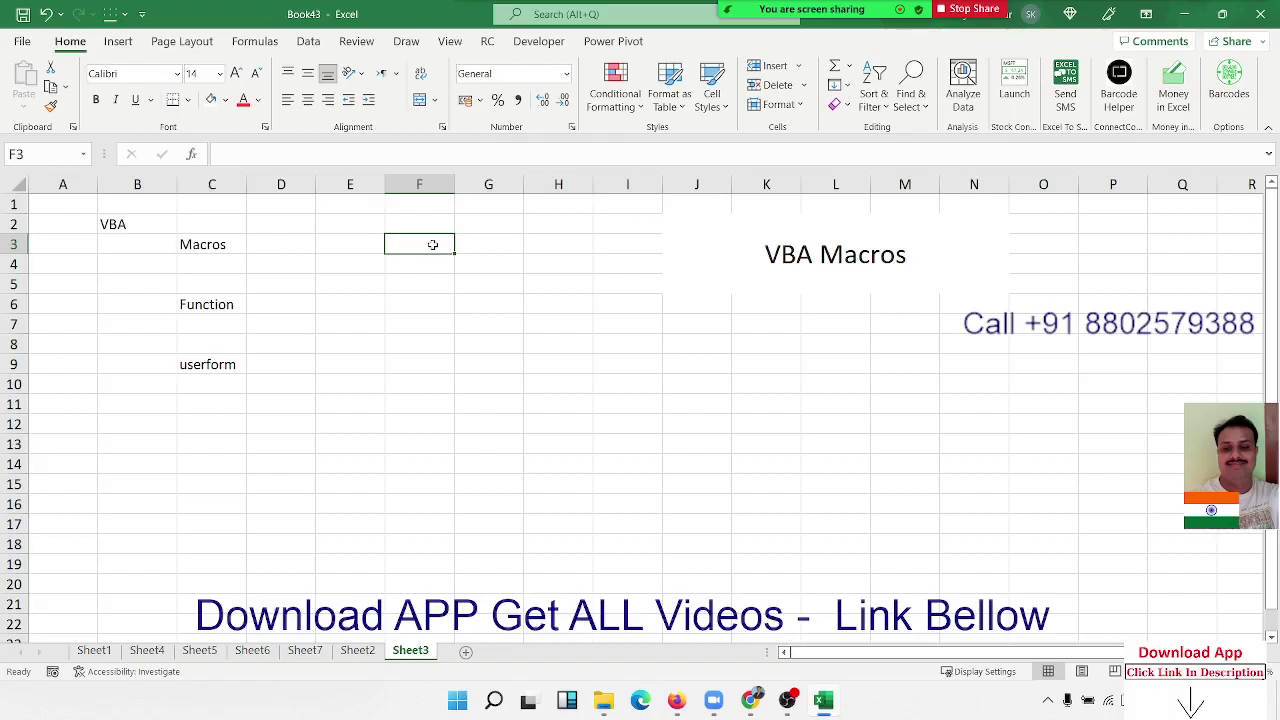
{"action": "key", "text": "Down"}
{"action": "key", "text": "Left"}
{"action": "key", "text": "Left"}
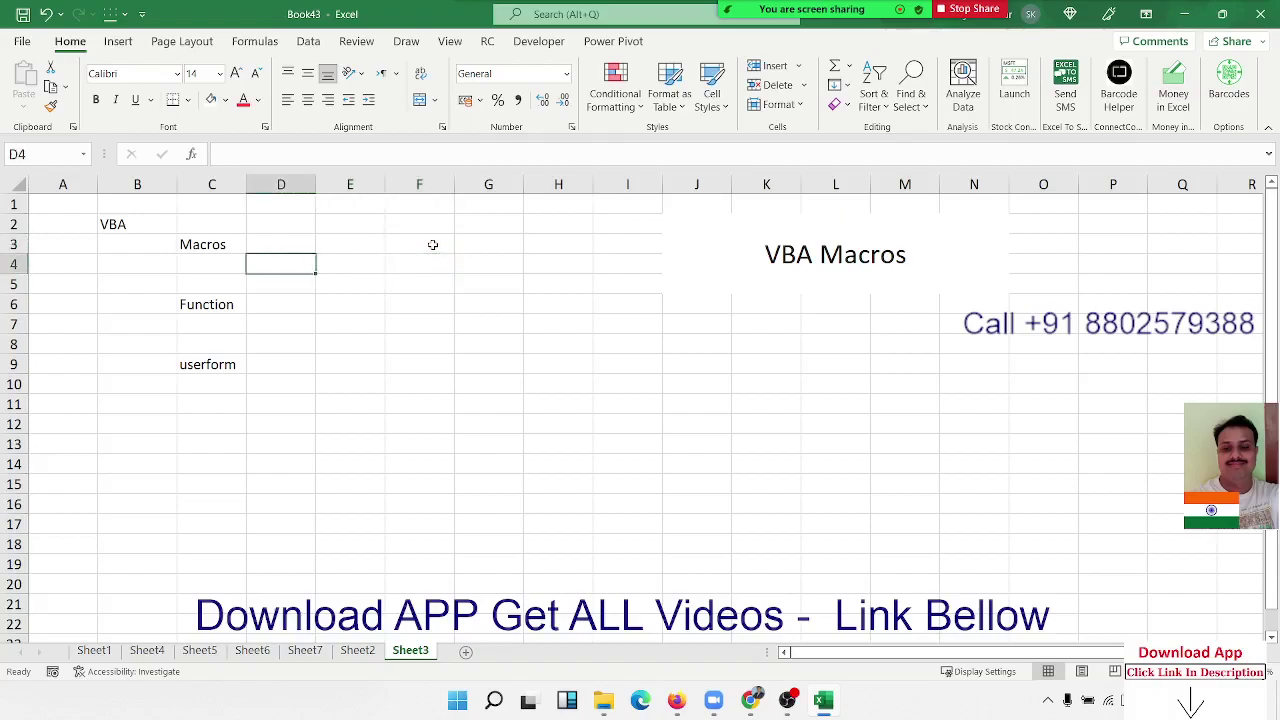
{"action": "type", "text": "Event "}
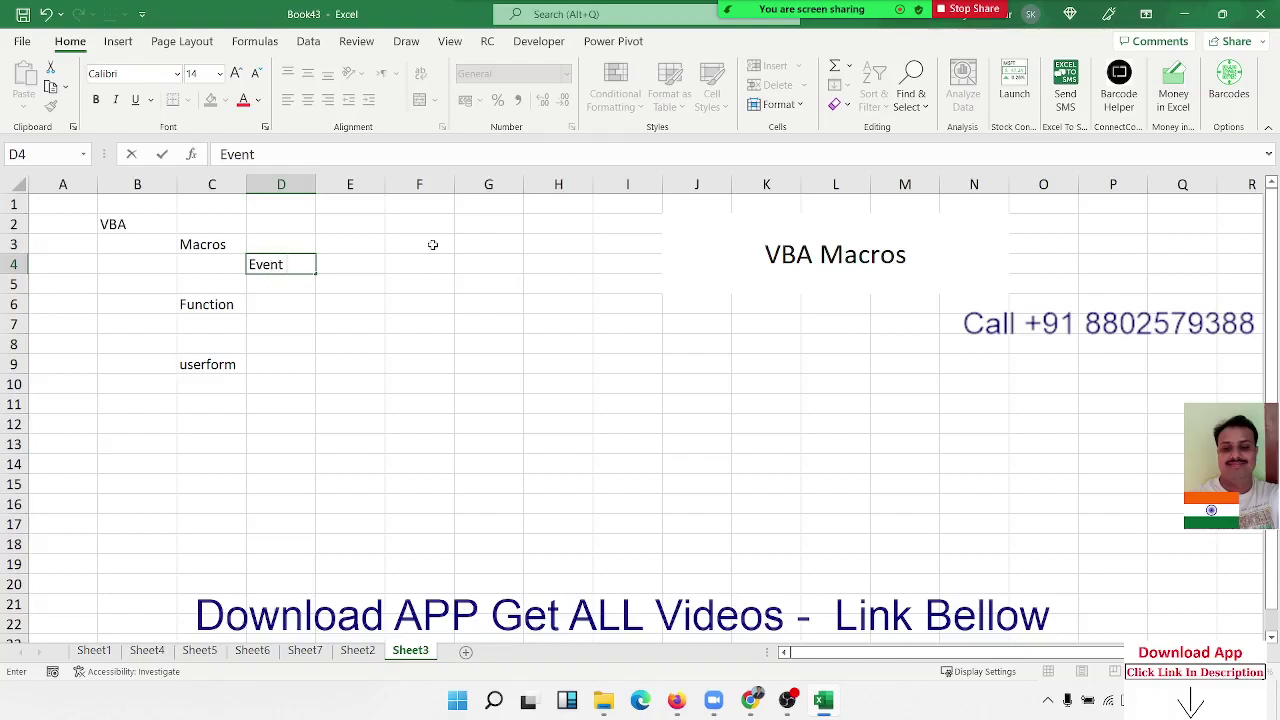
{"action": "type", "text": "Macros"}
{"action": "key", "text": "Return"}
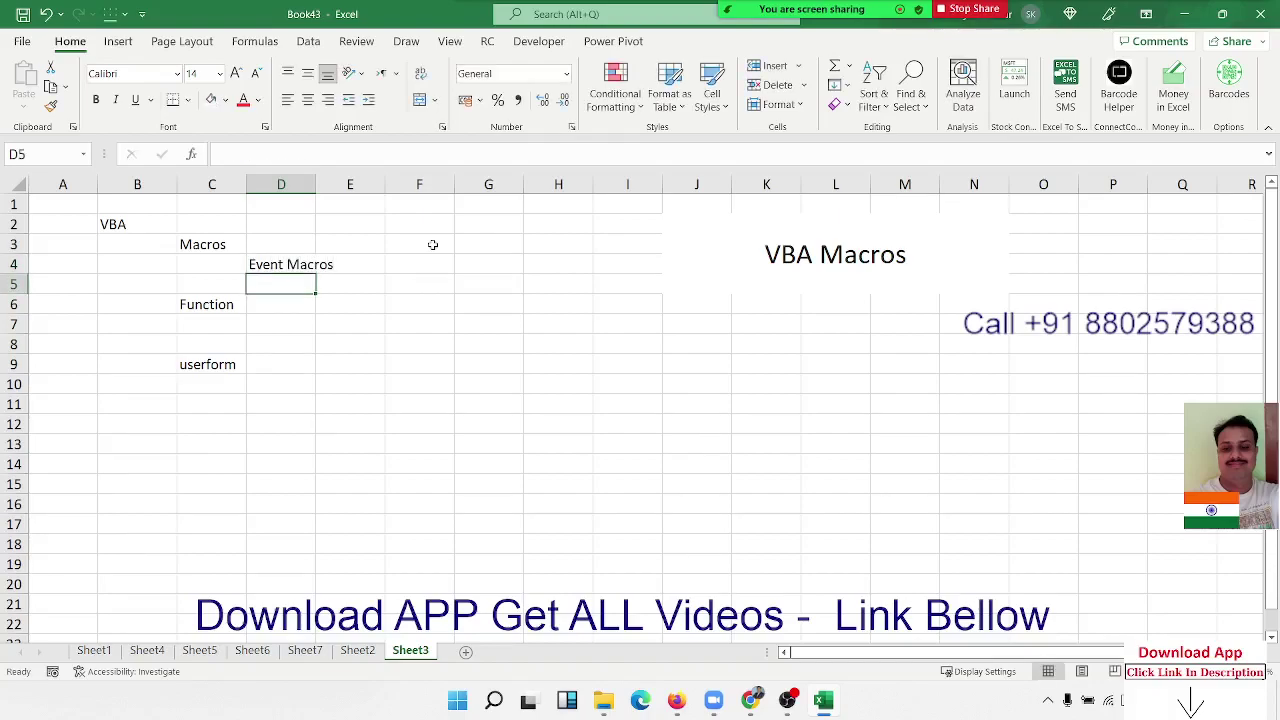
{"action": "key", "text": "Down"}
{"action": "key", "text": "Left"}
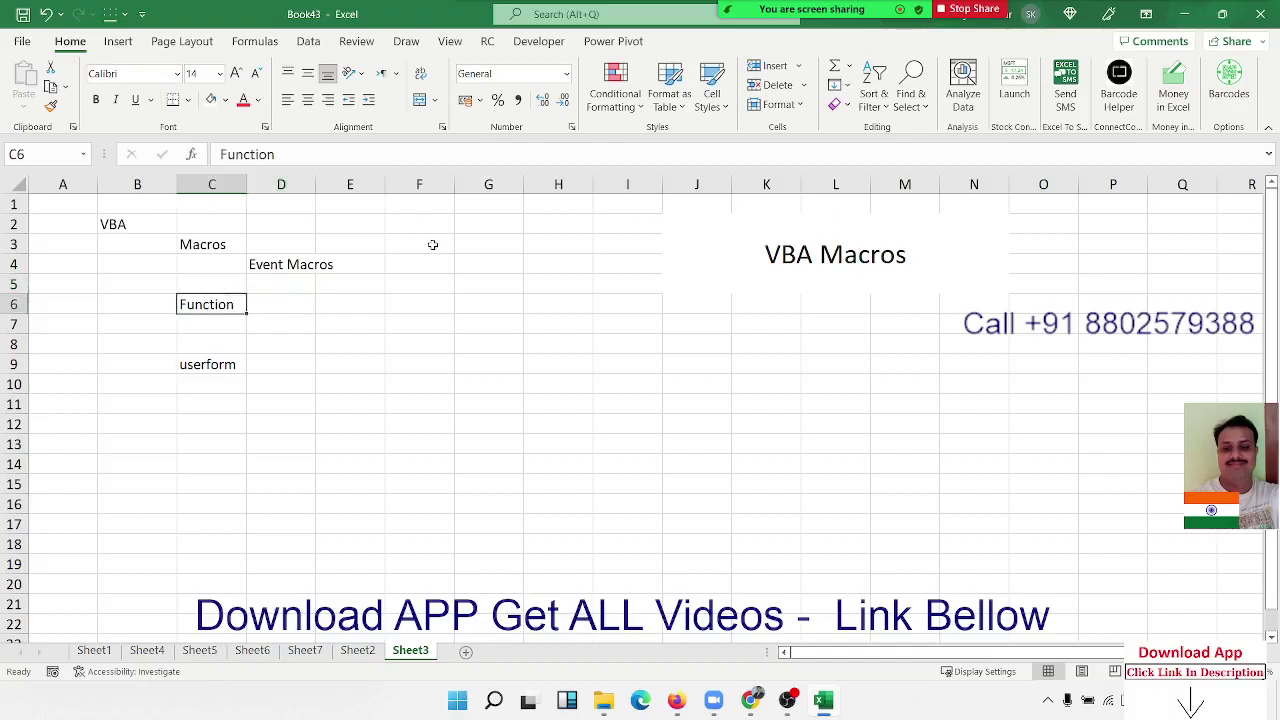
{"action": "key", "text": "Right"}
{"action": "key", "text": "Right"}
{"action": "key", "text": "Right"}
{"action": "key", "text": "Down"}
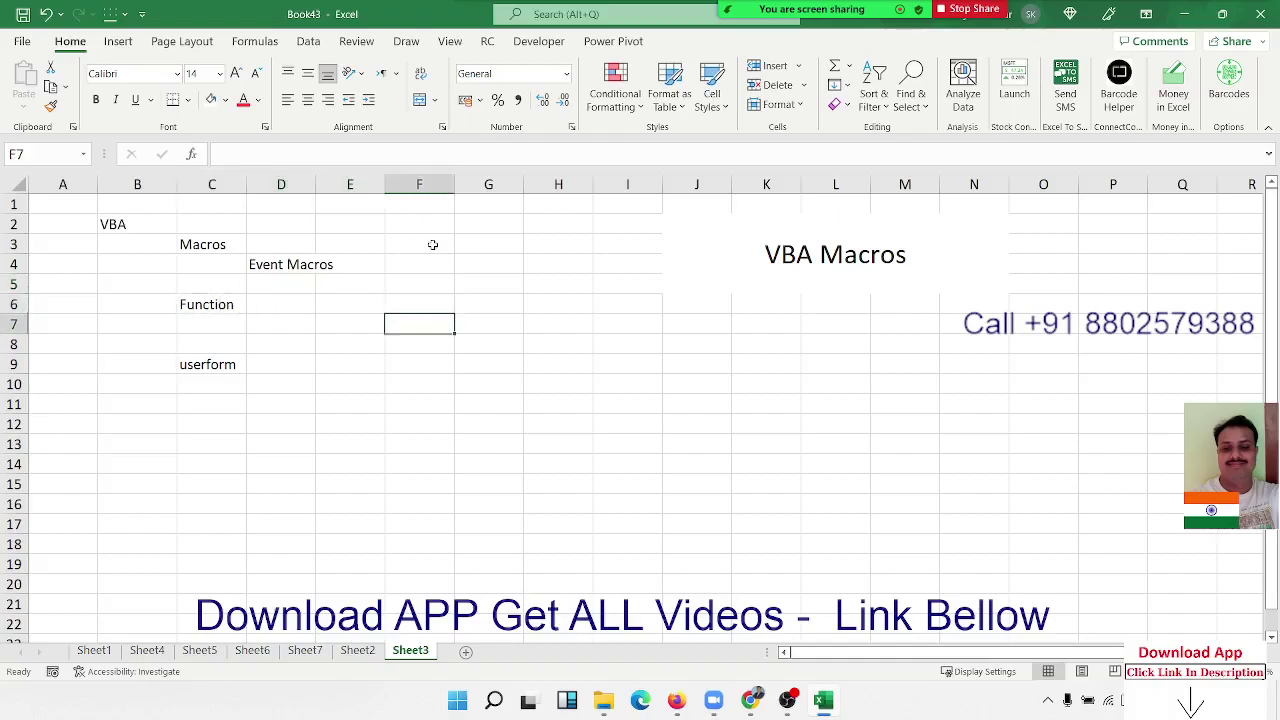
{"action": "type", "text": "=vl"}
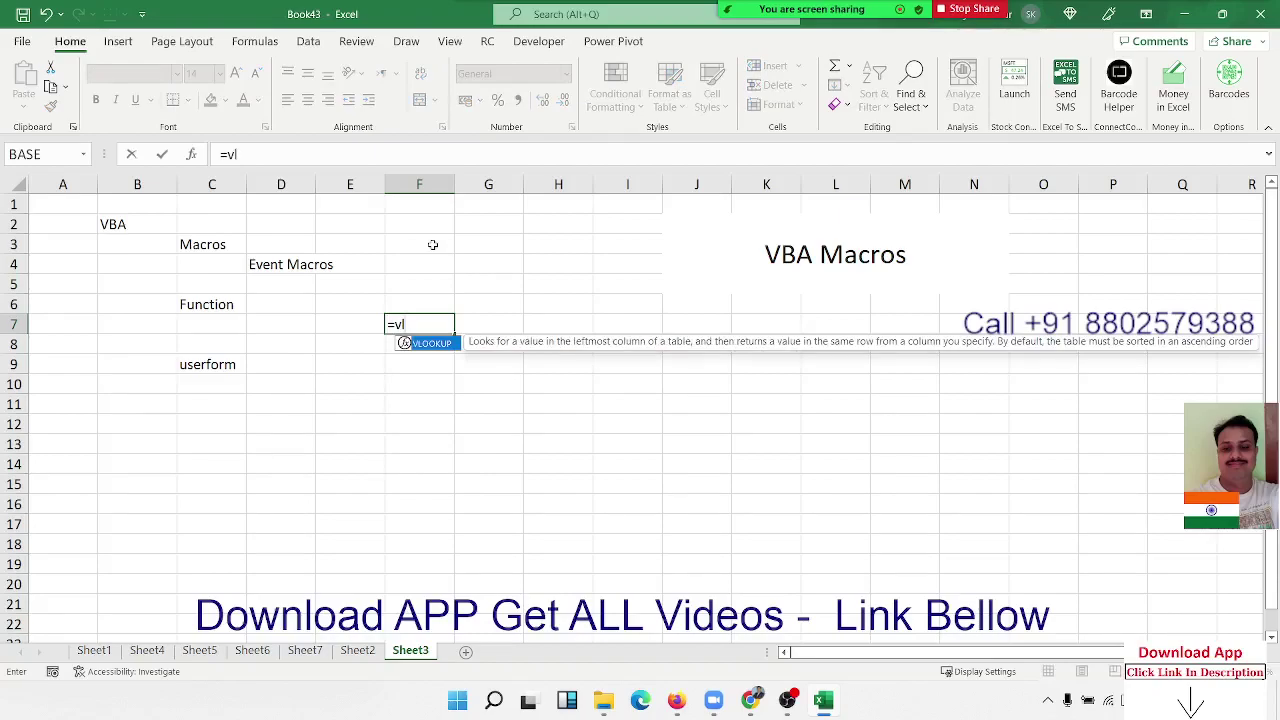
{"action": "key", "text": "Escape"}
{"action": "key", "text": "Escape"}
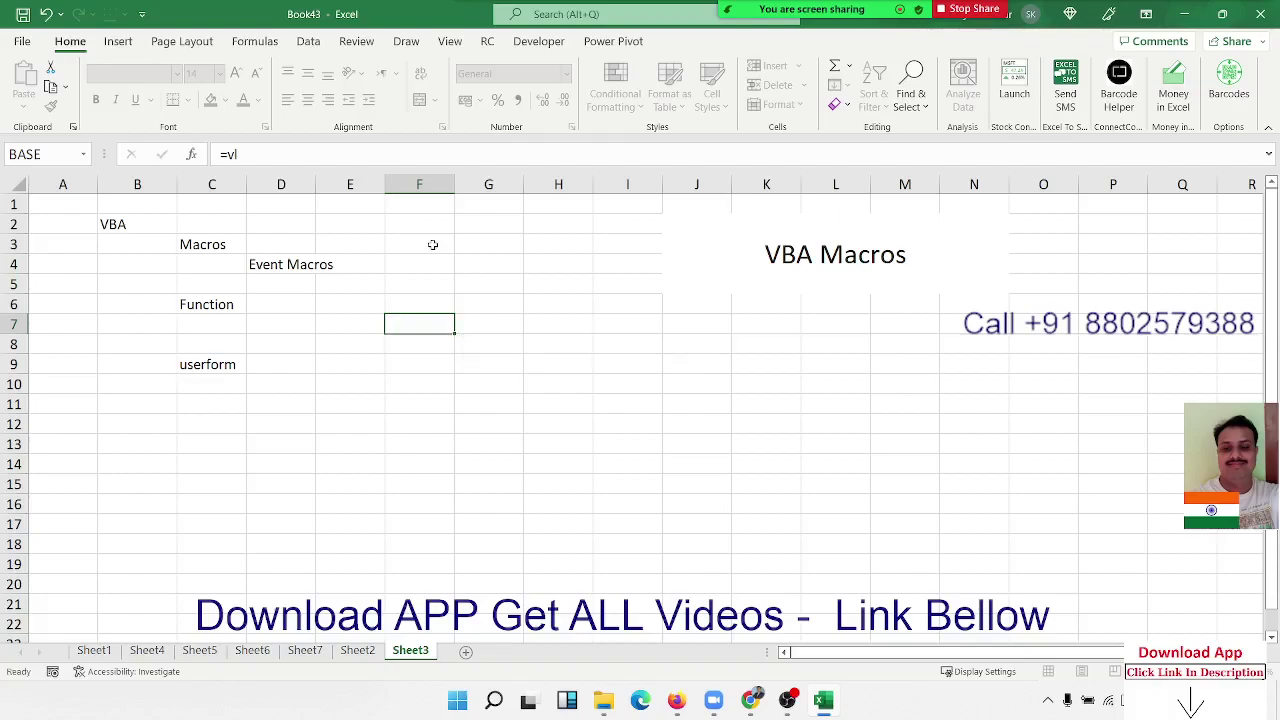
{"action": "key", "text": "Down"}
{"action": "key", "text": "Down"}
{"action": "key", "text": "Left"}
{"action": "key", "text": "Left"}
{"action": "key", "text": "Left"}
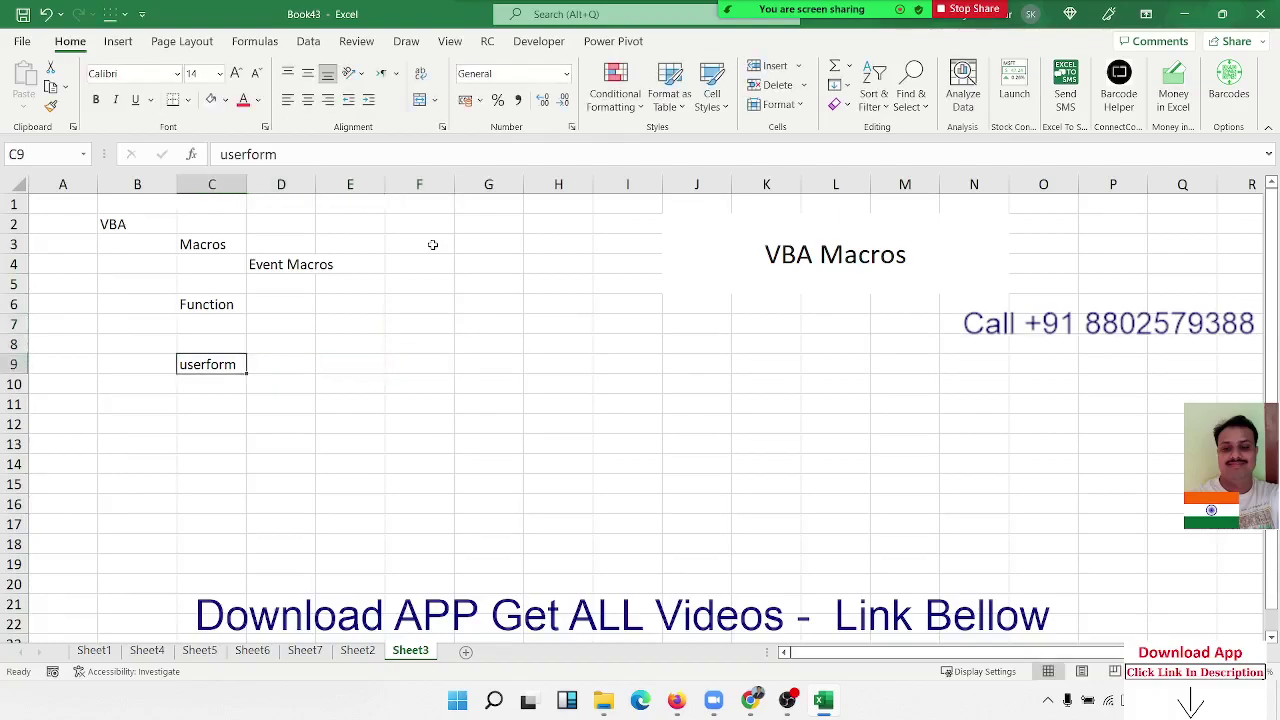
{"action": "key", "text": "Right"}
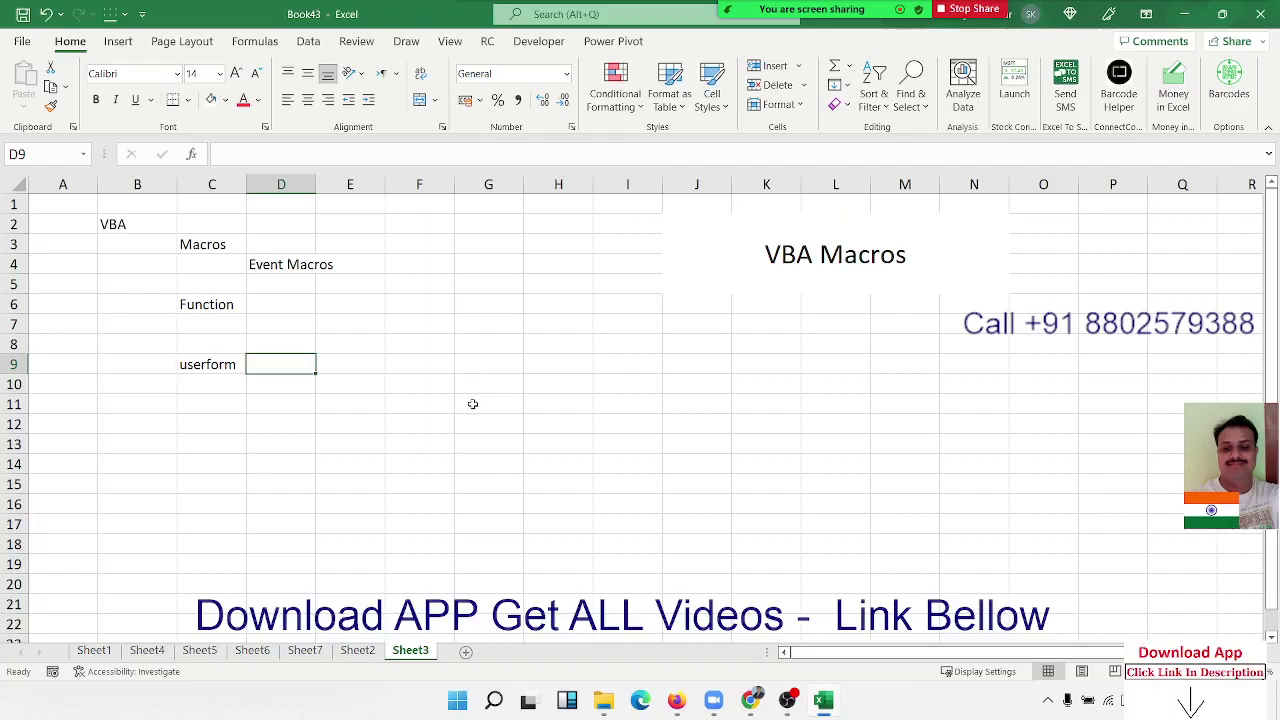
{"action": "left_click", "coordinate": [472, 404]}
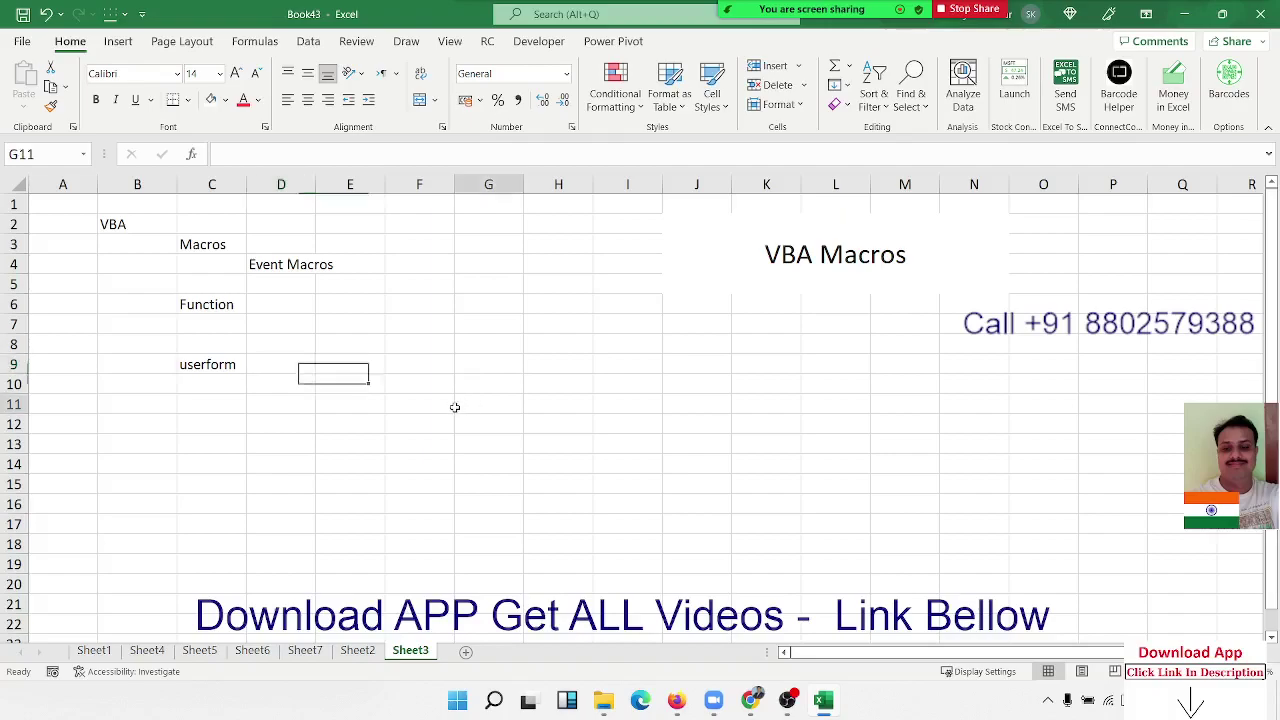
{"action": "left_click", "coordinate": [572, 128]}
{"action": "left_click_drag", "start_coordinate": [774, 228], "coordinate": [350, 205]}
{"action": "left_click", "coordinate": [332, 238]}
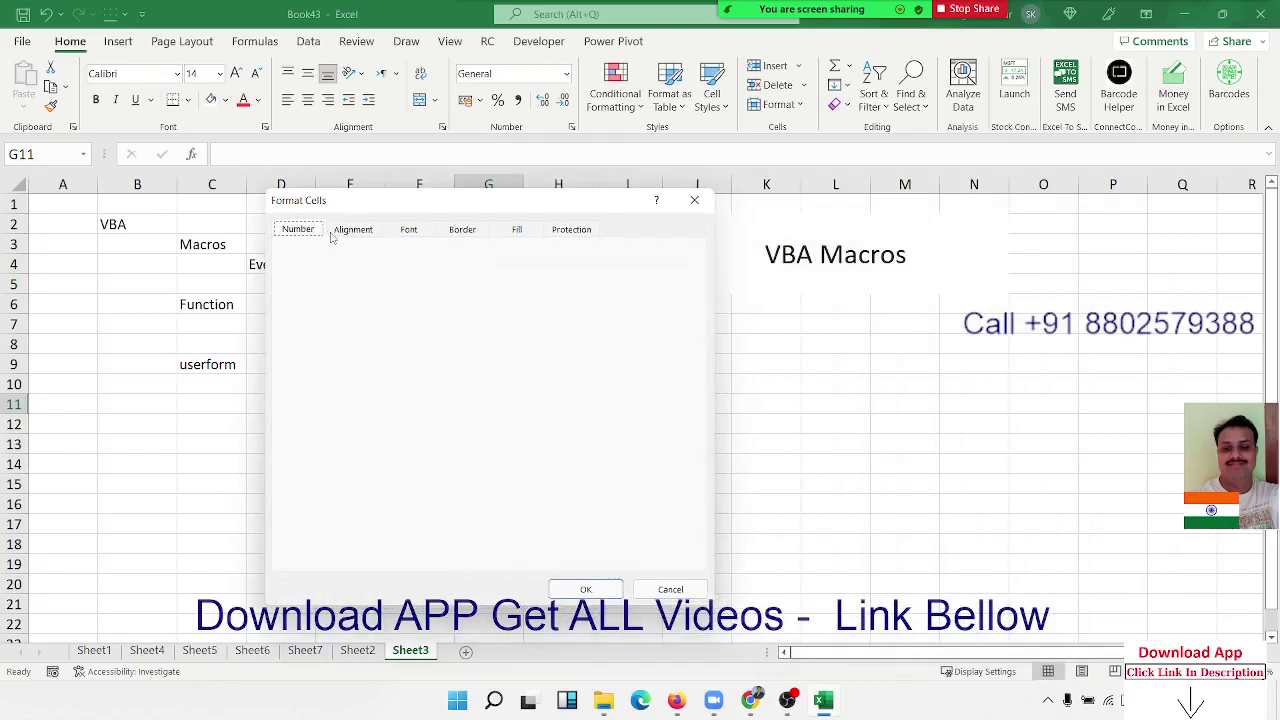
{"action": "left_click", "coordinate": [397, 240]}
{"action": "left_click", "coordinate": [460, 233]}
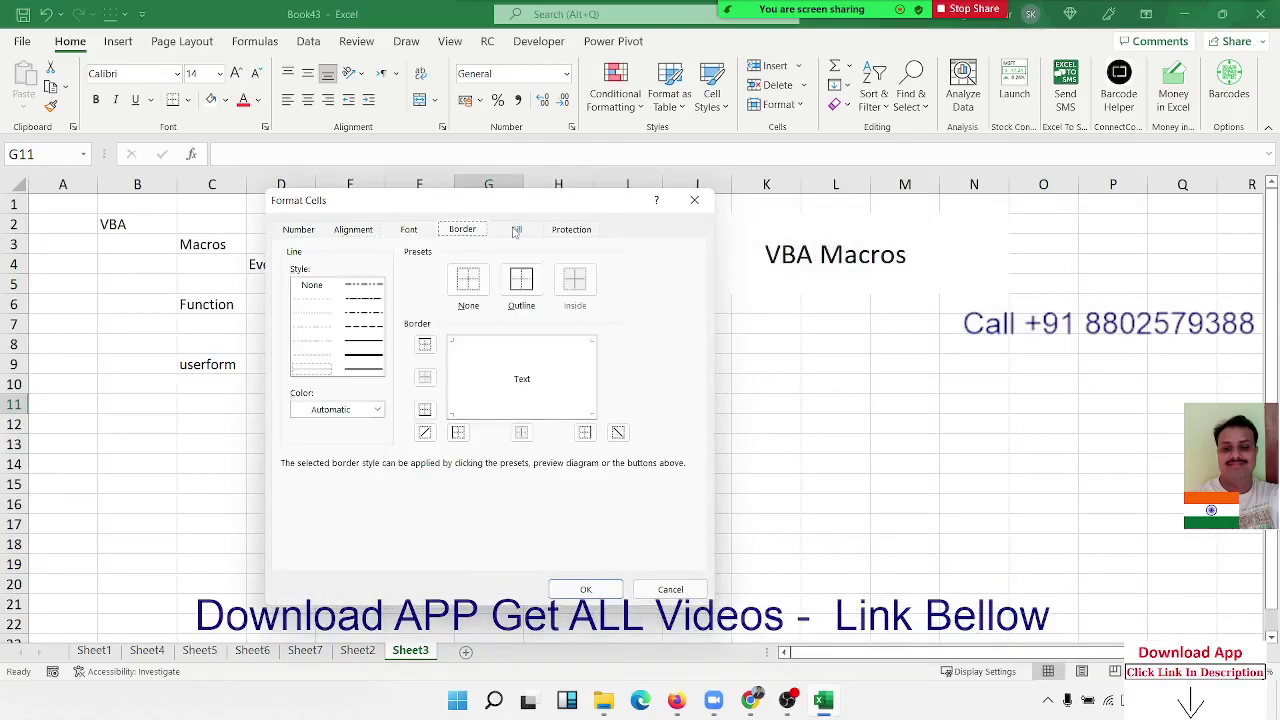
{"action": "left_click", "coordinate": [516, 233]}
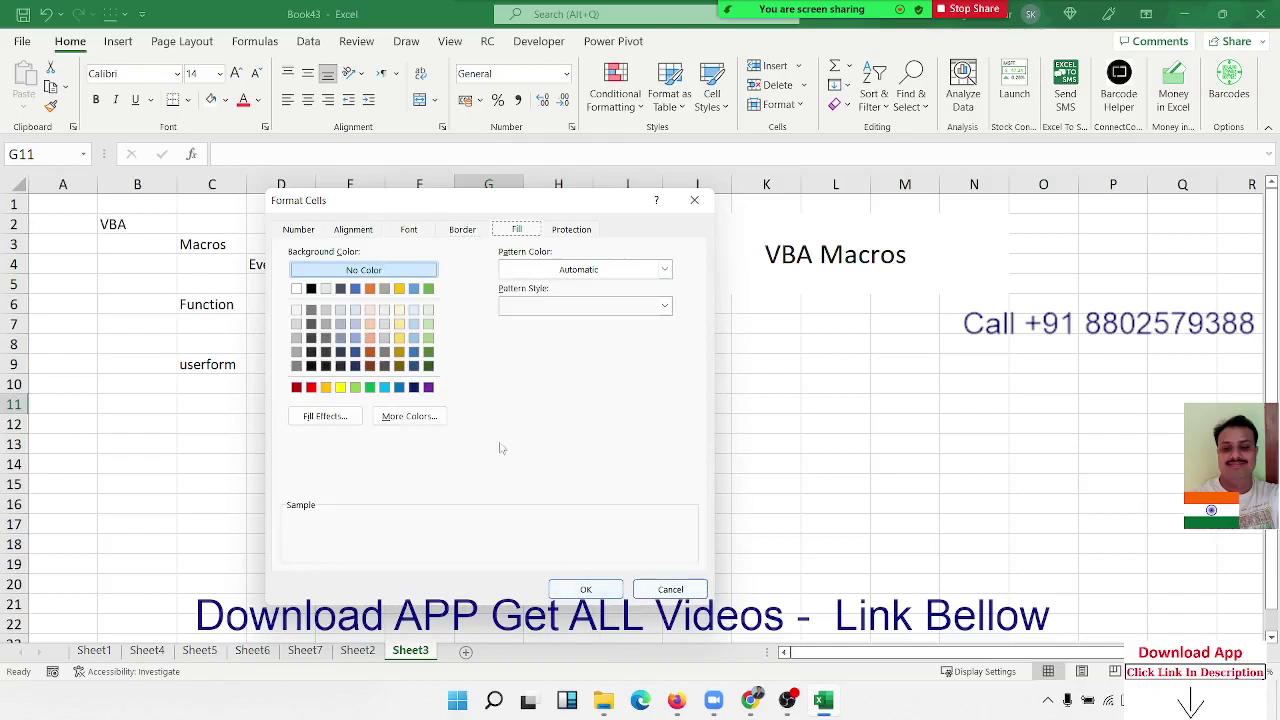
{"action": "left_click", "coordinate": [694, 200]}
{"action": "left_click", "coordinate": [118, 41]}
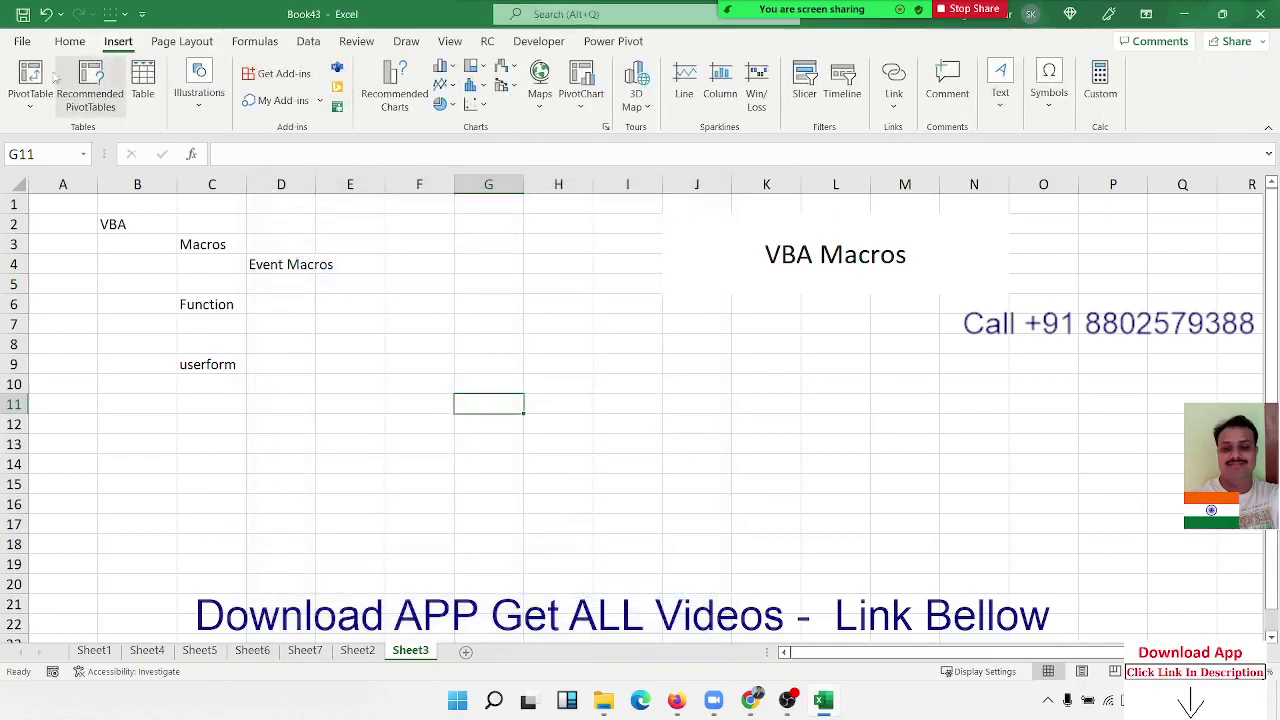
{"action": "left_click", "coordinate": [30, 75]}
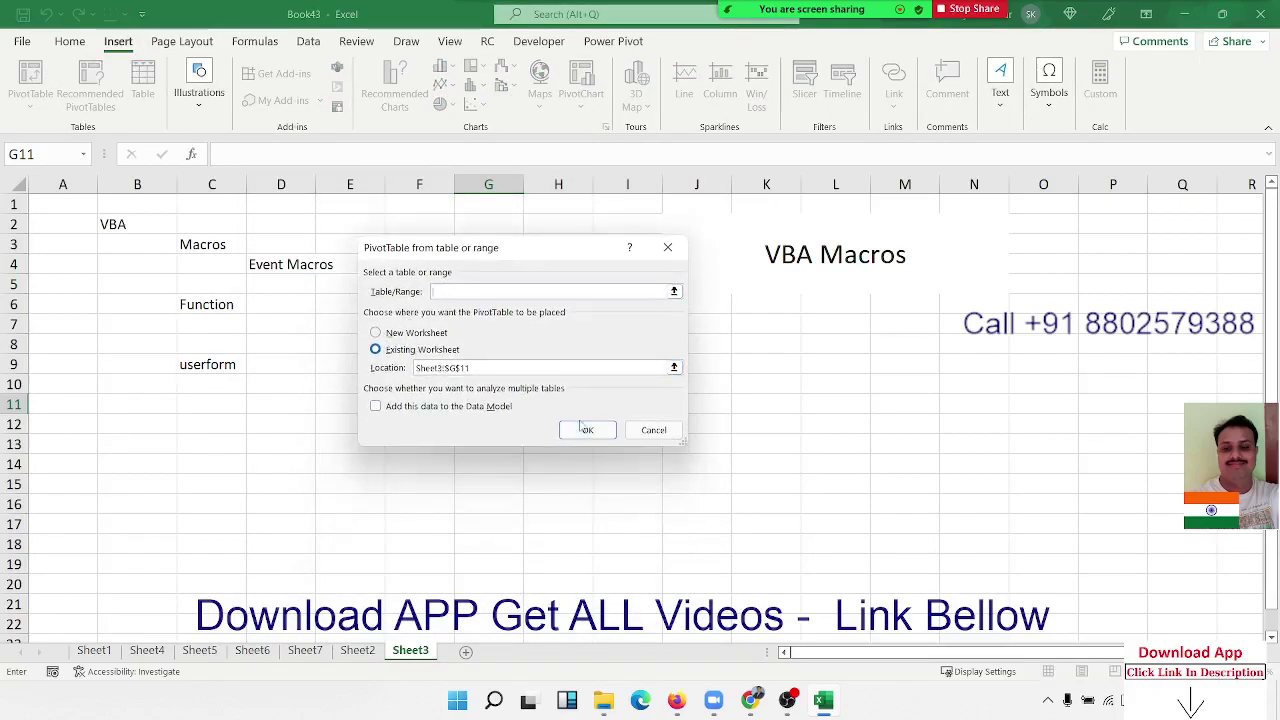
{"action": "left_click", "coordinate": [668, 247]}
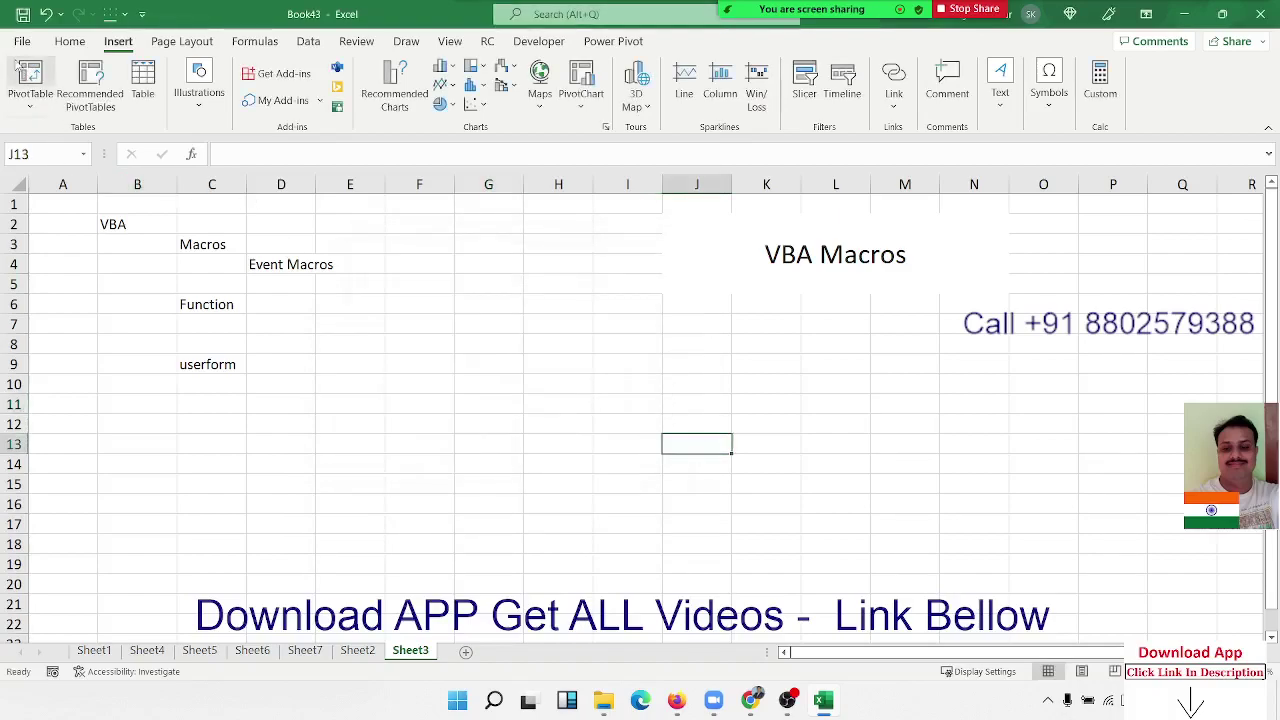
{"action": "left_click", "coordinate": [22, 41]}
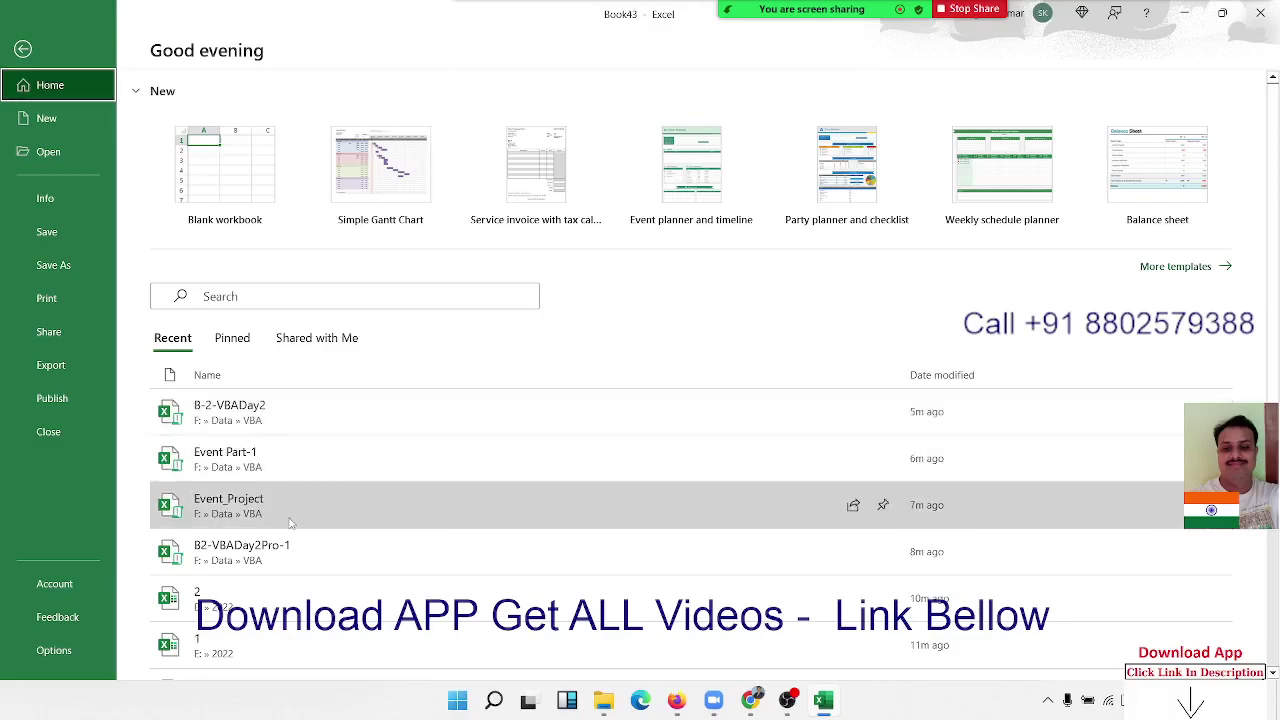
Reopen B-2-VBADay2 from the recent list and dismiss its Data Entry Form
{"action": "left_click", "coordinate": [301, 411]}
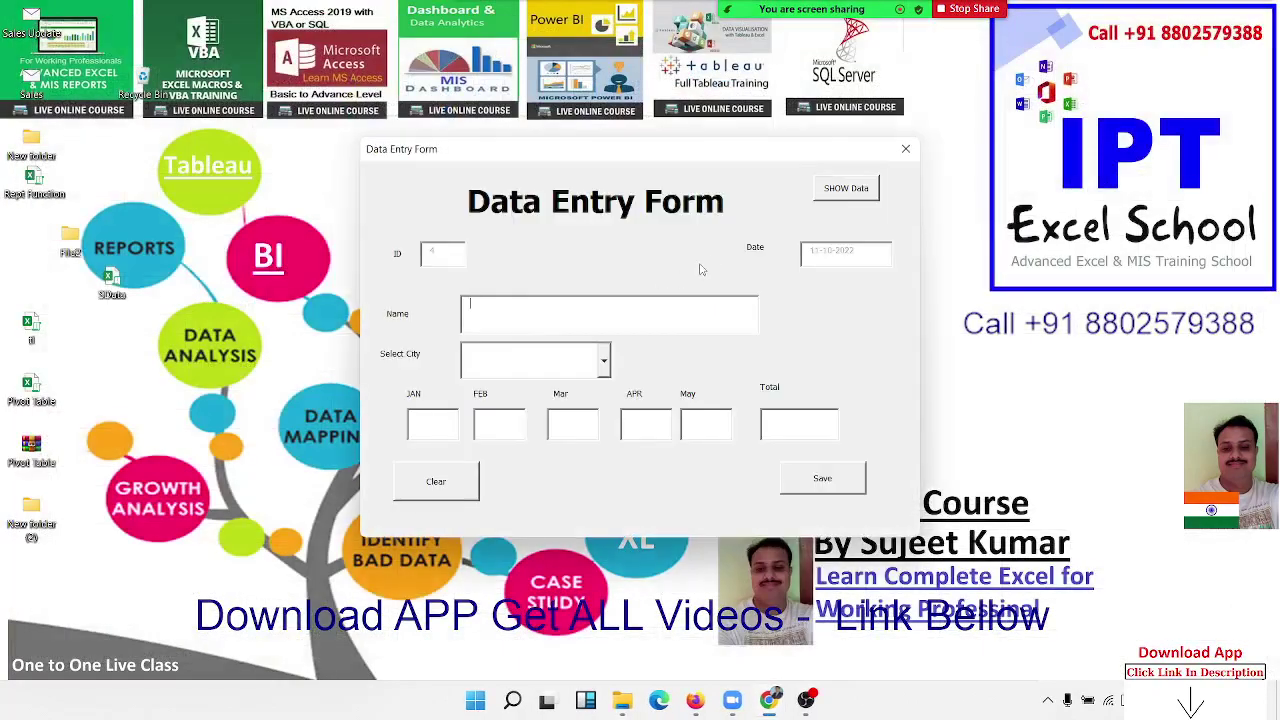
{"action": "left_click", "coordinate": [846, 188]}
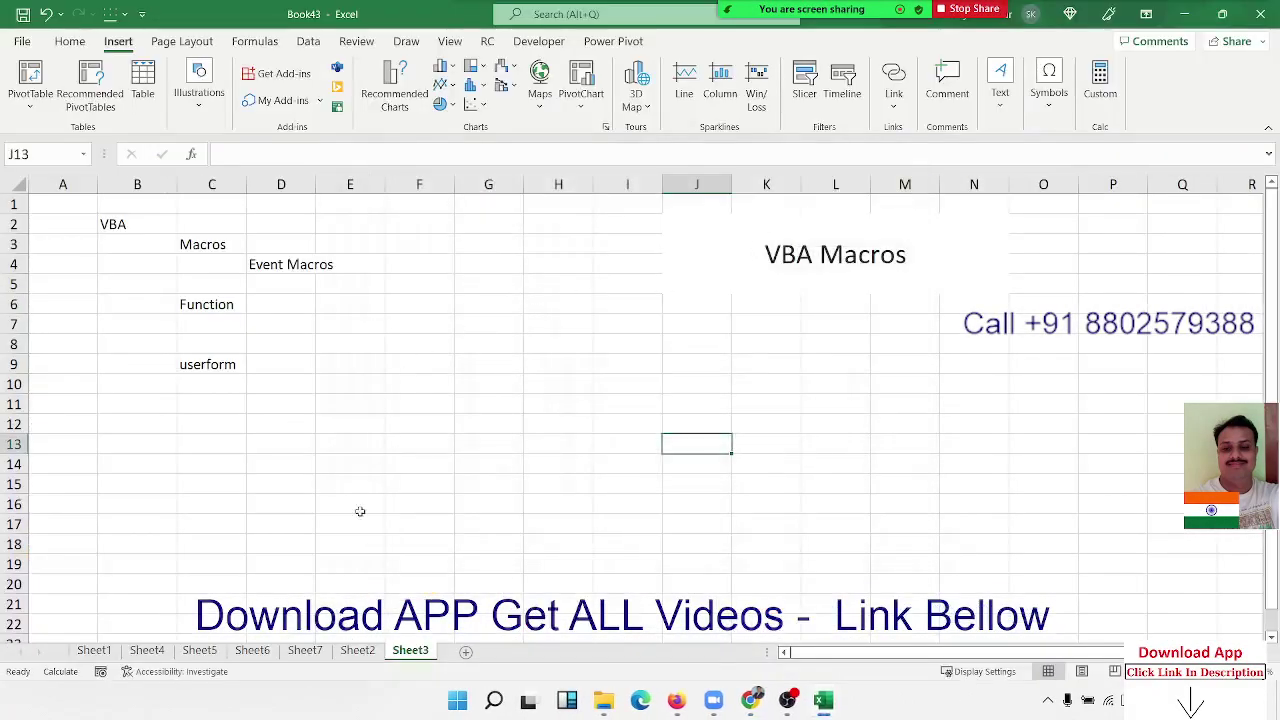
{"action": "left_click", "coordinate": [357, 651]}
{"action": "left_click", "coordinate": [305, 651]}
{"action": "mouse_move", "coordinate": [824, 700]}
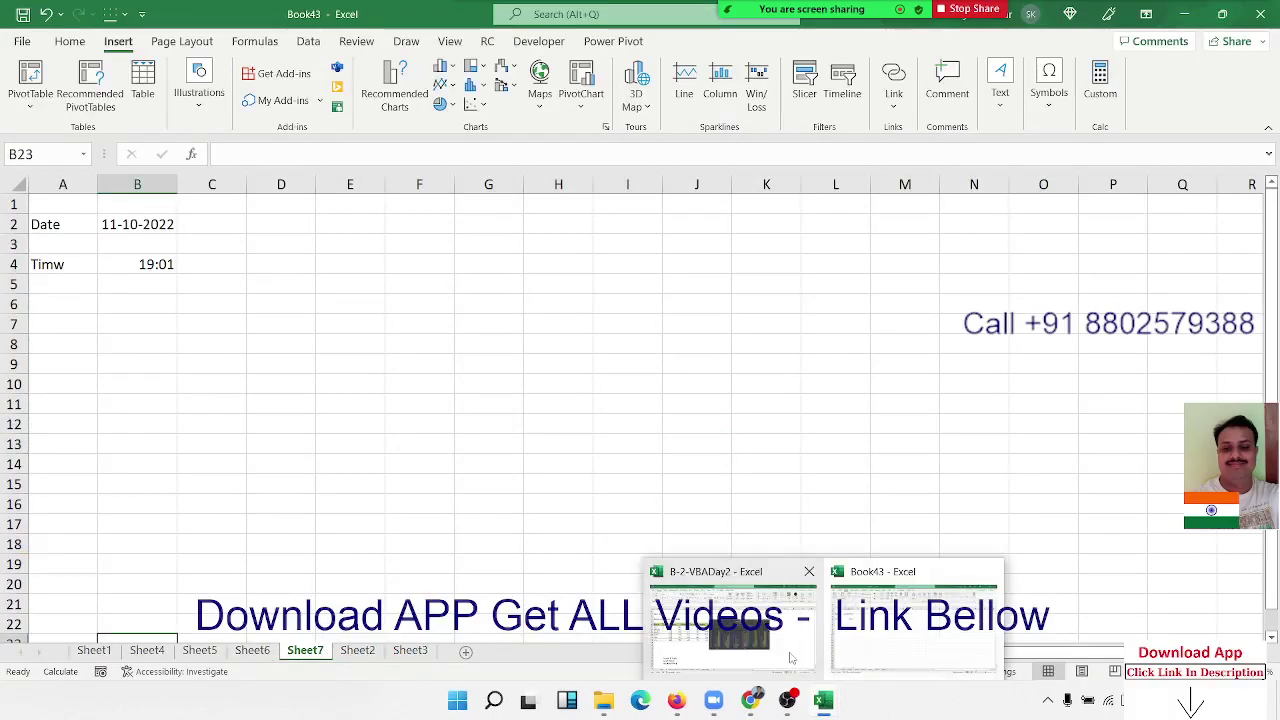
{"action": "left_click", "coordinate": [733, 620]}
Launch the Data Entry Form from the Data sheet, drag it aside, then close it
{"action": "left_click", "coordinate": [323, 651]}
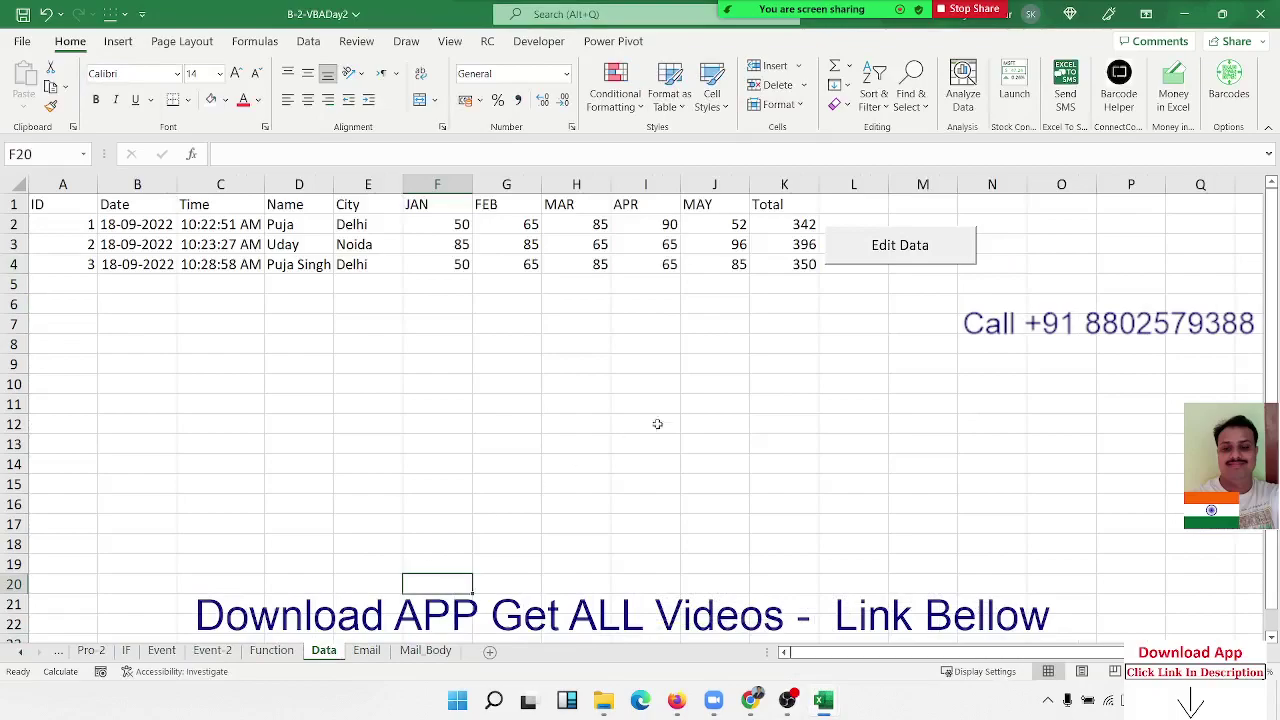
{"action": "left_click", "coordinate": [714, 424]}
{"action": "left_click", "coordinate": [887, 259]}
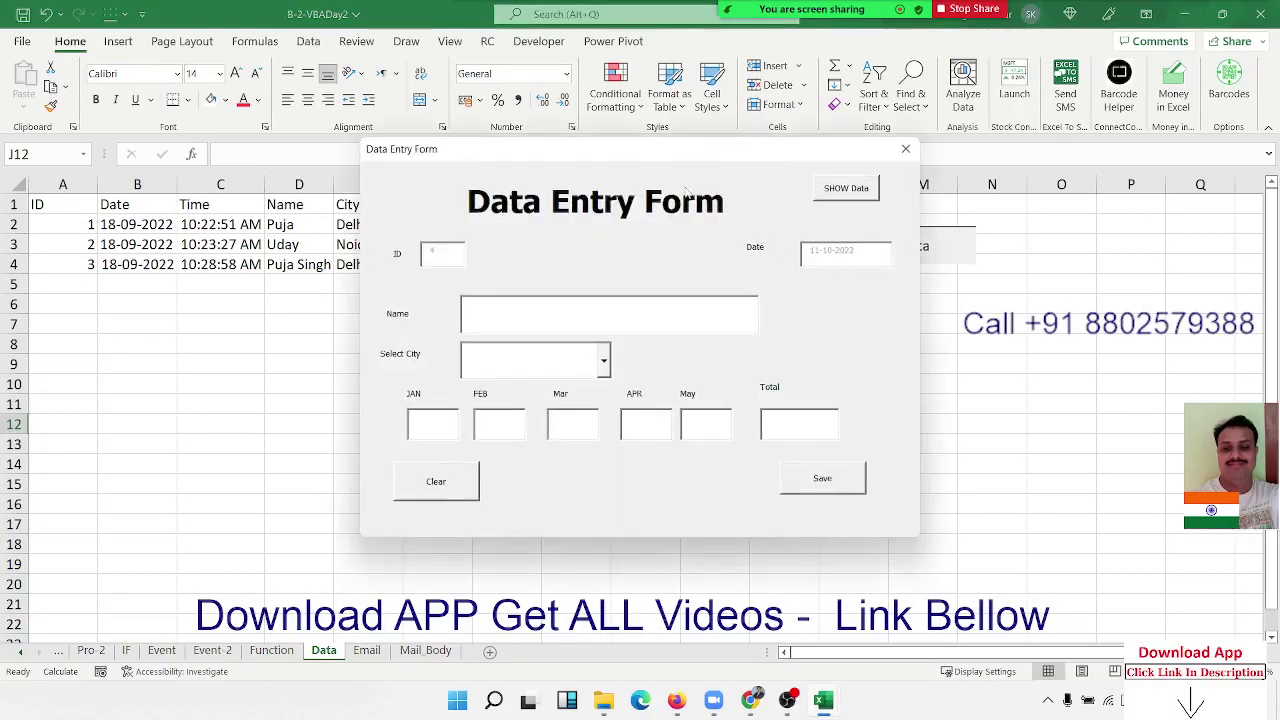
{"action": "left_click_drag", "start_coordinate": [655, 170], "coordinate": [425, 185]}
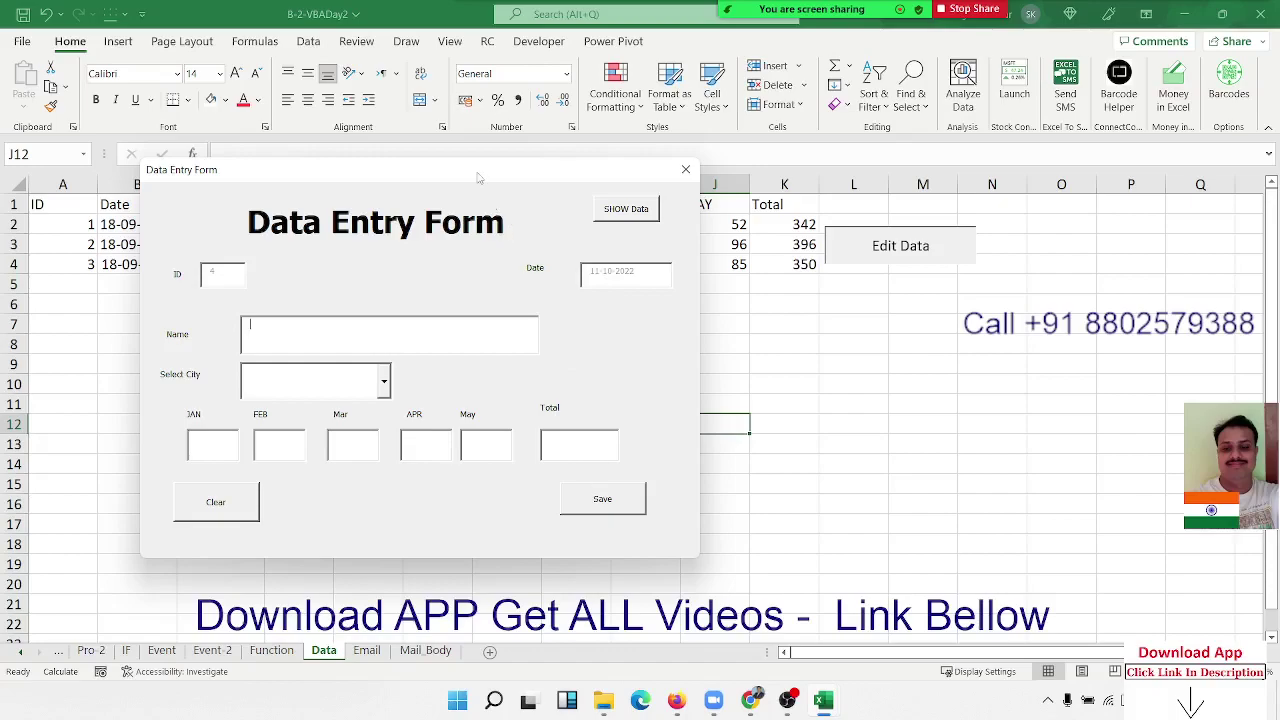
{"action": "mouse_move", "coordinate": [479, 177]}
{"action": "left_mouse_down"}
{"action": "mouse_move", "coordinate": [415, 305]}
{"action": "mouse_move", "coordinate": [597, 303]}
{"action": "mouse_move", "coordinate": [588, 181]}
{"action": "mouse_move", "coordinate": [401, 245]}
{"action": "mouse_move", "coordinate": [487, 156]}
{"action": "mouse_move", "coordinate": [644, 222]}
{"action": "mouse_move", "coordinate": [612, 224]}
{"action": "left_mouse_up"}
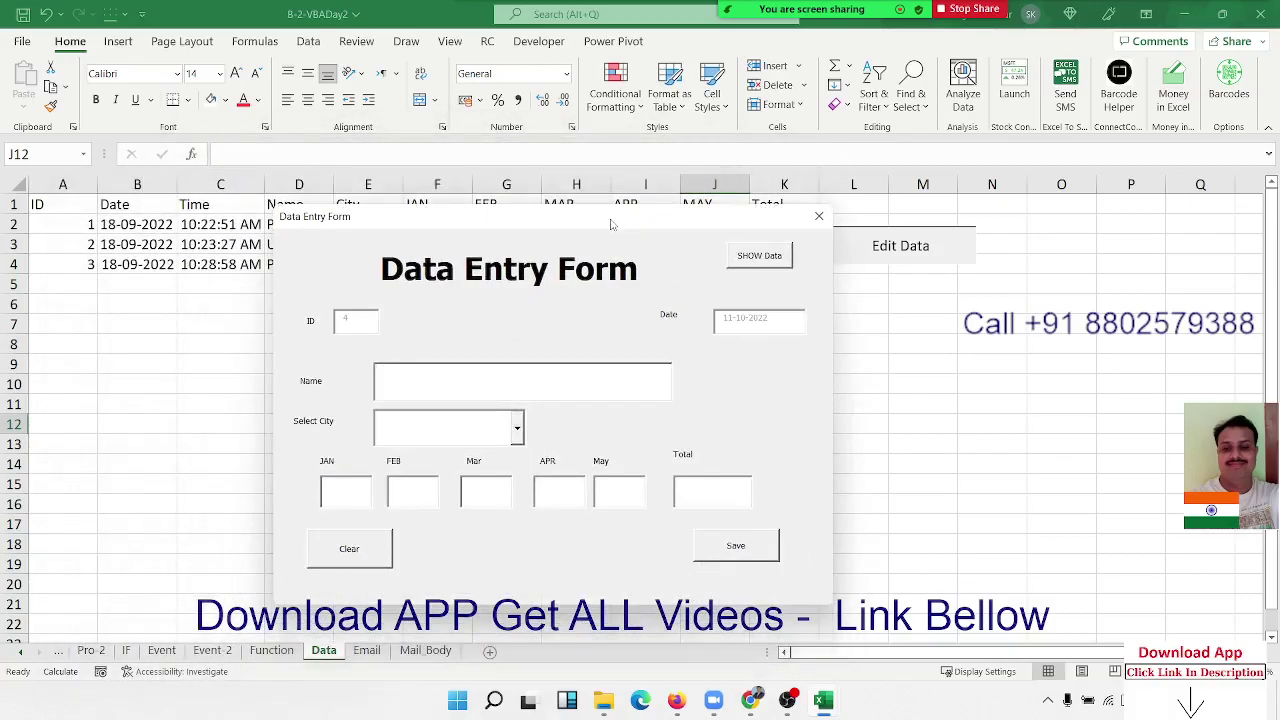
{"action": "left_click", "coordinate": [820, 218]}
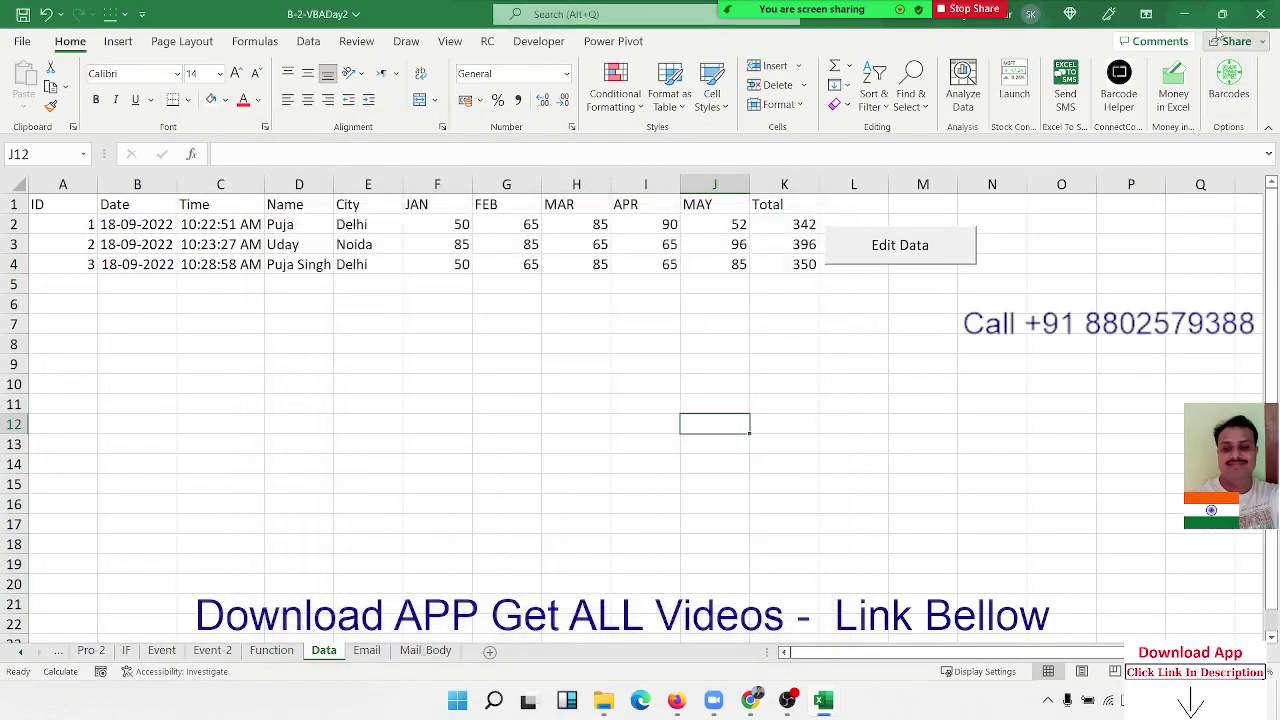
Minimize B-2-VBADay2 and select Book43's Sheet3 topic labels C3:C9, ending on F7
{"action": "left_click", "coordinate": [1184, 14]}
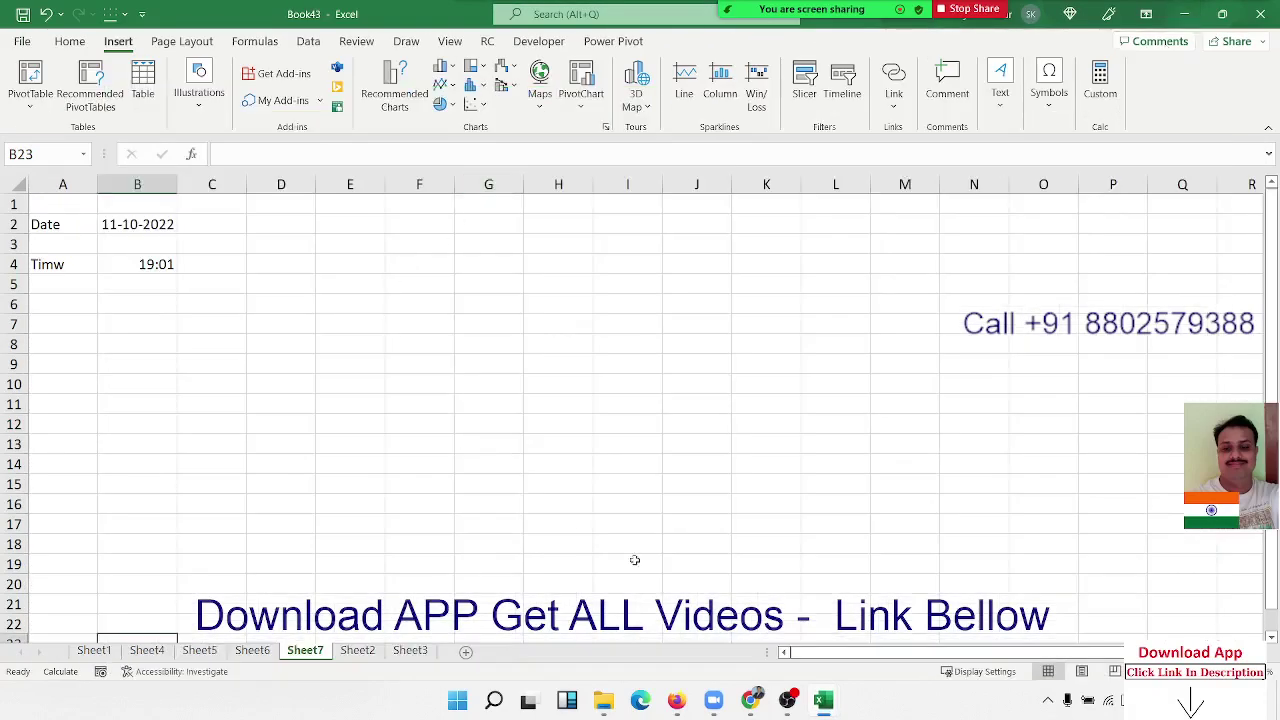
{"action": "mouse_move", "coordinate": [823, 700]}
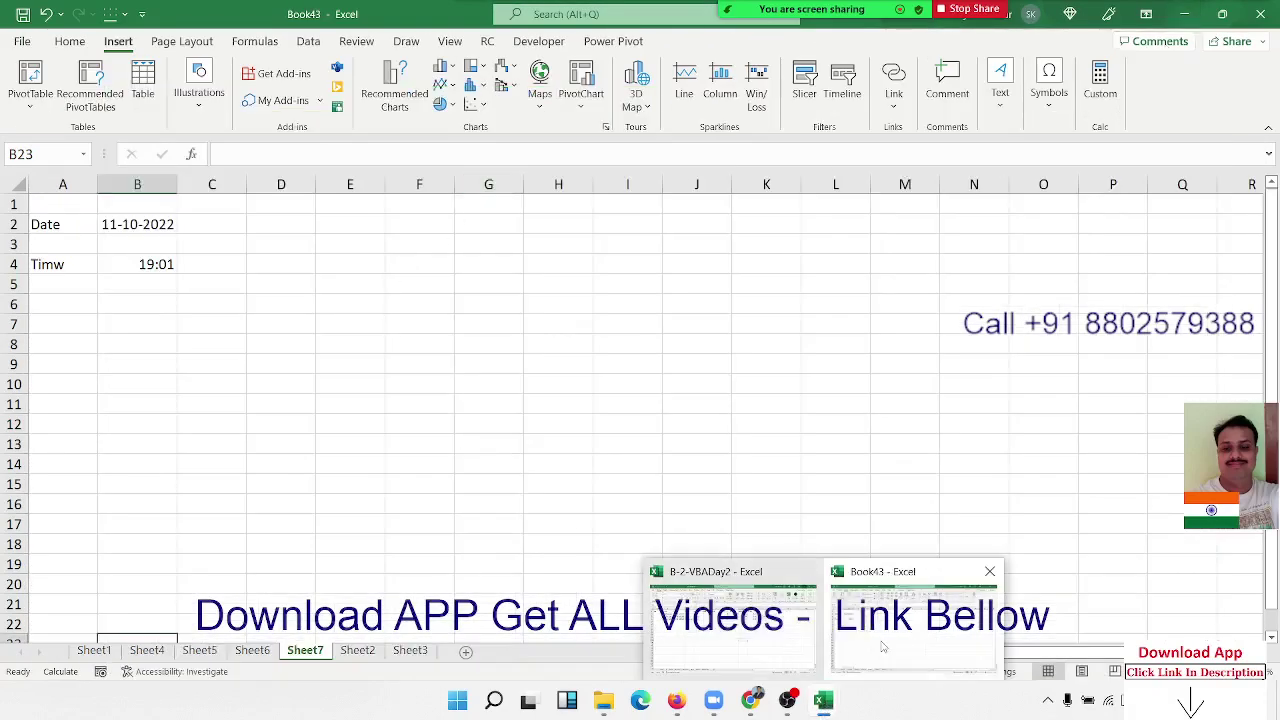
{"action": "left_click", "coordinate": [253, 651]}
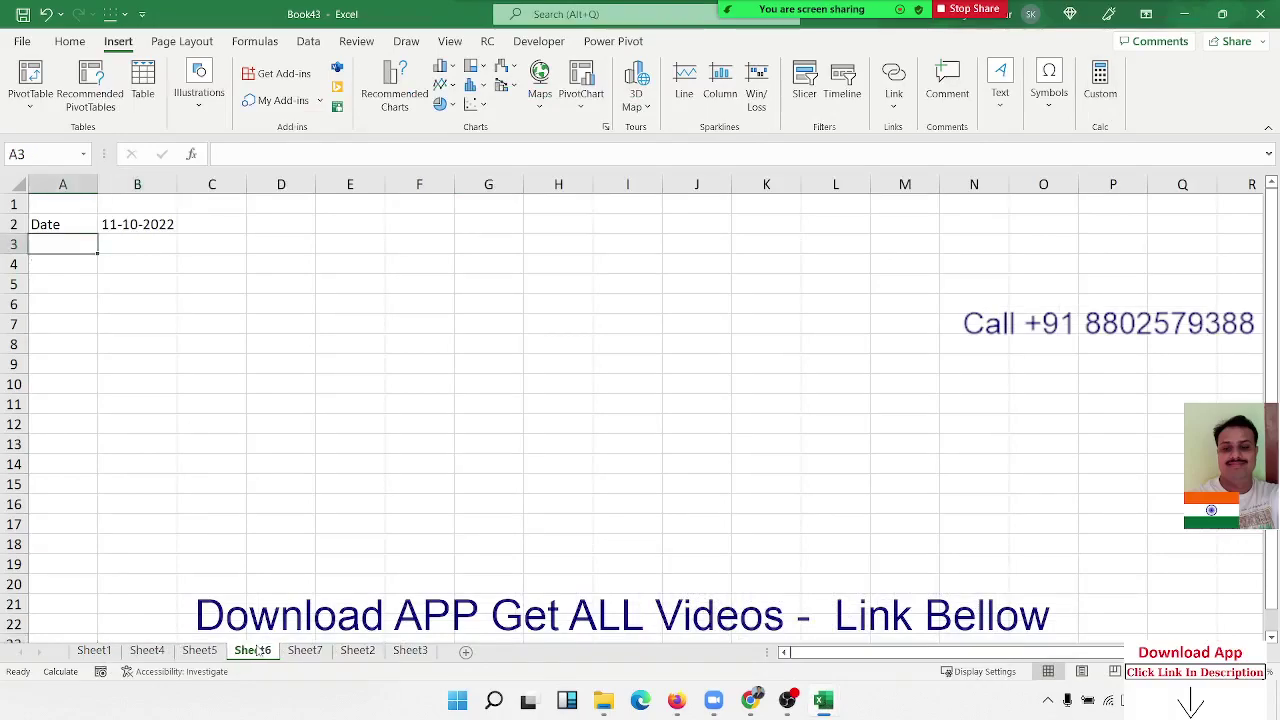
{"action": "left_click", "coordinate": [410, 651]}
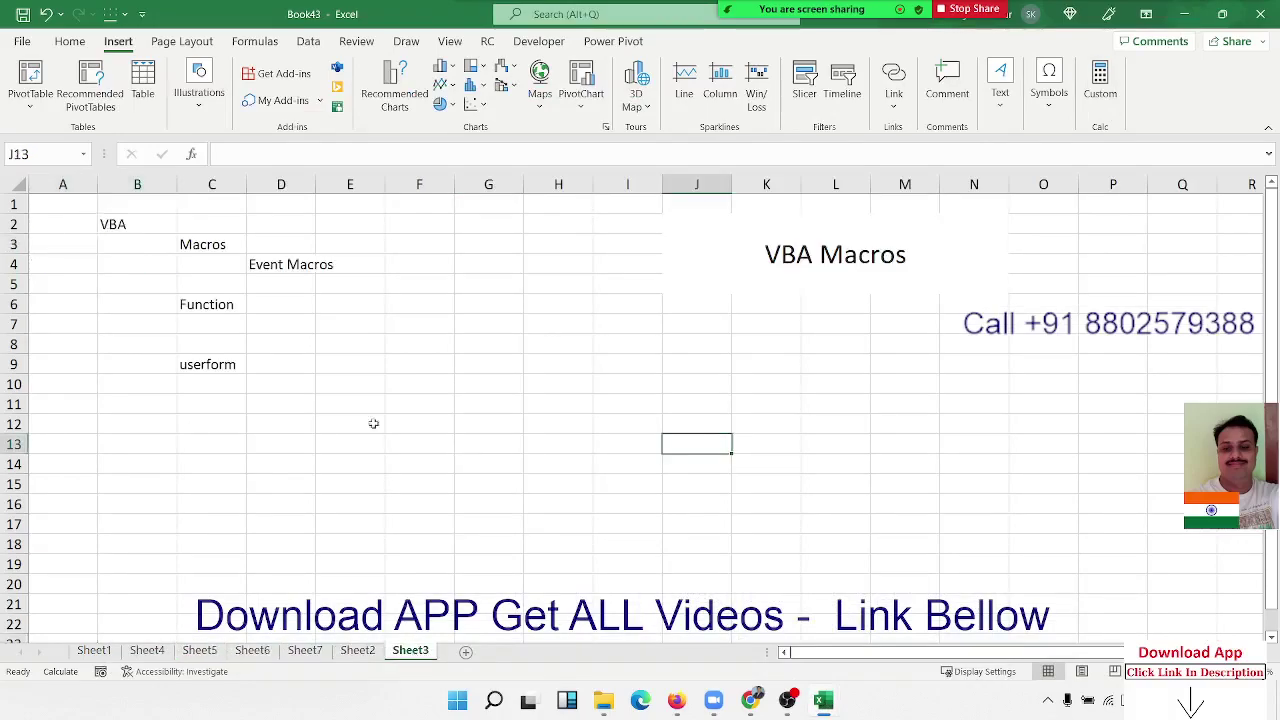
{"action": "left_click", "coordinate": [212, 364]}
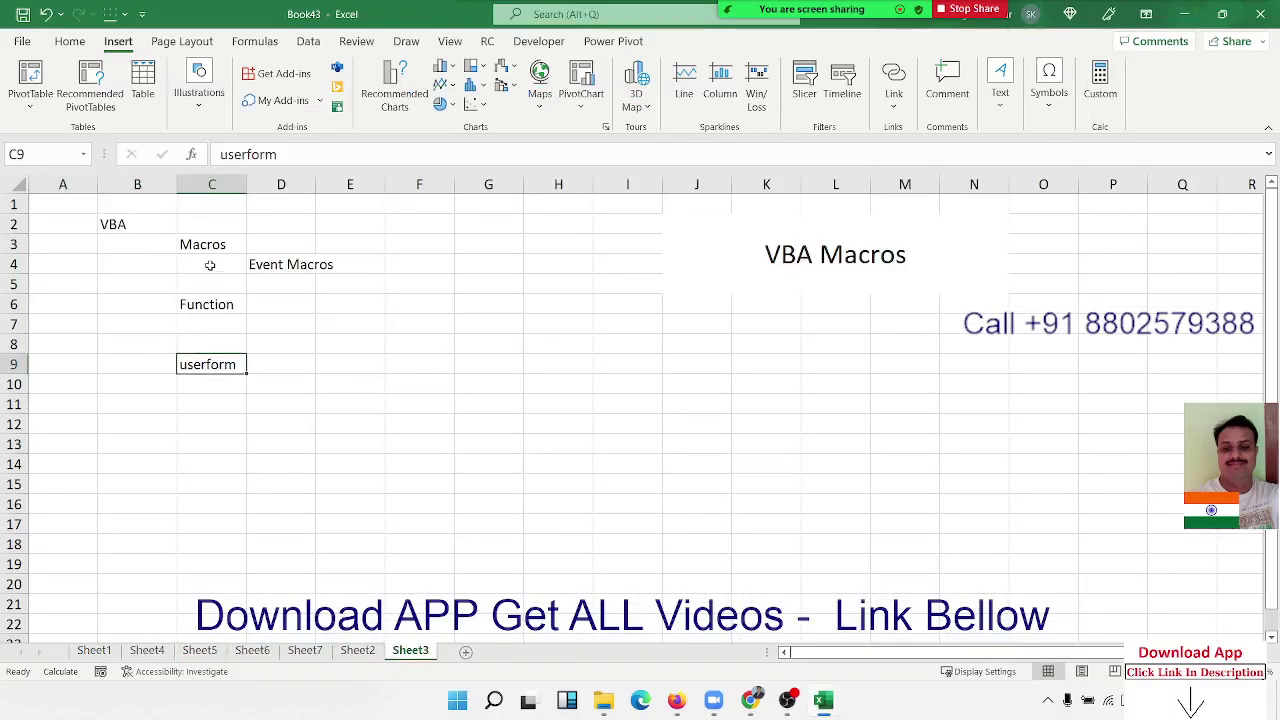
{"action": "left_click_drag", "start_coordinate": [210, 250], "coordinate": [212, 366]}
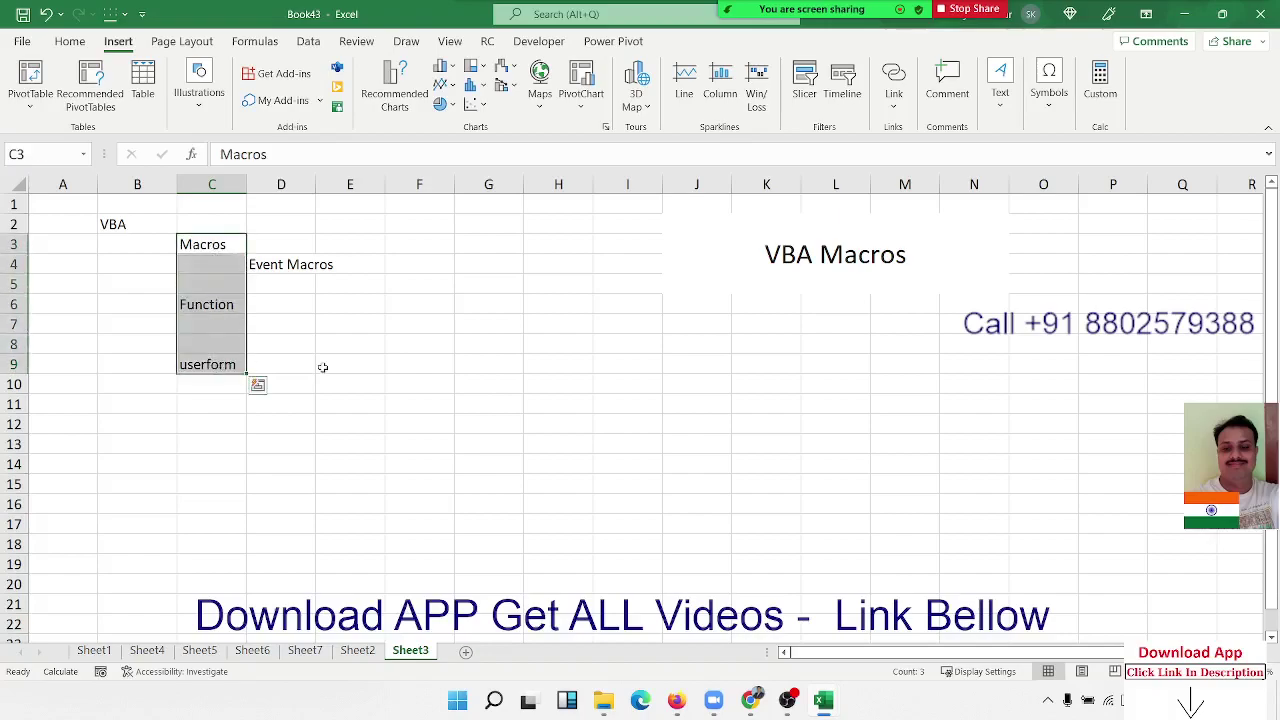
{"action": "left_click", "coordinate": [400, 318]}
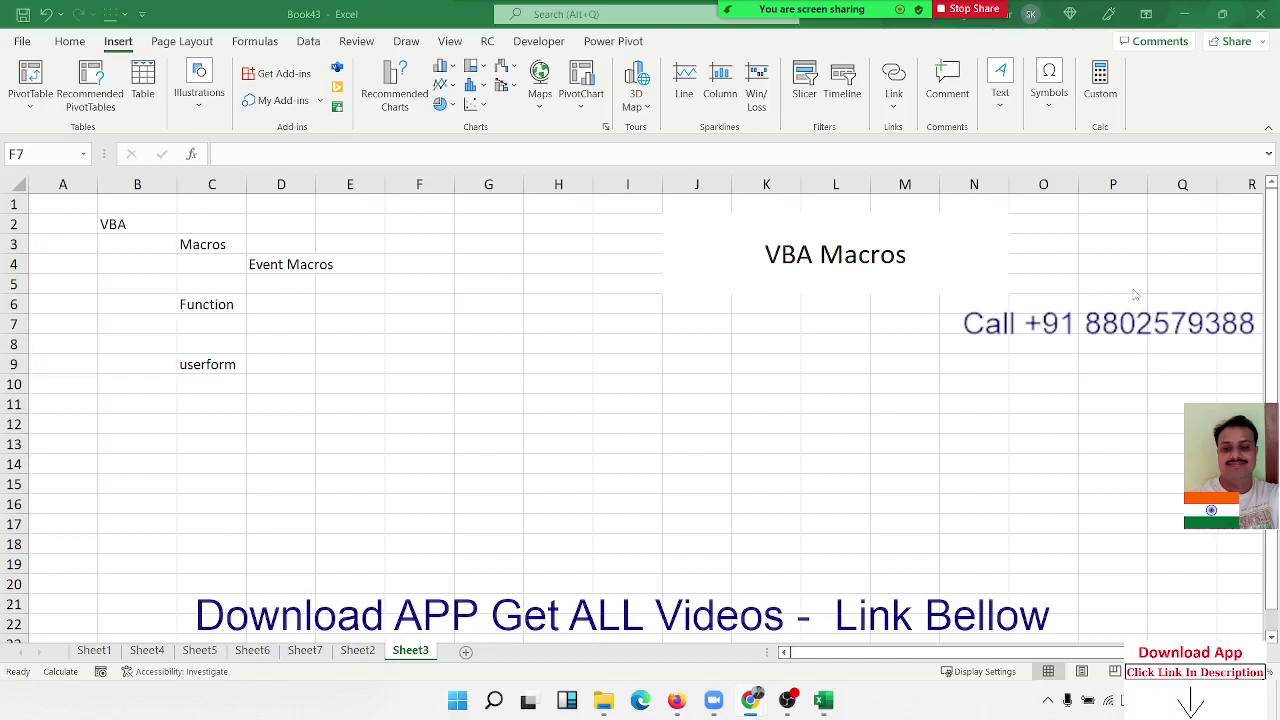
Paste the classified ads websites table into new Sheet8 and widen column B to show full URLs
{"action": "left_click", "coordinate": [465, 651]}
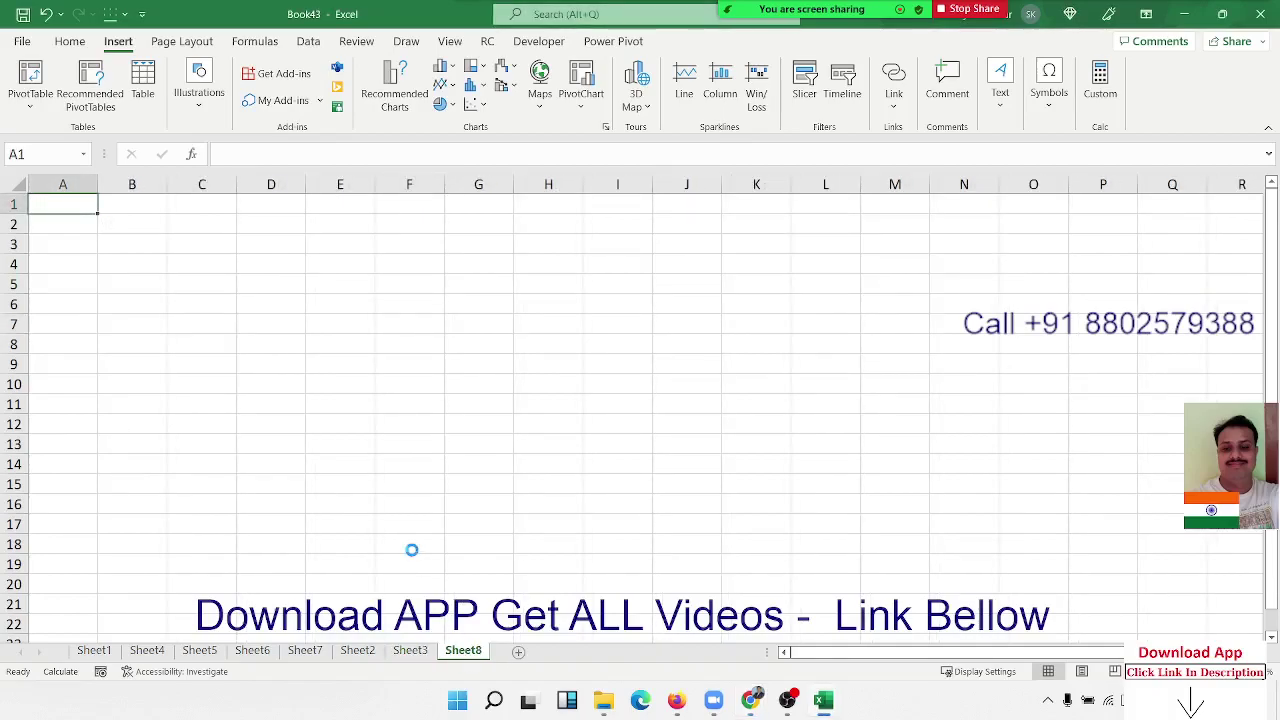
{"action": "key", "text": "ctrl+v"}
{"action": "left_click", "coordinate": [153, 271]}
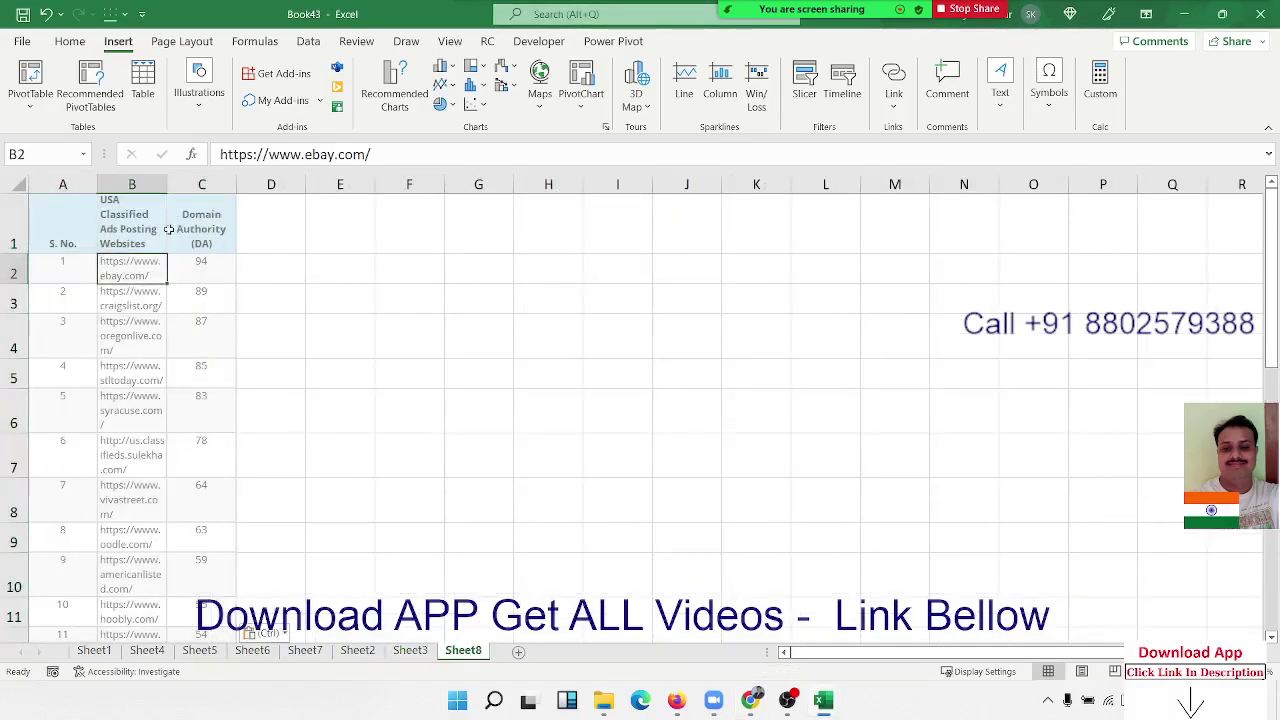
{"action": "left_click_drag", "start_coordinate": [166, 184], "coordinate": [237, 184]}
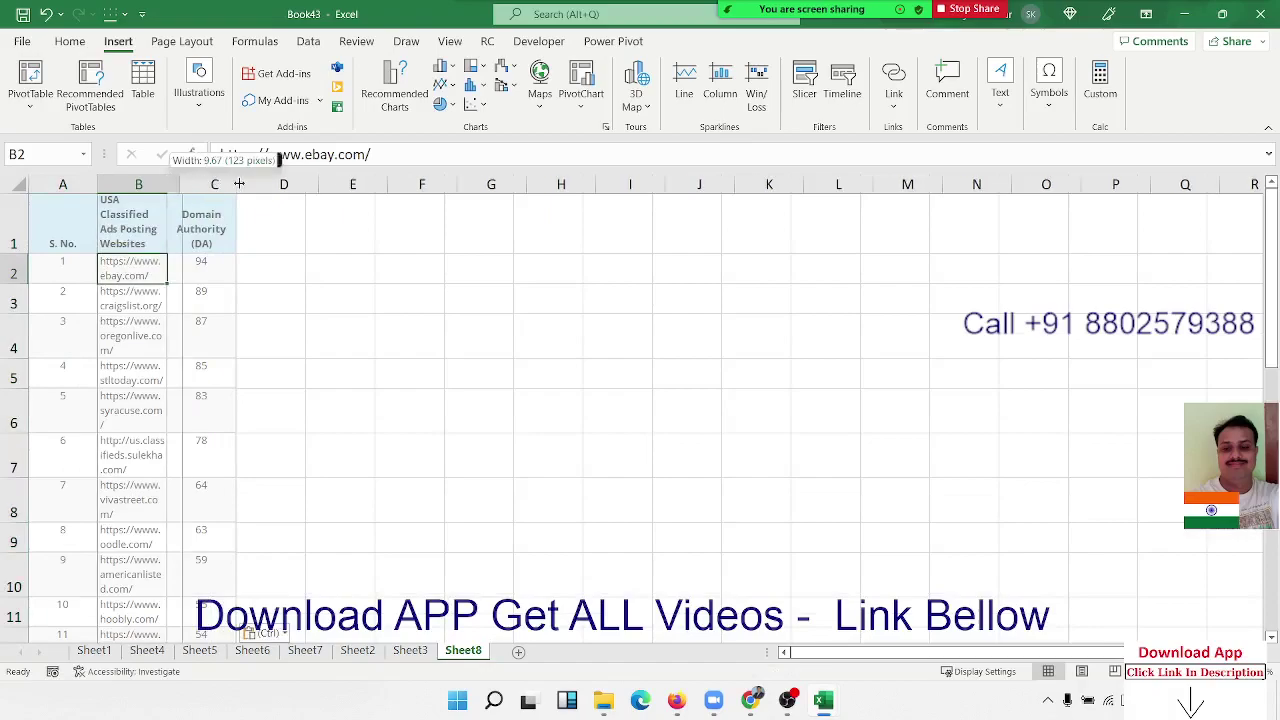
{"action": "double_click", "coordinate": [172, 263]}
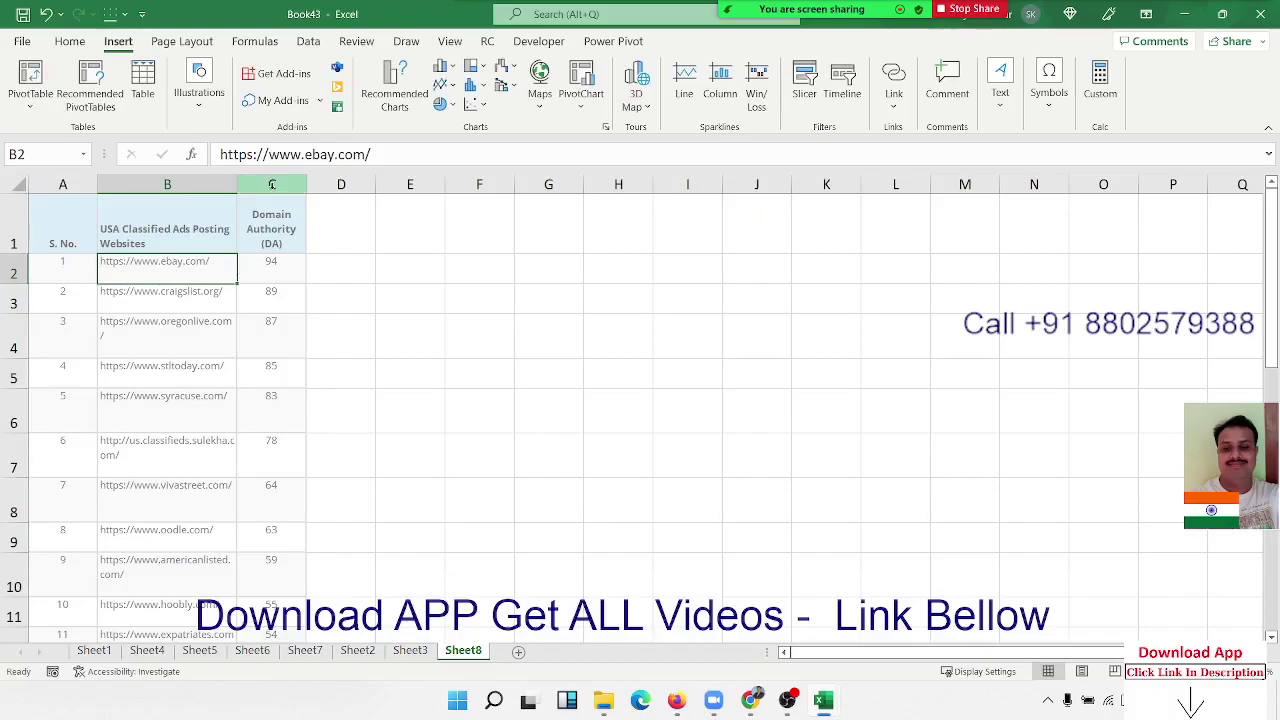
Clear column C and delete the S. No. column so the URLs shift into column A
{"action": "left_click", "coordinate": [272, 183]}
{"action": "key", "text": "Delete"}
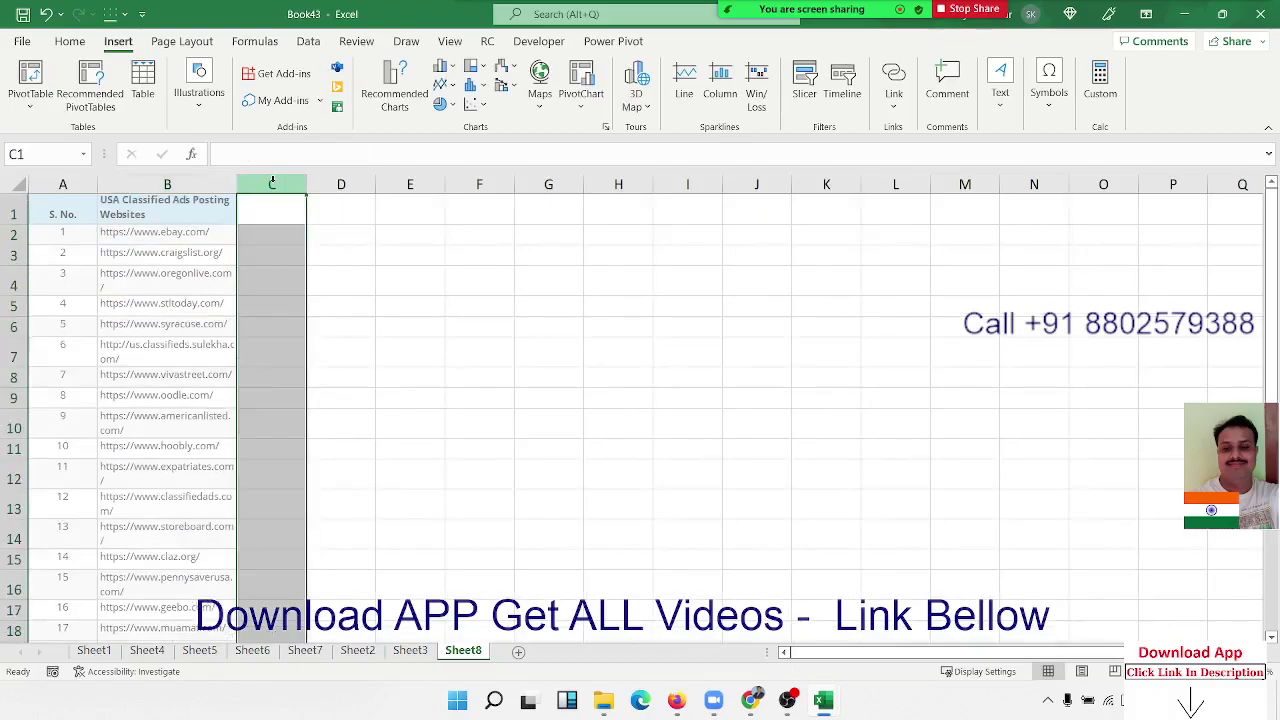
{"action": "key", "text": "ctrl+Home"}
{"action": "key", "text": "ctrl+space"}
{"action": "key", "text": "ctrl+minus"}
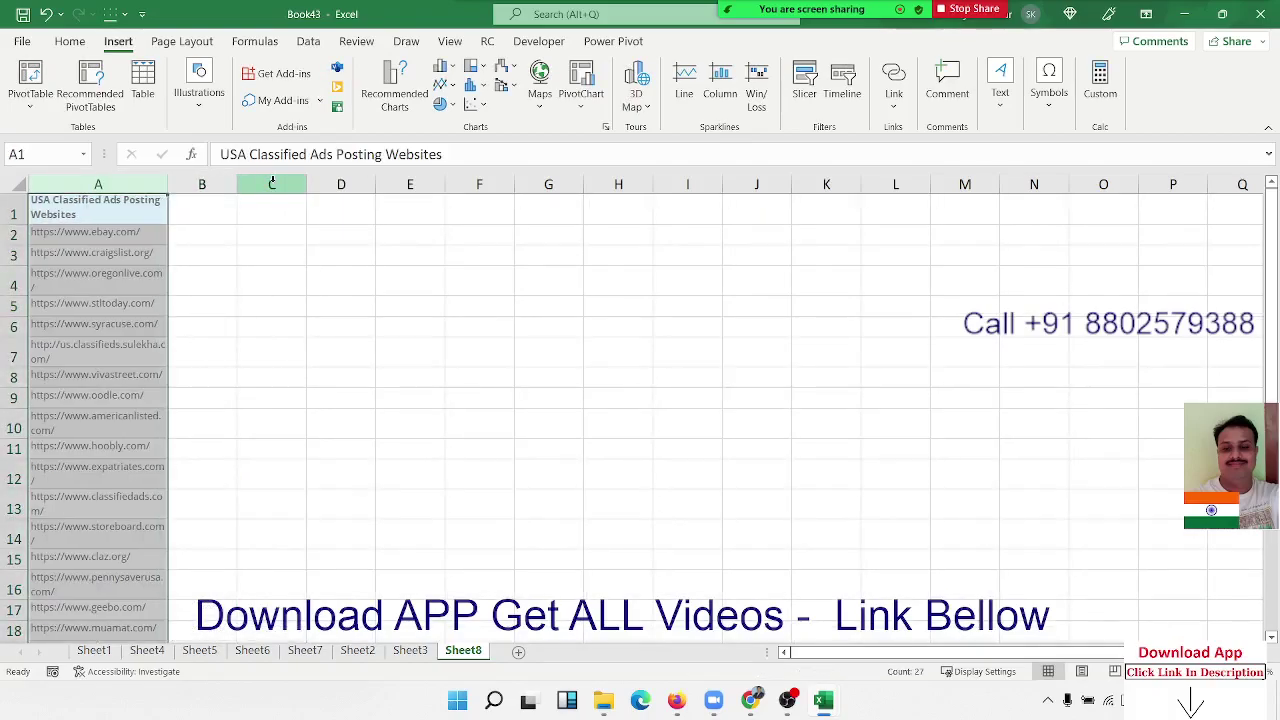
{"action": "key", "text": "Down"}
Check the URL list's extent by selecting A1:A27 from heading to last URL
{"action": "key", "text": "ctrl+Down"}
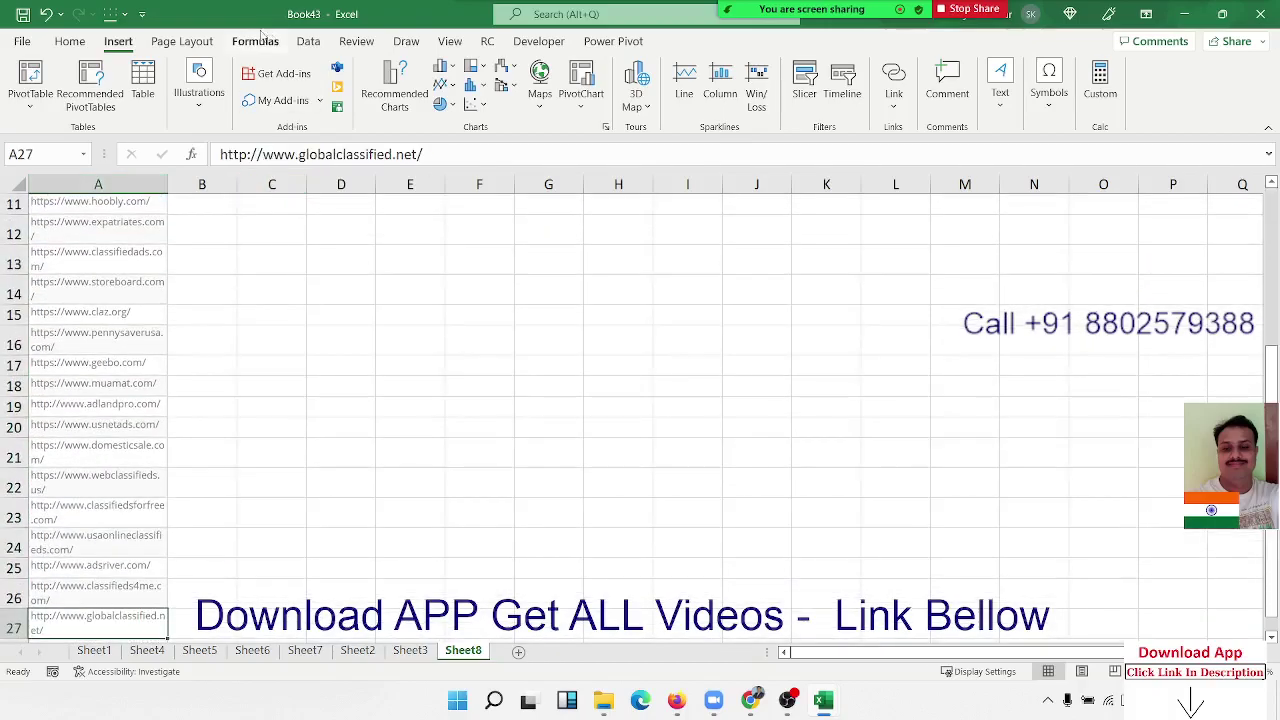
{"action": "left_click", "coordinate": [129, 287]}
{"action": "key", "text": "ctrl+Up"}
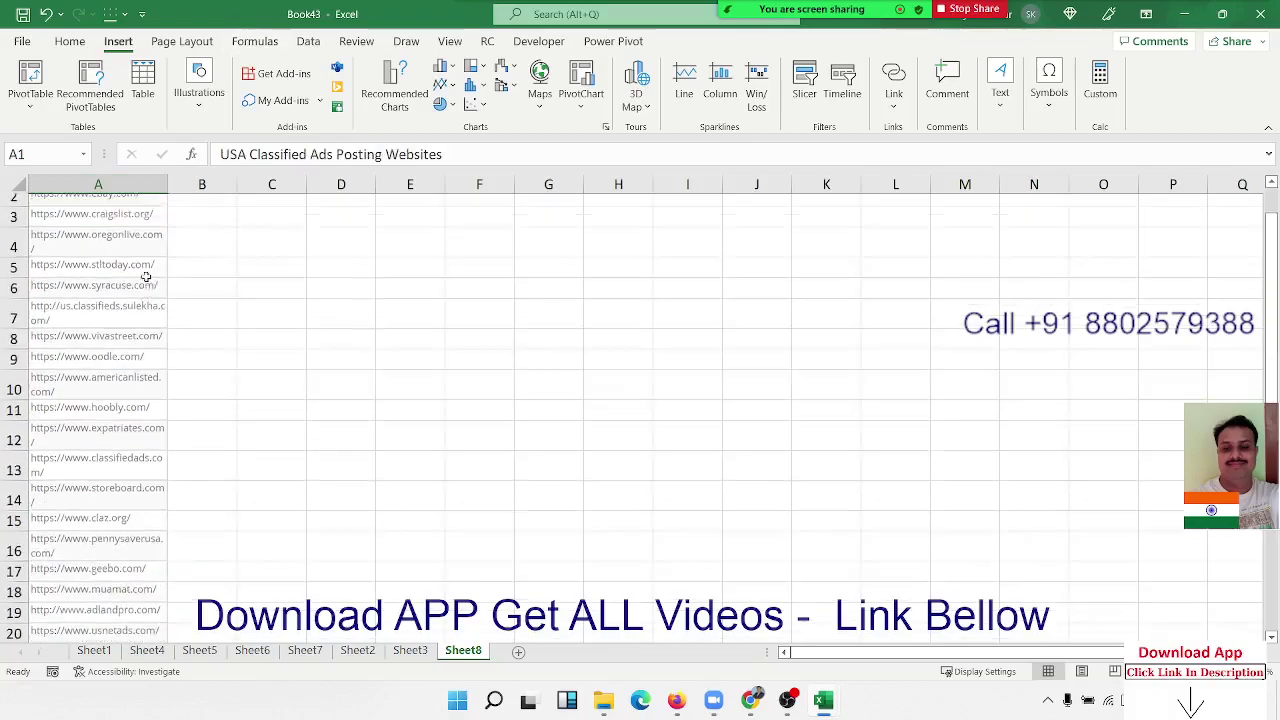
{"action": "key", "text": "ctrl+shift+Down"}
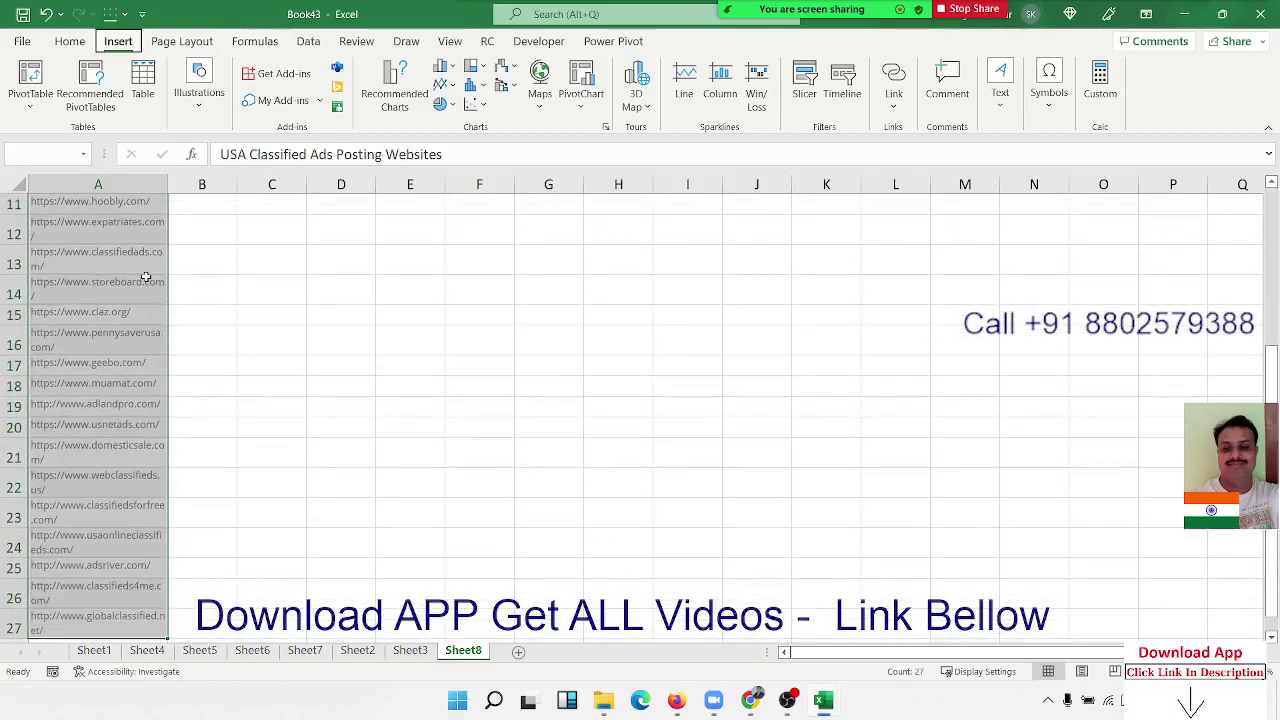
{"action": "scroll", "coordinate": [146, 276], "scroll_direction": "up", "scroll_amount": 4}
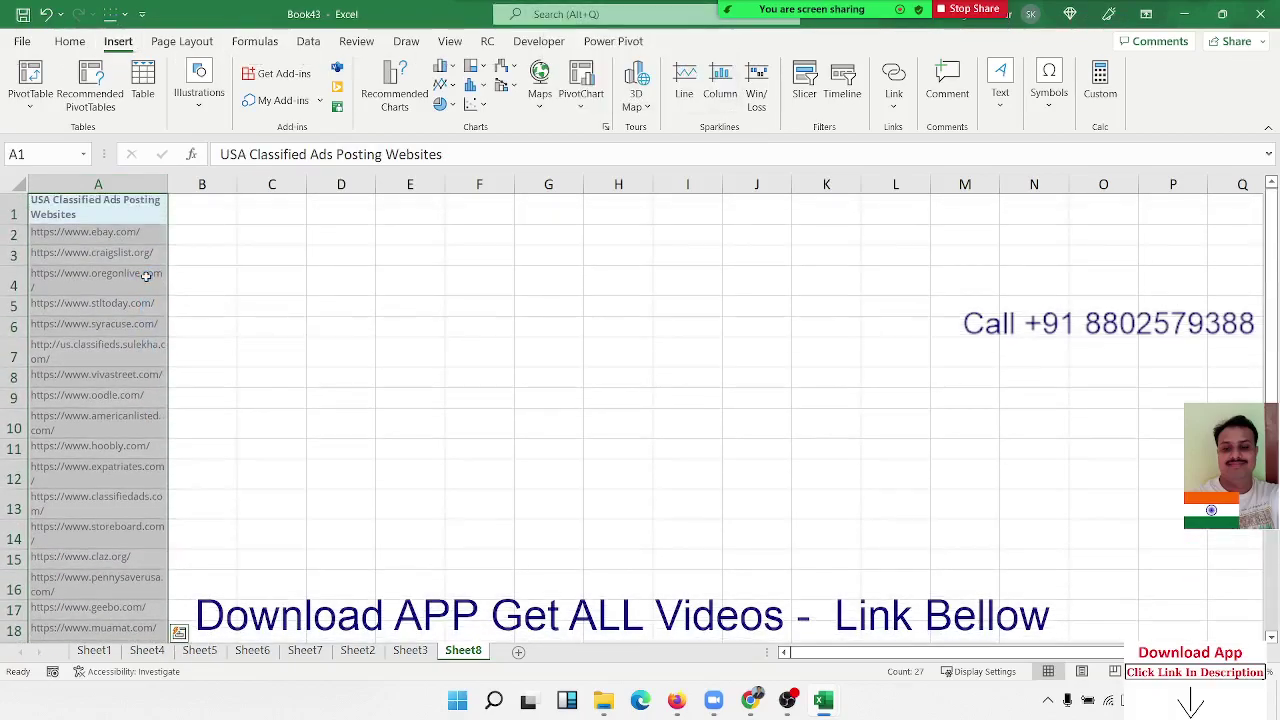
{"action": "left_click", "coordinate": [236, 237]}
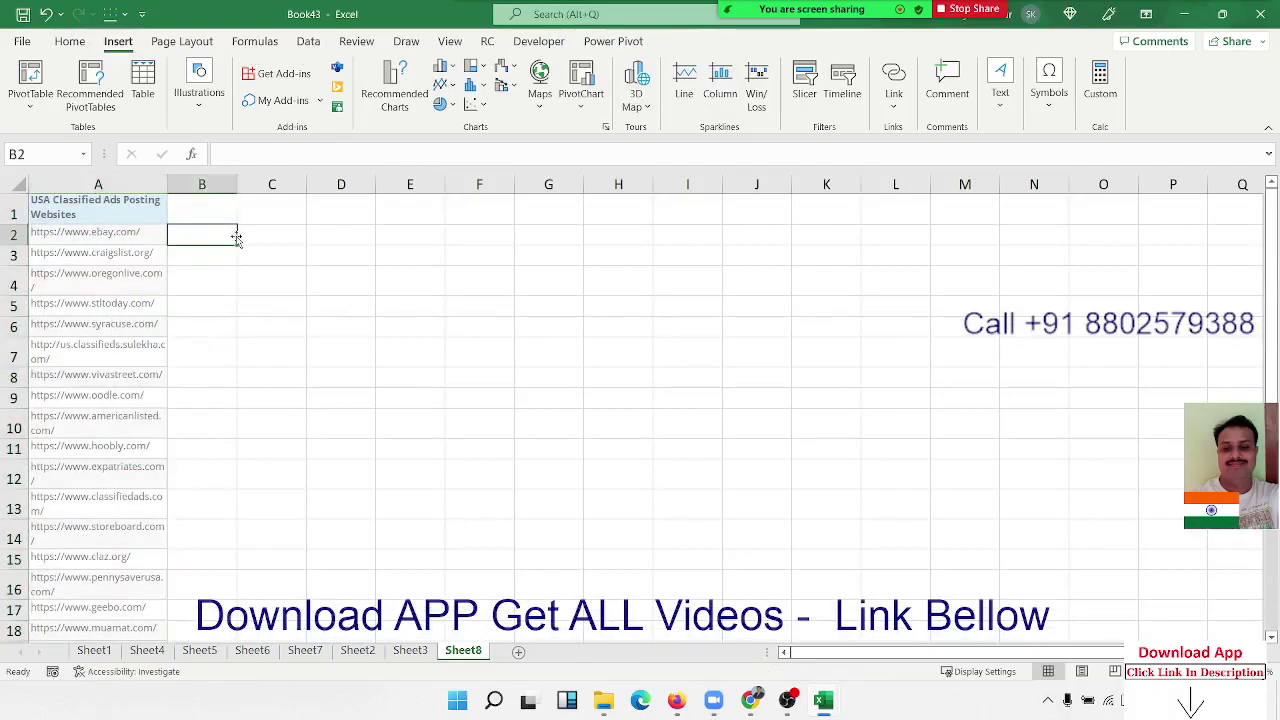
Enter =HYPERLINK(A2) in B2 and fill it down to B27
{"action": "type", "text": "=hy"}
{"action": "key", "text": "Tab"}
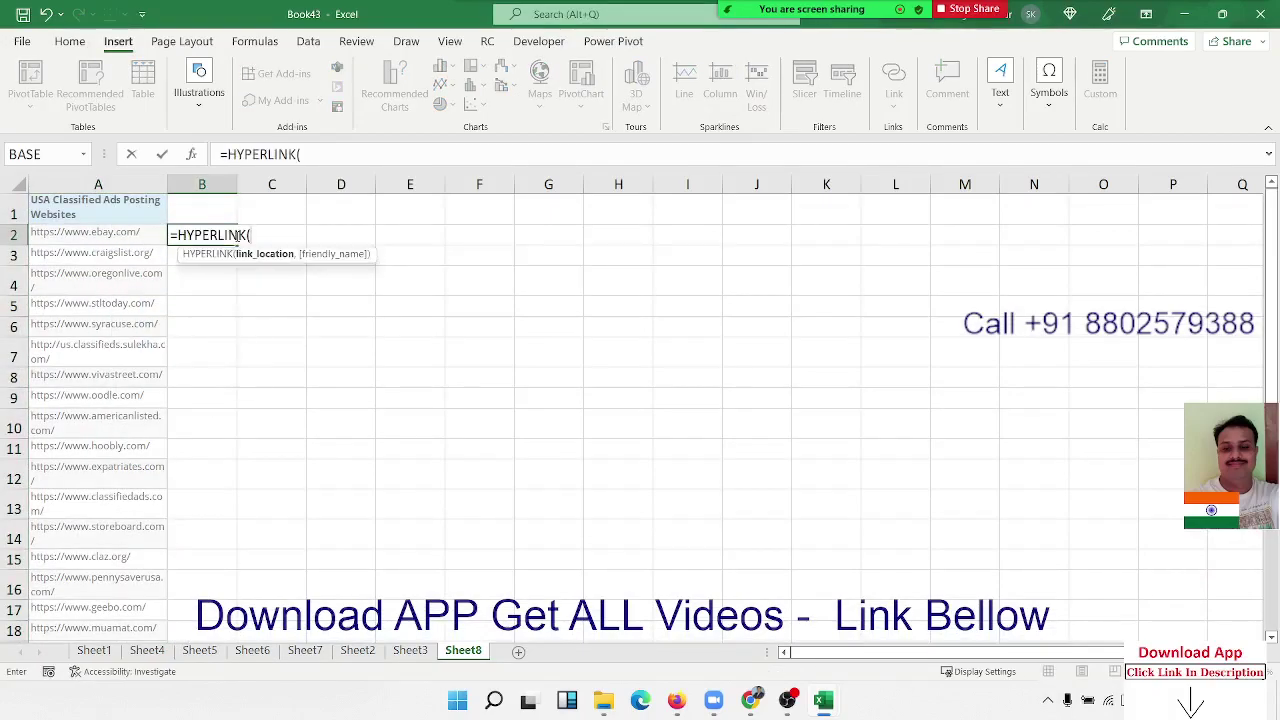
{"action": "key", "text": "Left"}
{"action": "key", "text": "Return"}
{"action": "key", "text": "Up"}
{"action": "key", "text": "Left"}
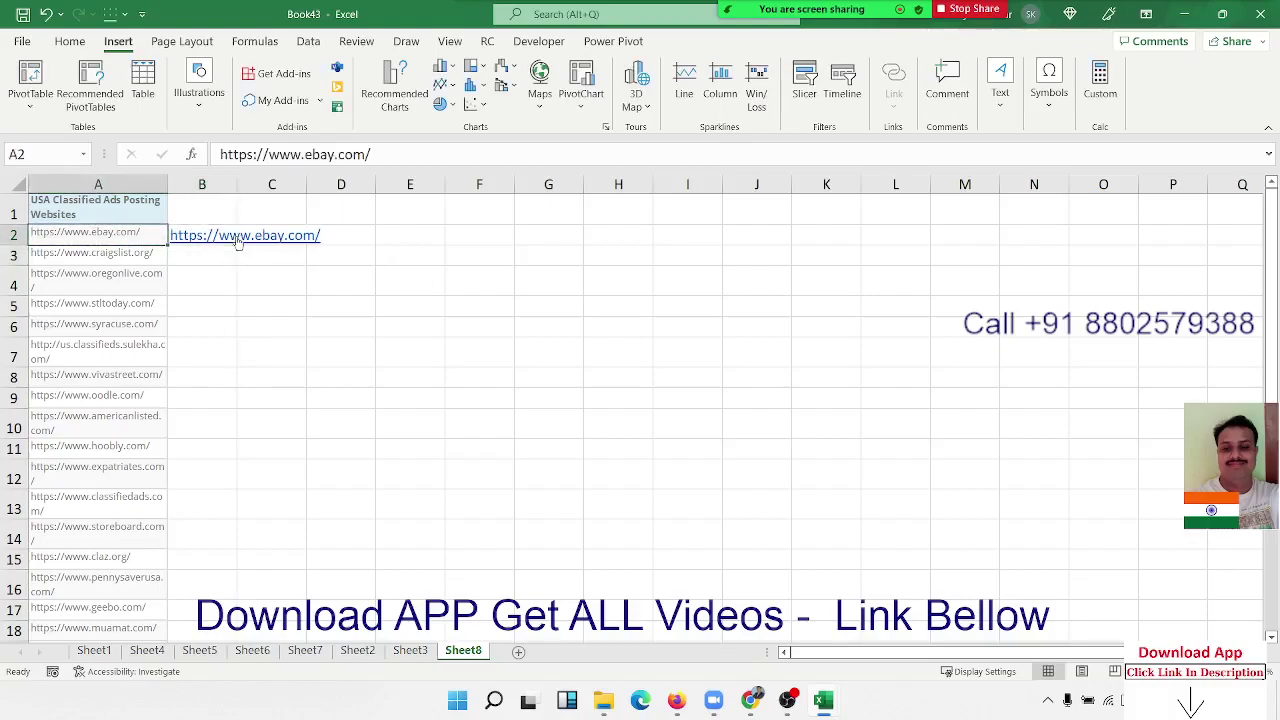
{"action": "key", "text": "ctrl+Down"}
{"action": "key", "text": "Right"}
{"action": "key", "text": "ctrl+shift+Up"}
{"action": "key", "text": "ctrl+d"}
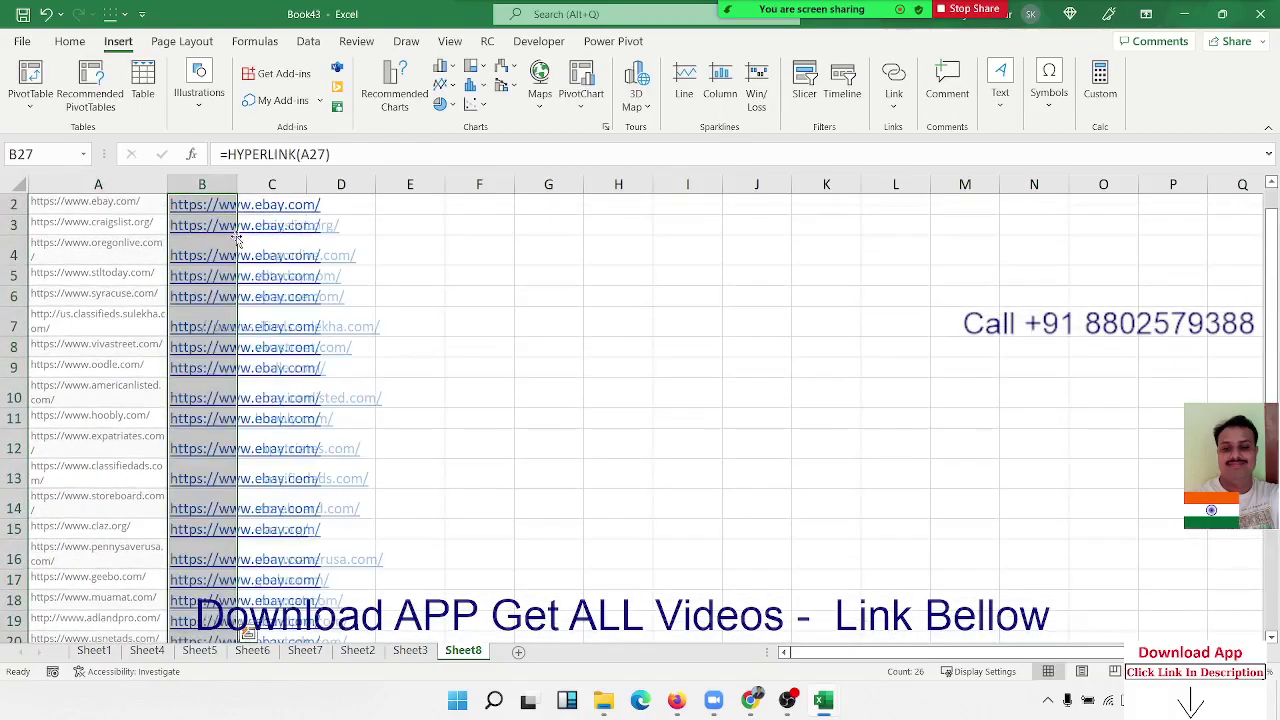
Paste the link formulas back as values and delete the plain-text URL column
{"action": "key", "text": "ctrl+c"}
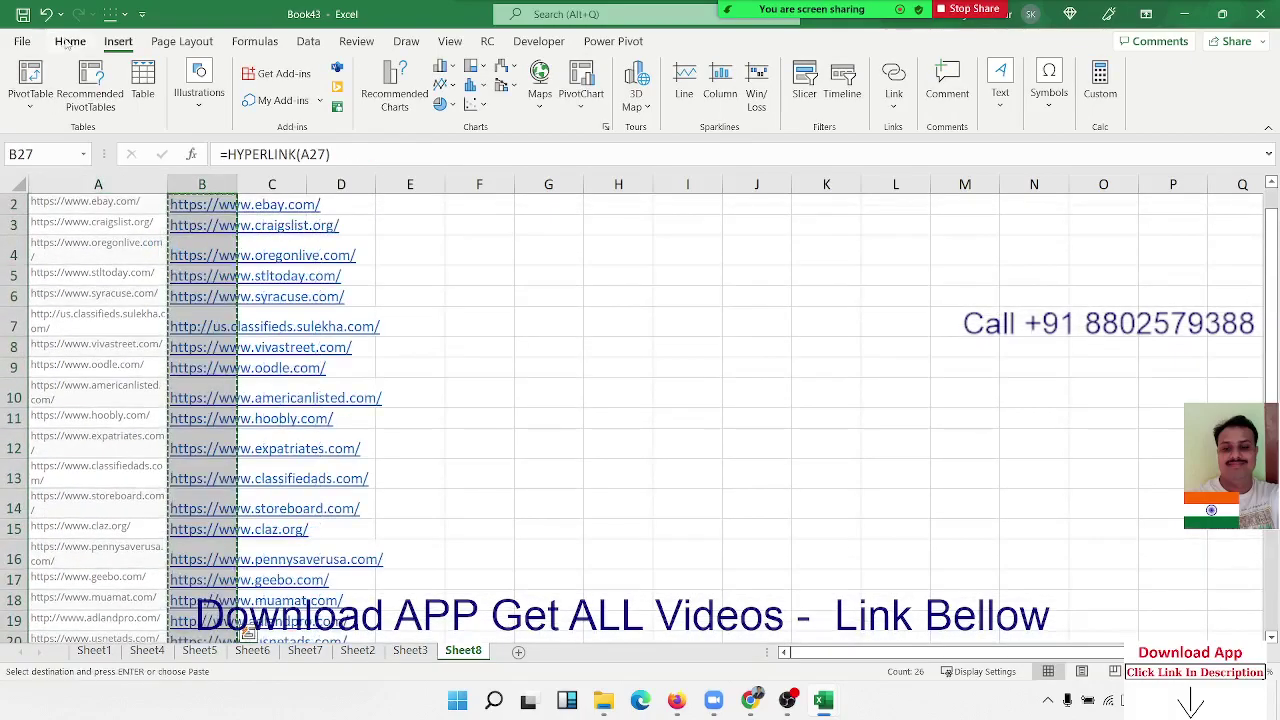
{"action": "left_click", "coordinate": [69, 41]}
{"action": "left_click", "coordinate": [24, 106]}
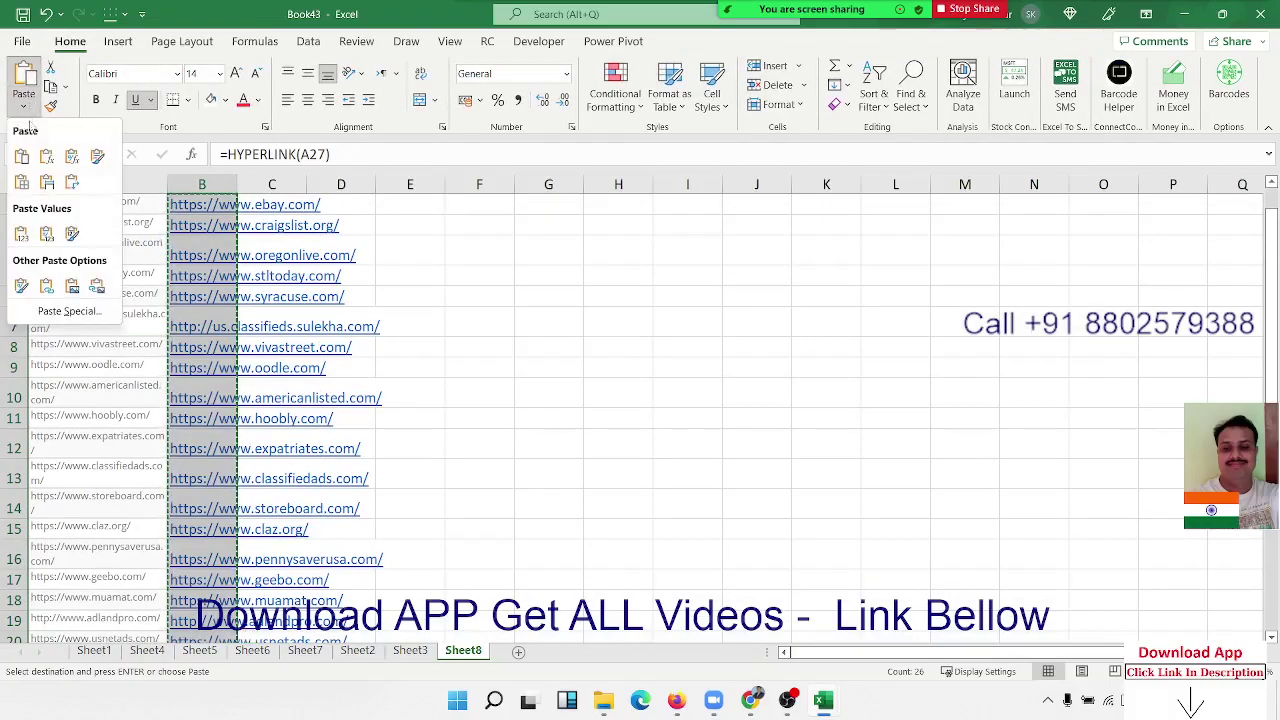
{"action": "left_click", "coordinate": [21, 233]}
{"action": "scroll", "coordinate": [251, 449], "scroll_direction": "down", "scroll_amount": 6}
{"action": "left_click", "coordinate": [74, 186]}
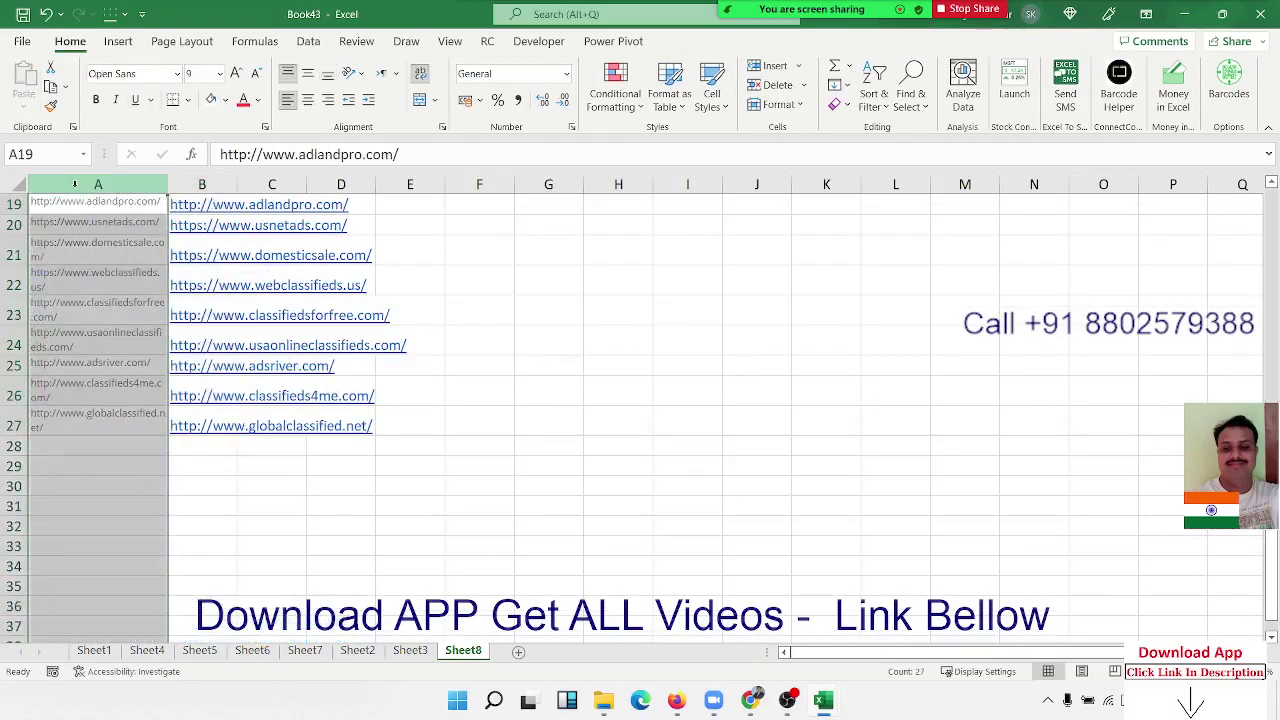
{"action": "key", "text": "ctrl+minus"}
{"action": "key", "text": "ctrl+Home"}
{"action": "key", "text": "Down"}
{"action": "key", "text": "Down"}
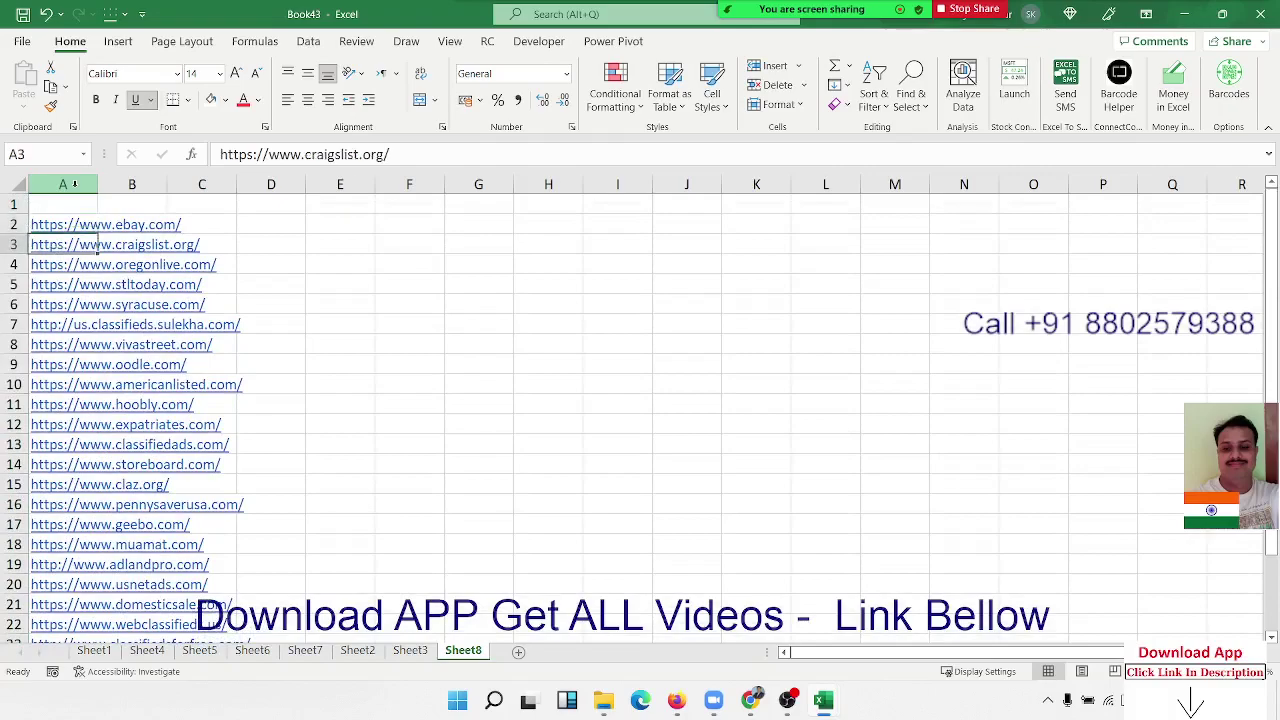
{"action": "key", "text": "Up"}
{"action": "key", "text": "Down"}
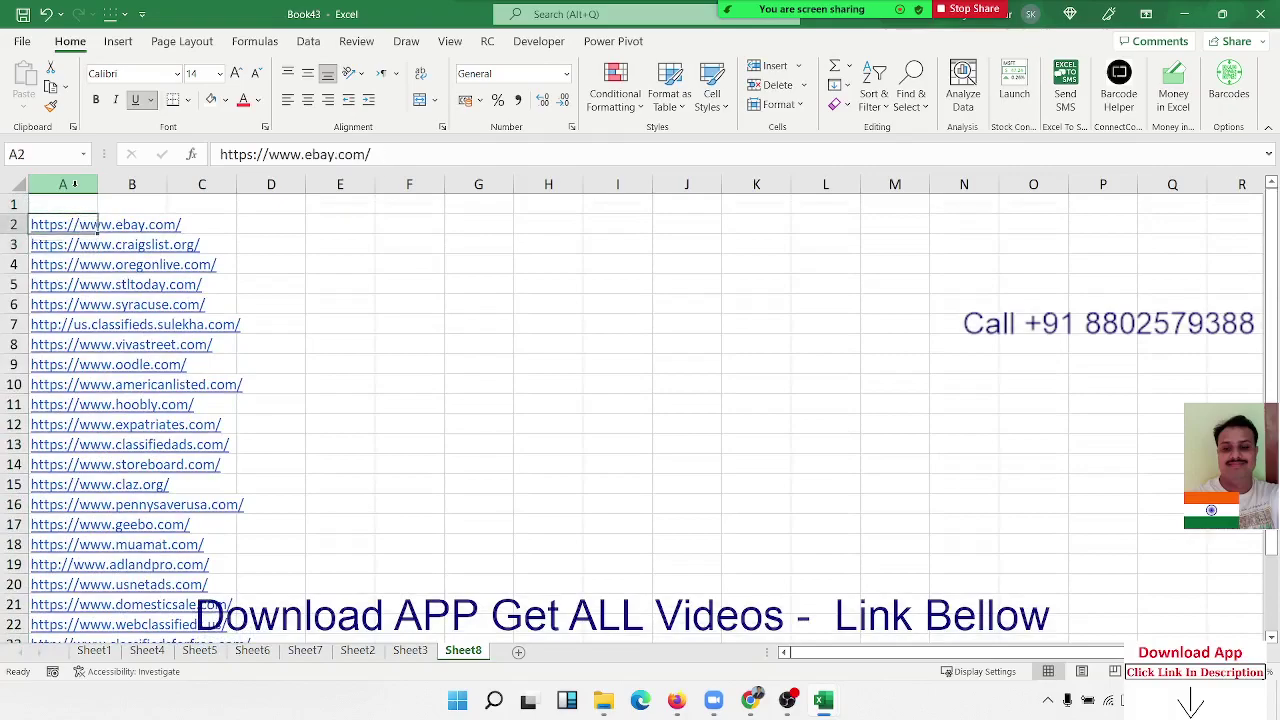
Type Ebuy into A2, then undo the rename and the column width change
{"action": "type", "text": "E"}
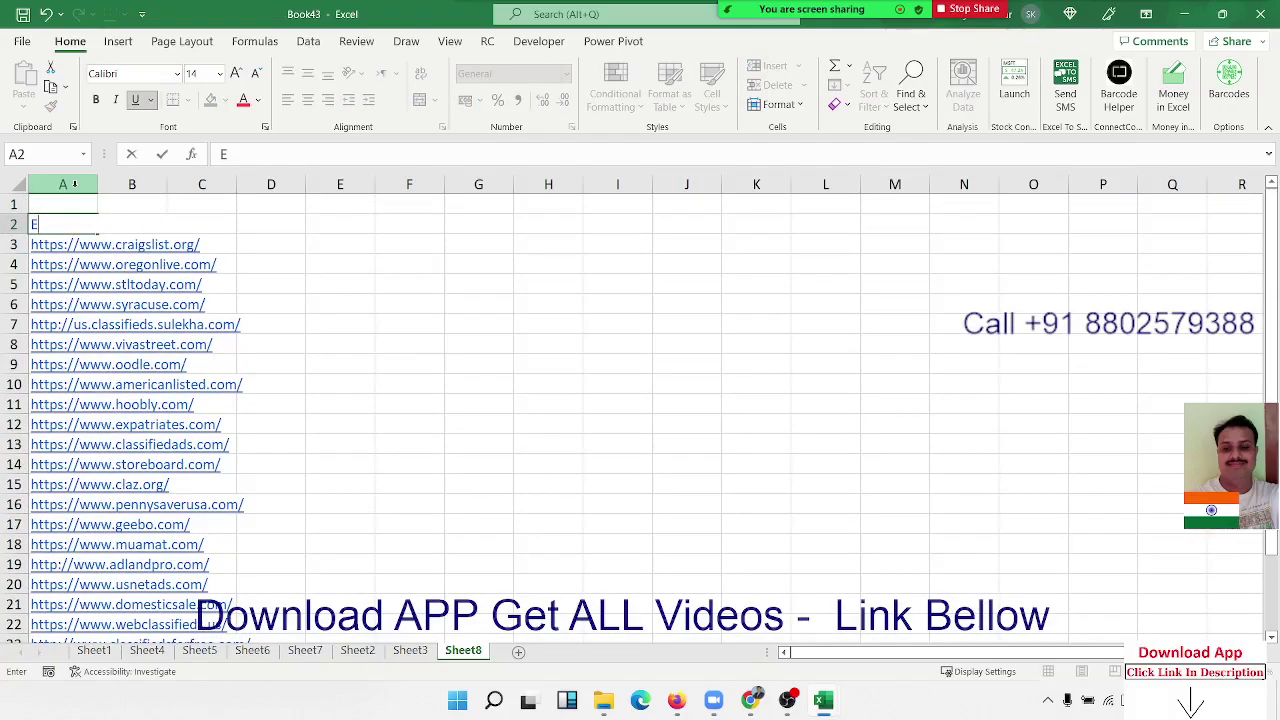
{"action": "type", "text": "bu"}
{"action": "type", "text": "y"}
{"action": "key", "text": "Return"}
{"action": "key", "text": "Up"}
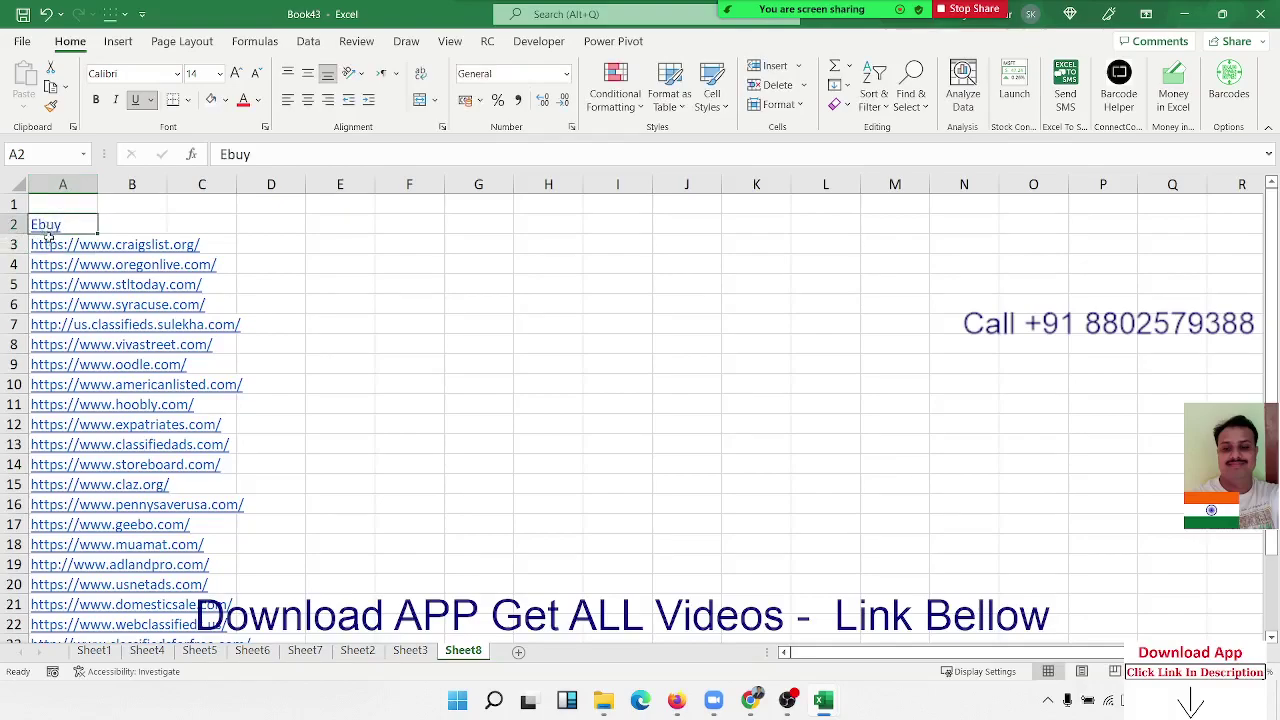
{"action": "left_click", "coordinate": [199, 246]}
{"action": "left_click", "coordinate": [42, 246]}
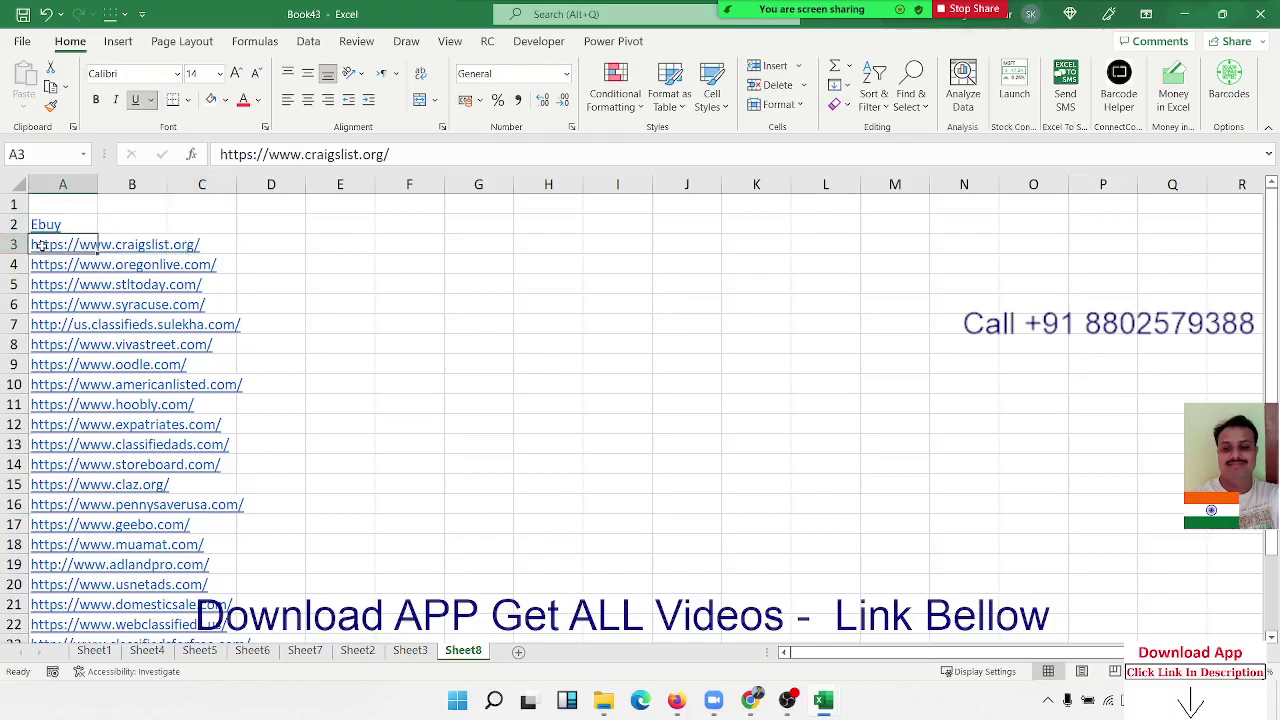
{"action": "double_click", "coordinate": [98, 184]}
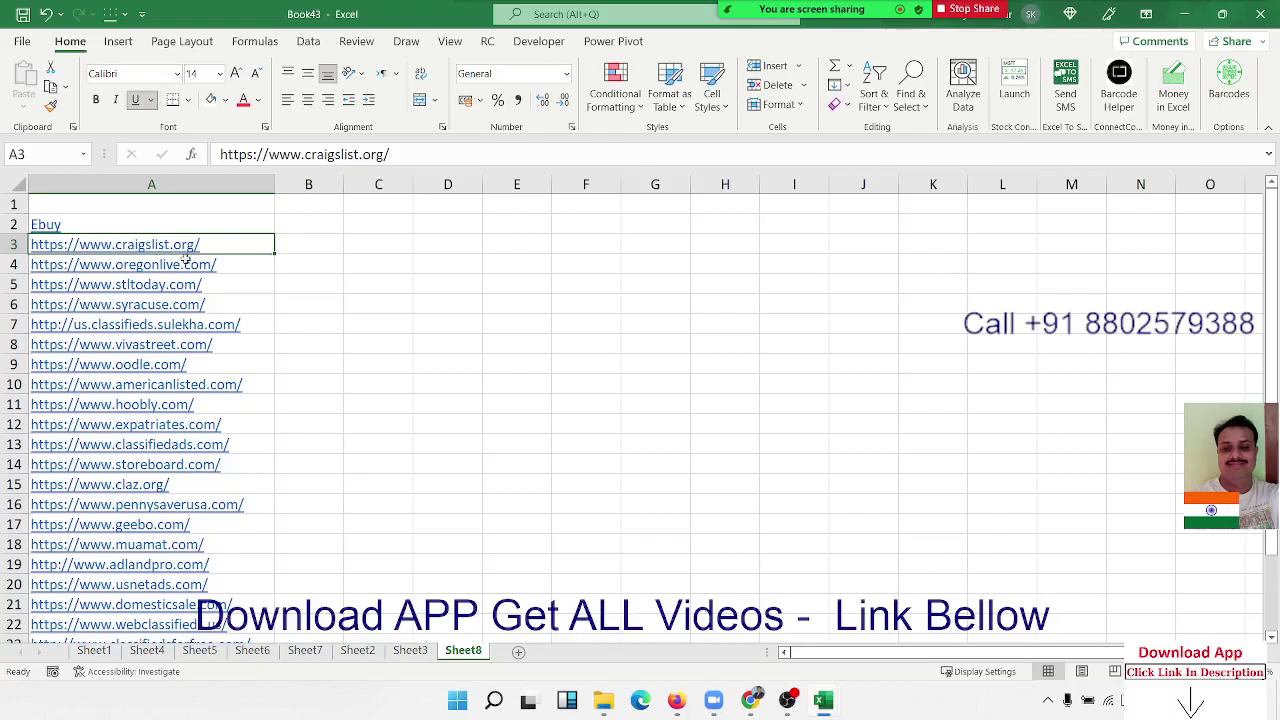
{"action": "key", "text": "ctrl+z"}
{"action": "key", "text": "ctrl+z"}
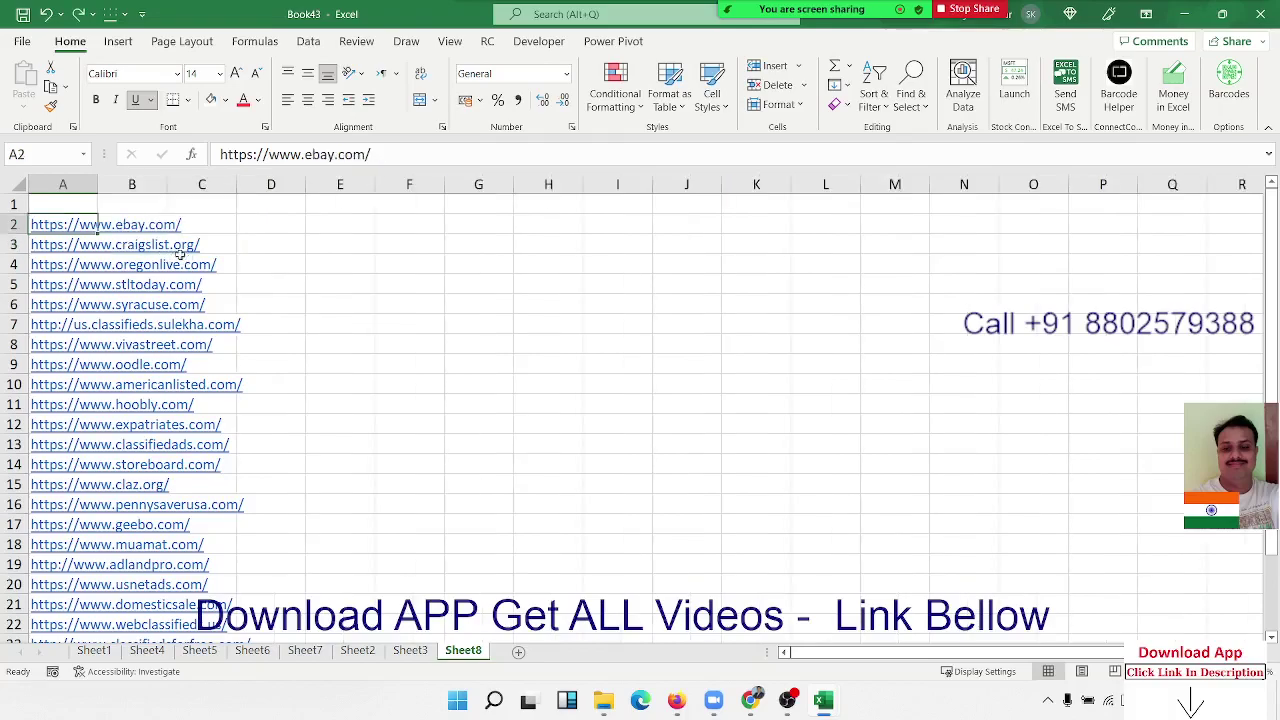
{"action": "key", "text": "ctrl+y"}
{"action": "key", "text": "ctrl+y"}
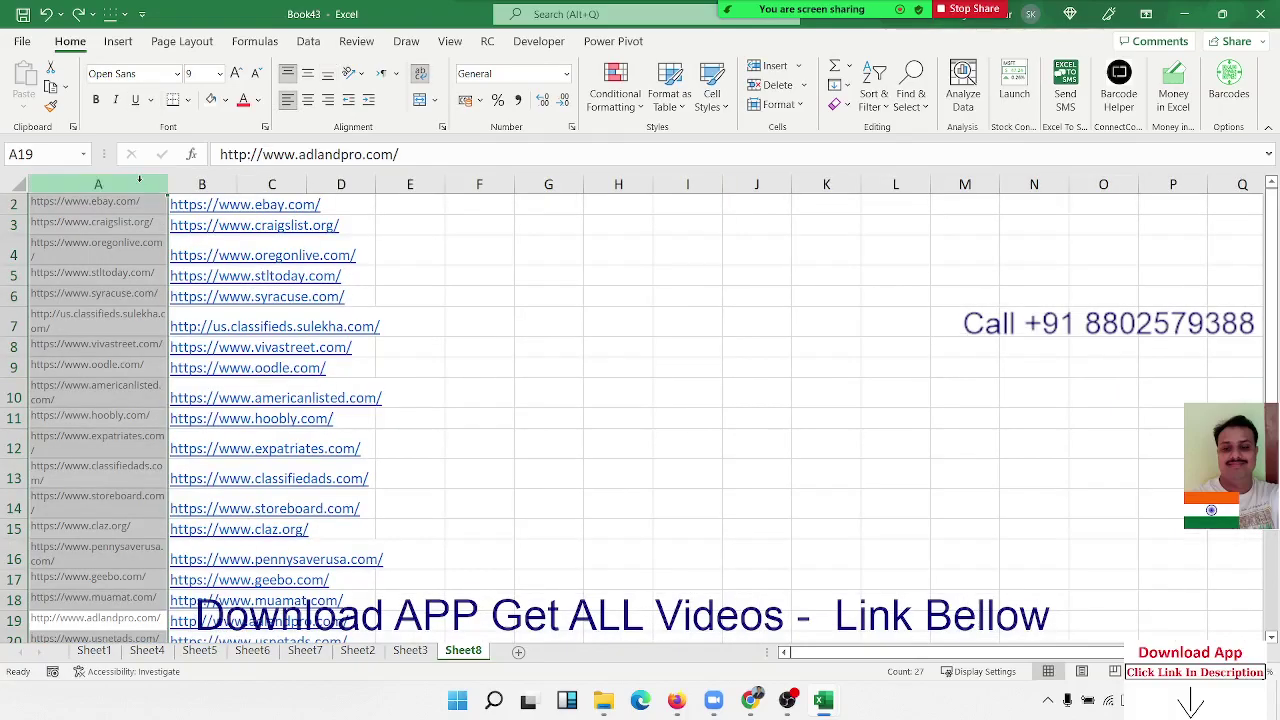
Hide the plain-text URL column A, copying column B's link cells along the way
{"action": "right_click", "coordinate": [140, 186]}
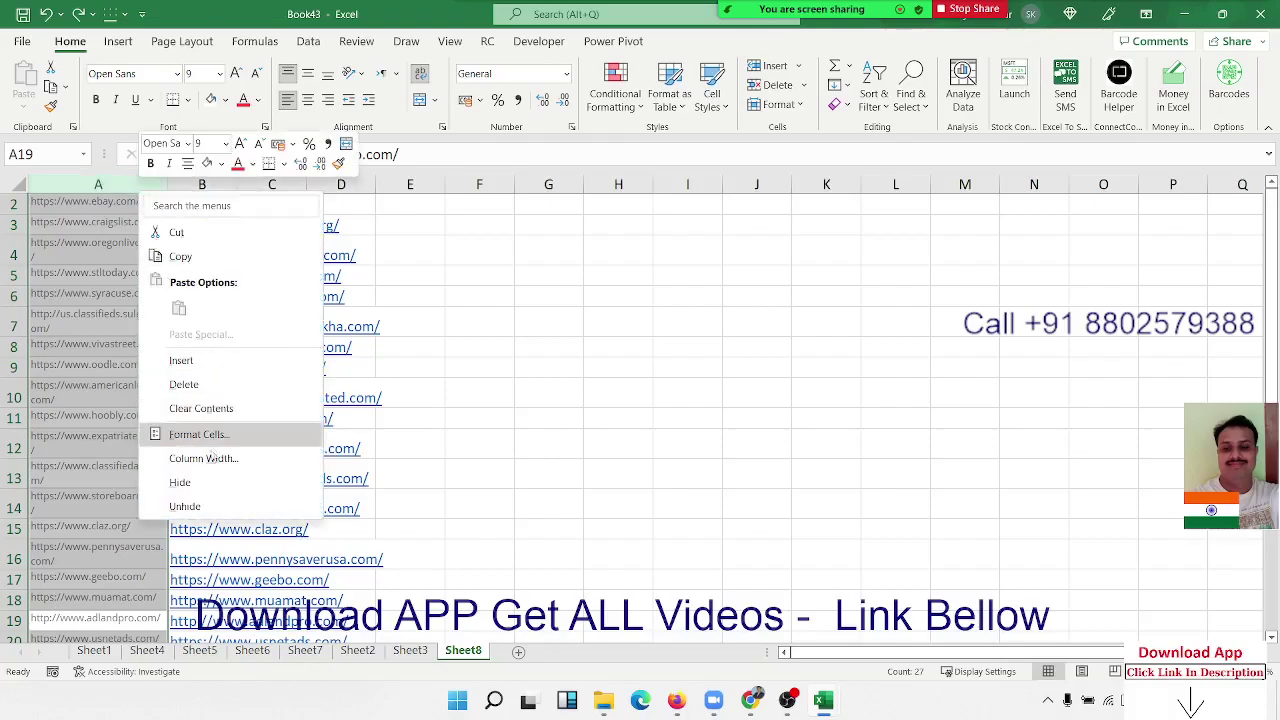
{"action": "left_click", "coordinate": [180, 482]}
{"action": "left_click", "coordinate": [160, 231]}
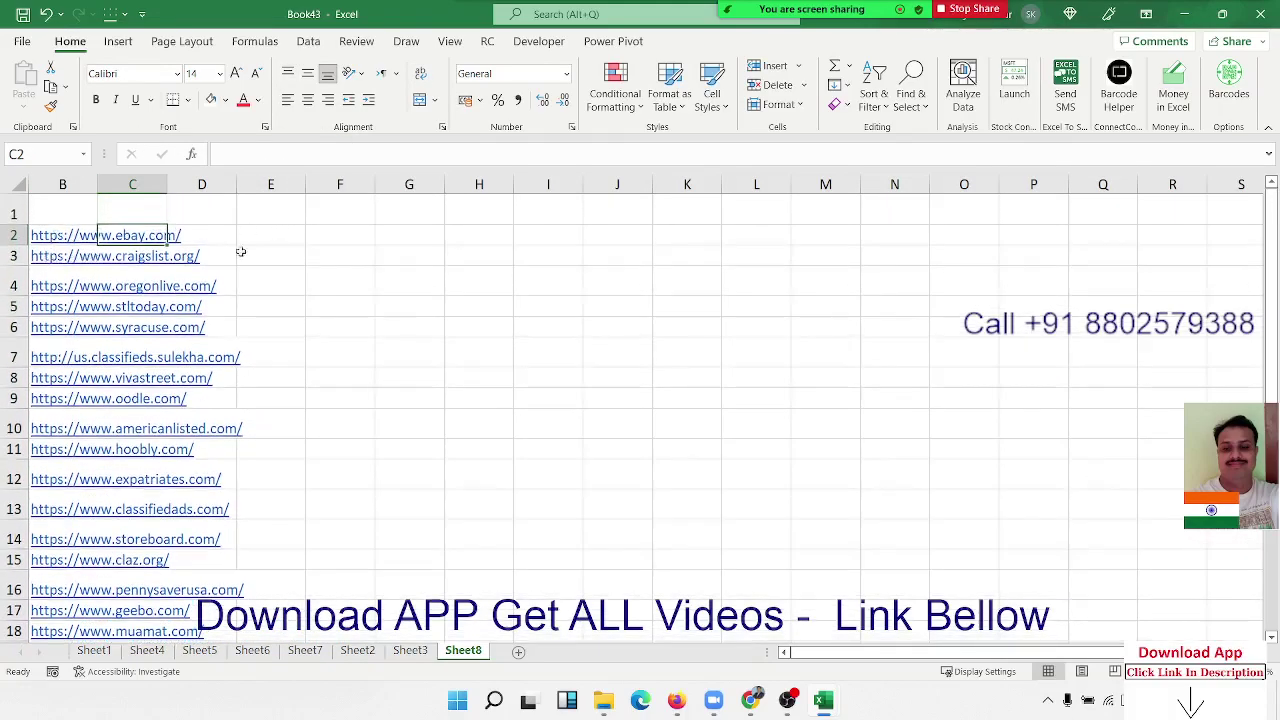
{"action": "left_click", "coordinate": [330, 257]}
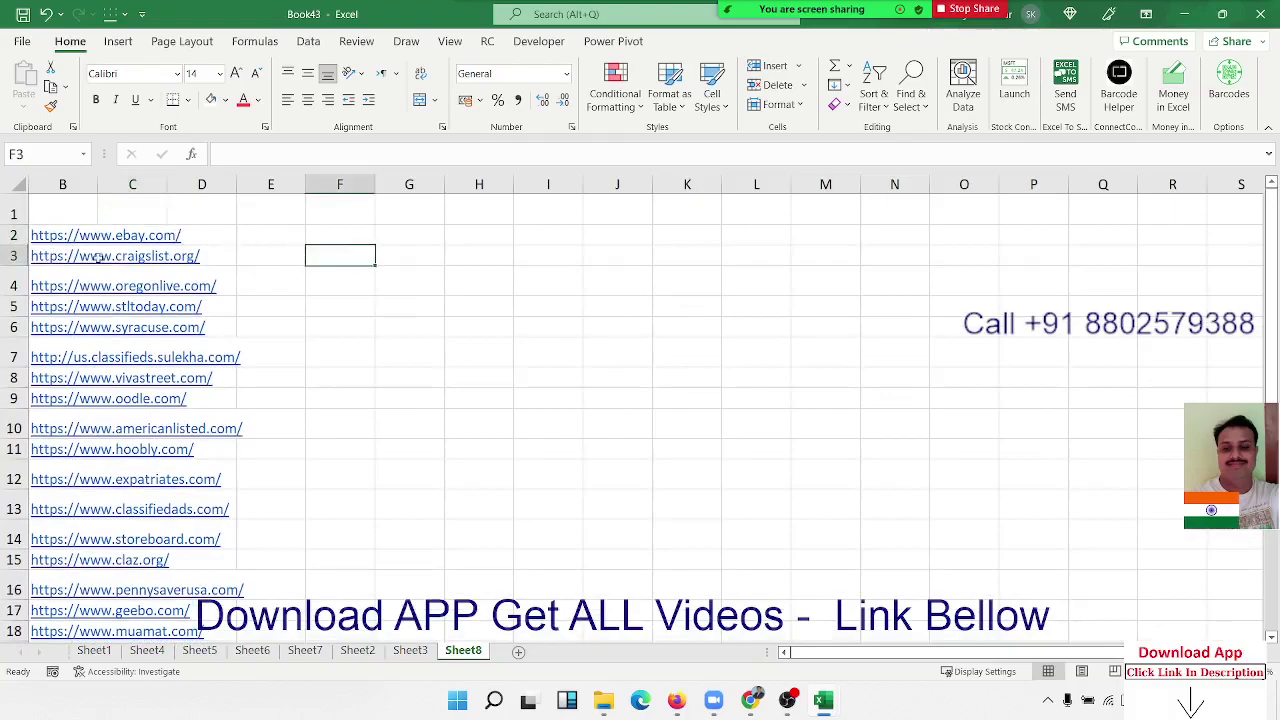
{"action": "left_click", "coordinate": [47, 236]}
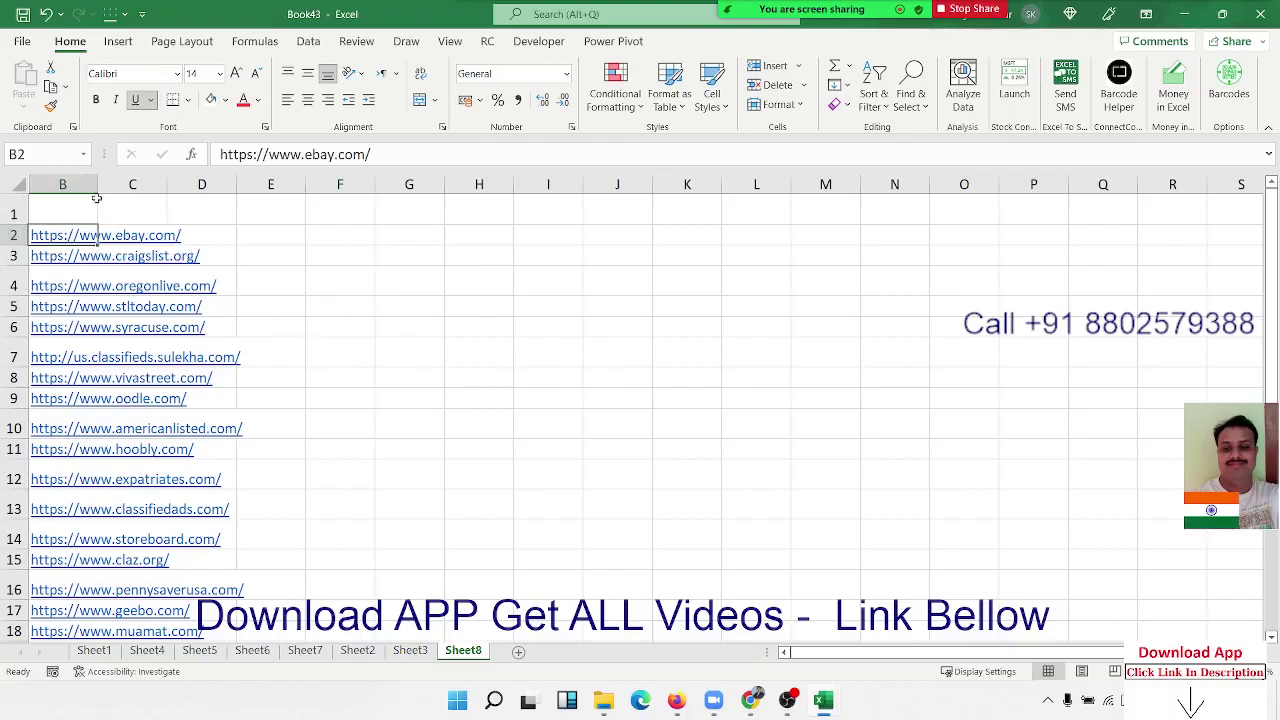
{"action": "key", "text": "F2"}
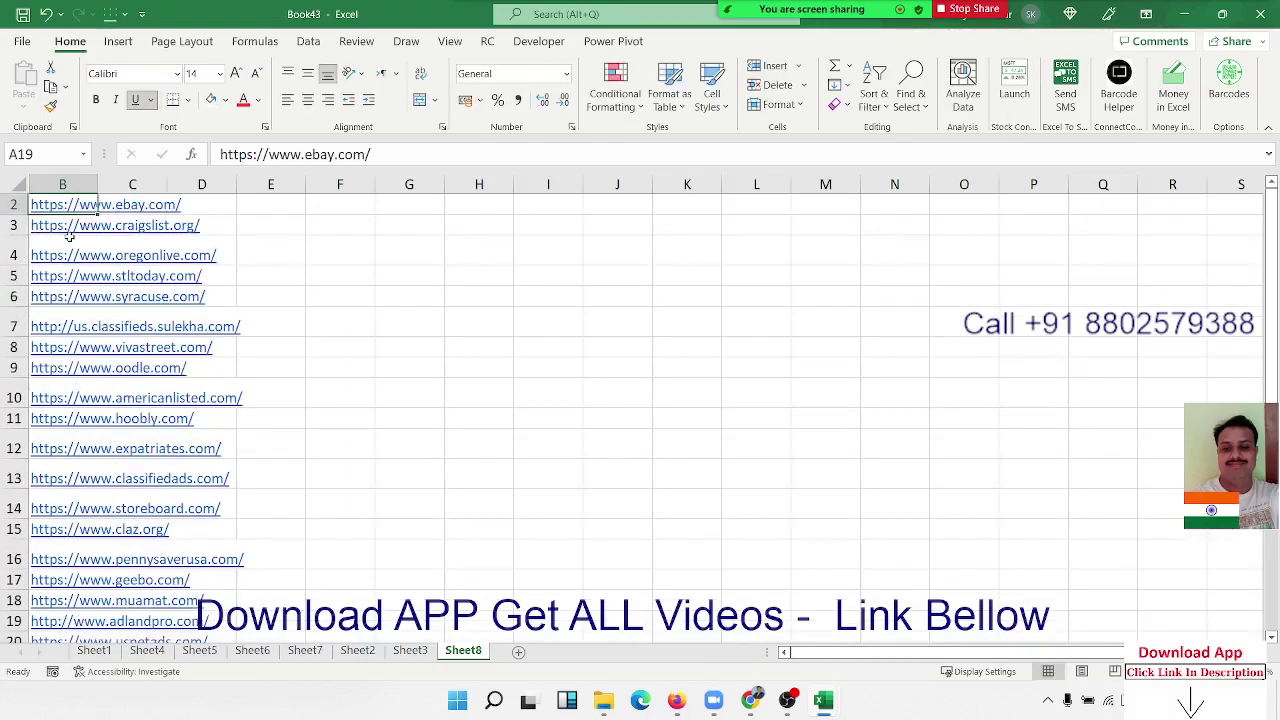
{"action": "left_click_drag", "start_coordinate": [202, 204], "coordinate": [202, 628]}
{"action": "key", "text": "ctrl+c"}
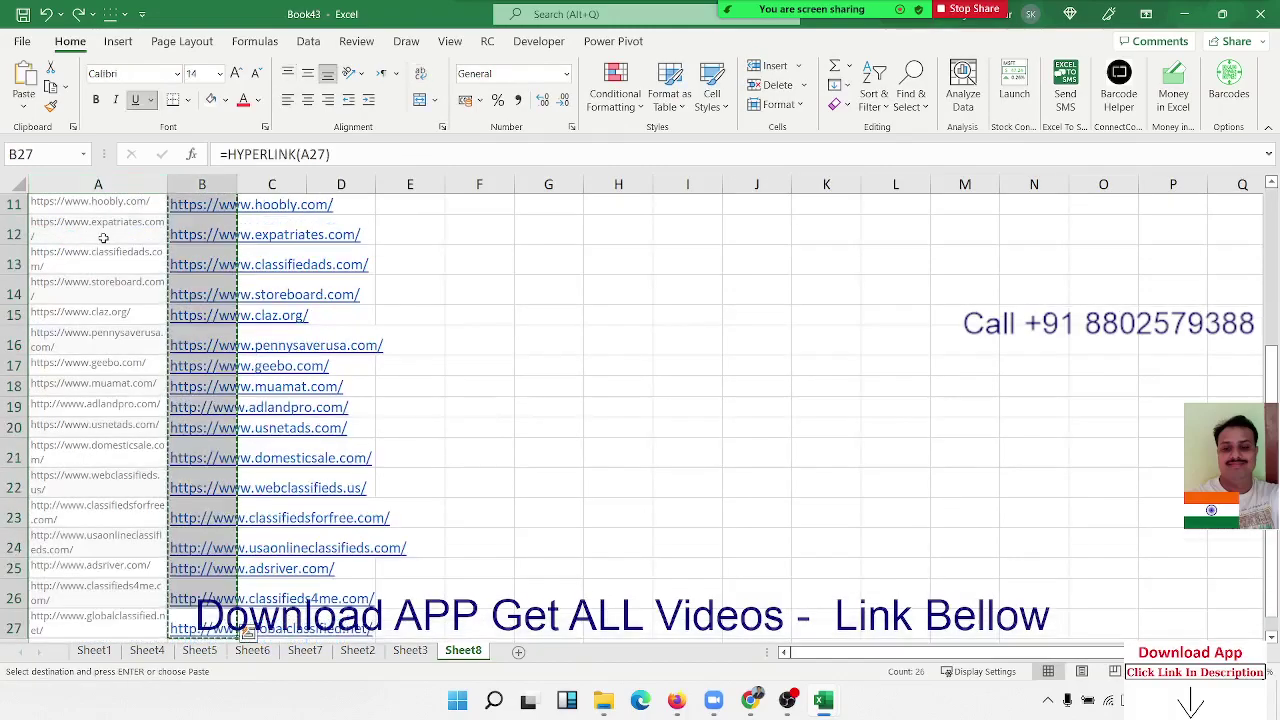
{"action": "left_click", "coordinate": [123, 183]}
{"action": "right_click", "coordinate": [125, 186]}
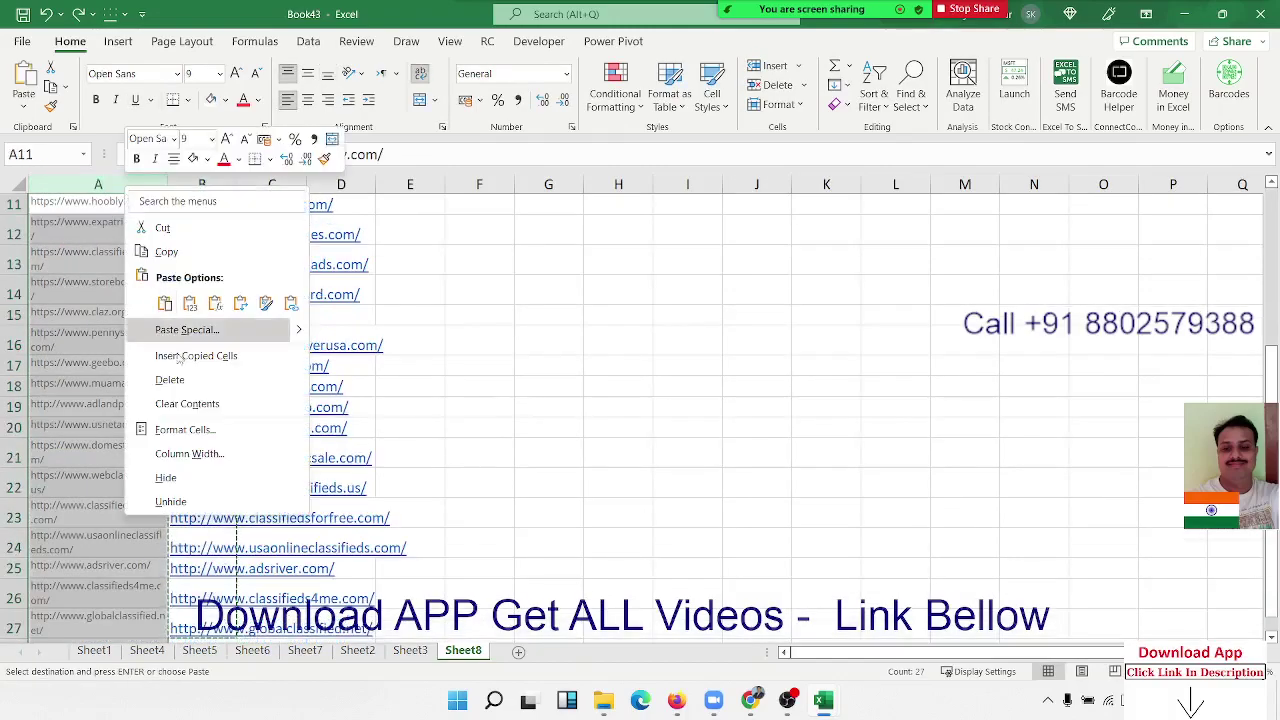
{"action": "left_click", "coordinate": [166, 477]}
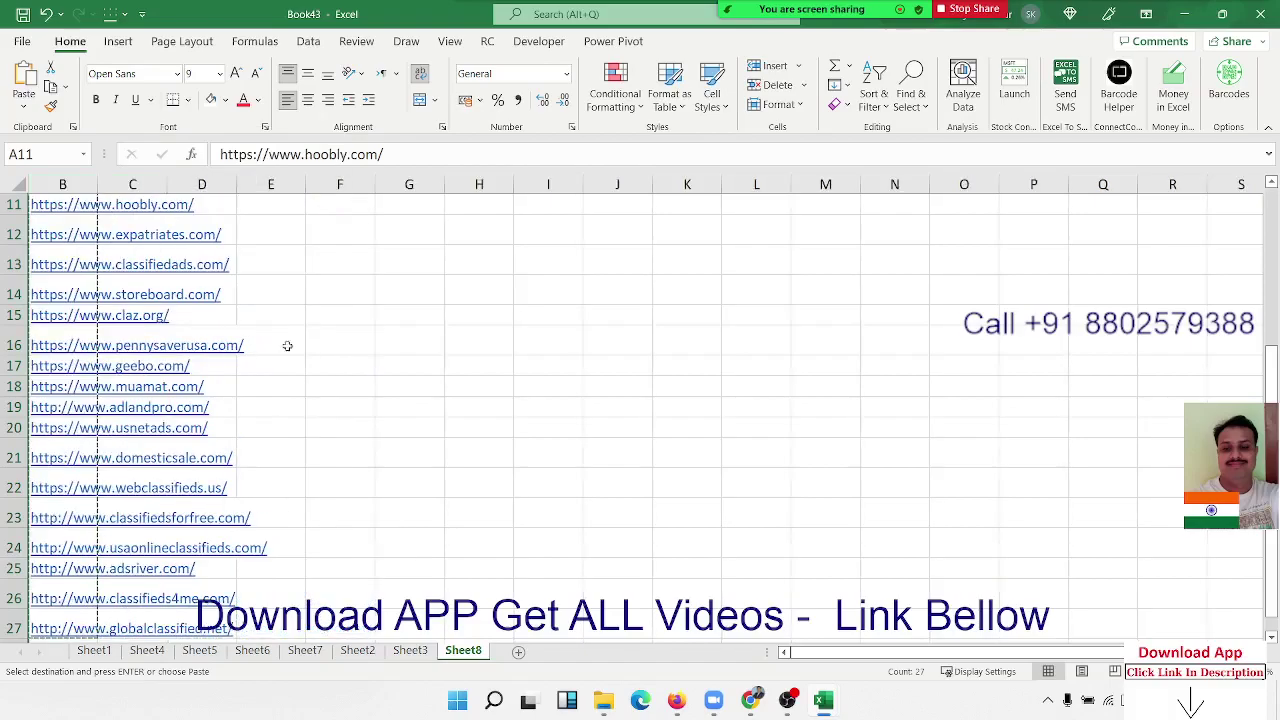
{"action": "left_click", "coordinate": [340, 332]}
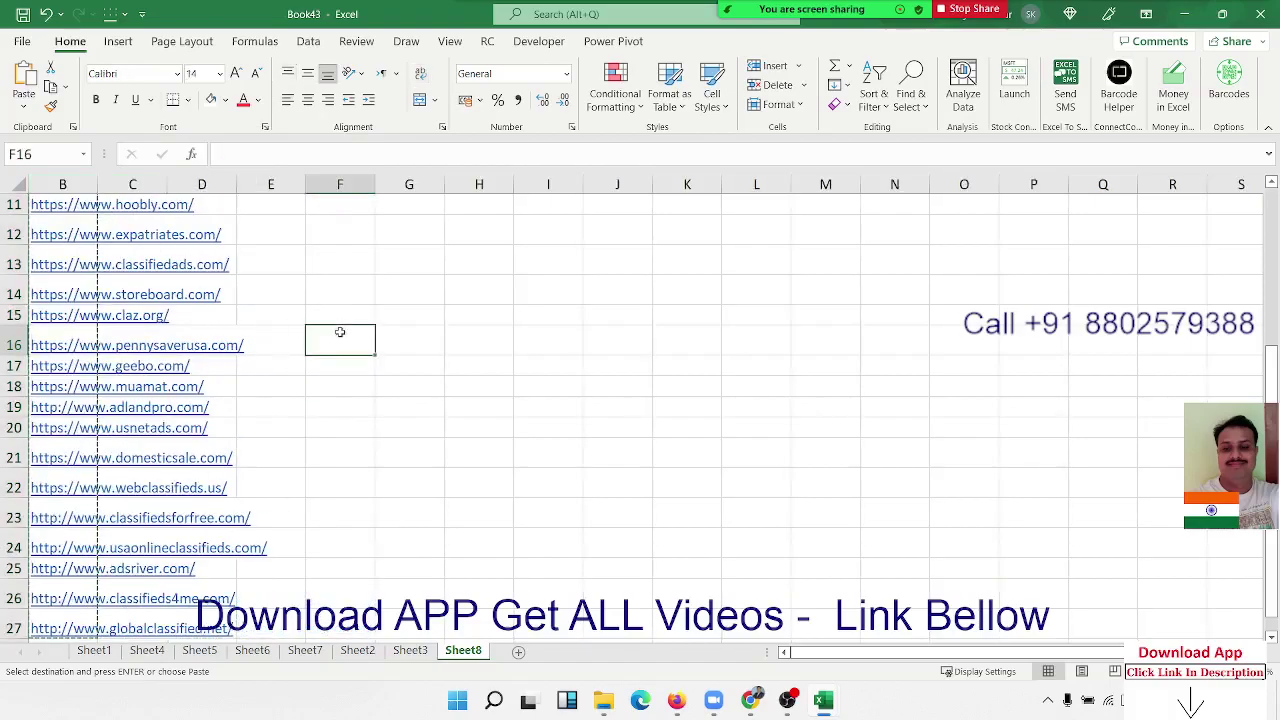
AutoFit column B so its clickable links show in full
{"action": "double_click", "coordinate": [97, 183]}
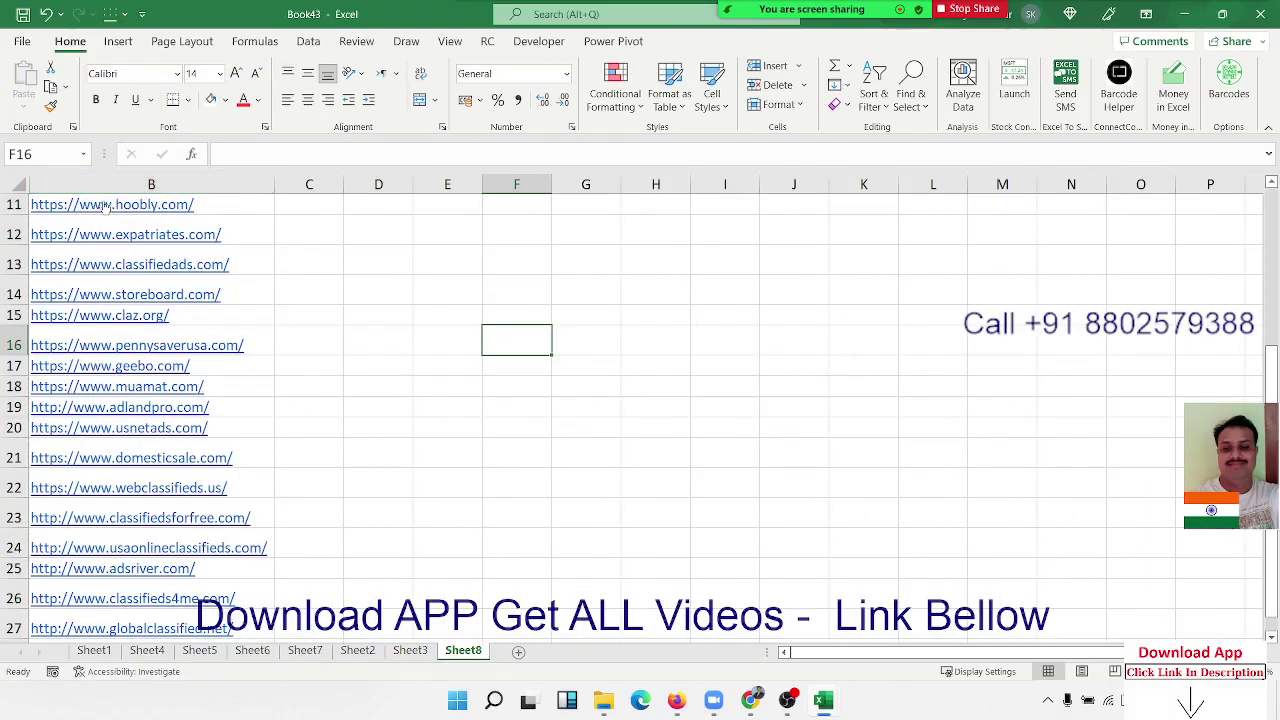
{"action": "scroll", "coordinate": [190, 335], "scroll_direction": "up", "scroll_amount": 4}
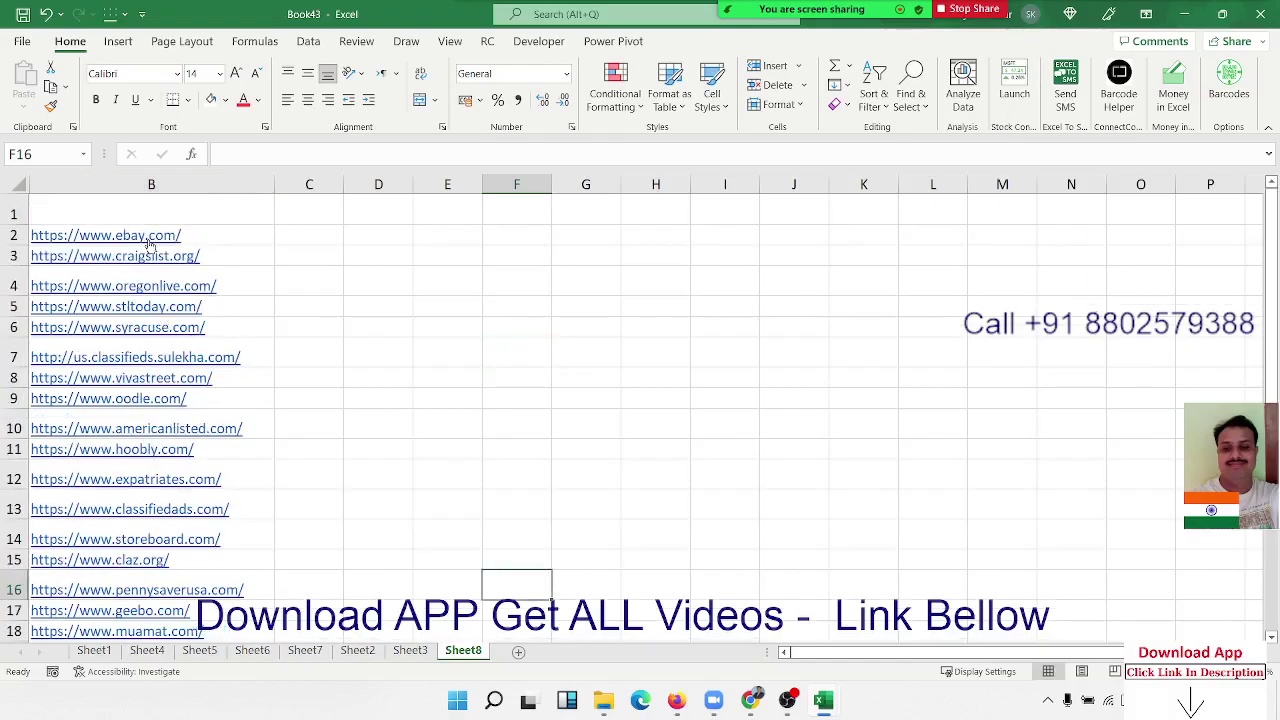
{"action": "left_click", "coordinate": [363, 234]}
{"action": "key", "text": "Left"}
{"action": "key", "text": "Left"}
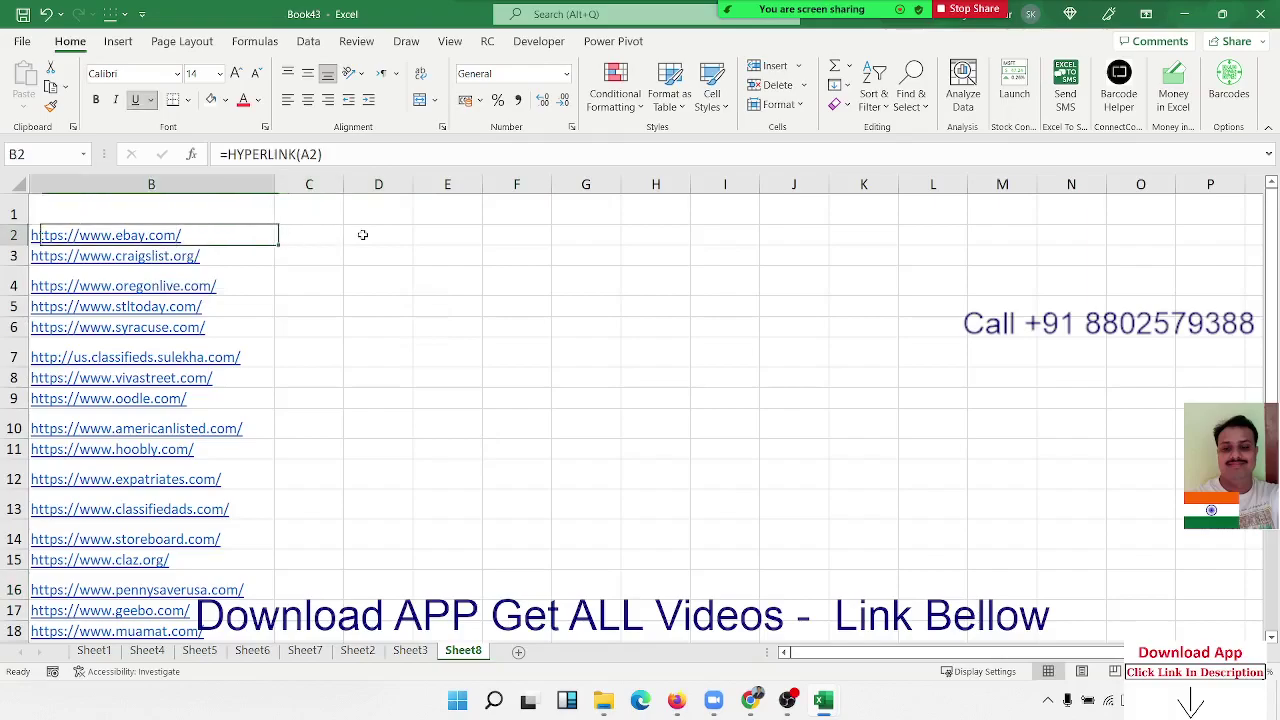
Change B2's formula to =HYPERLINK(A2,"Ebuy") so it shows the name Ebuy
{"action": "left_click", "coordinate": [317, 154]}
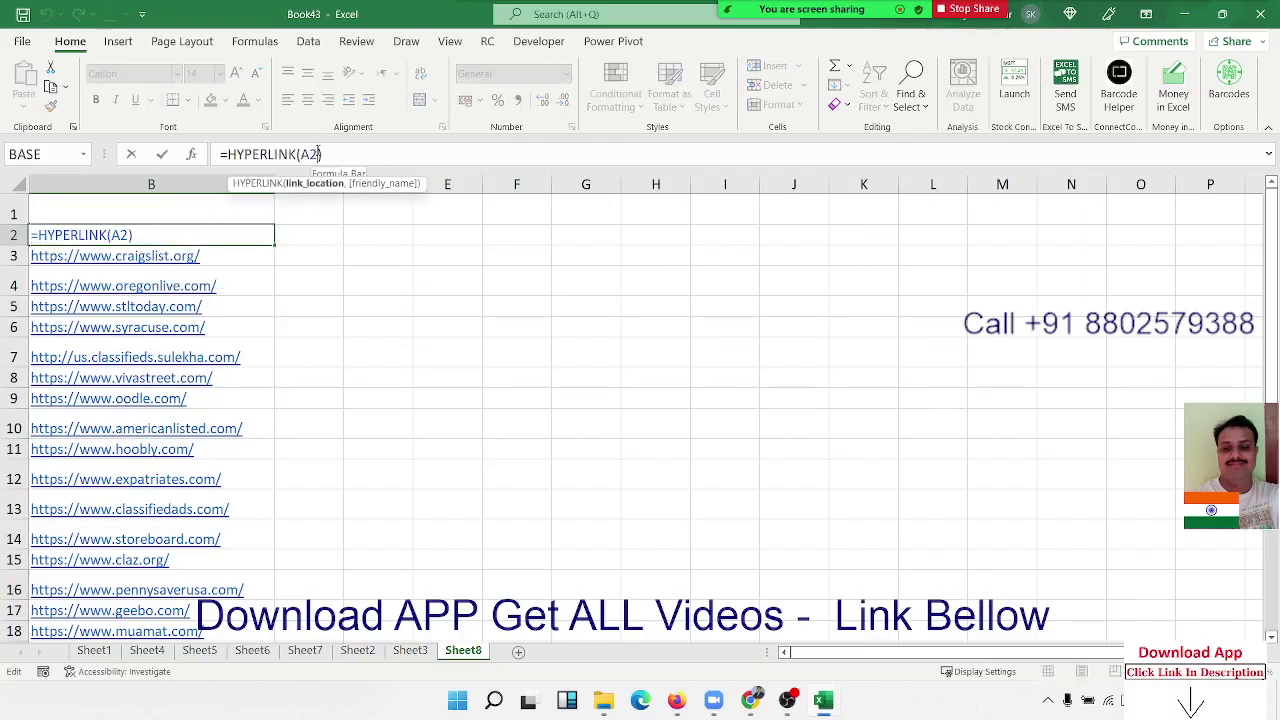
{"action": "type", "text": ",\"E"}
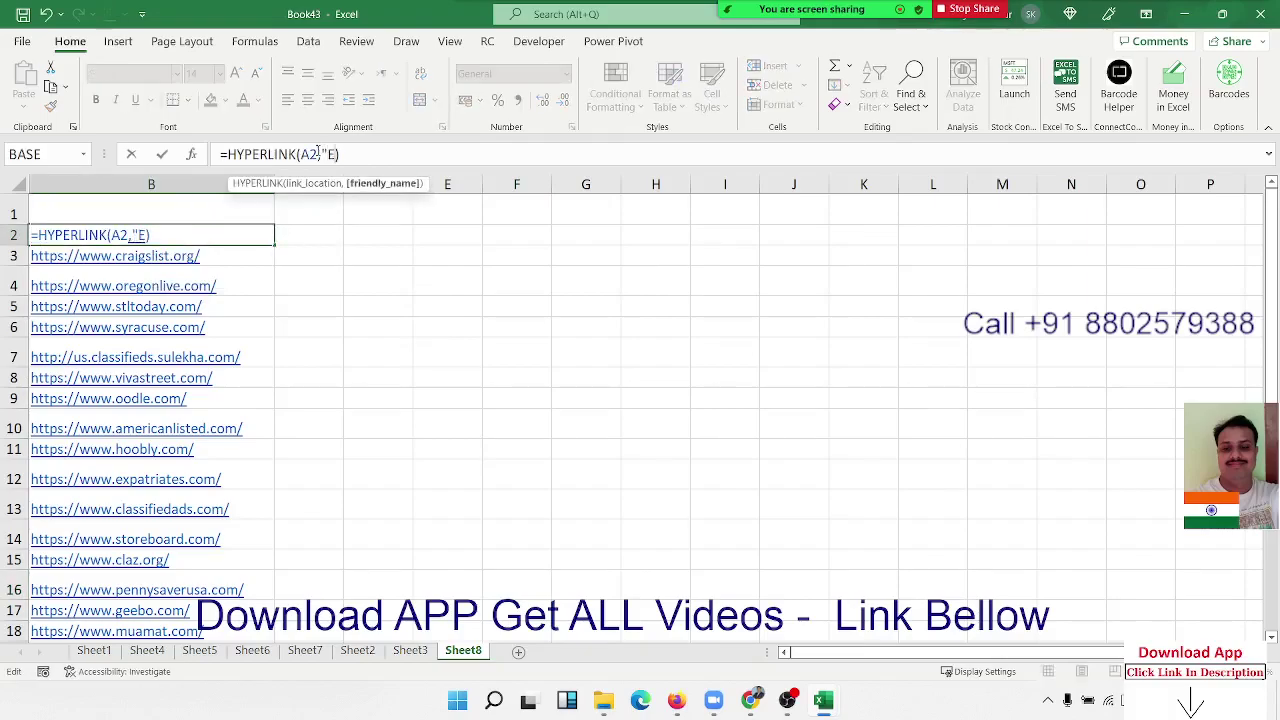
{"action": "type", "text": "by"}
{"action": "key", "text": "BackSpace"}
{"action": "type", "text": "uy"}
{"action": "key", "text": "BackSpace"}
{"action": "type", "text": "y\""}
{"action": "key", "text": "Return"}
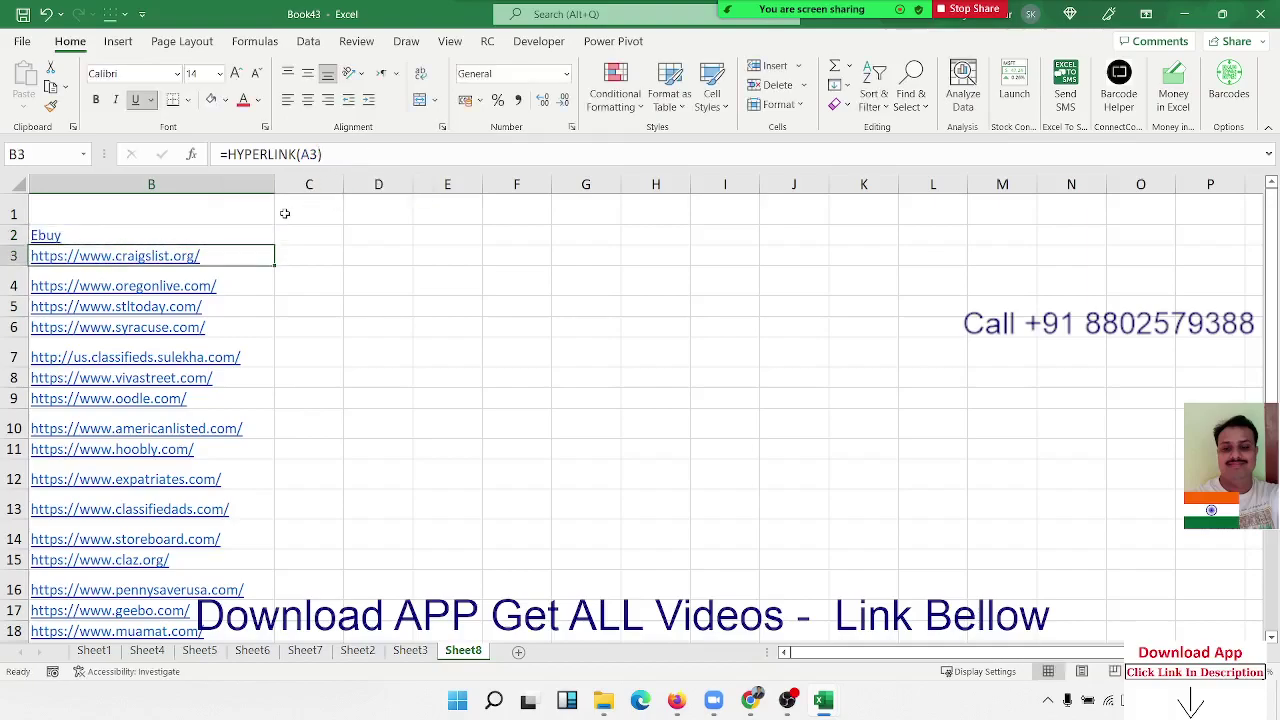
Change B15's formula to =HYPERLINK(A15,"Clays") so it shows the name Clays
{"action": "key", "text": "Down"}
{"action": "key", "text": "Down"}
{"action": "key", "text": "Down"}
{"action": "key", "text": "Down"}
{"action": "key", "text": "Down"}
{"action": "key", "text": "Down"}
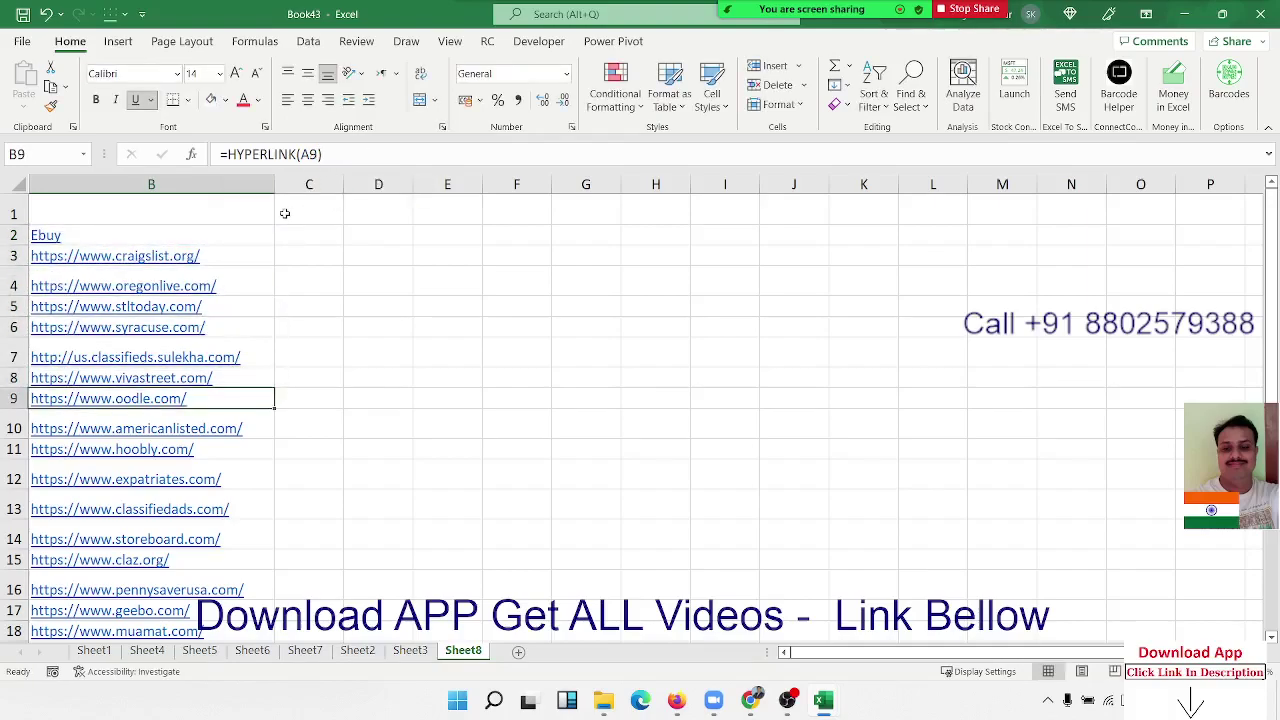
{"action": "key", "text": "Down"}
{"action": "key", "text": "Down"}
{"action": "key", "text": "Down"}
{"action": "key", "text": "Down"}
{"action": "key", "text": "Down"}
{"action": "key", "text": "Down"}
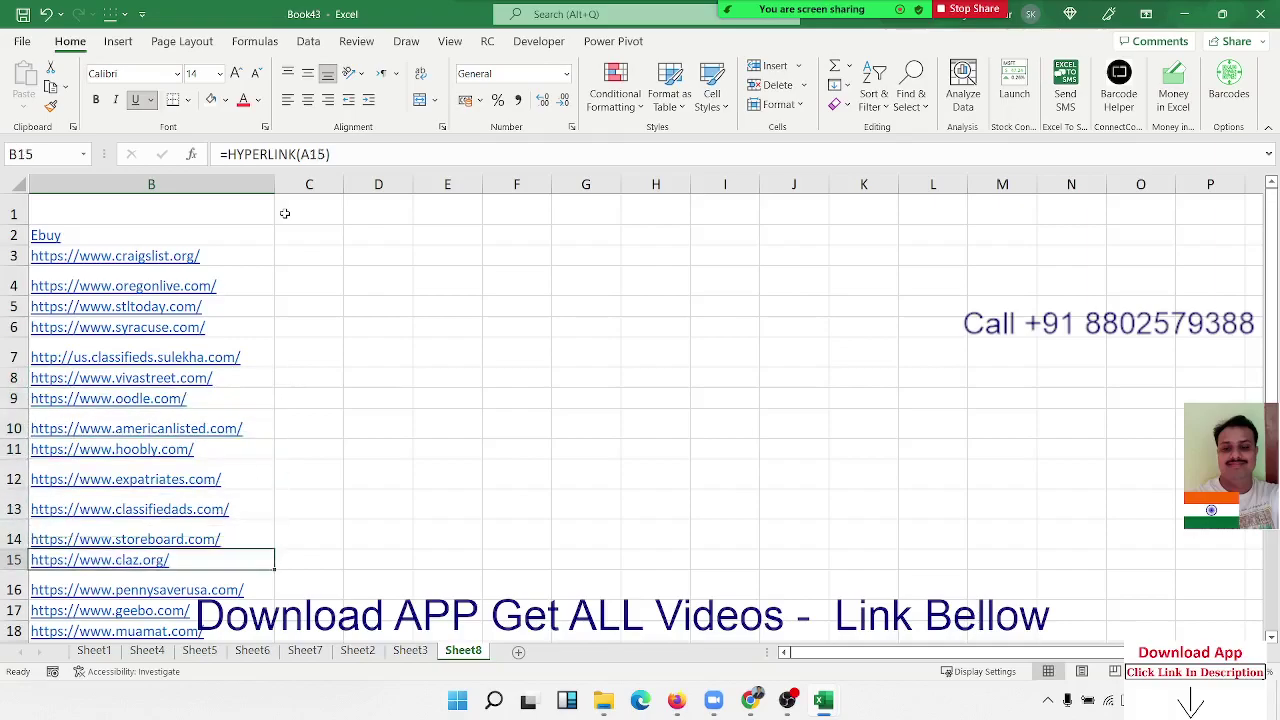
{"action": "left_click", "coordinate": [338, 154]}
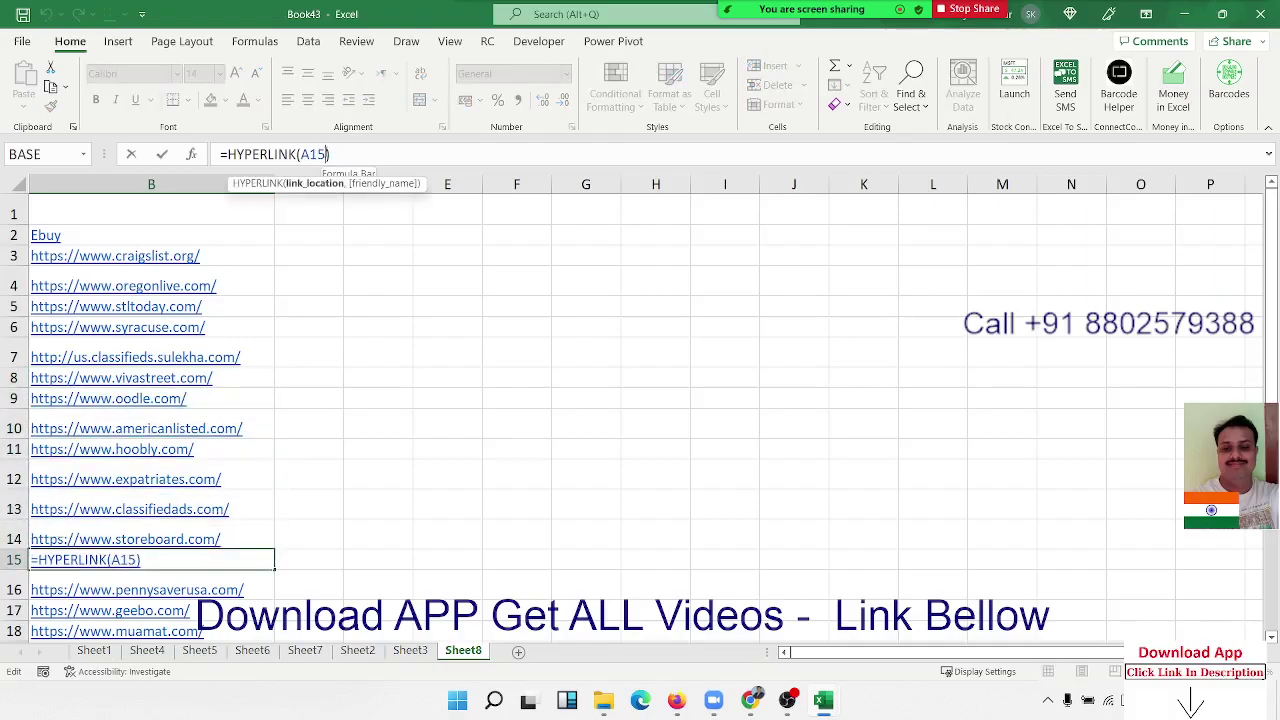
{"action": "type", "text": ",c"}
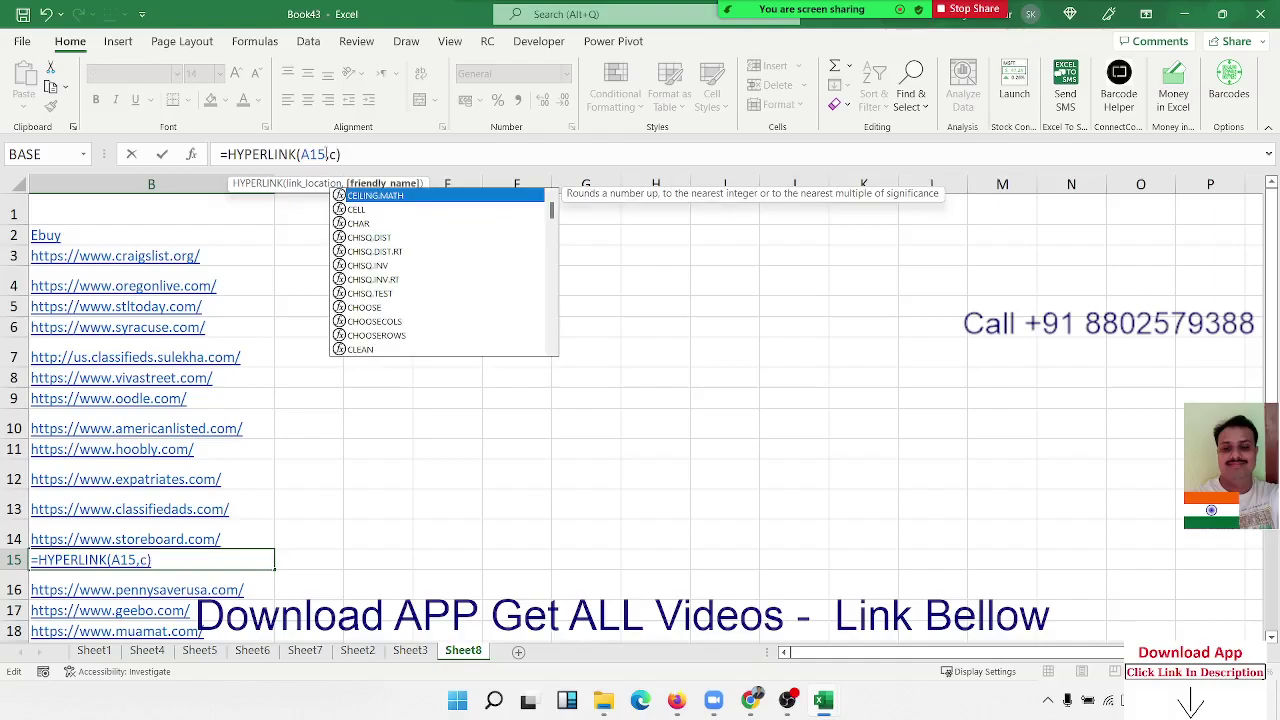
{"action": "key", "text": "Escape"}
{"action": "key", "text": "BackSpace"}
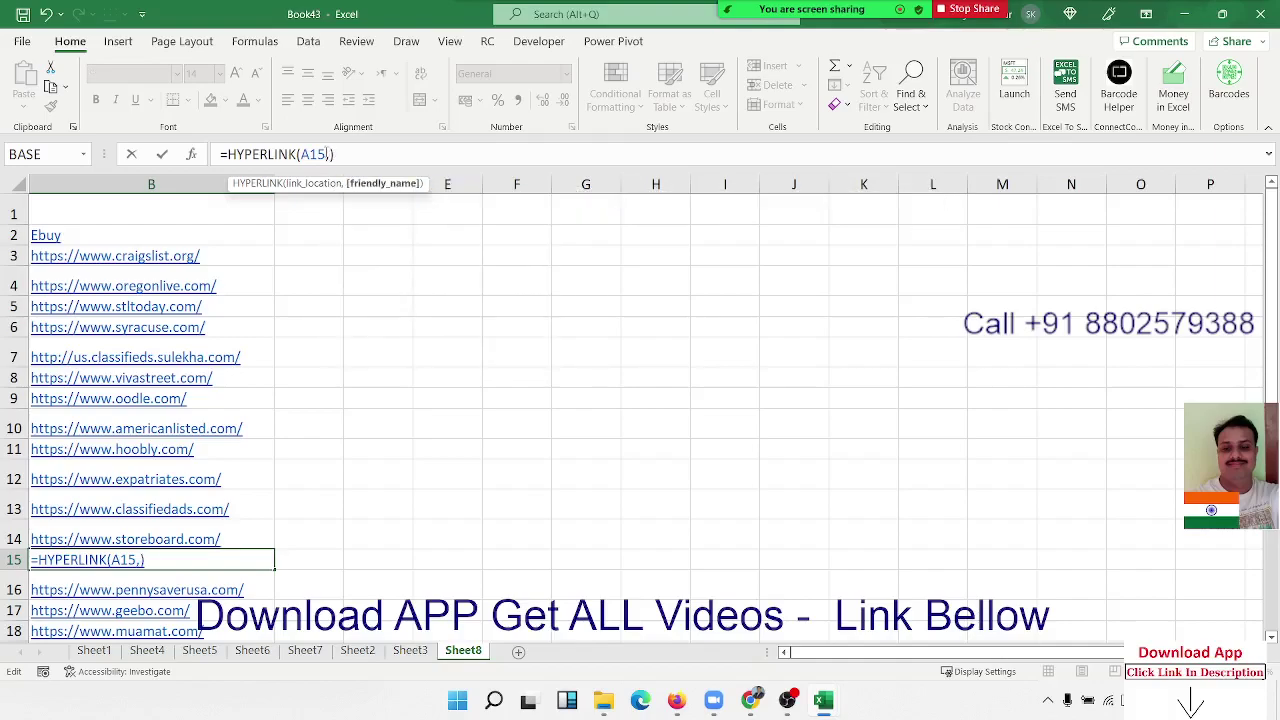
{"action": "type", "text": "\"Cla"}
{"action": "type", "text": "ys\")"}
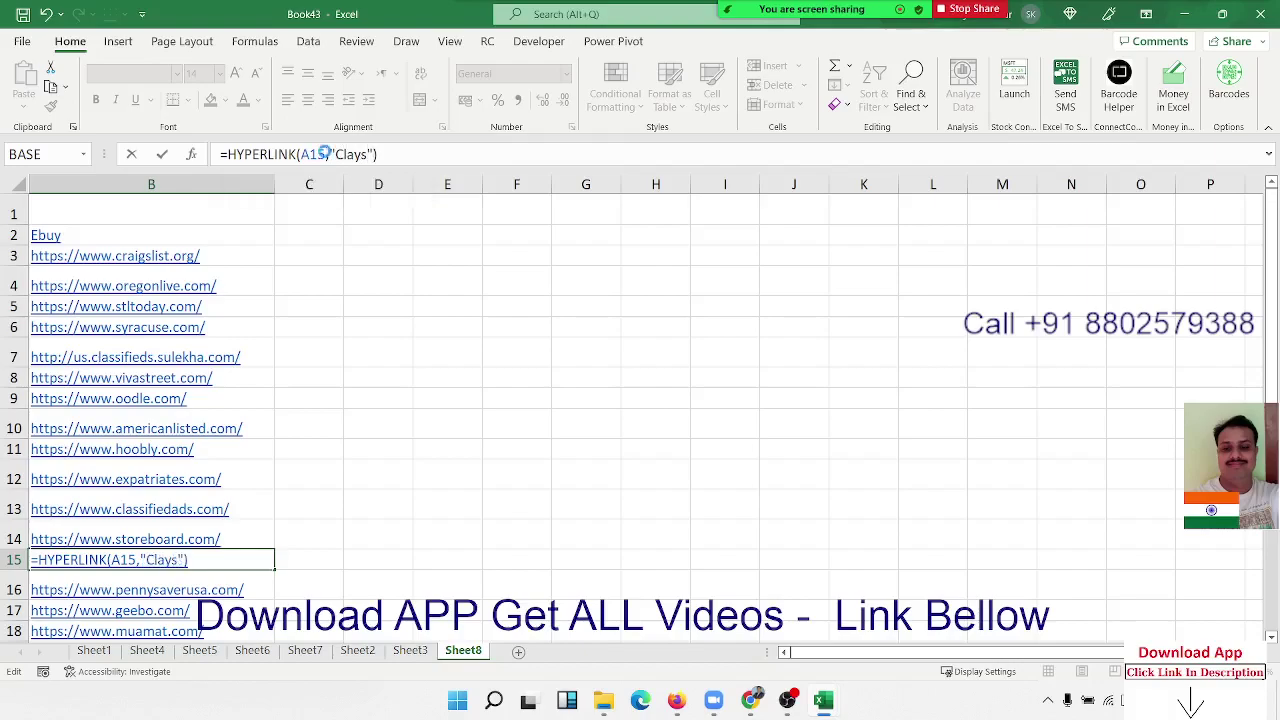
{"action": "key", "text": "Return"}
{"action": "left_click", "coordinate": [335, 255]}
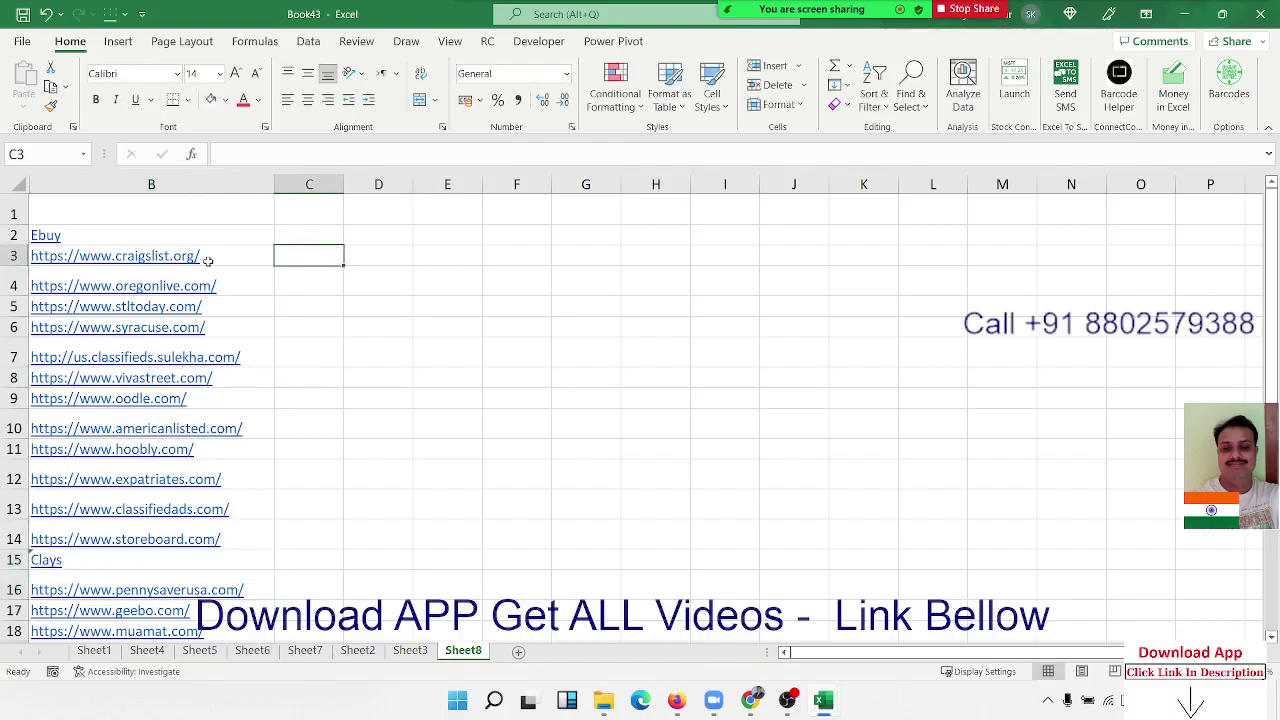
{"action": "scroll", "coordinate": [255, 276], "scroll_direction": "down", "scroll_amount": 5}
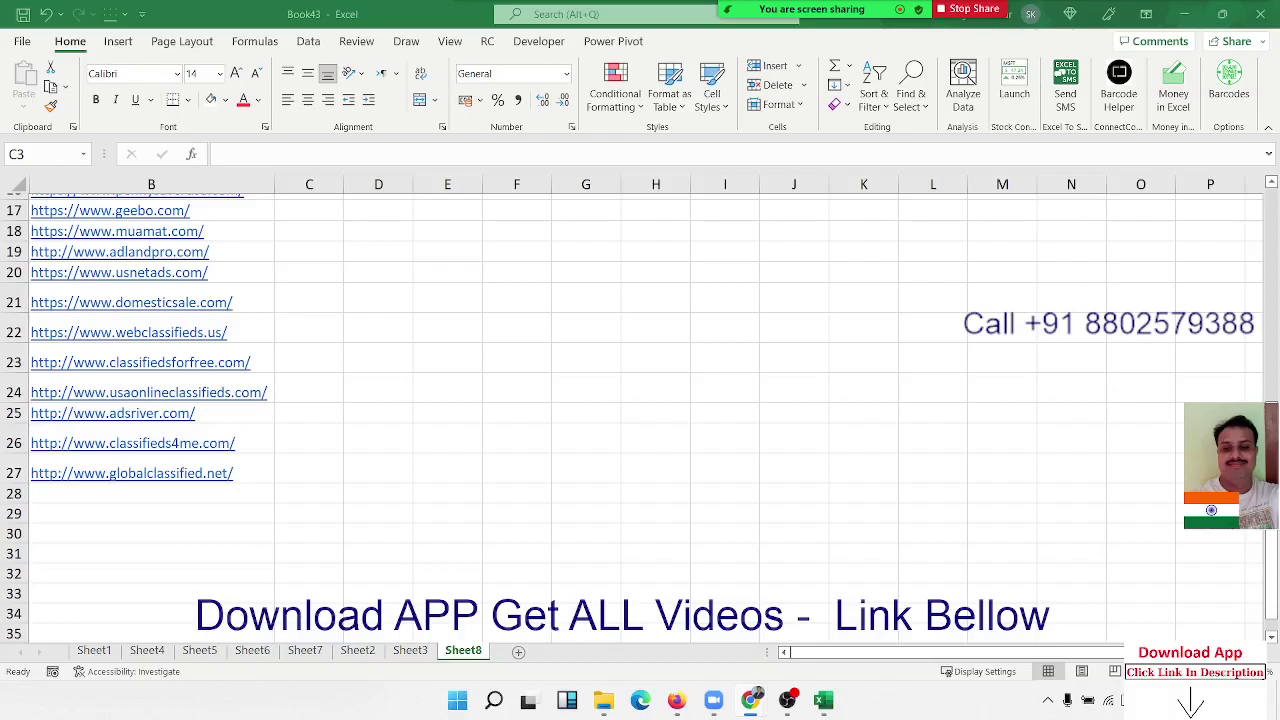
{"action": "scroll", "coordinate": [4, 452], "scroll_direction": "up", "scroll_amount": 5}
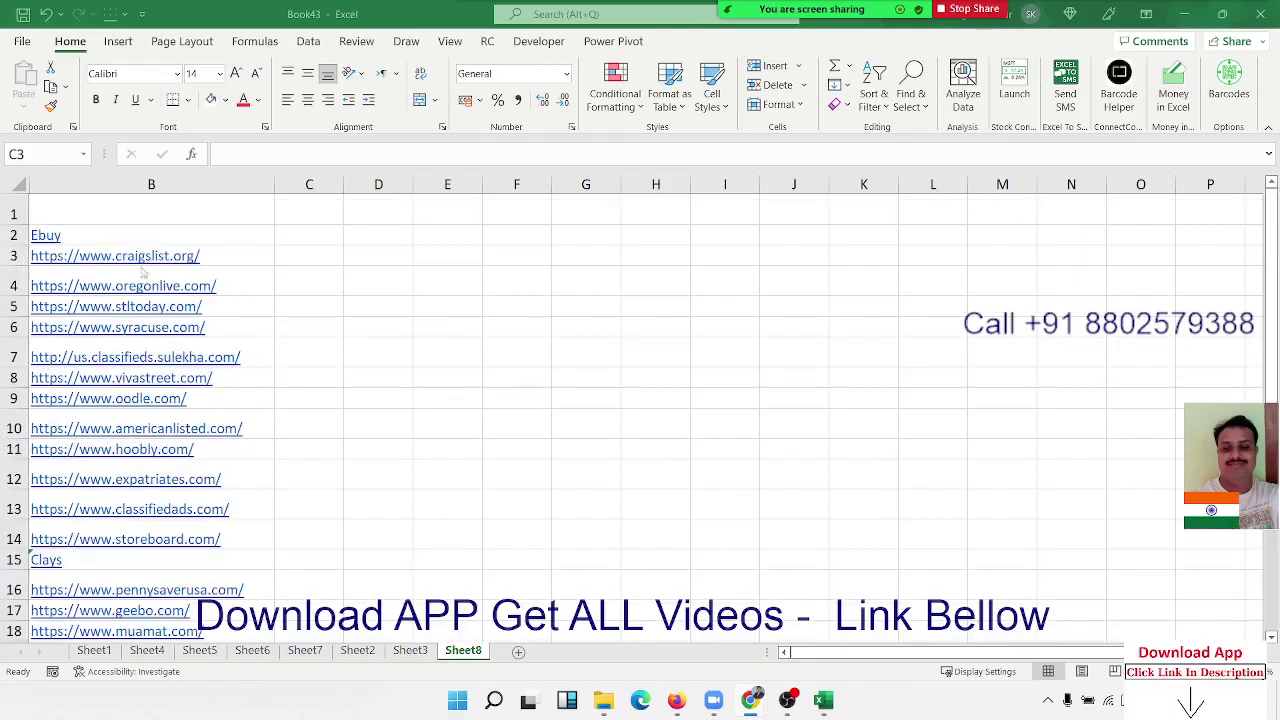
{"action": "right_click", "coordinate": [46, 236]}
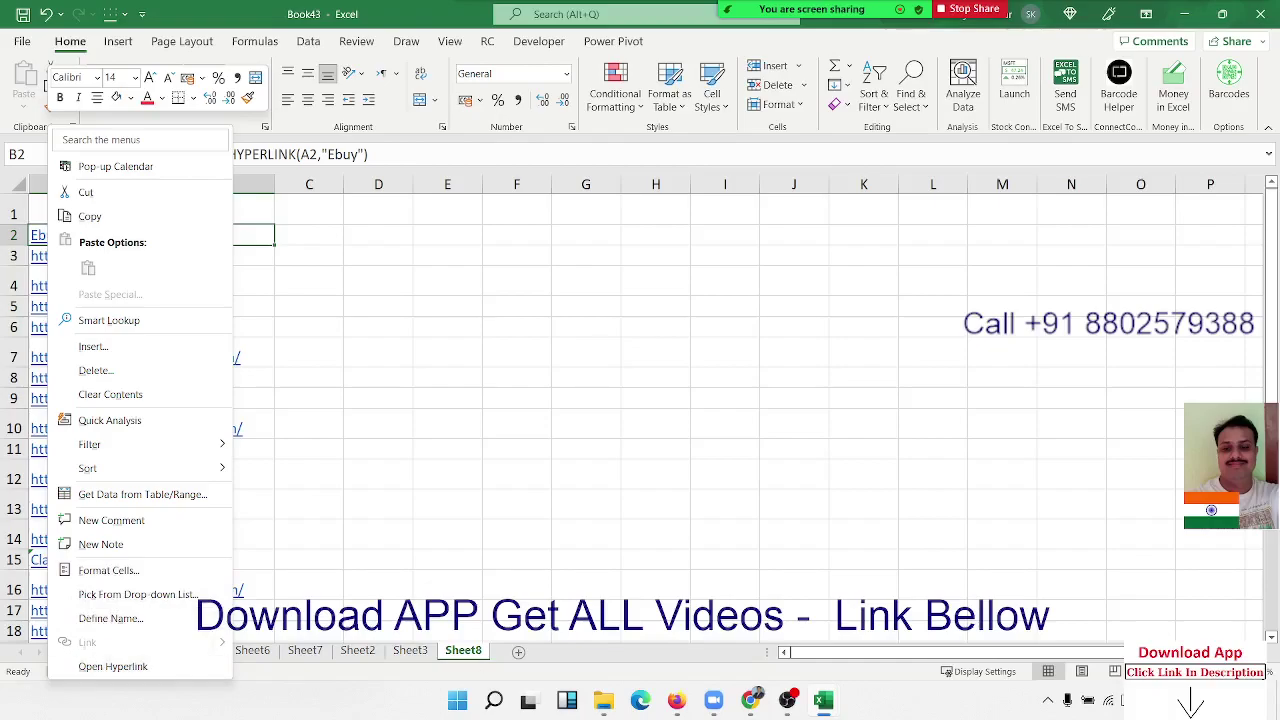
{"action": "key", "text": "Escape"}
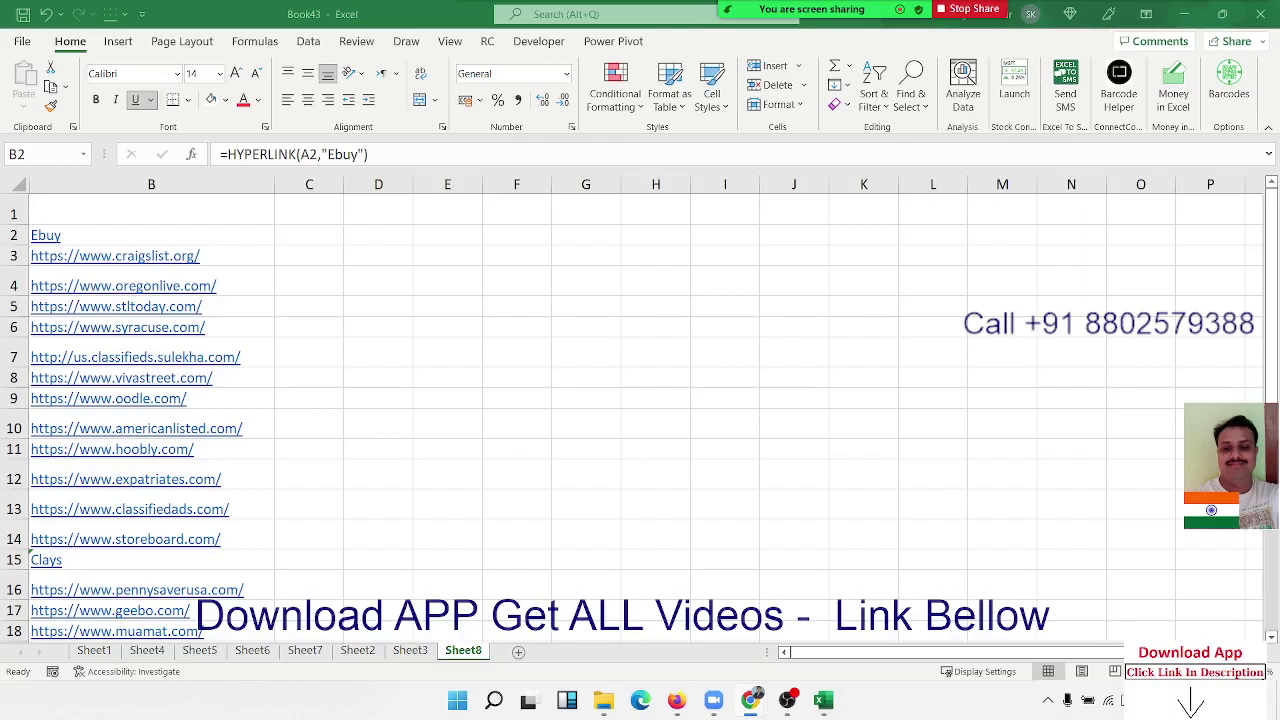
{"action": "left_click", "coordinate": [272, 238]}
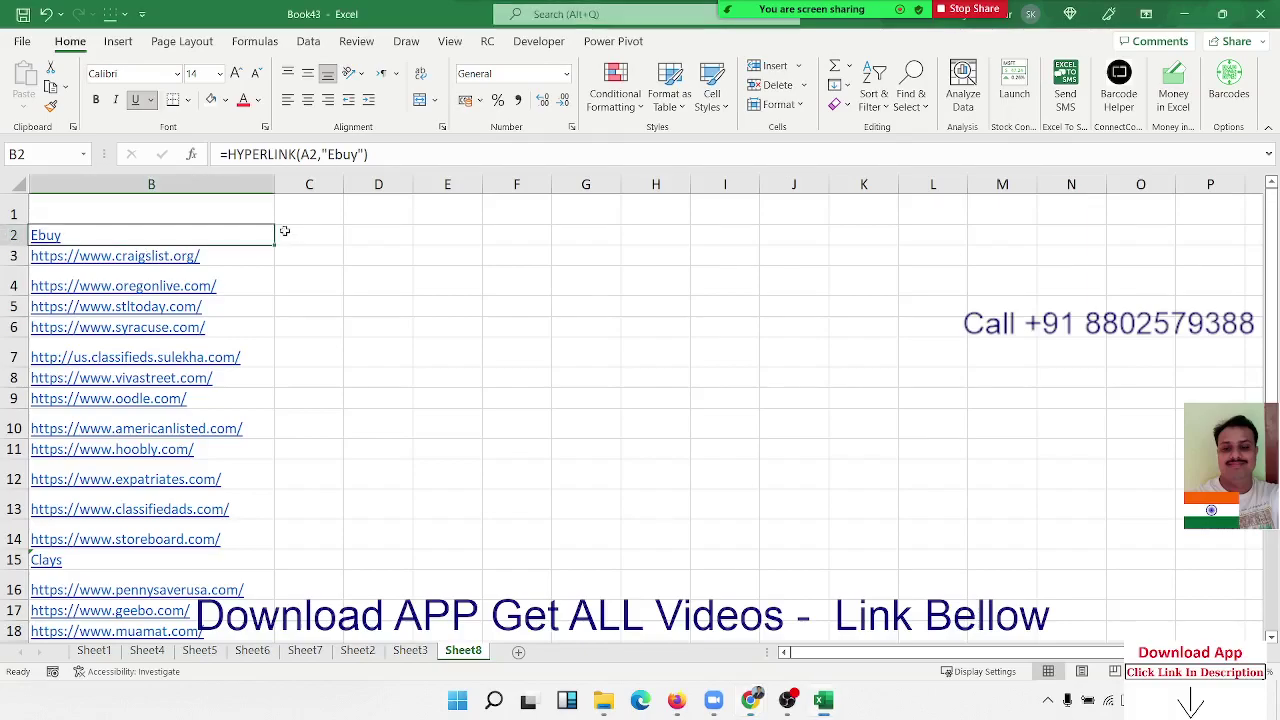
{"action": "left_click", "coordinate": [340, 236]}
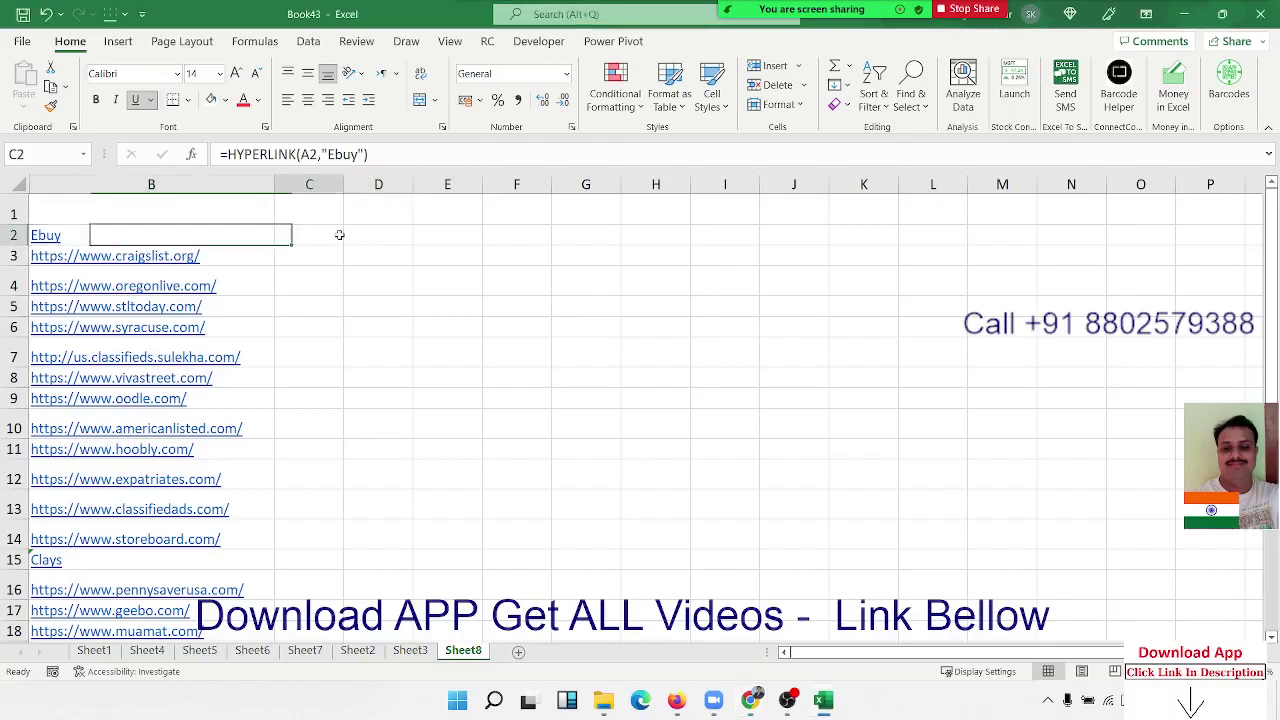
Open the VBA editor from the Developer tab and insert a new Module1 into Book43
{"action": "left_click", "coordinate": [546, 46]}
{"action": "left_click", "coordinate": [23, 85]}
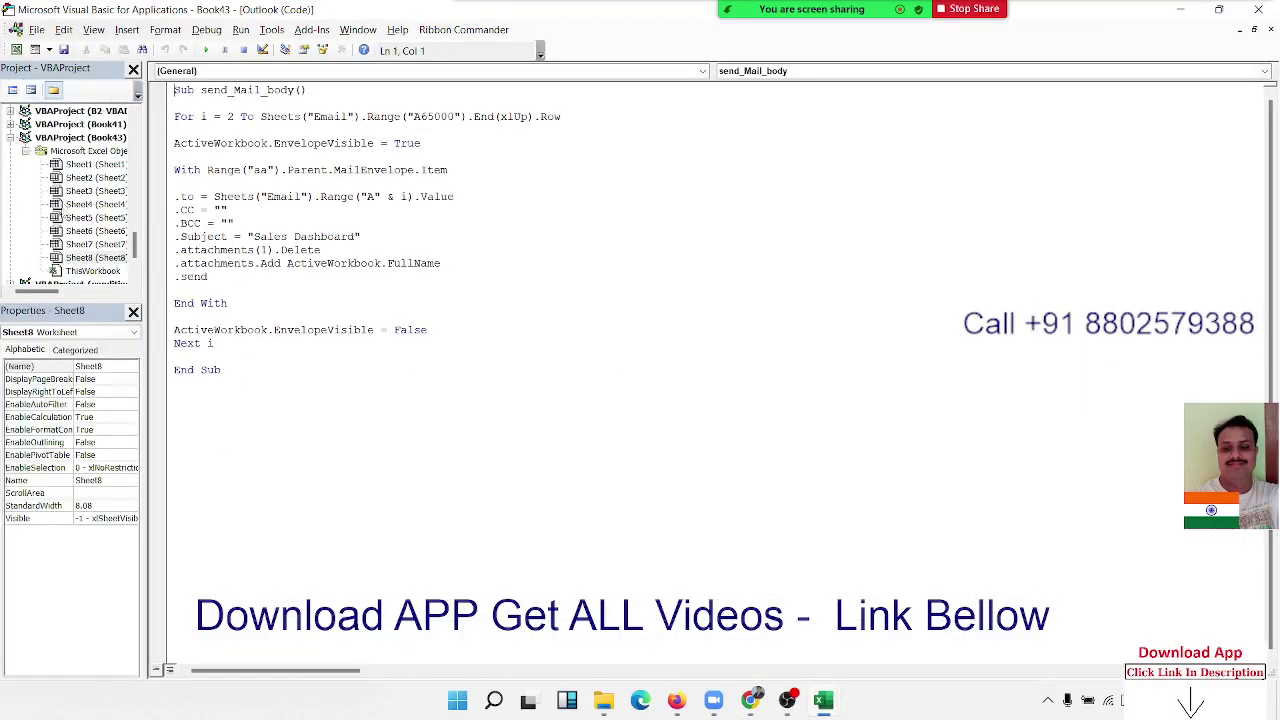
{"action": "scroll", "coordinate": [50, 168], "scroll_direction": "down", "scroll_amount": 2}
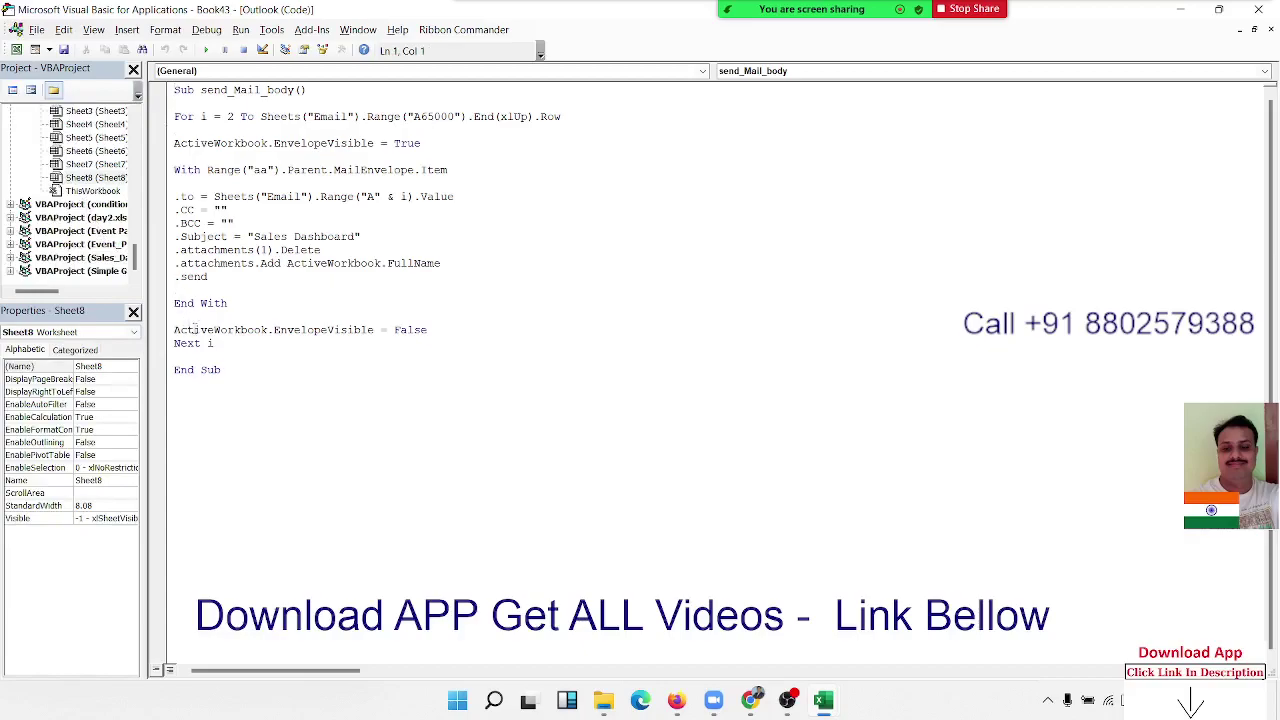
{"action": "key", "text": "alt+F11"}
{"action": "key", "text": "alt+F11"}
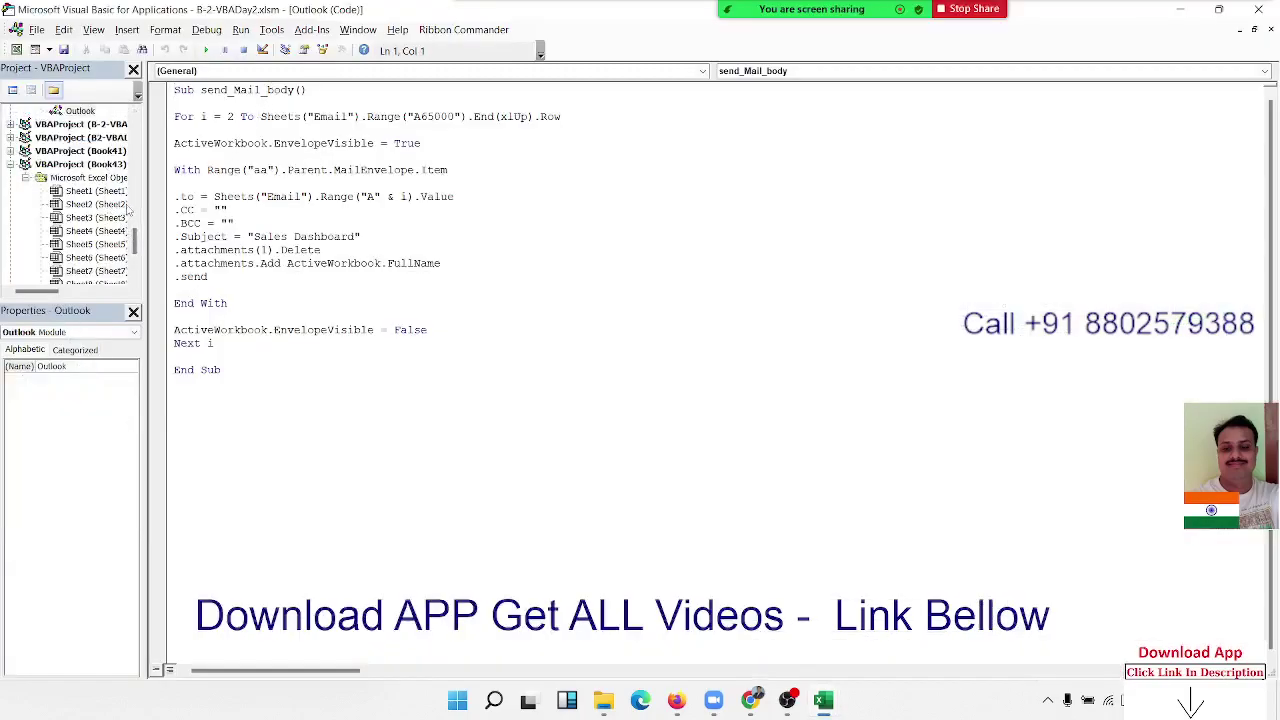
{"action": "left_click_drag", "start_coordinate": [134, 248], "coordinate": [136, 263]}
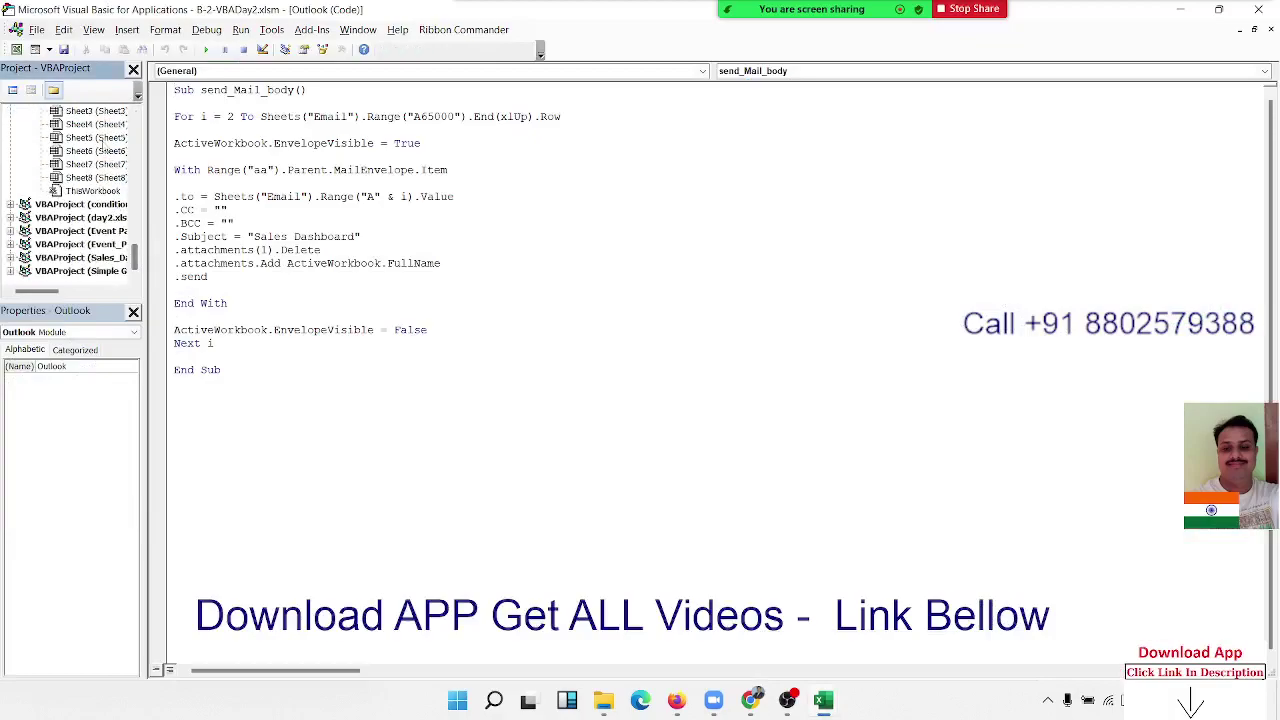
{"action": "left_click", "coordinate": [98, 138]}
{"action": "left_click", "coordinate": [127, 29]}
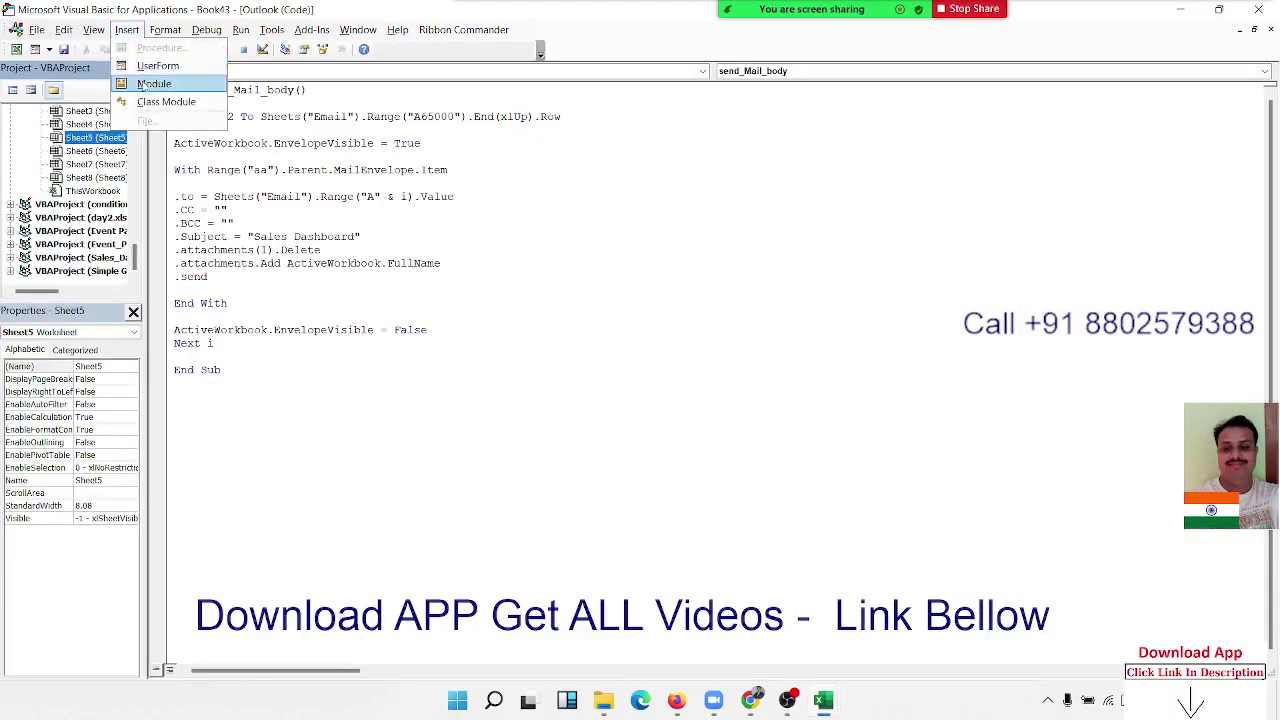
{"action": "left_click", "coordinate": [145, 86]}
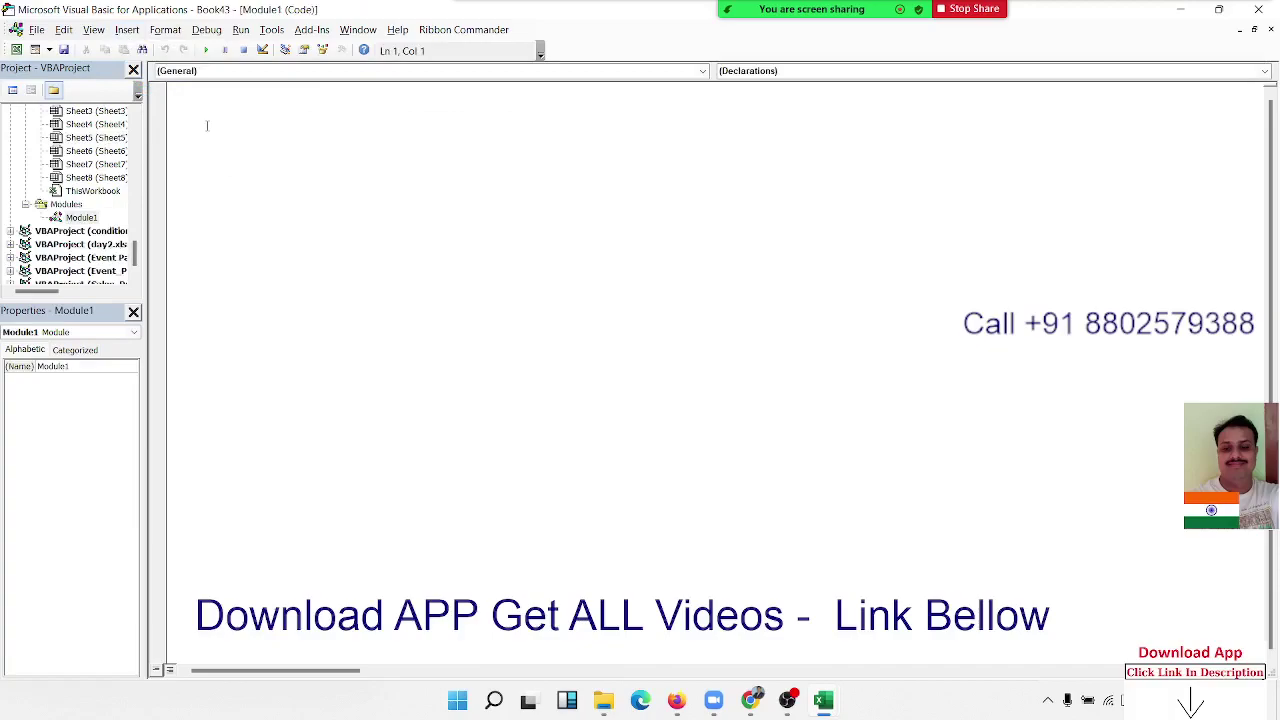
Write Function URL(n As Range) returning n.Hyperlinks(1).Address, then return to Excel
{"action": "type", "text": "Function"}
{"action": "type", "text": " URL(n as Range"}
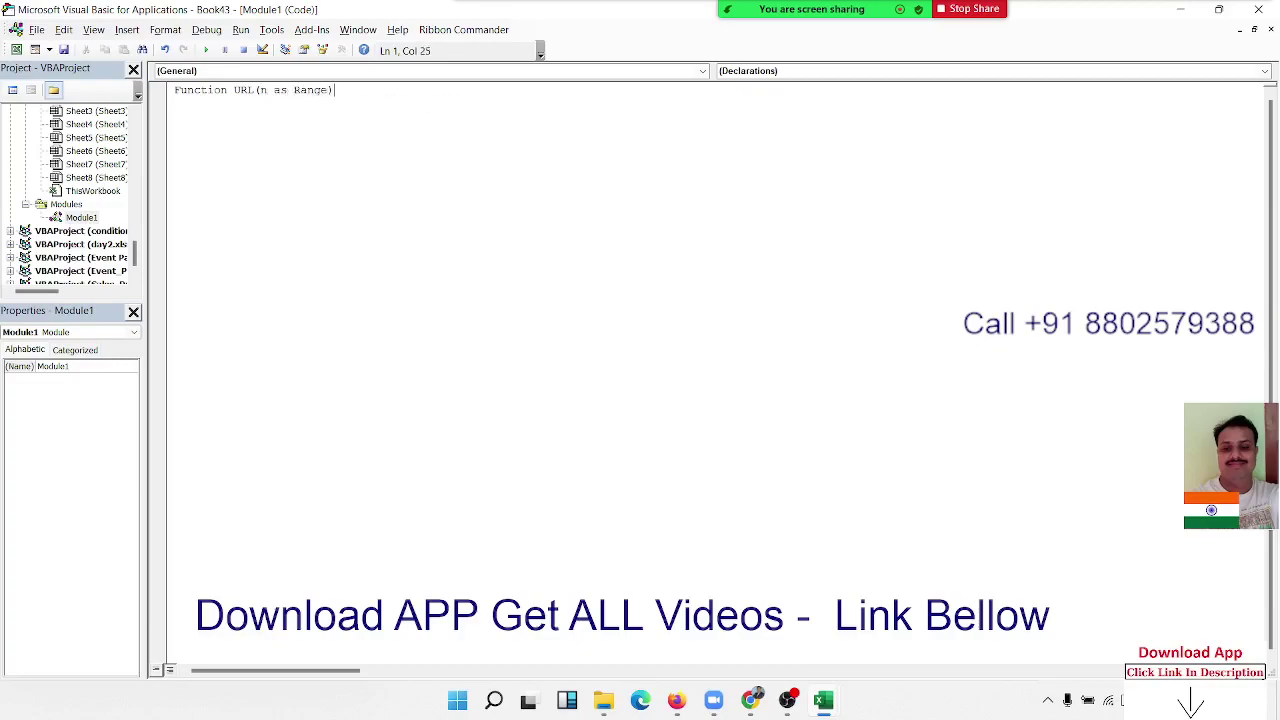
{"action": "key", "text": "Return"}
{"action": "type", "text": "URL=n"}
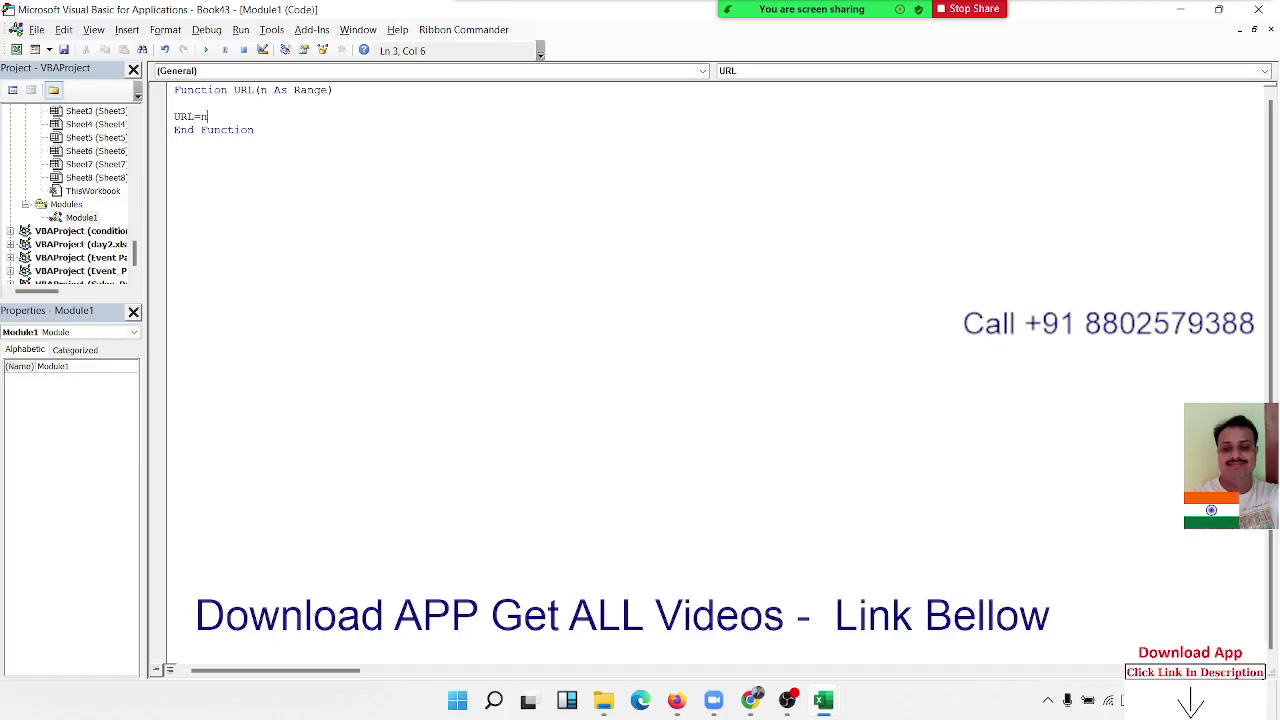
{"action": "type", "text": "."}
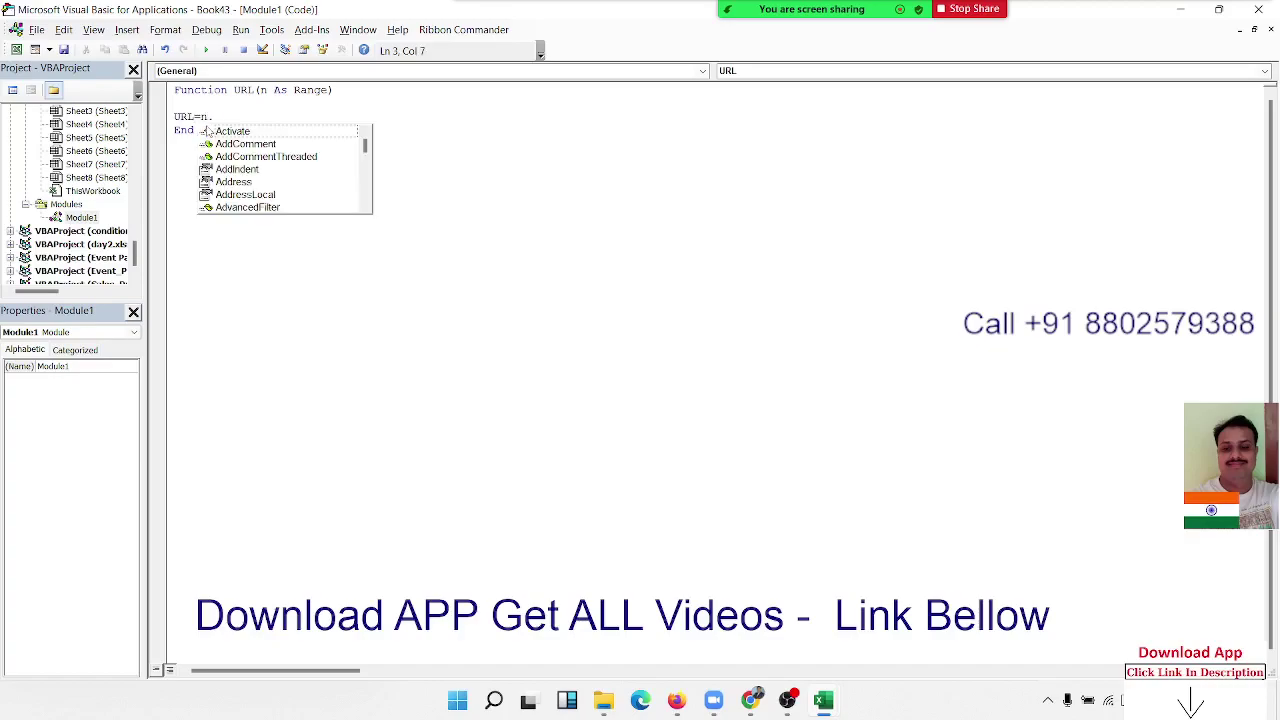
{"action": "type", "text": "hy"}
{"action": "key", "text": "Tab"}
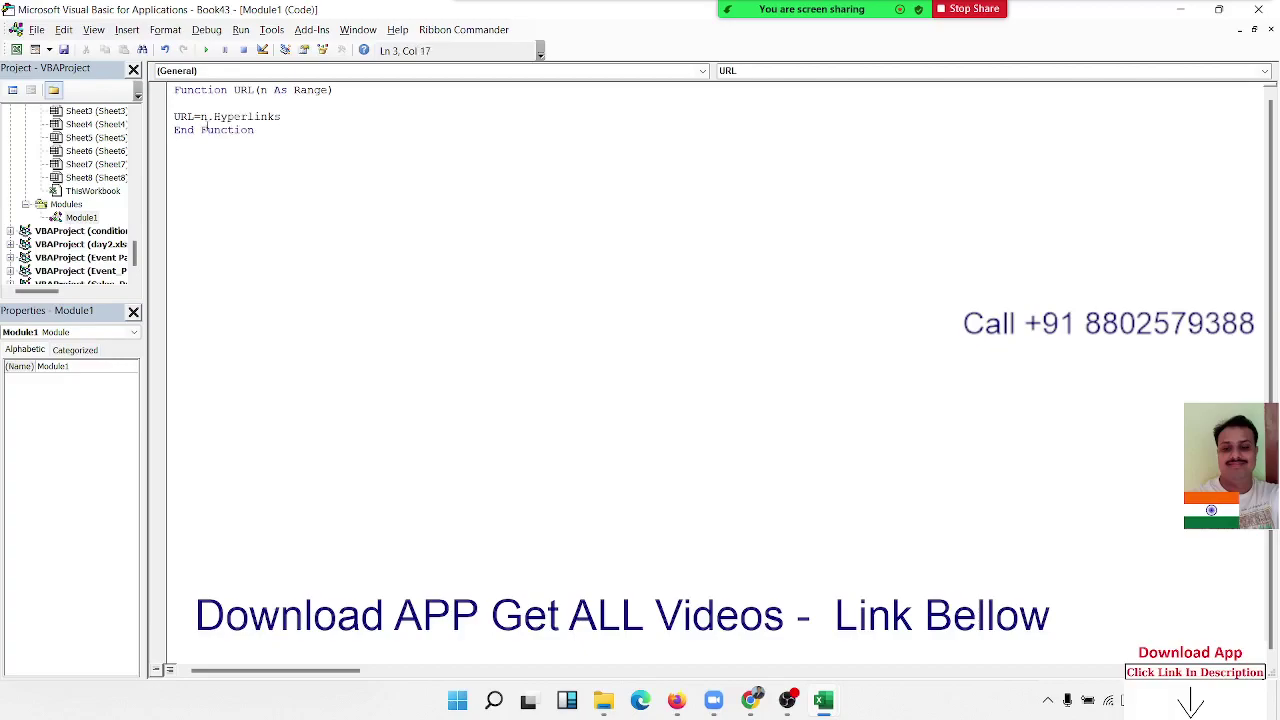
{"action": "type", "text": "(1)."}
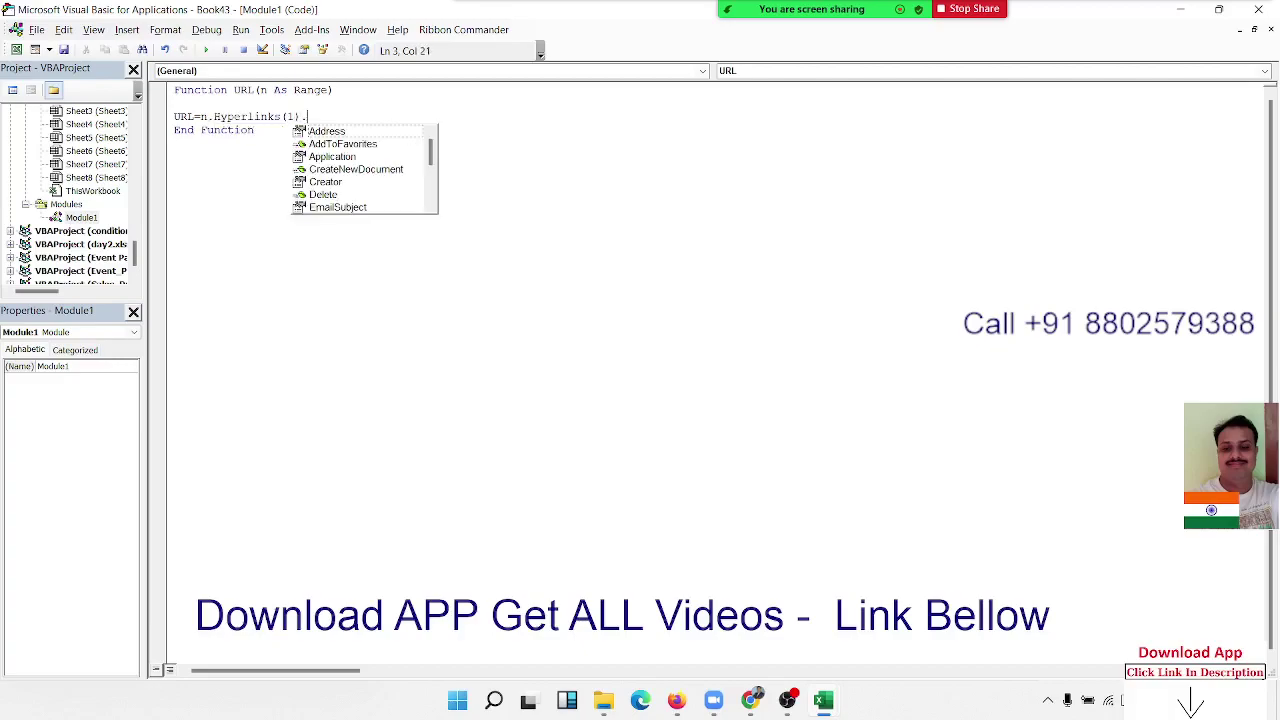
{"action": "type", "text": "ad"}
{"action": "key", "text": "Tab"}
{"action": "key", "text": "Return"}
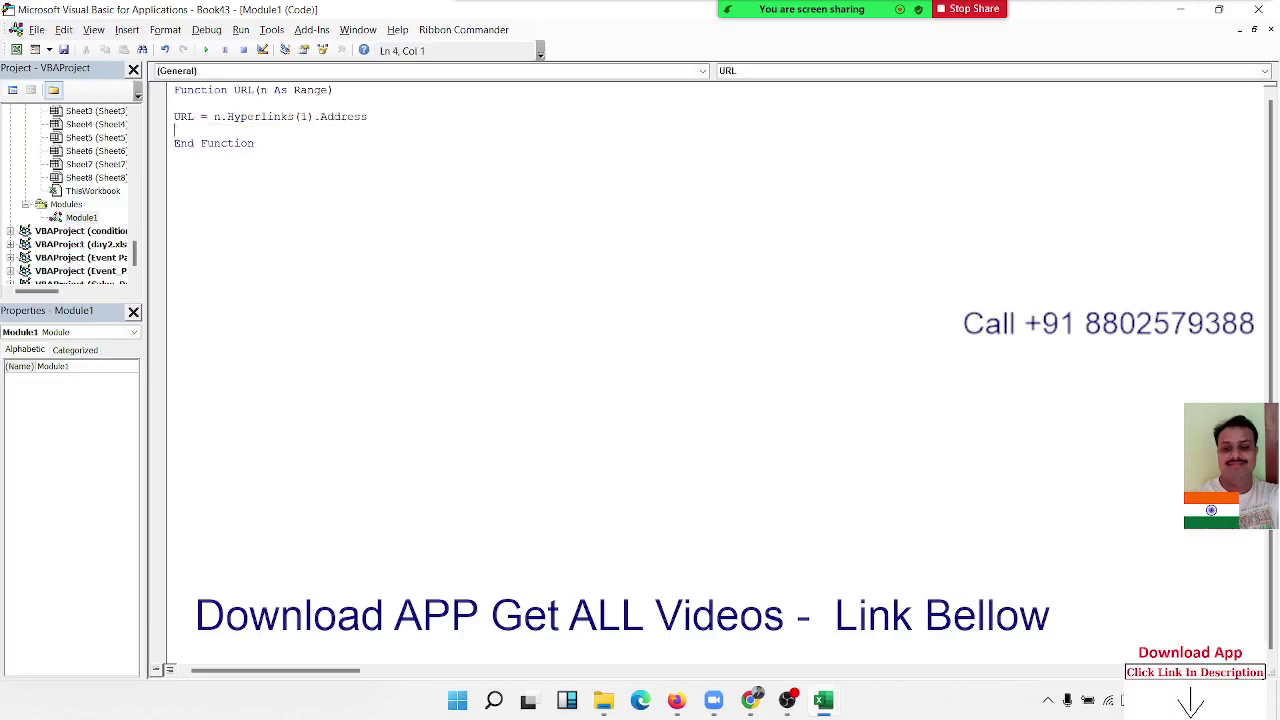
{"action": "key", "text": "alt+F11"}
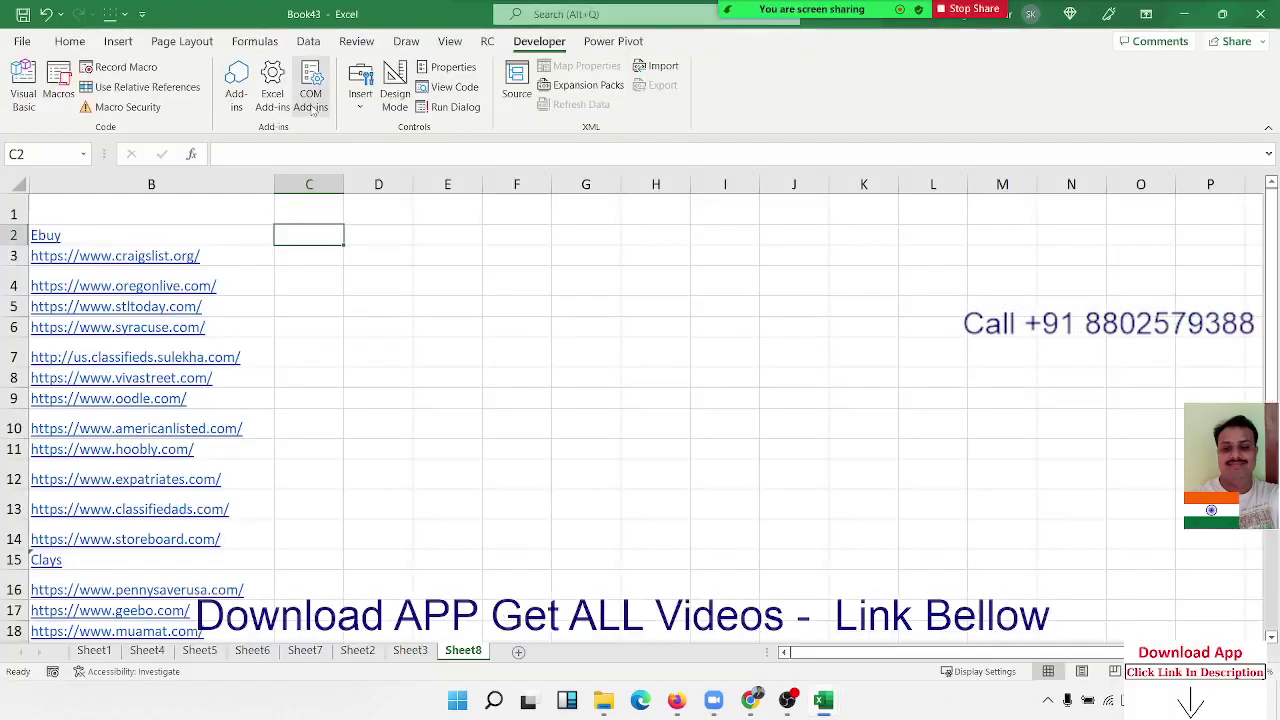
Enter =URL(B2) in C2, which returns #VALUE! after an out of memory error
{"action": "type", "text": "=ur"}
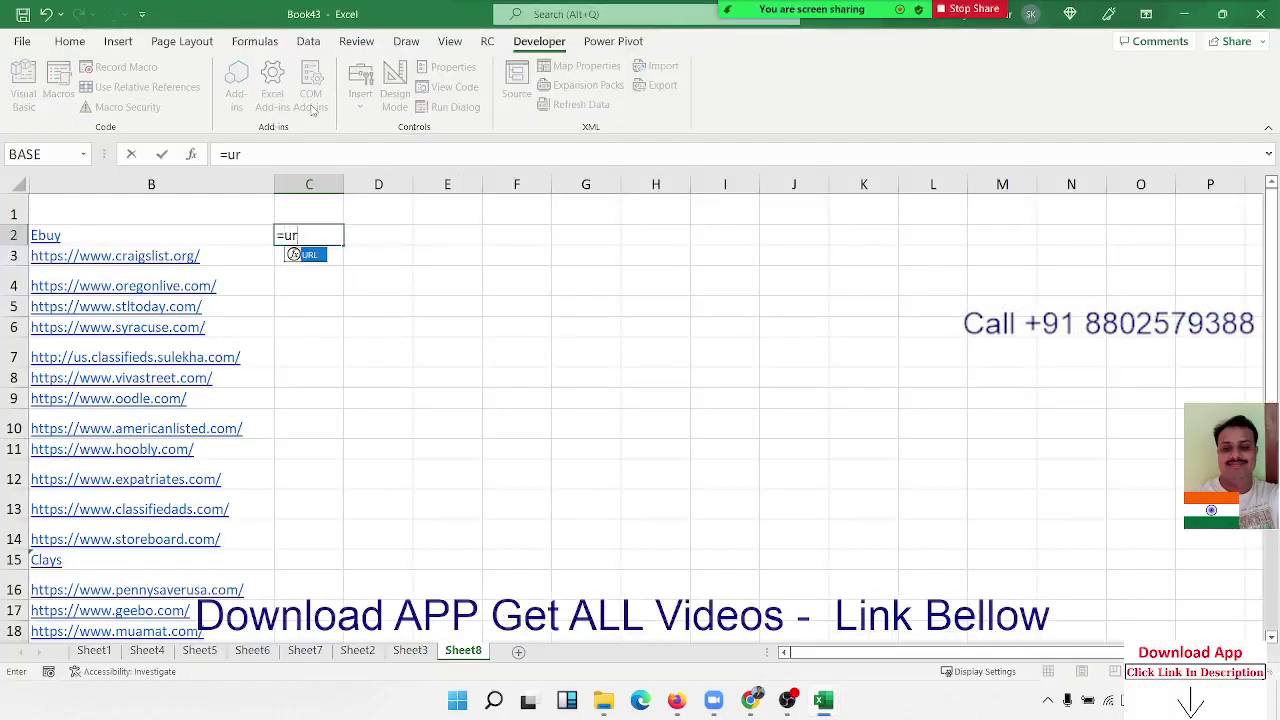
{"action": "key", "text": "Tab"}
{"action": "key", "text": "Left"}
{"action": "key", "text": "Return"}
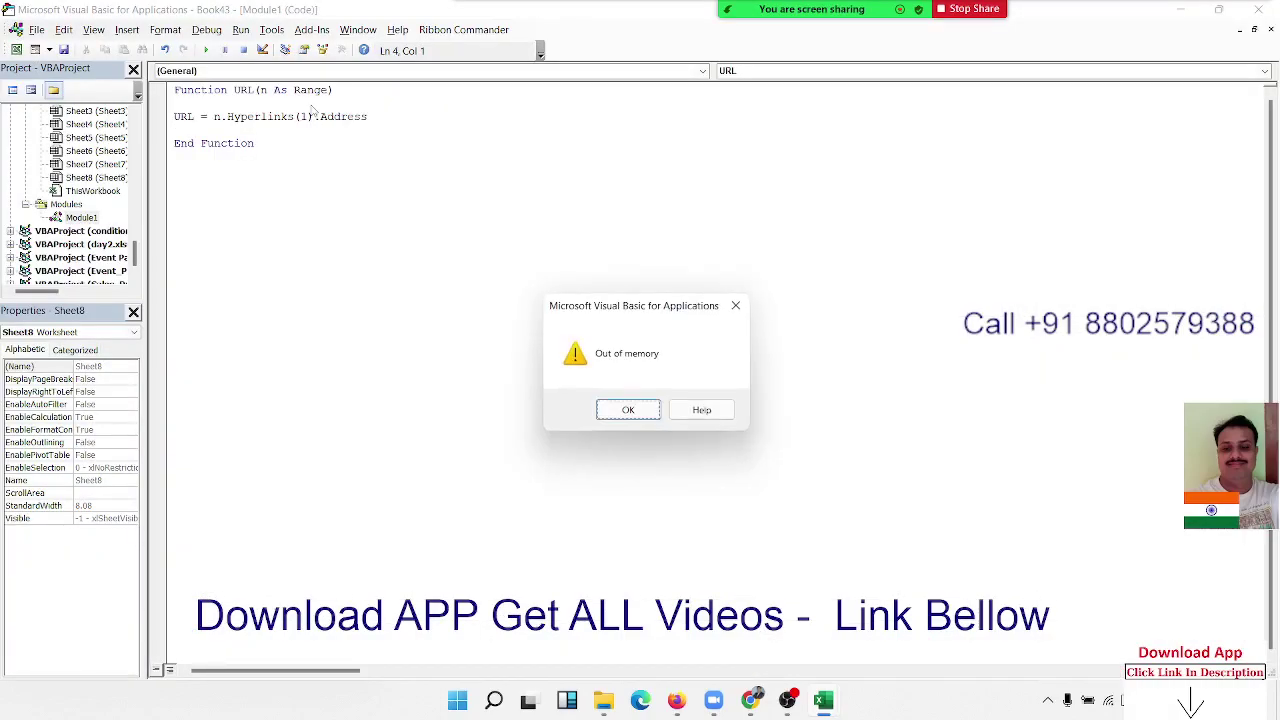
{"action": "key", "text": "alt+F11"}
{"action": "key", "text": "Return"}
{"action": "key", "text": "Up"}
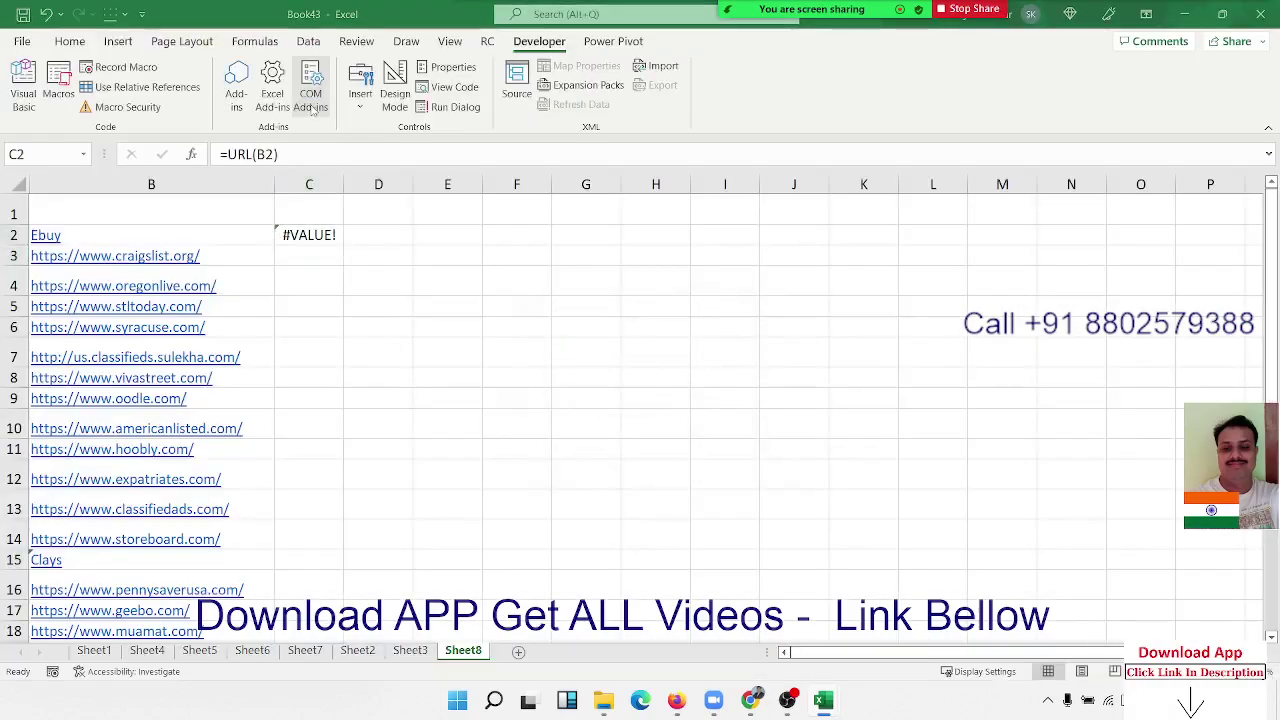
Close the B-2-VBADay2 workbook without saving and reopen the VBA editor
{"action": "key", "text": "alt+F11"}
{"action": "key", "text": "alt+Tab"}
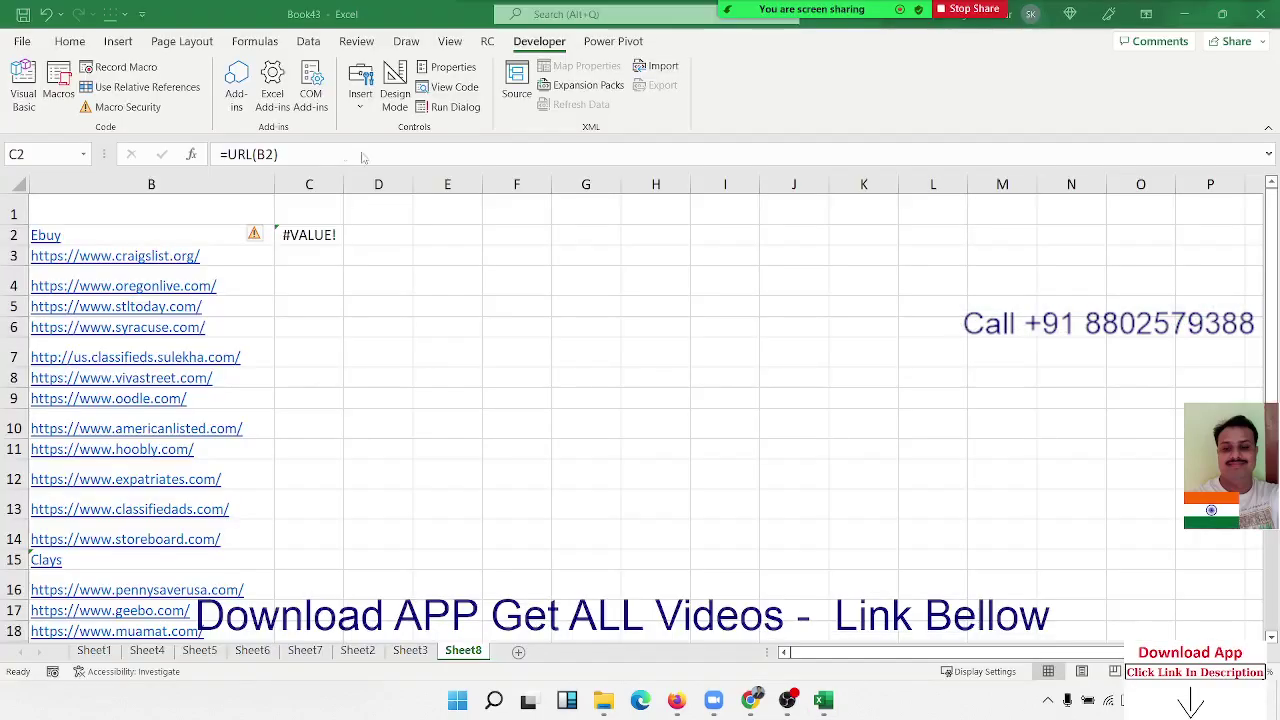
{"action": "key", "text": "alt+Tab"}
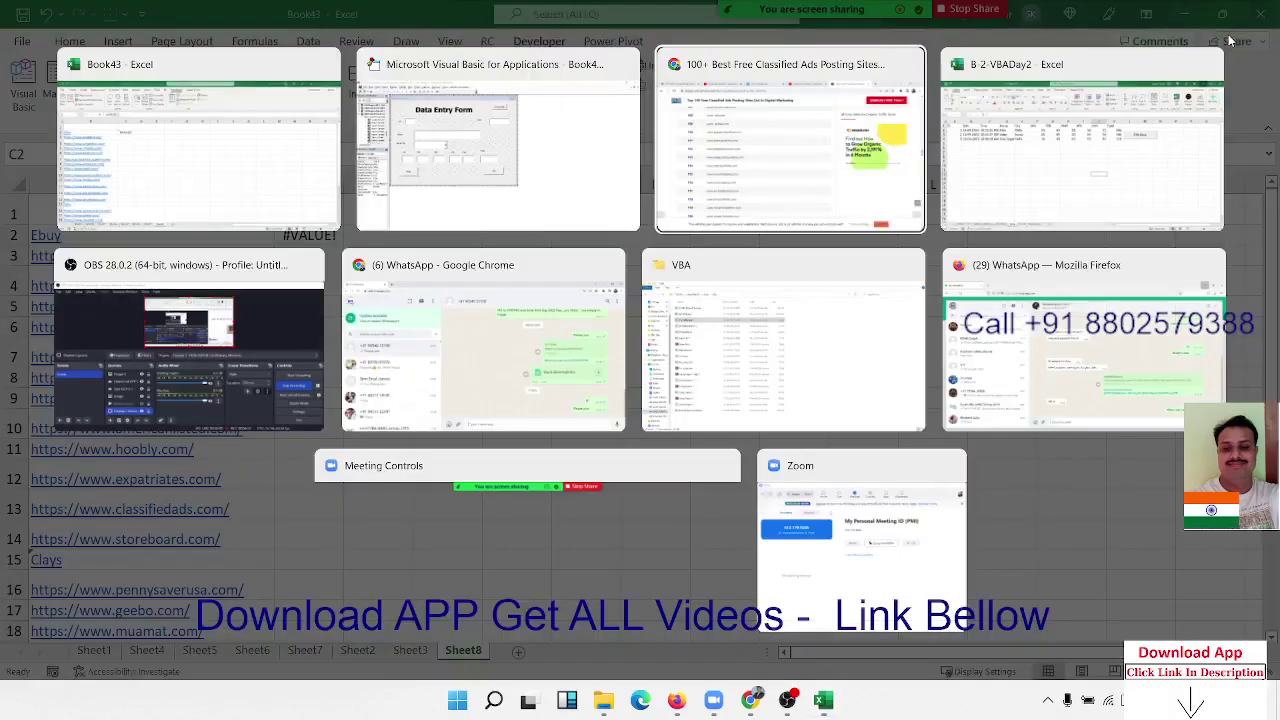
{"action": "left_click", "coordinate": [1110, 100]}
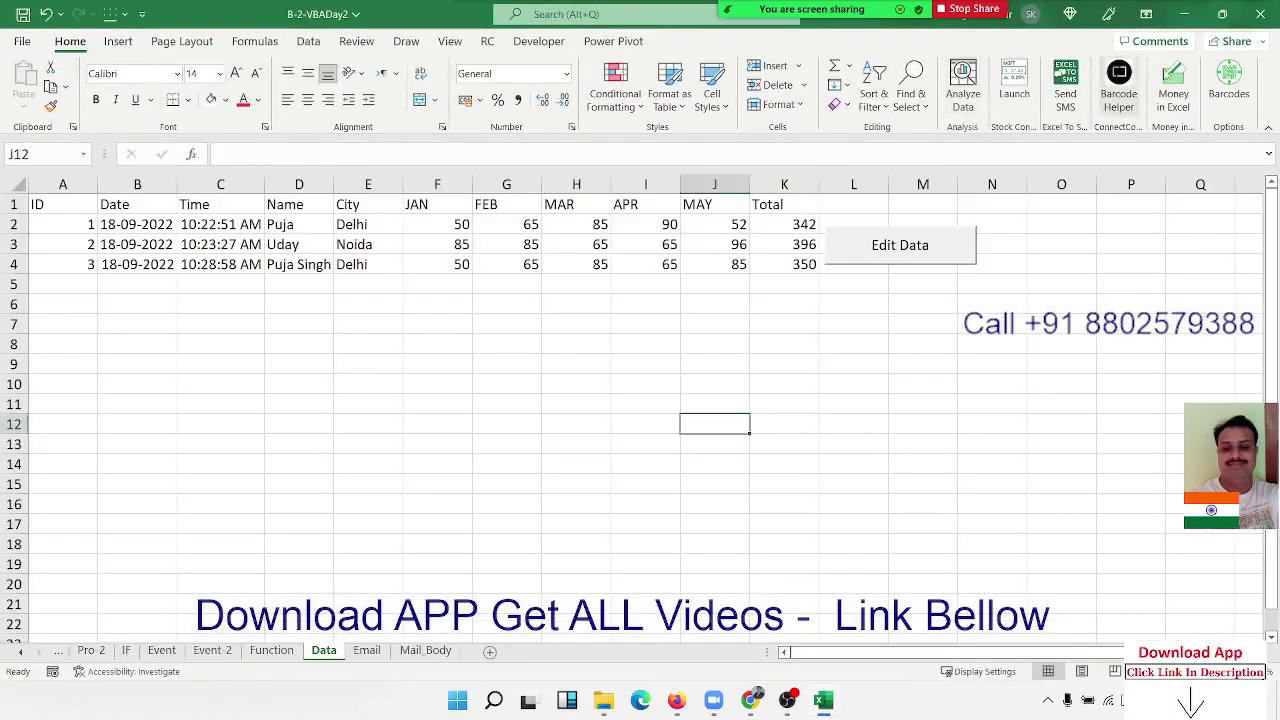
{"action": "left_click", "coordinate": [1260, 14]}
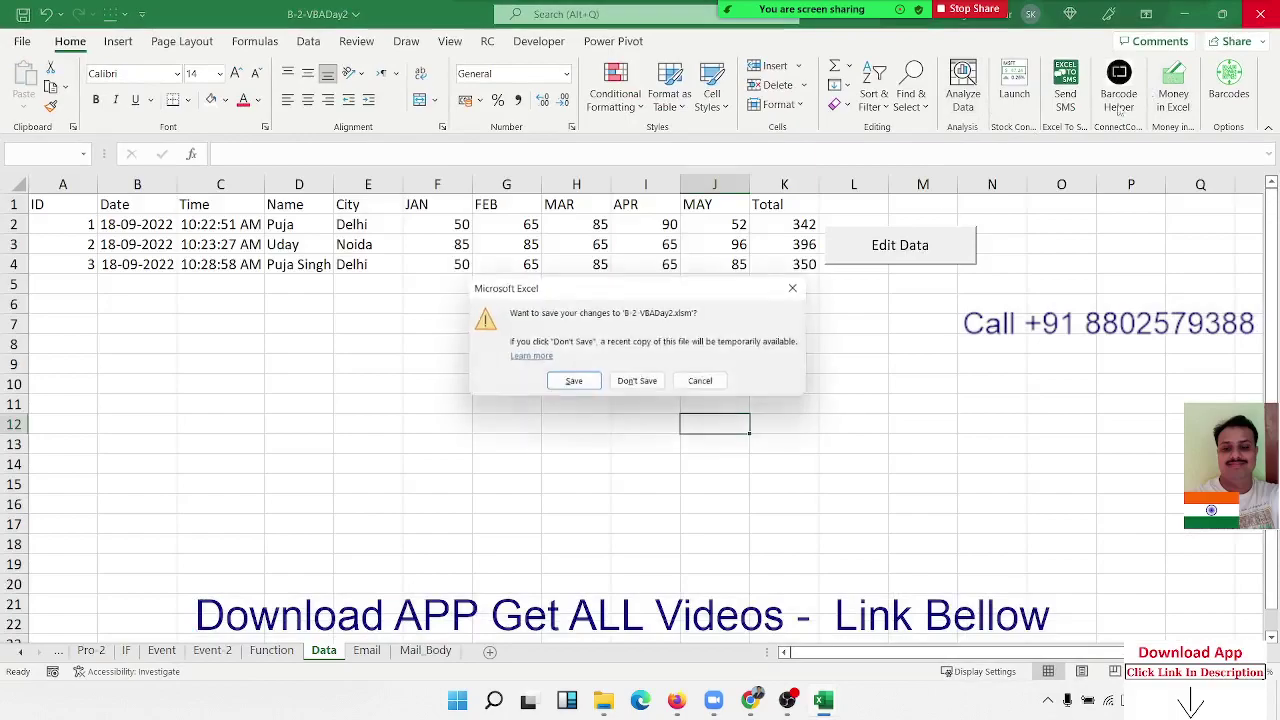
{"action": "left_click", "coordinate": [639, 384]}
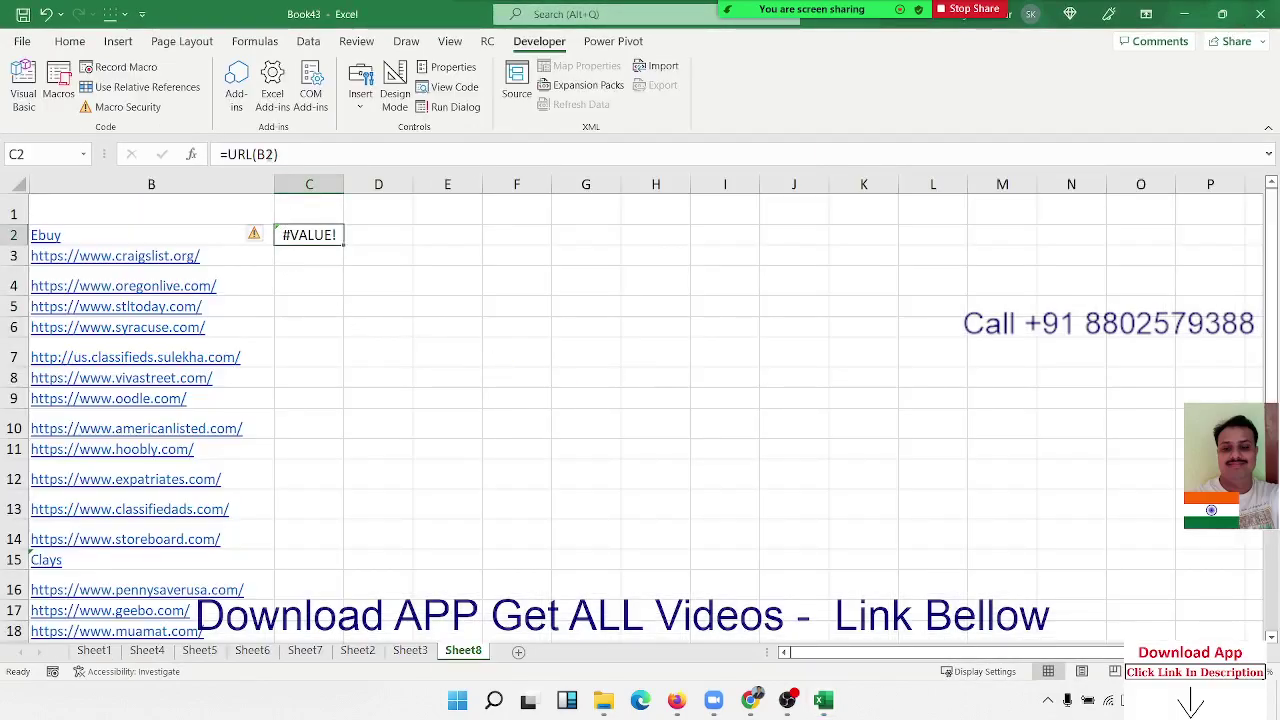
{"action": "key", "text": "alt+F11"}
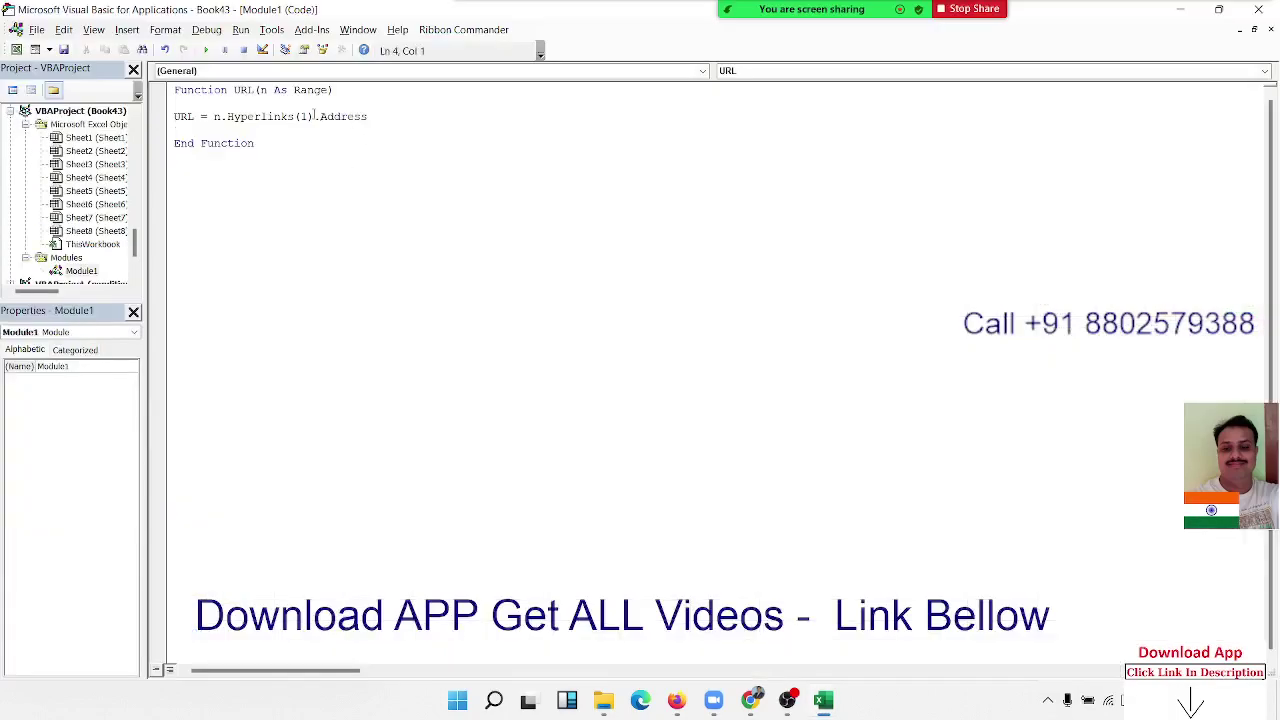
Change Hyperlinks(1) to Hyperlinks(0) in the URL function
{"action": "left_click_drag", "start_coordinate": [174, 116], "coordinate": [304, 116]}
{"action": "left_click", "coordinate": [309, 116]}
{"action": "key", "text": "BackSpace"}
{"action": "type", "text": "0"}
{"action": "left_click", "coordinate": [331, 159]}
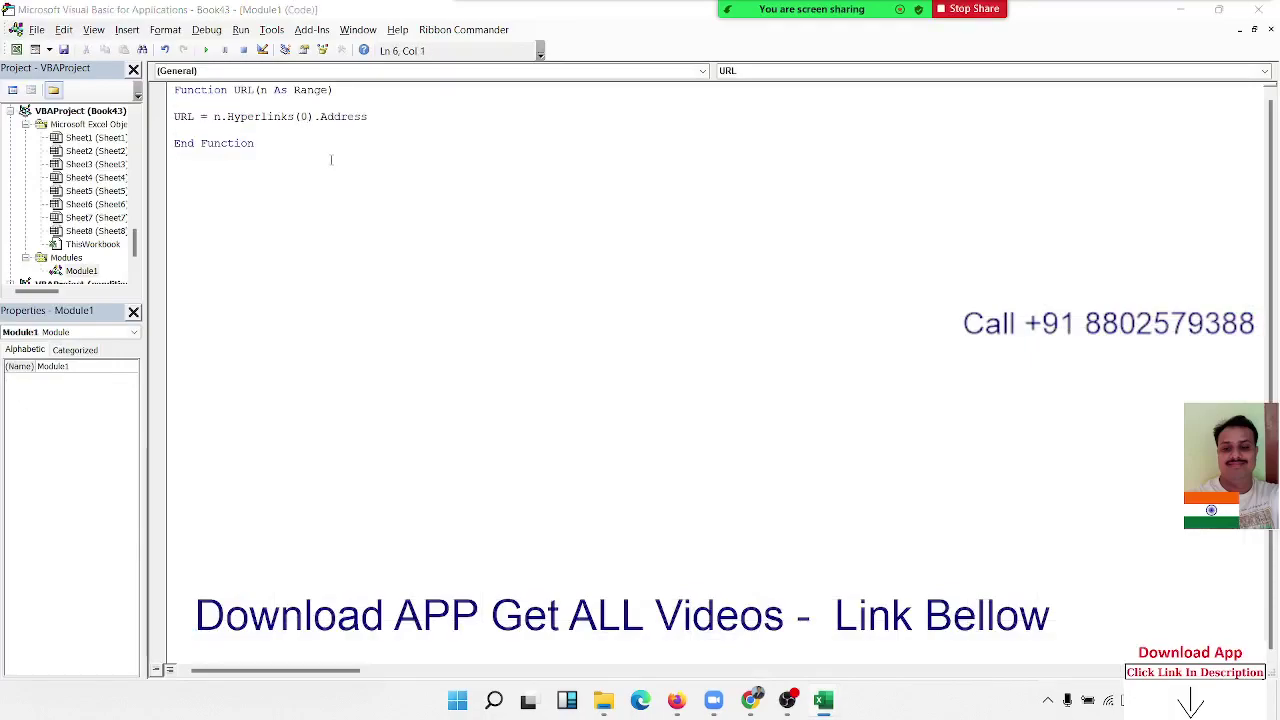
Re-enter =URL(B2) in C2 and dismiss the Out of memory error; C2 still shows #VALUE!
{"action": "key", "text": "alt+F11"}
{"action": "double_click", "coordinate": [310, 235]}
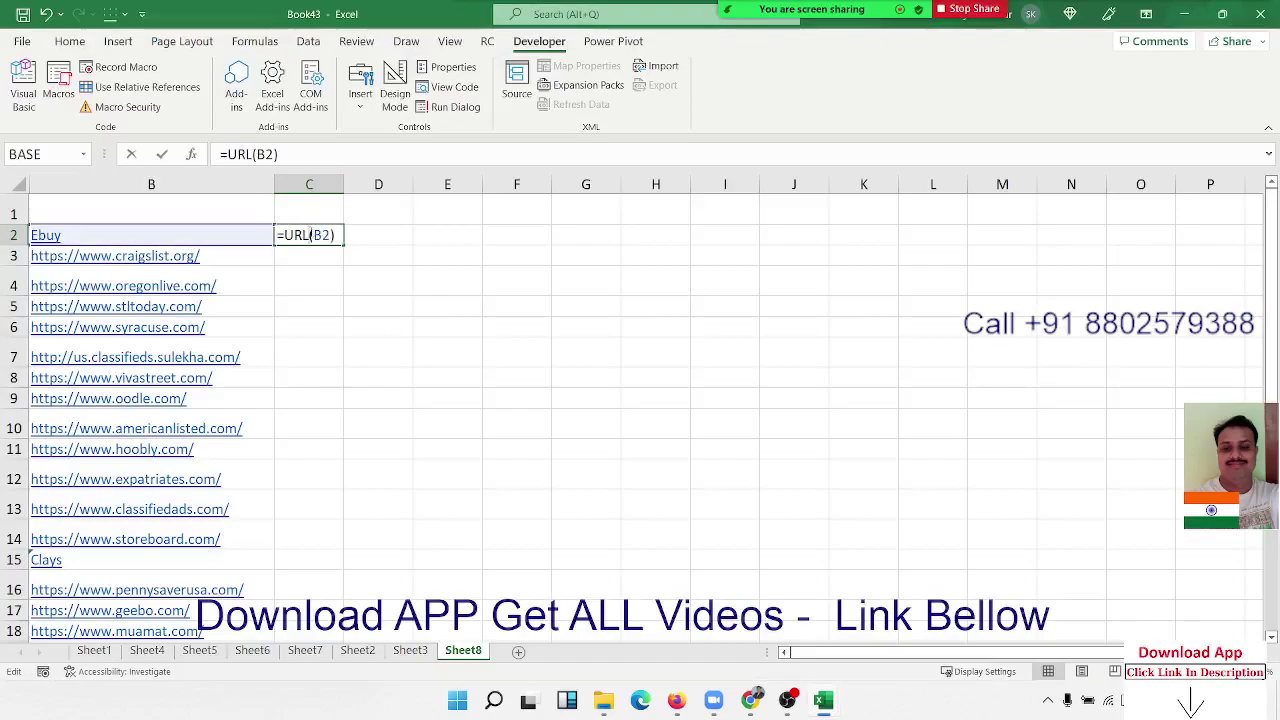
{"action": "key", "text": "Return"}
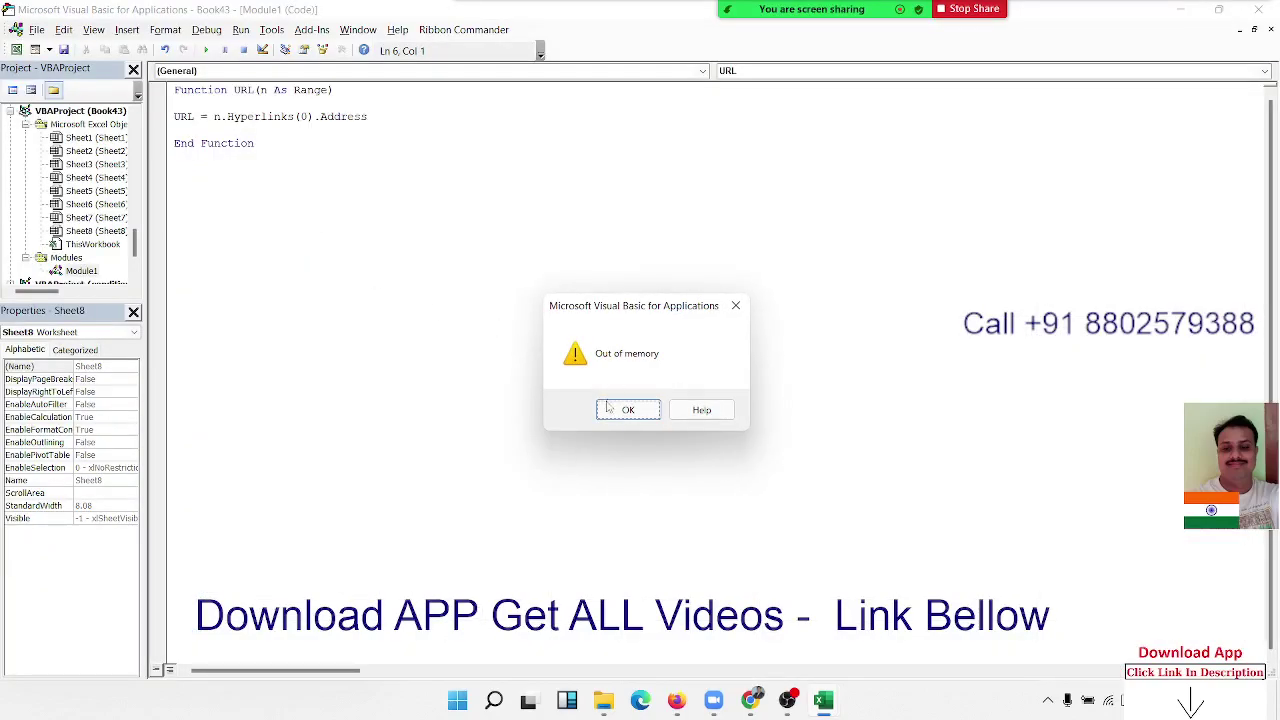
{"action": "left_click", "coordinate": [612, 404]}
{"action": "left_click", "coordinate": [624, 408]}
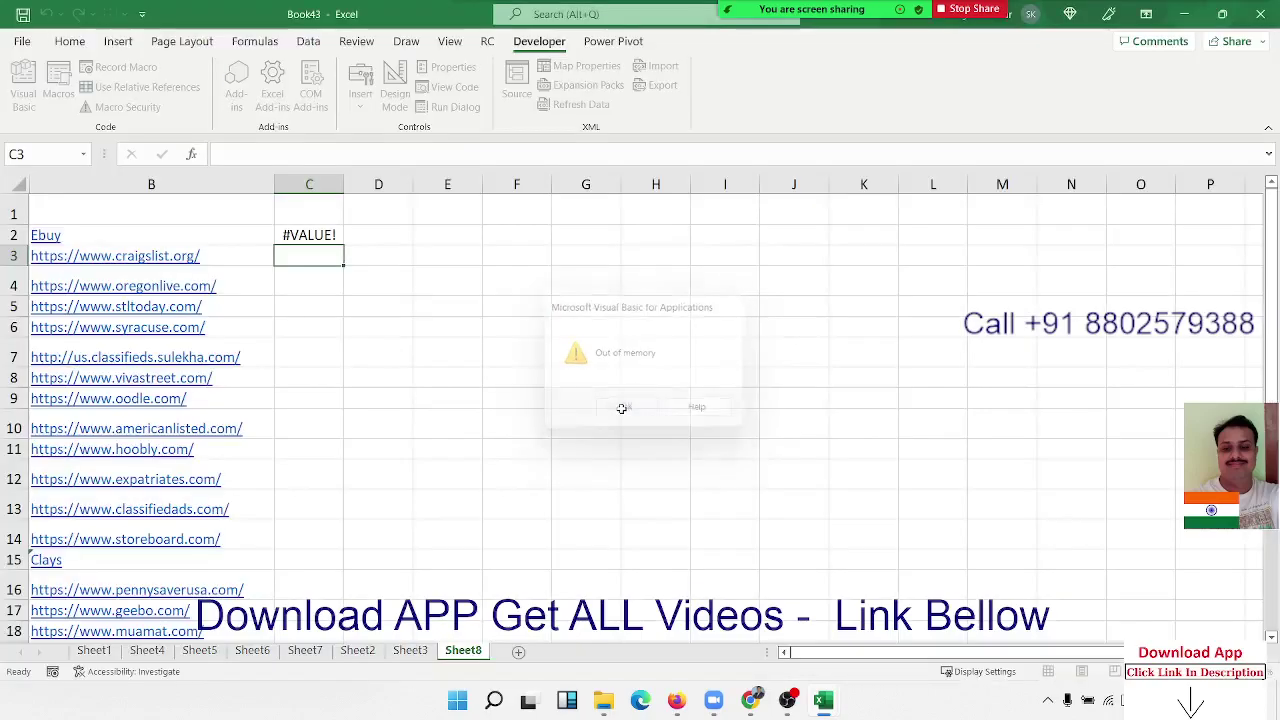
{"action": "left_click", "coordinate": [319, 234]}
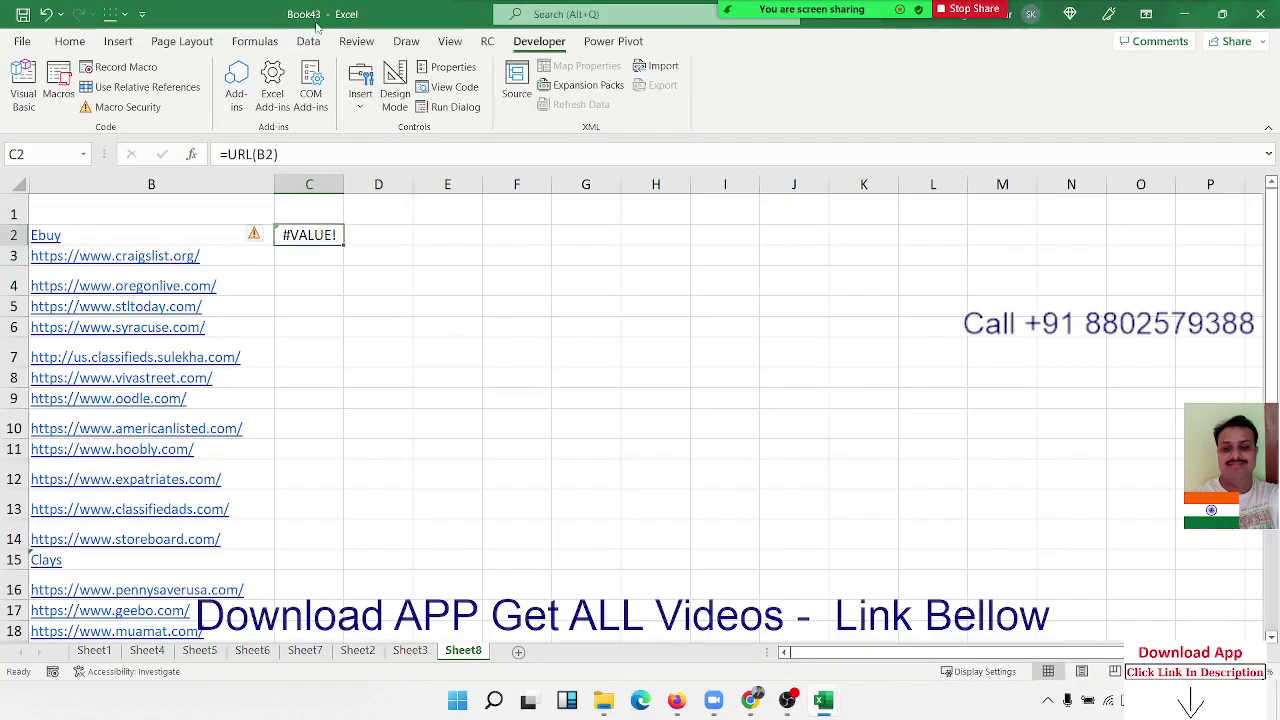
{"action": "scroll", "coordinate": [420, 520], "scroll_direction": "down", "scroll_amount": 2}
{"action": "scroll", "coordinate": [440, 590], "scroll_direction": "down", "scroll_amount": 9}
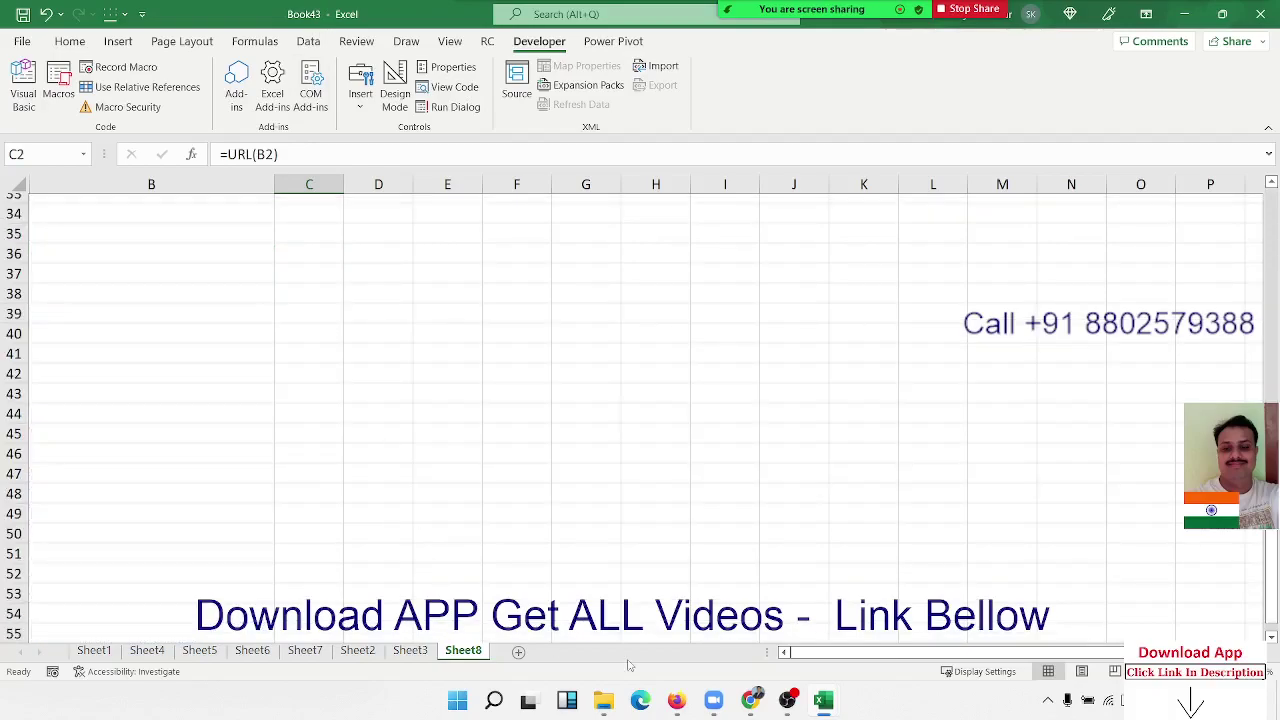
Reopen the VBA editor and select the URL function's code
{"action": "left_click", "coordinate": [23, 85]}
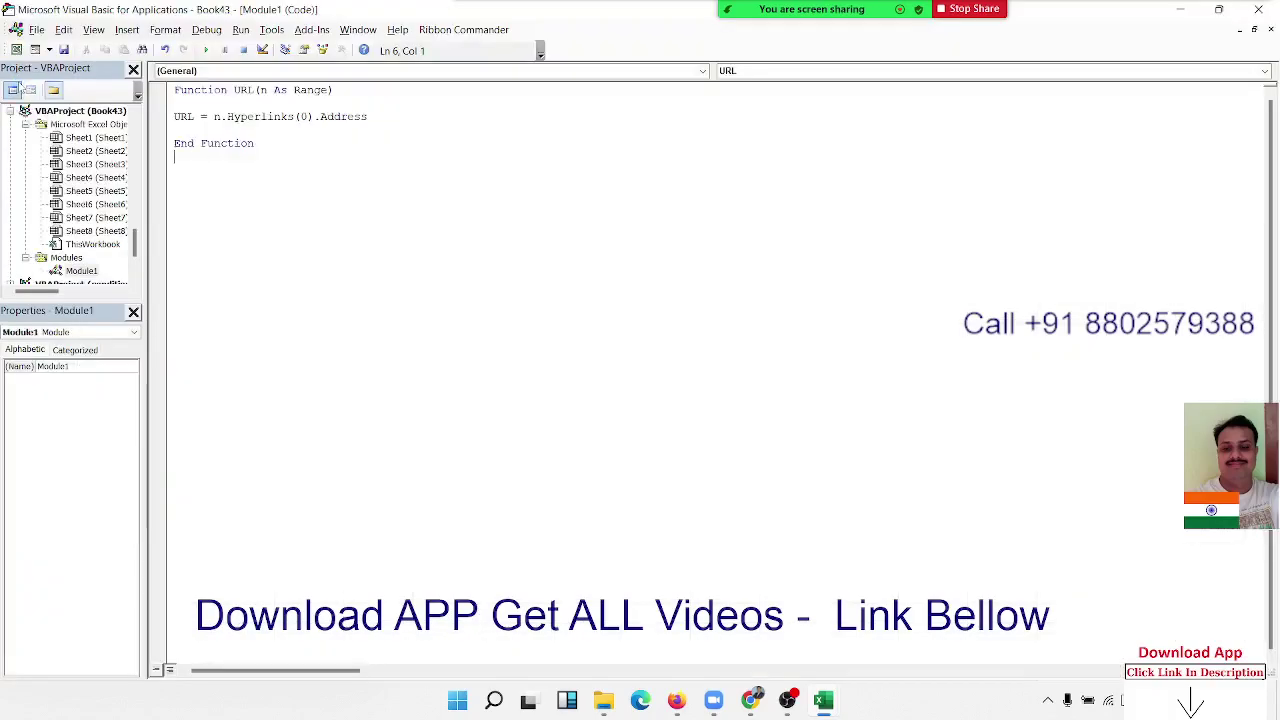
{"action": "scroll", "coordinate": [61, 223], "scroll_direction": "up", "scroll_amount": 3}
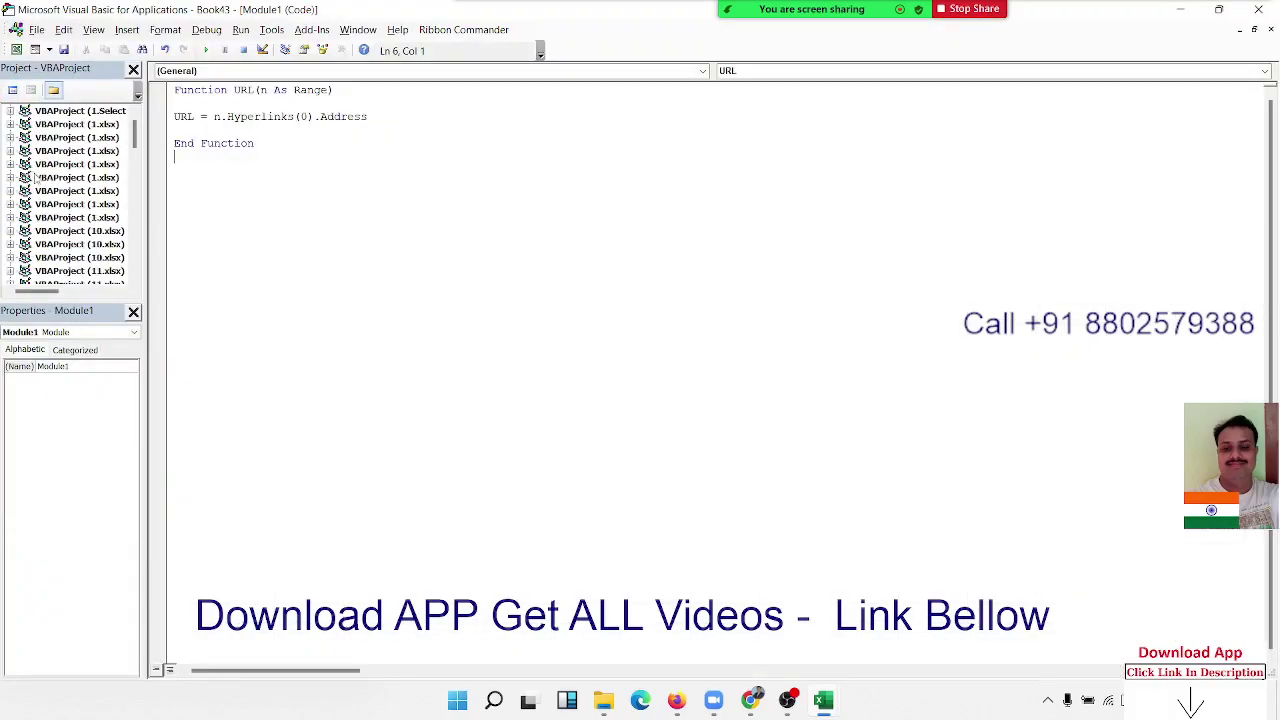
{"action": "scroll", "coordinate": [30, 175], "scroll_direction": "down", "scroll_amount": 5}
{"action": "scroll", "coordinate": [32, 176], "scroll_direction": "down", "scroll_amount": 10}
{"action": "scroll", "coordinate": [38, 177], "scroll_direction": "down", "scroll_amount": 3}
{"action": "scroll", "coordinate": [38, 177], "scroll_direction": "up", "scroll_amount": 15}
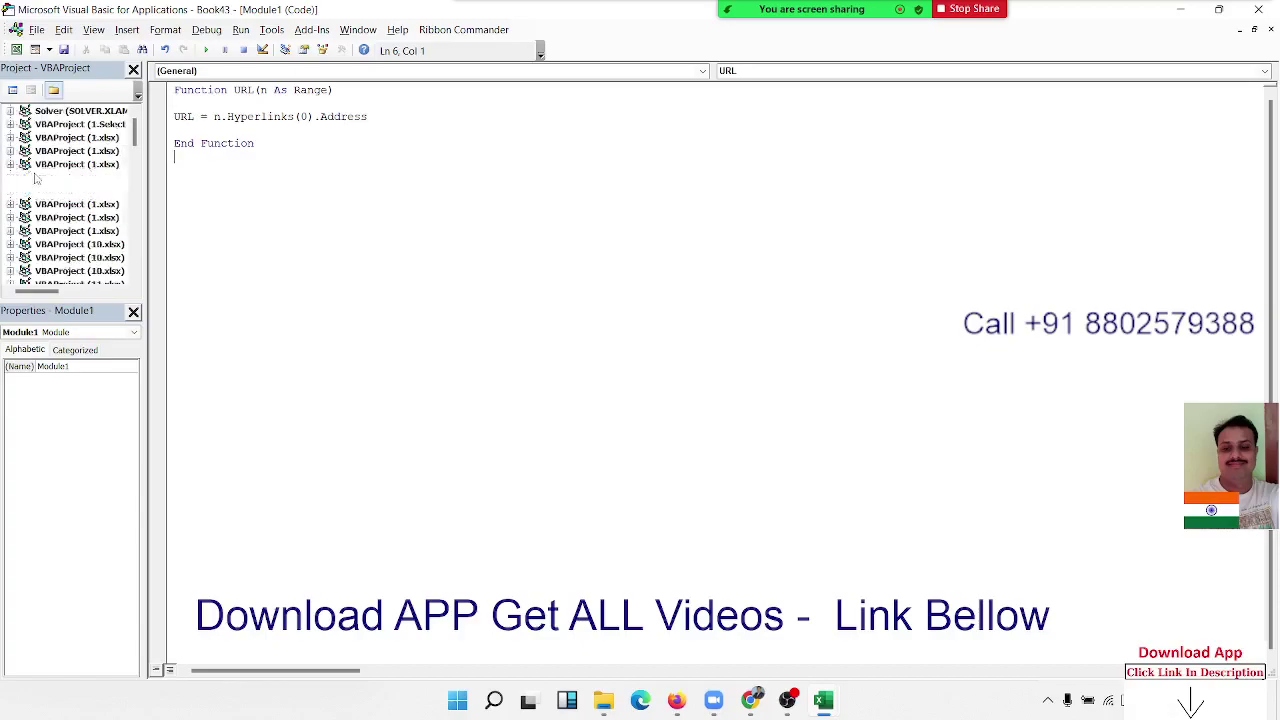
{"action": "left_click_drag", "start_coordinate": [256, 143], "coordinate": [173, 89]}
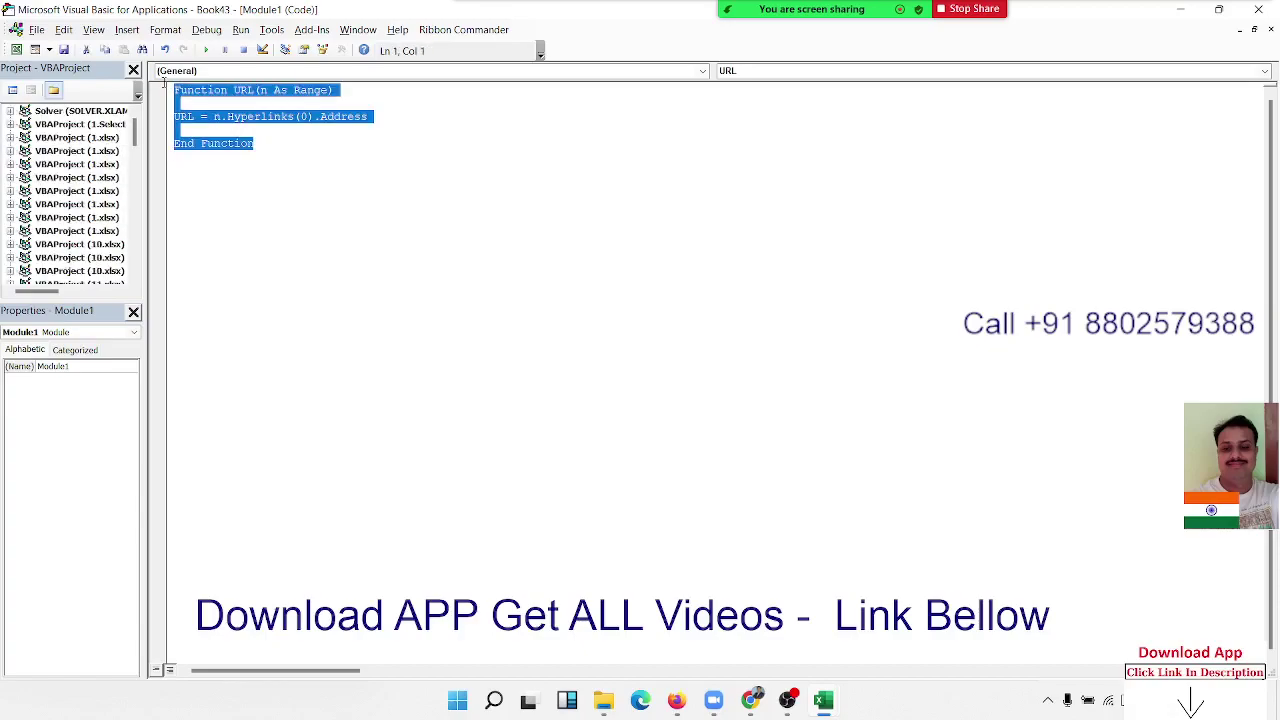
Close the VBA editor and close Book43 without saving
{"action": "double_click", "coordinate": [313, 8]}
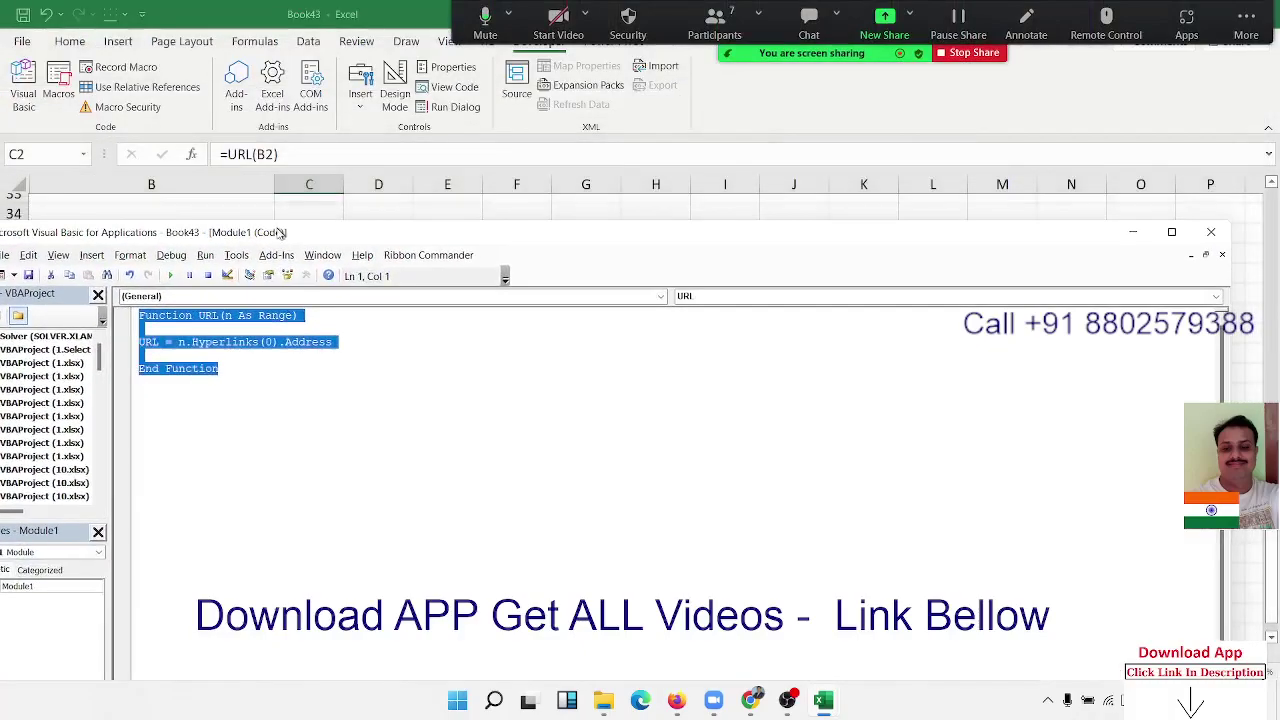
{"action": "left_click", "coordinate": [1169, 229]}
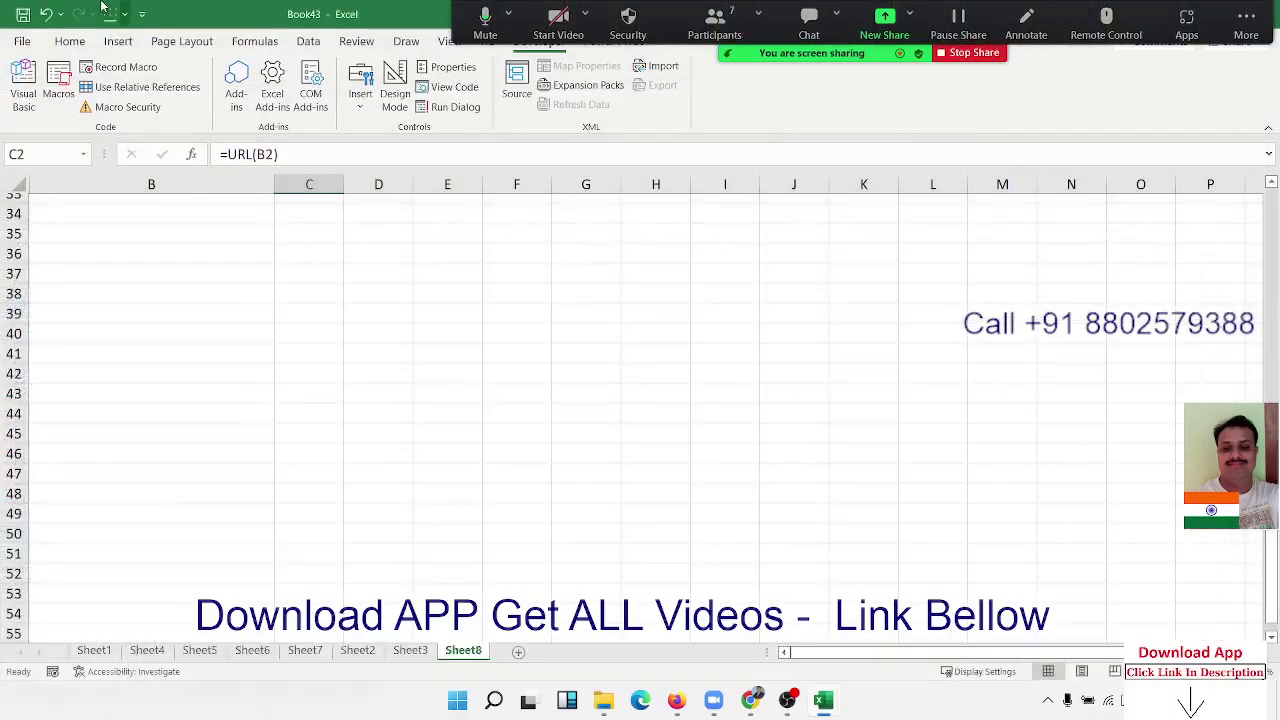
{"action": "double_click", "coordinate": [195, 10]}
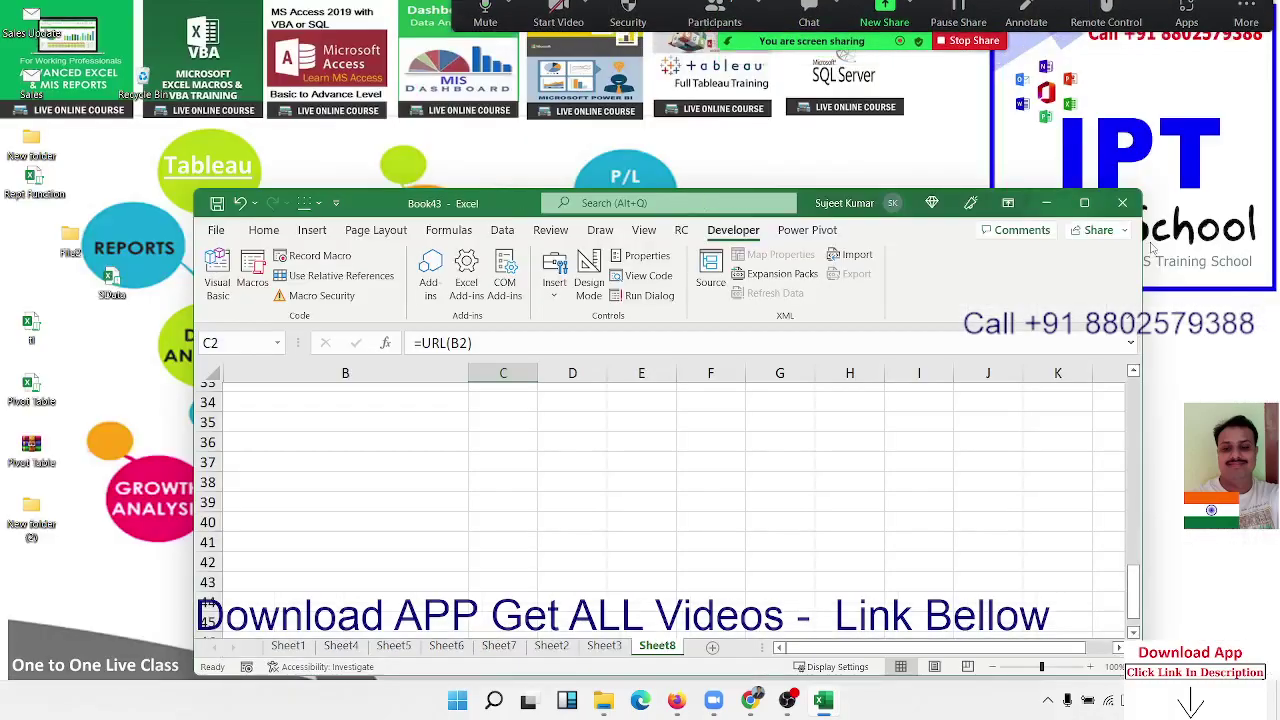
{"action": "left_click", "coordinate": [1122, 203]}
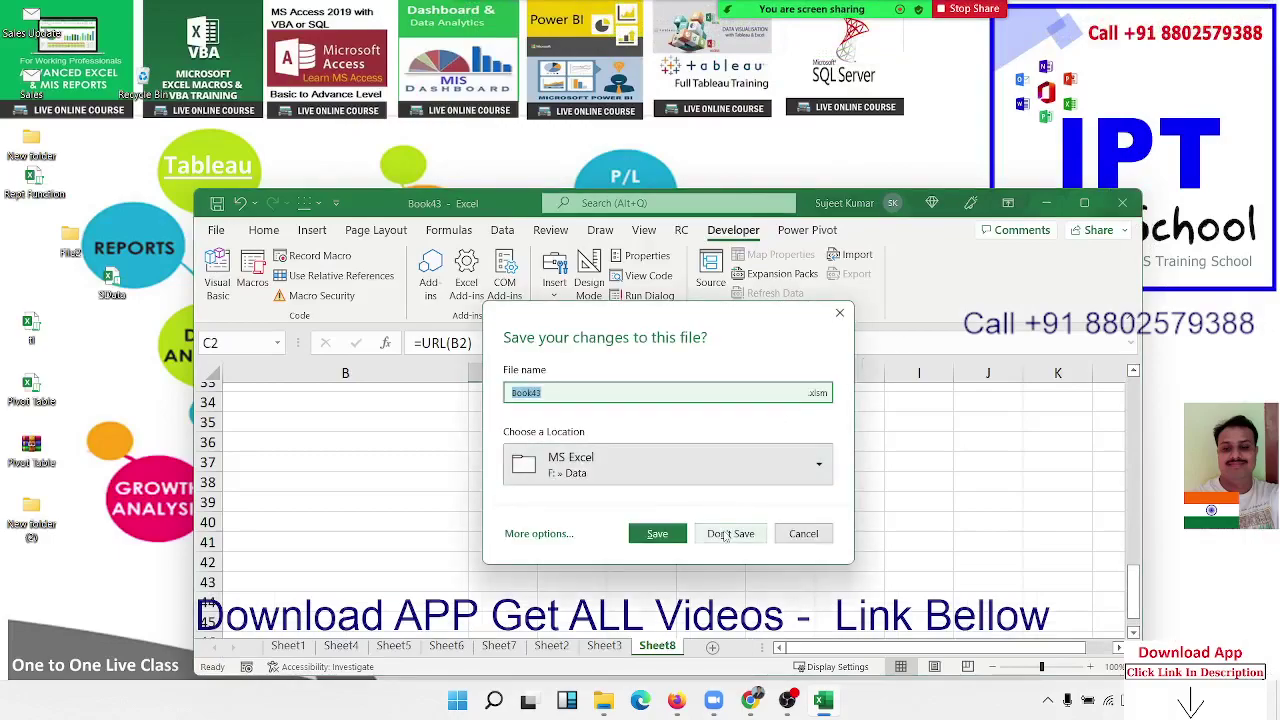
{"action": "left_click", "coordinate": [727, 533]}
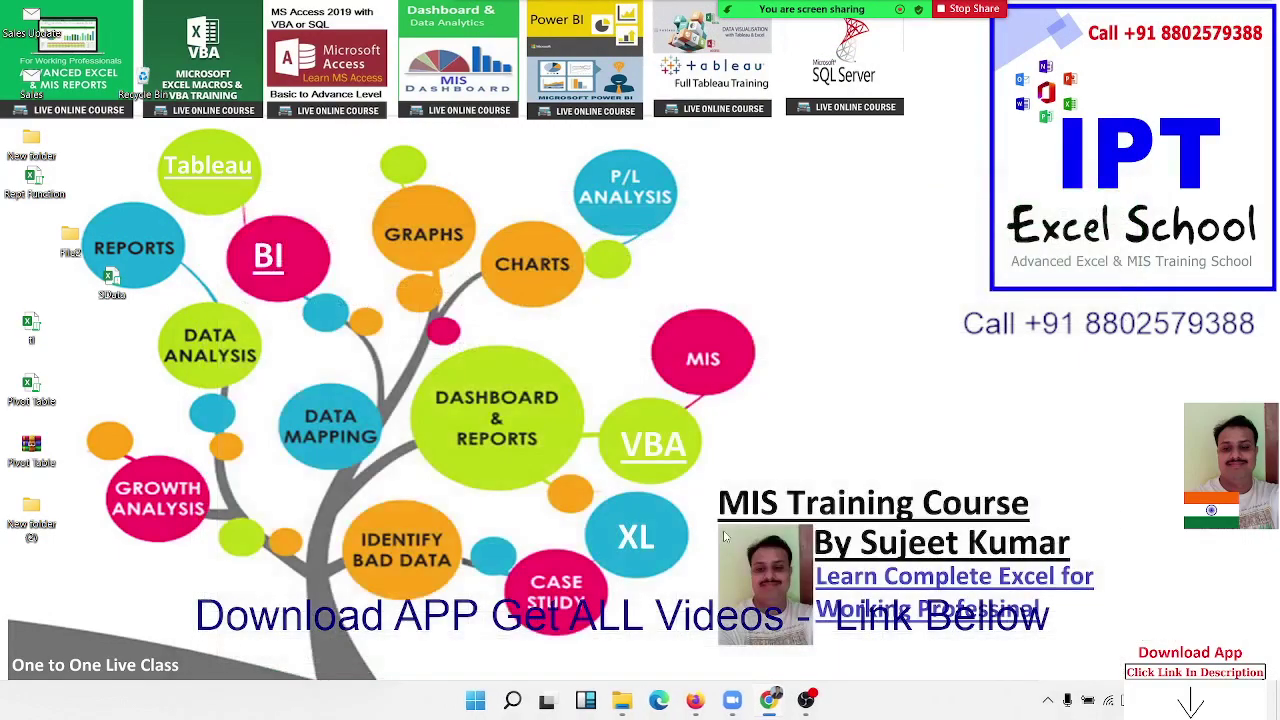
Search for Excel from the Start menu and launch it to its start screen
{"action": "key", "text": "super"}
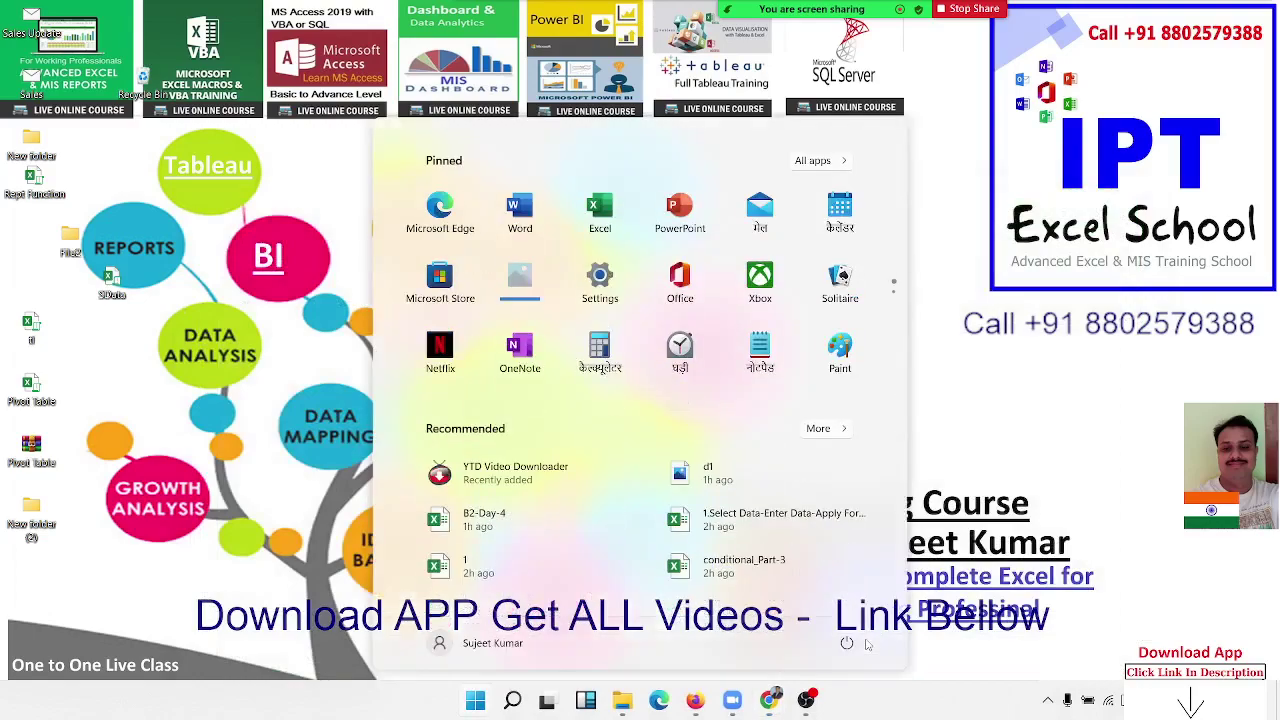
{"action": "type", "text": "ece"}
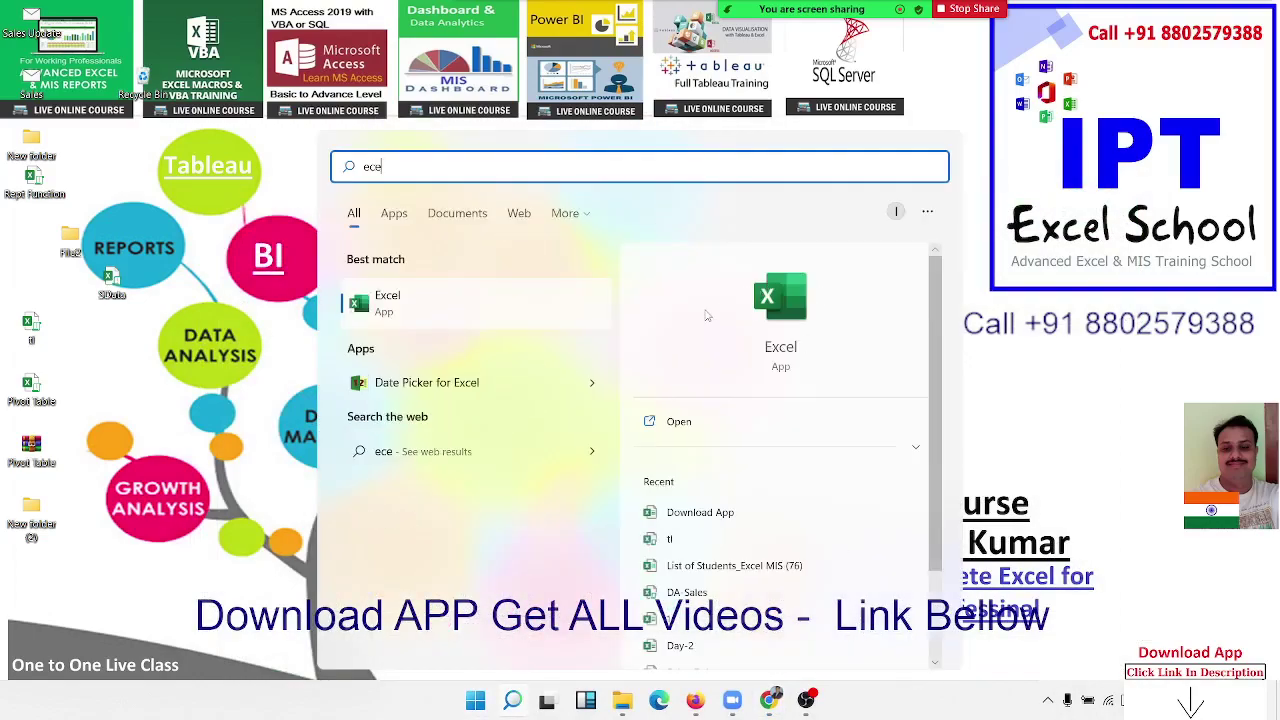
{"action": "key", "text": "Escape"}
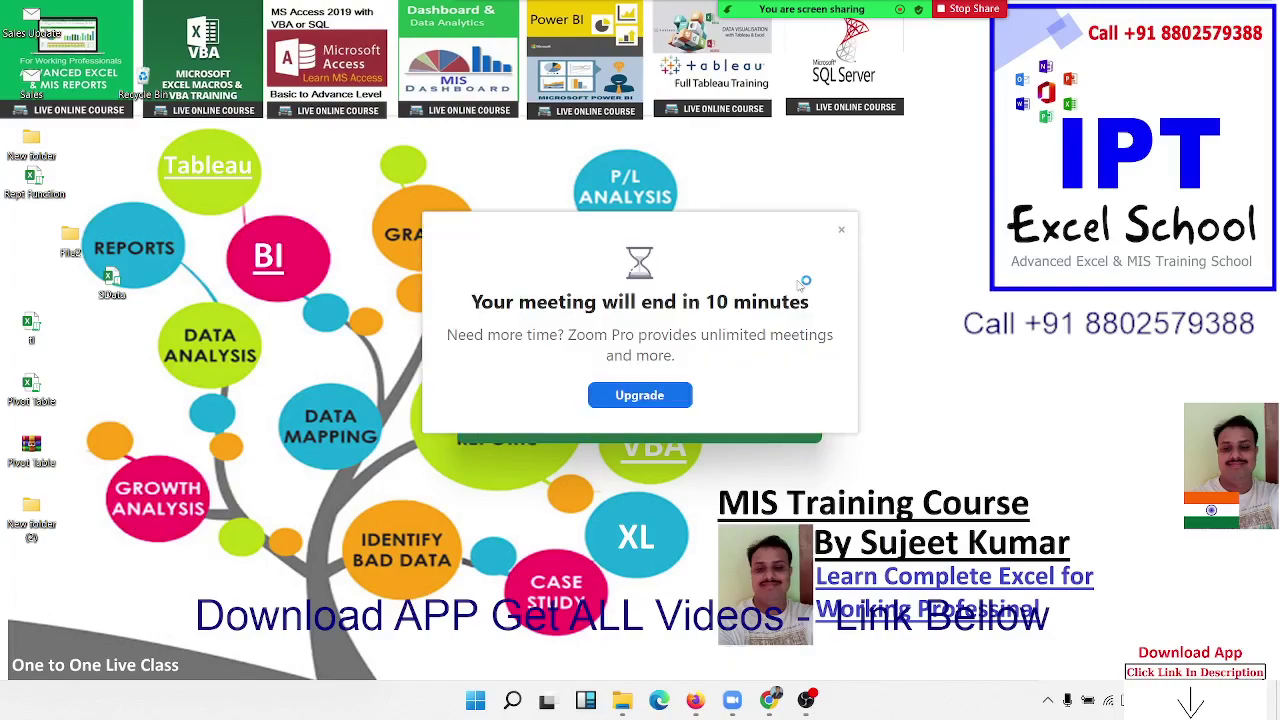
{"action": "left_click", "coordinate": [841, 230]}
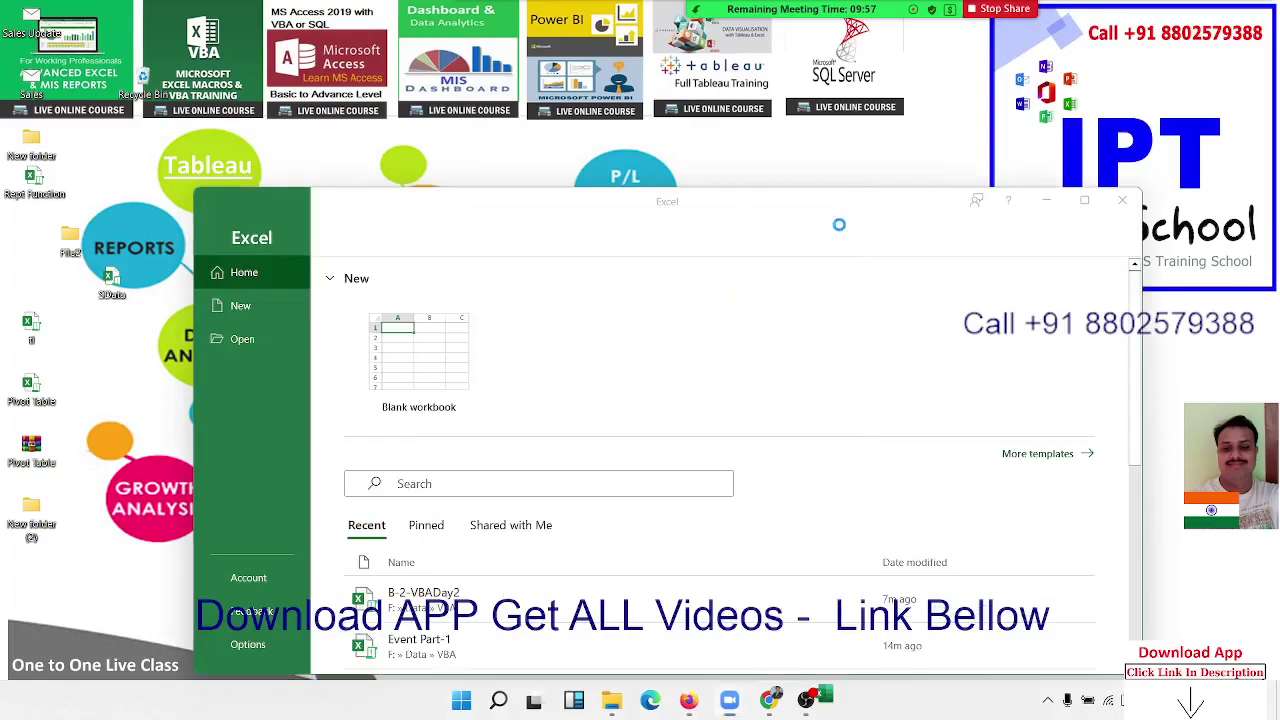
{"action": "left_click", "coordinate": [466, 384]}
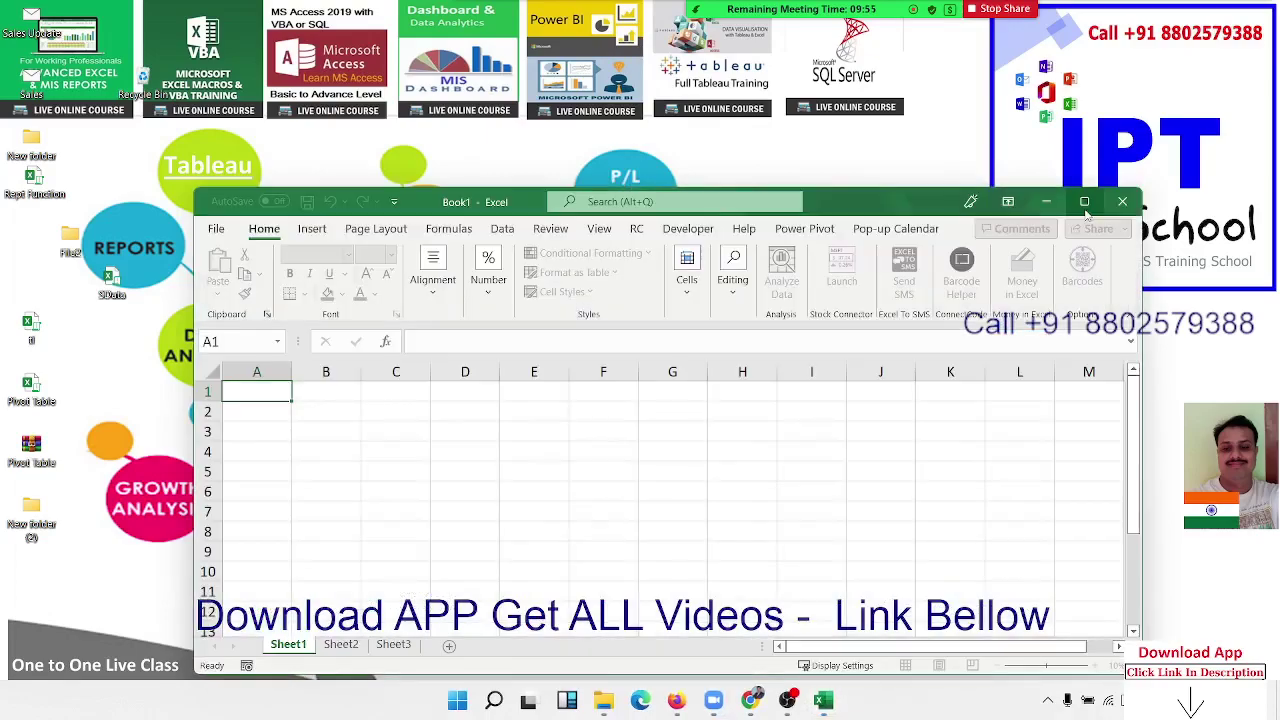
{"action": "left_click", "coordinate": [760, 572]}
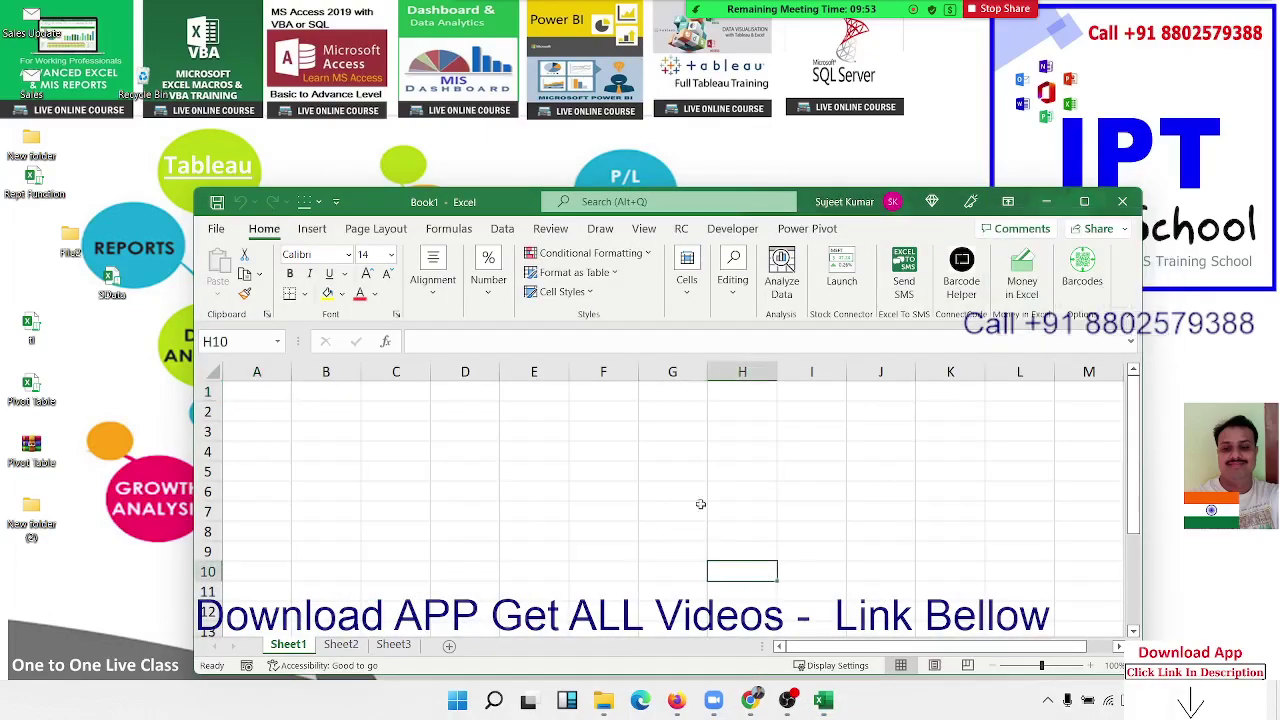
{"action": "double_click", "coordinate": [455, 201]}
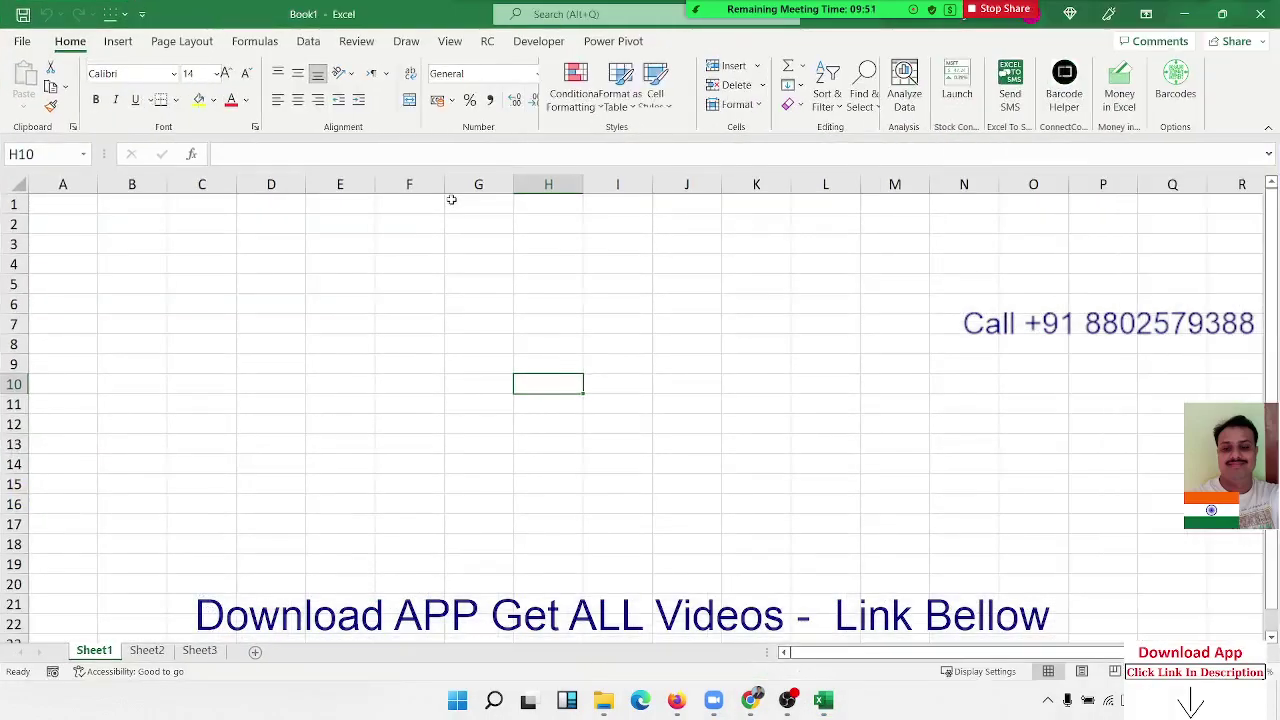
{"action": "left_click", "coordinate": [277, 241]}
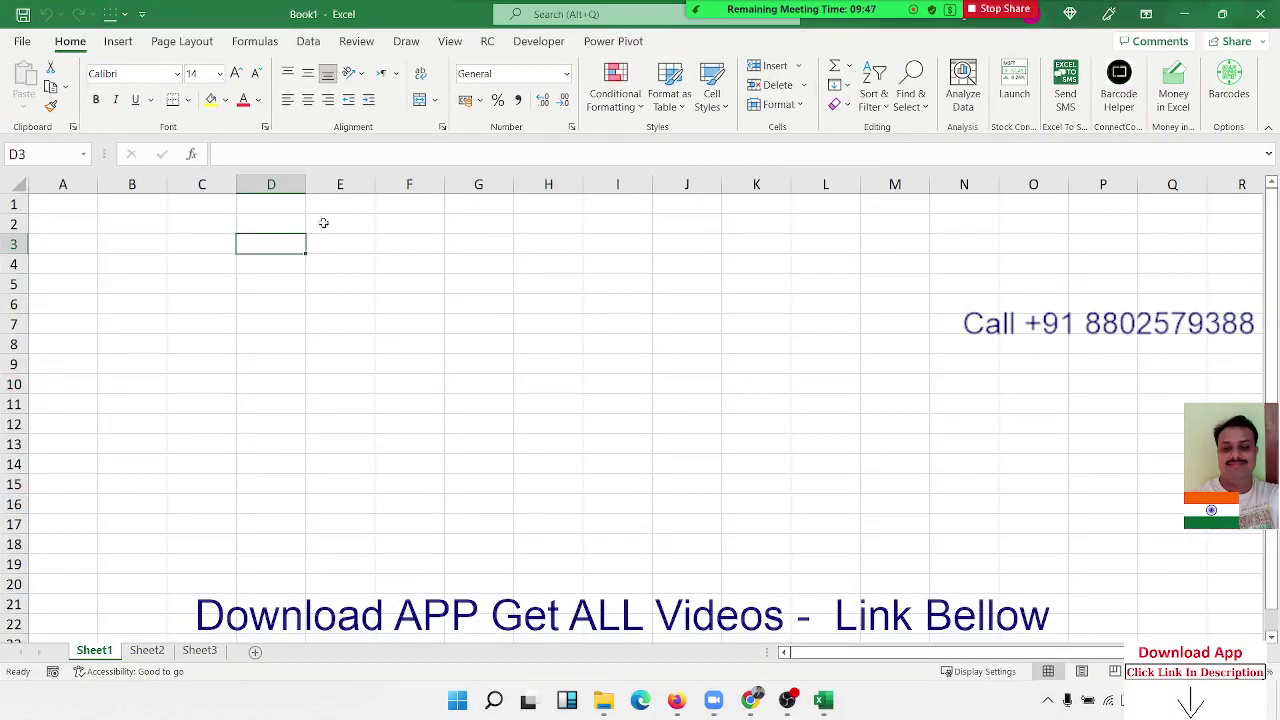
{"action": "left_click", "coordinate": [600, 342]}
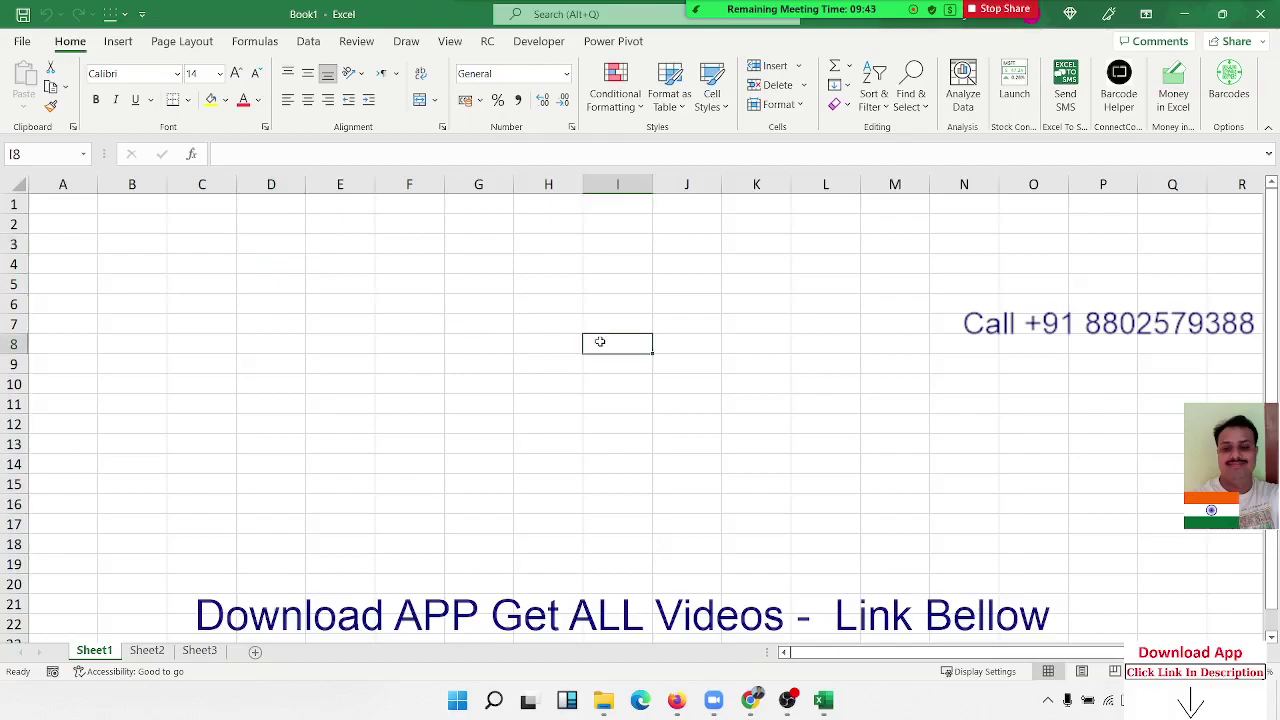
{"action": "left_click", "coordinate": [533, 43]}
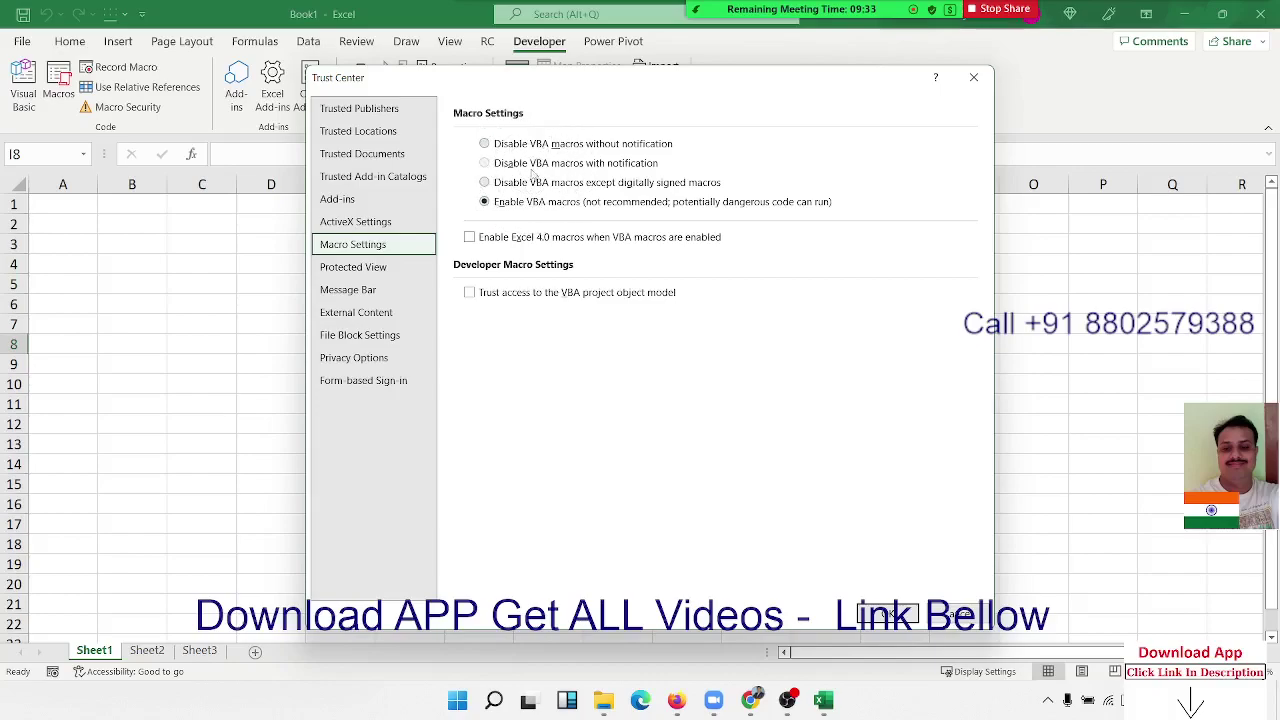
{"action": "left_click", "coordinate": [978, 618]}
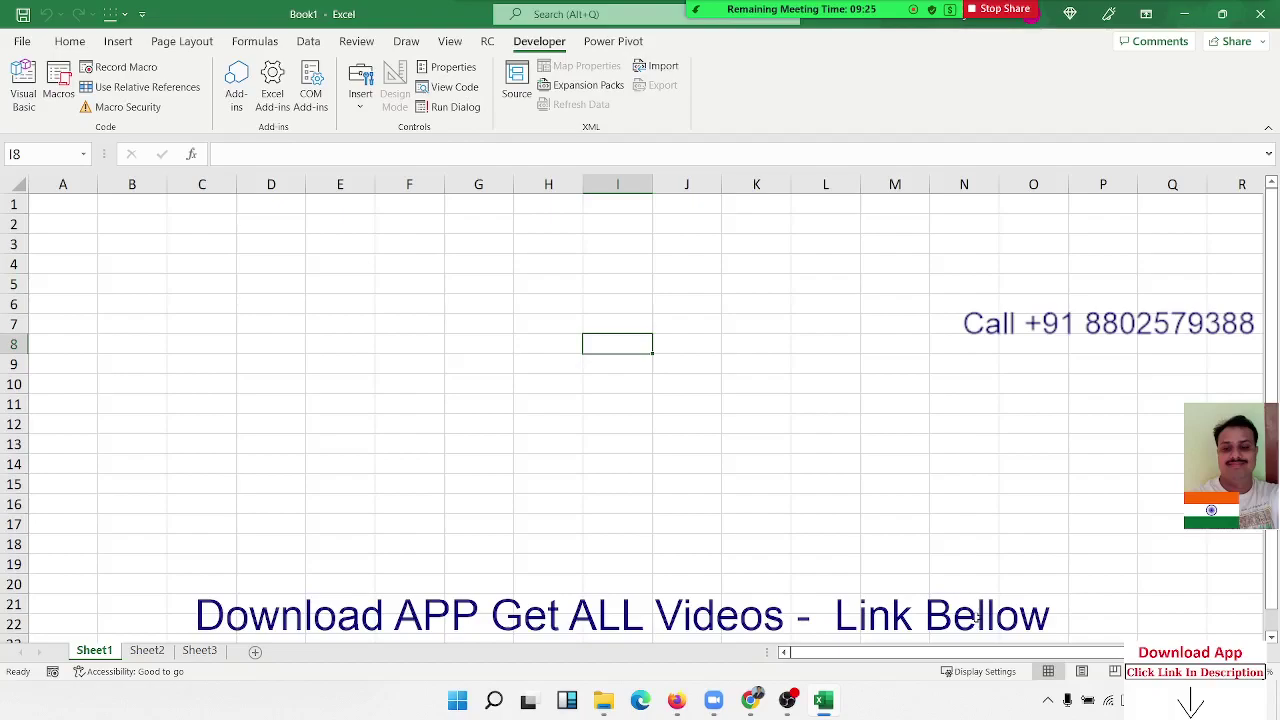
{"action": "left_click", "coordinate": [488, 280]}
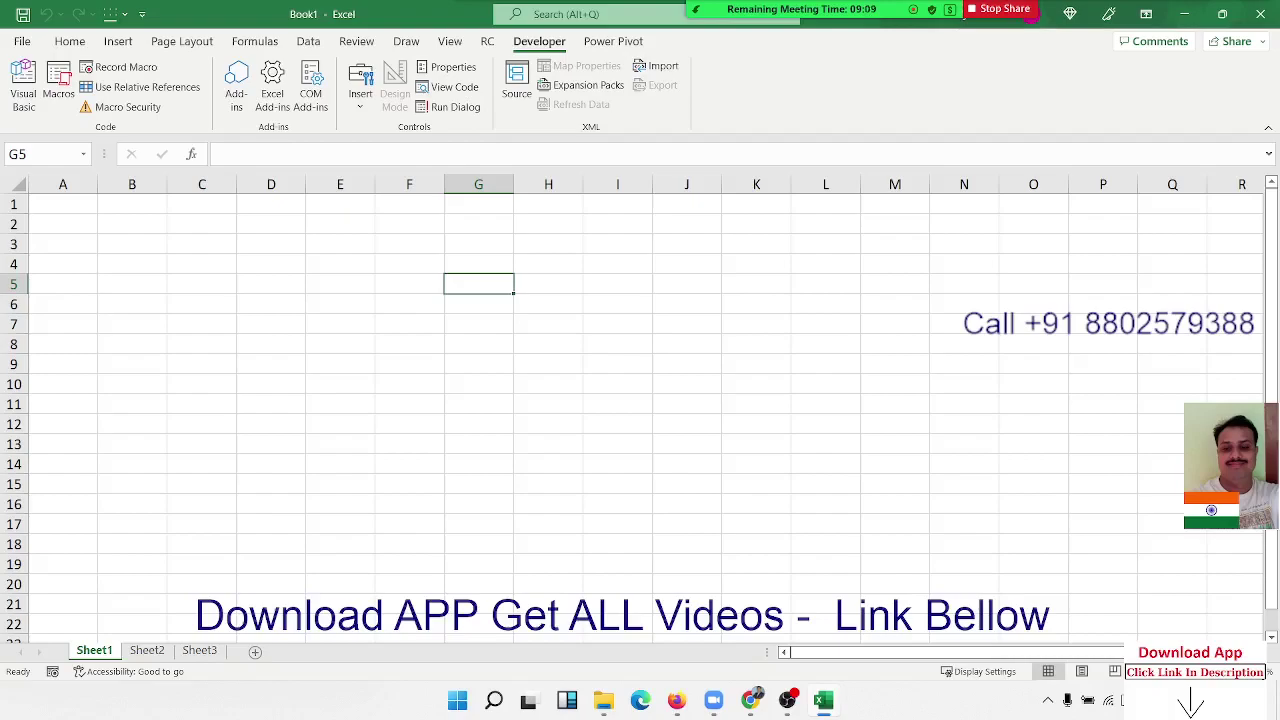
{"action": "key", "text": "alt+F11"}
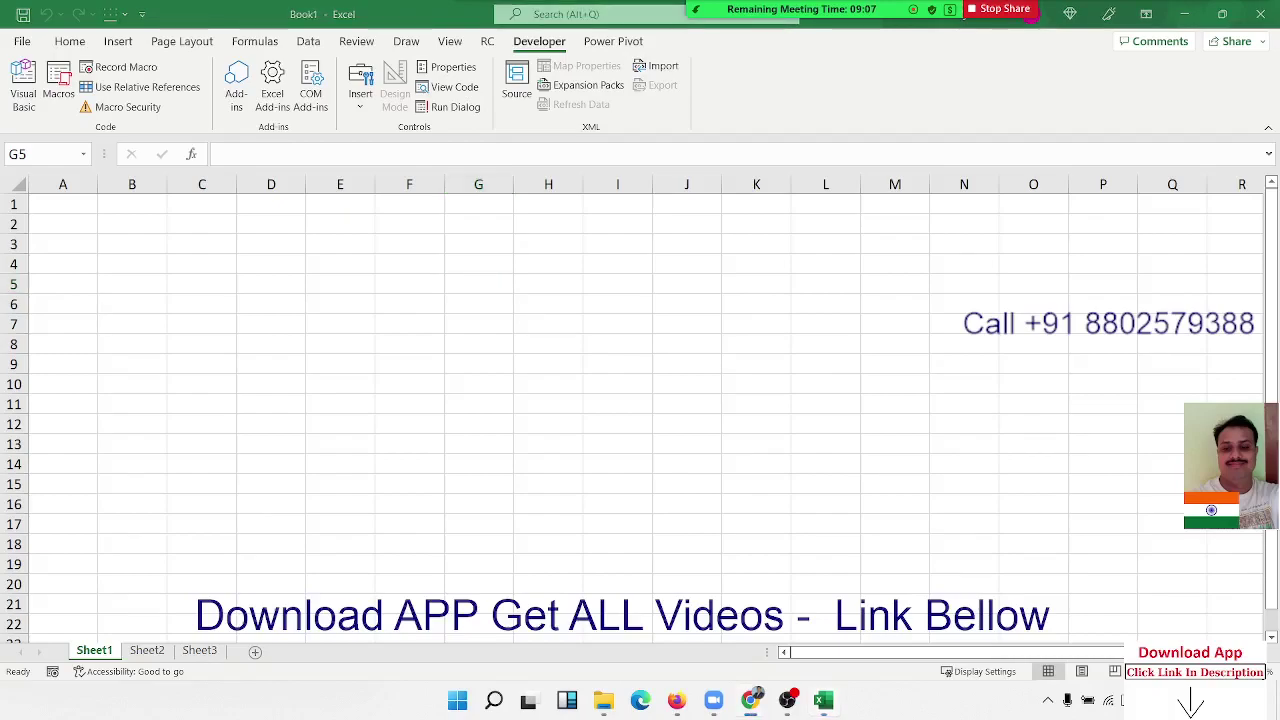
{"action": "key", "text": "alt+F11"}
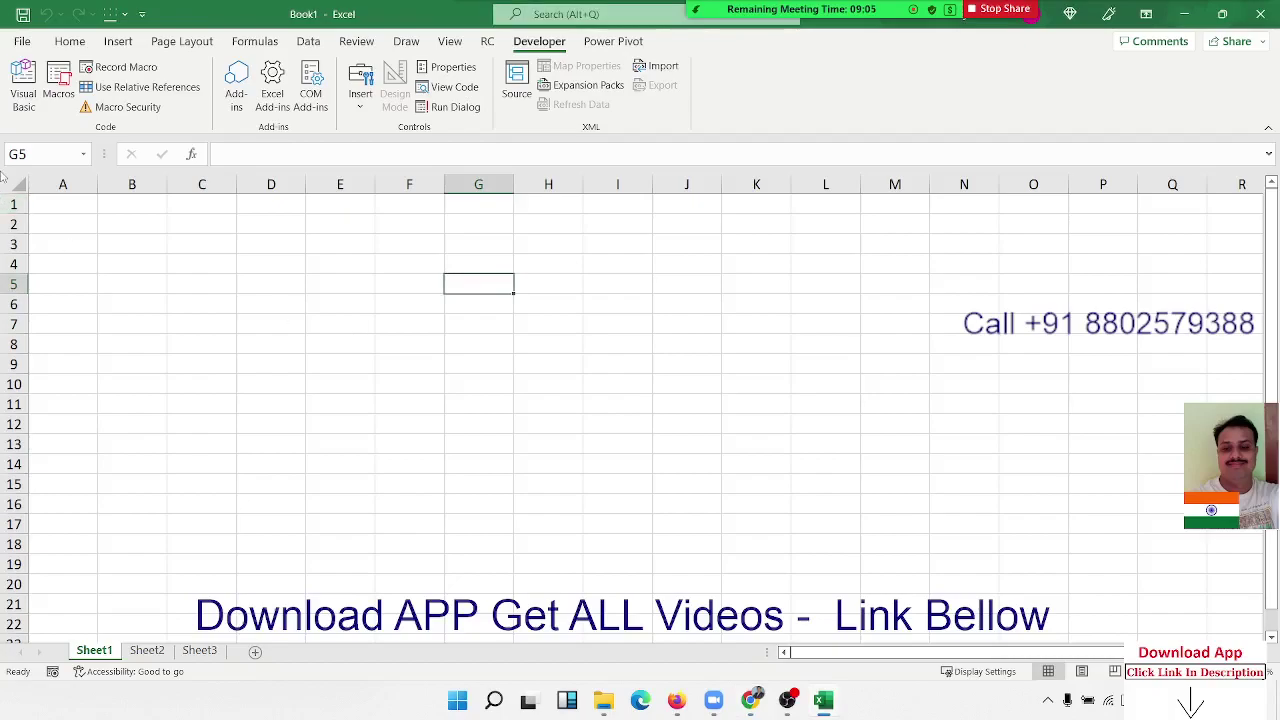
{"action": "left_click", "coordinate": [38, 201]}
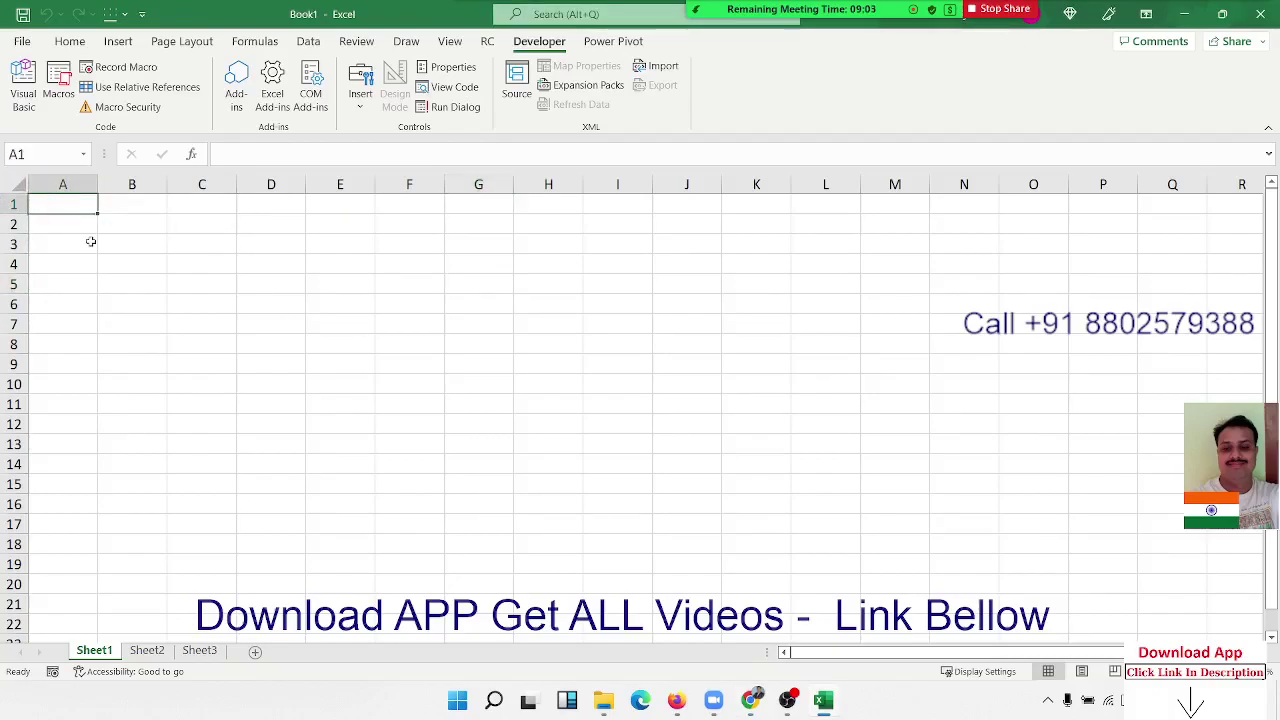
{"action": "left_click", "coordinate": [165, 288]}
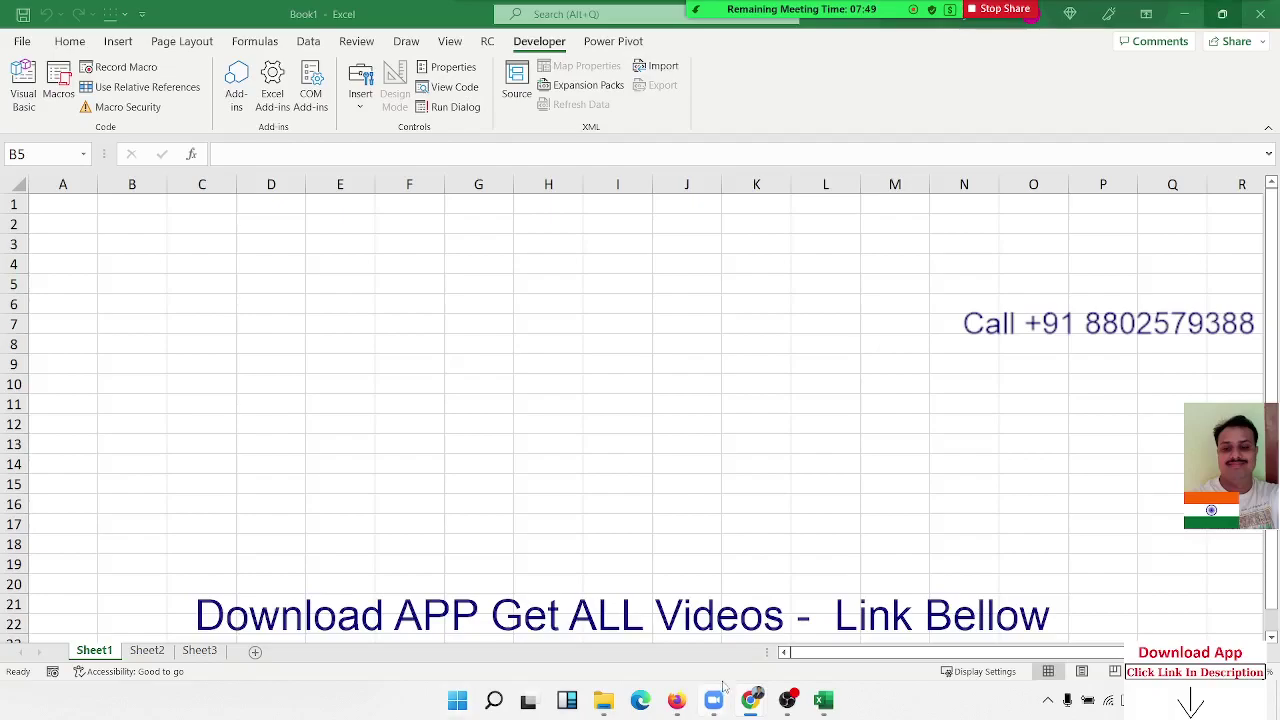
Load the excel-vba.com 'Macros in Excel (VBA)' home page in a new Chrome tab
{"action": "mouse_move", "coordinate": [750, 699]}
{"action": "left_click", "coordinate": [680, 605]}
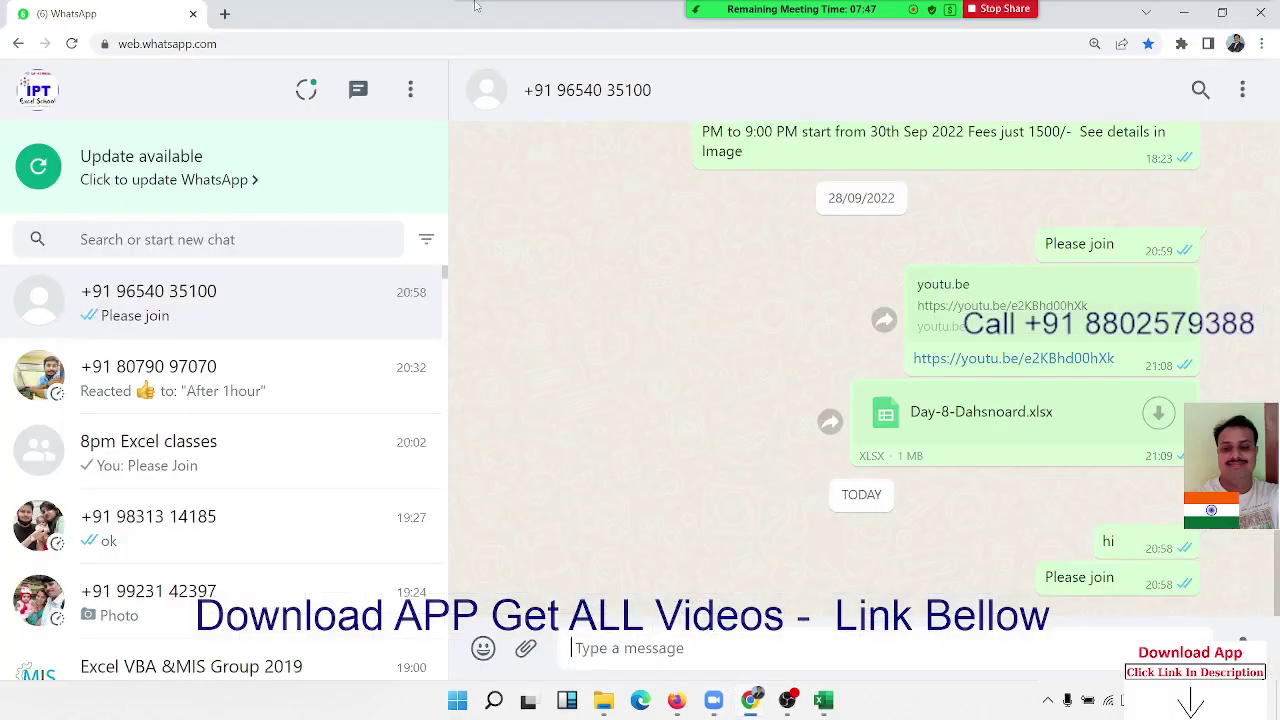
{"action": "left_click", "coordinate": [226, 13]}
{"action": "type", "text": "e"}
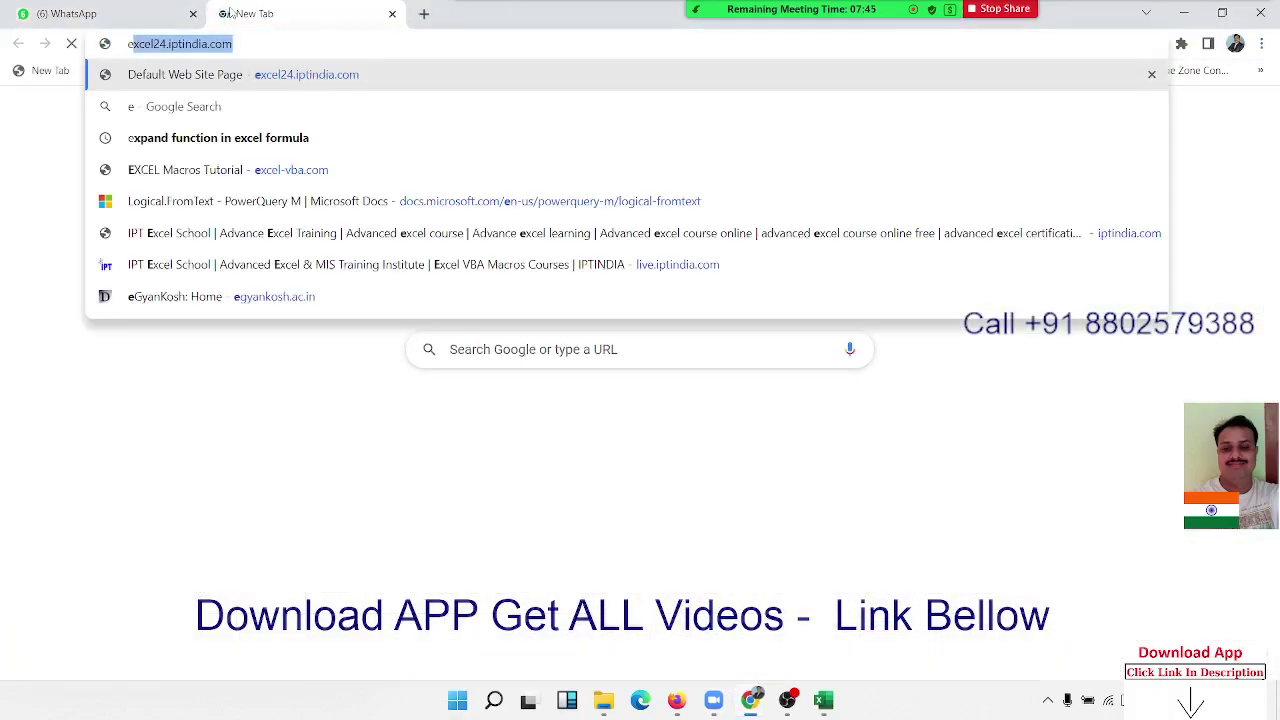
{"action": "type", "text": "xce"}
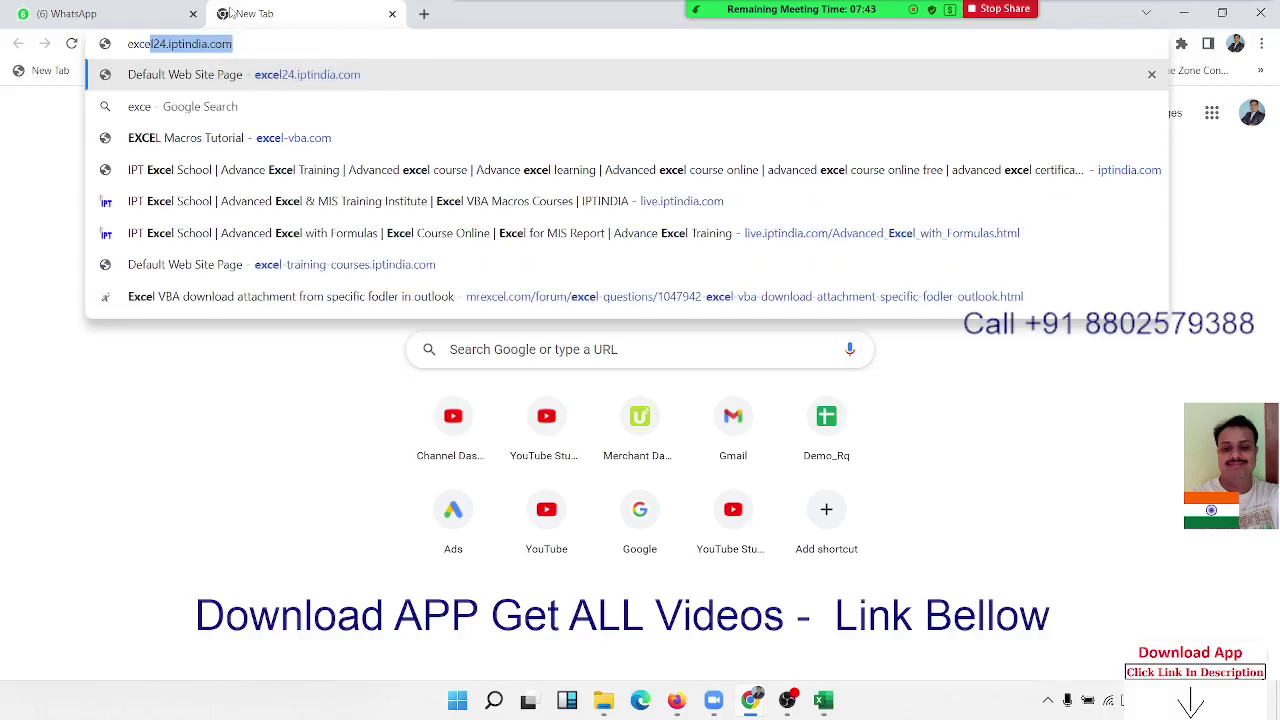
{"action": "type", "text": "l"}
{"action": "key", "text": "Return"}
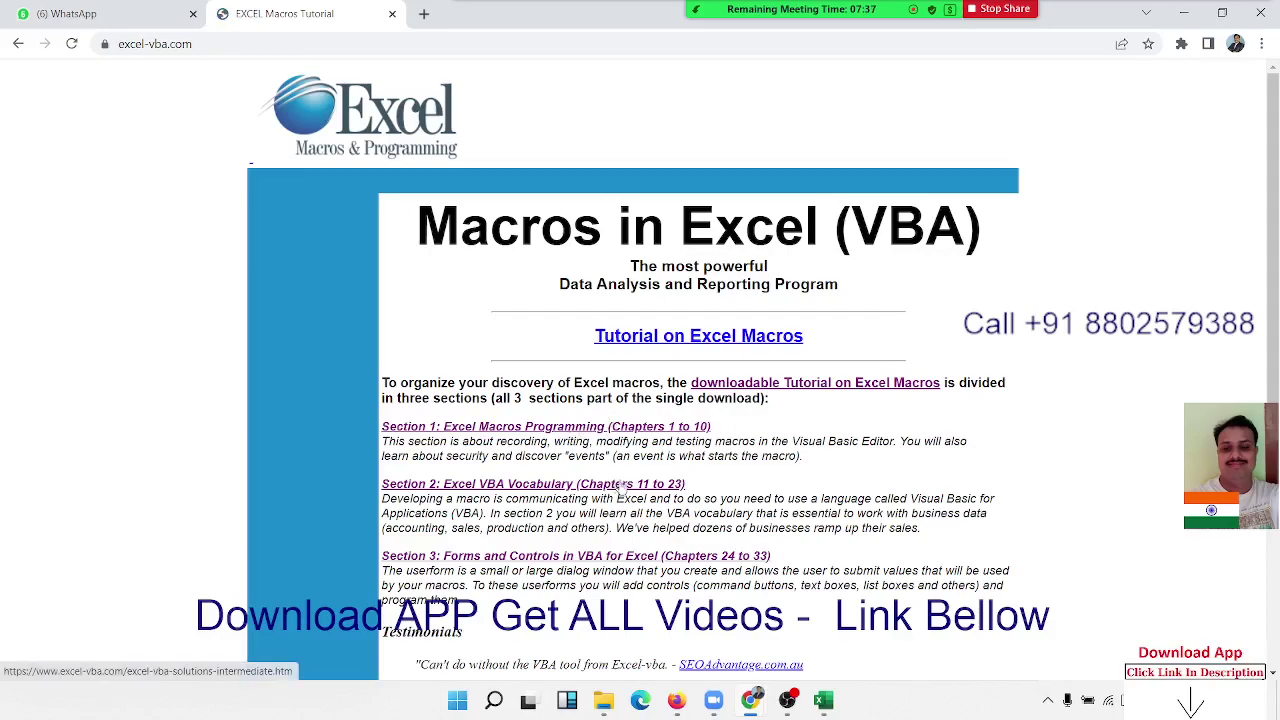
Open the 'Section 1: Programming in Excel' beginners lesson and read through its VBE, code and testing sections
{"action": "left_click", "coordinate": [629, 428]}
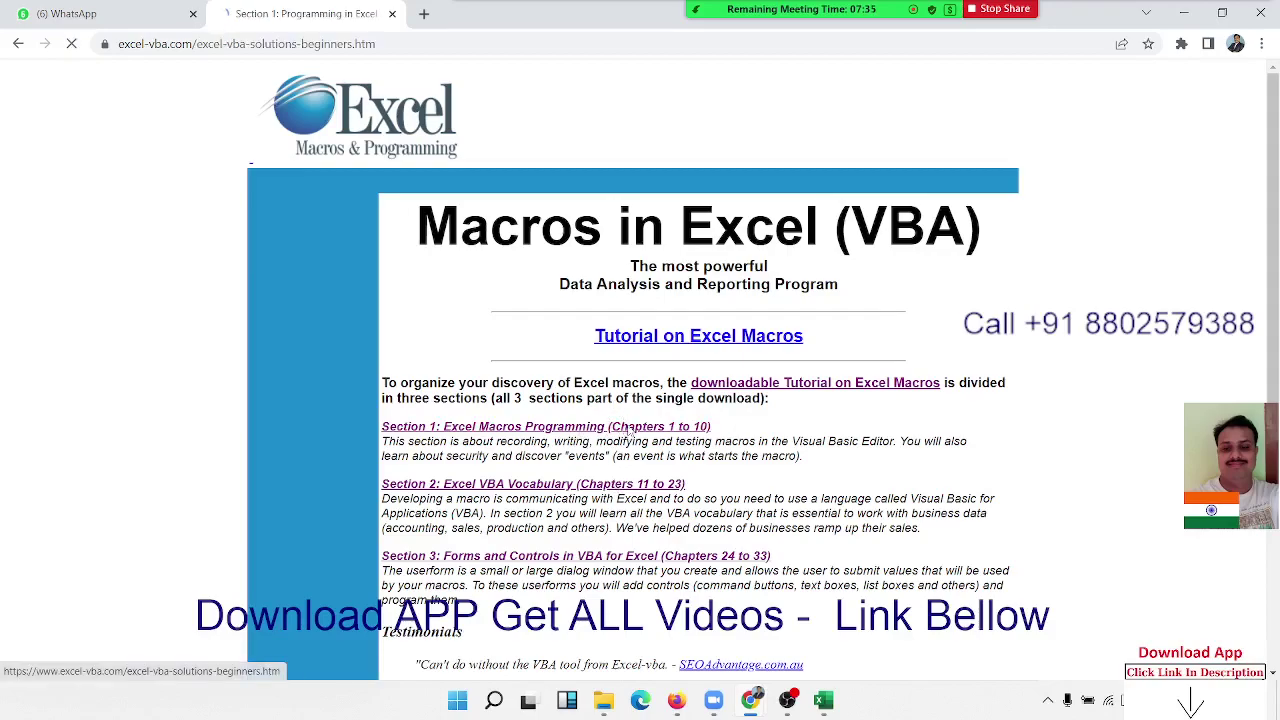
{"action": "scroll", "coordinate": [635, 420], "scroll_direction": "down", "scroll_amount": 3}
{"action": "scroll", "coordinate": [638, 412], "scroll_direction": "down", "scroll_amount": 7}
{"action": "scroll", "coordinate": [642, 405], "scroll_direction": "down", "scroll_amount": 5}
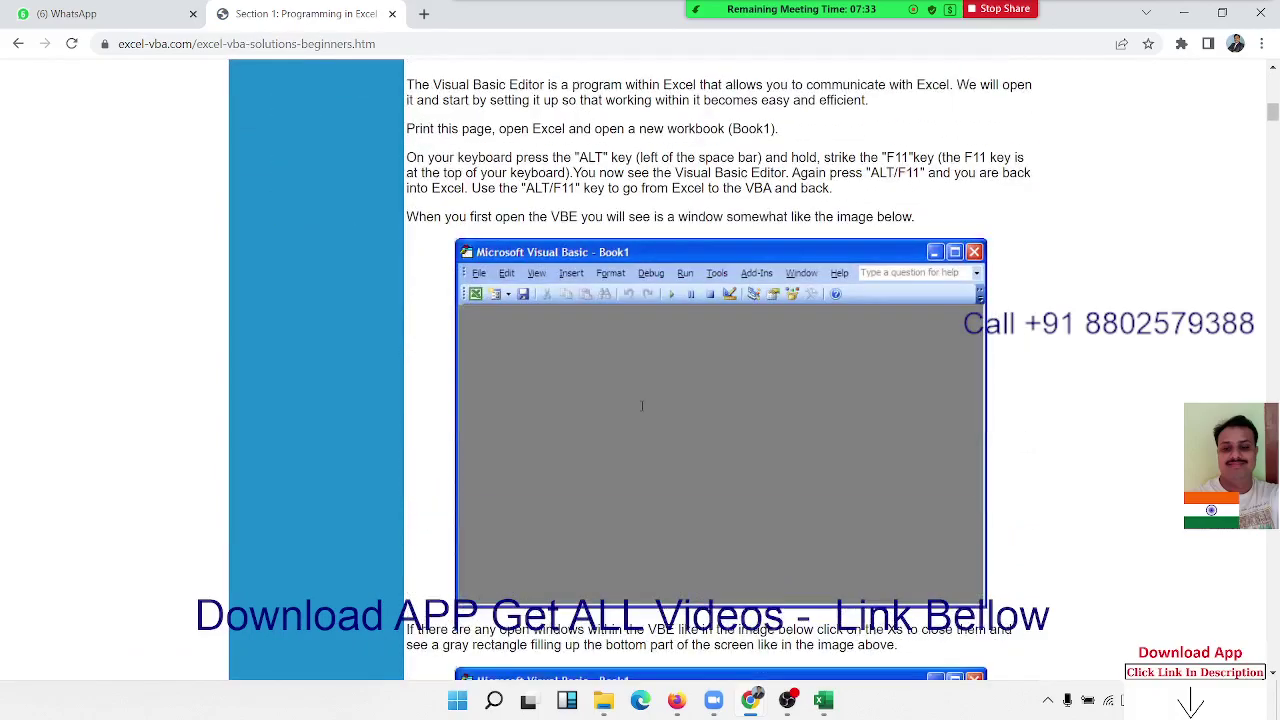
{"action": "scroll", "coordinate": [642, 405], "scroll_direction": "down", "scroll_amount": 3}
{"action": "scroll", "coordinate": [786, 389], "scroll_direction": "down", "scroll_amount": 4}
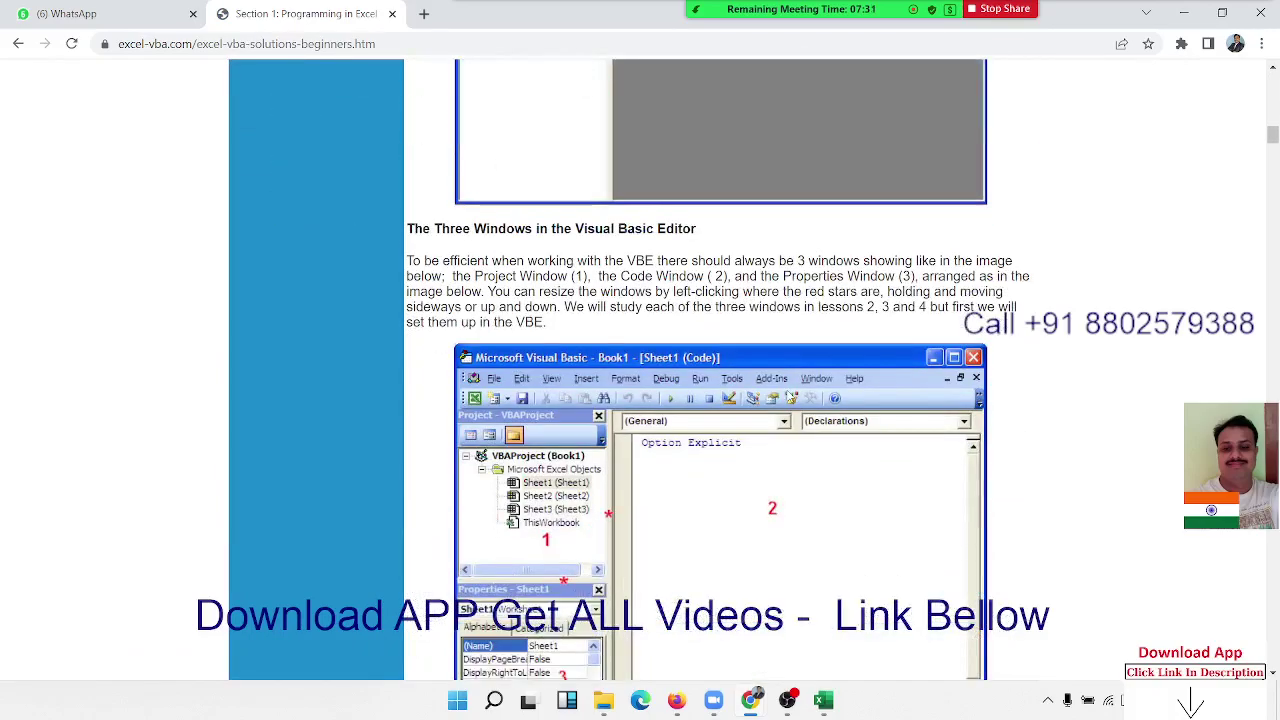
{"action": "scroll", "coordinate": [786, 389], "scroll_direction": "down", "scroll_amount": 4}
{"action": "scroll", "coordinate": [786, 389], "scroll_direction": "down", "scroll_amount": 4}
{"action": "scroll", "coordinate": [786, 389], "scroll_direction": "down", "scroll_amount": 4}
{"action": "scroll", "coordinate": [786, 389], "scroll_direction": "down", "scroll_amount": 4}
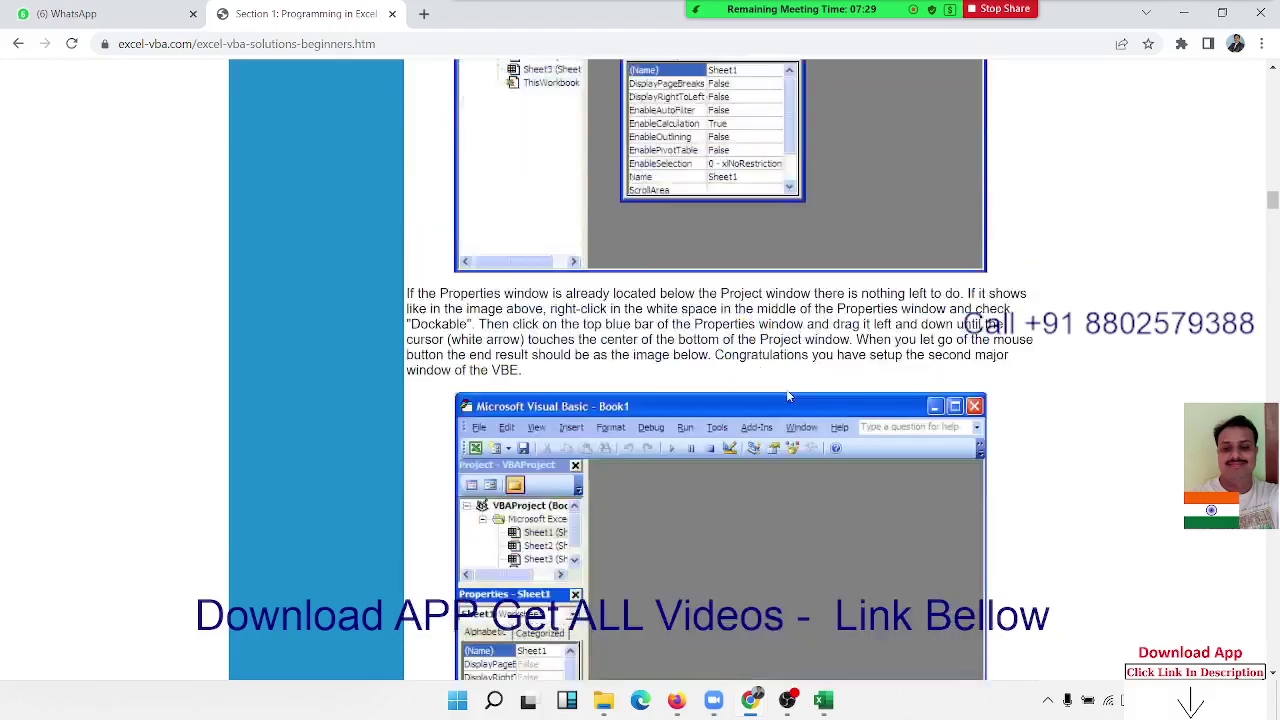
{"action": "scroll", "coordinate": [788, 396], "scroll_direction": "down", "scroll_amount": 5}
{"action": "scroll", "coordinate": [788, 396], "scroll_direction": "down", "scroll_amount": 2}
{"action": "scroll", "coordinate": [788, 396], "scroll_direction": "down", "scroll_amount": 5}
{"action": "scroll", "coordinate": [789, 397], "scroll_direction": "down", "scroll_amount": 3}
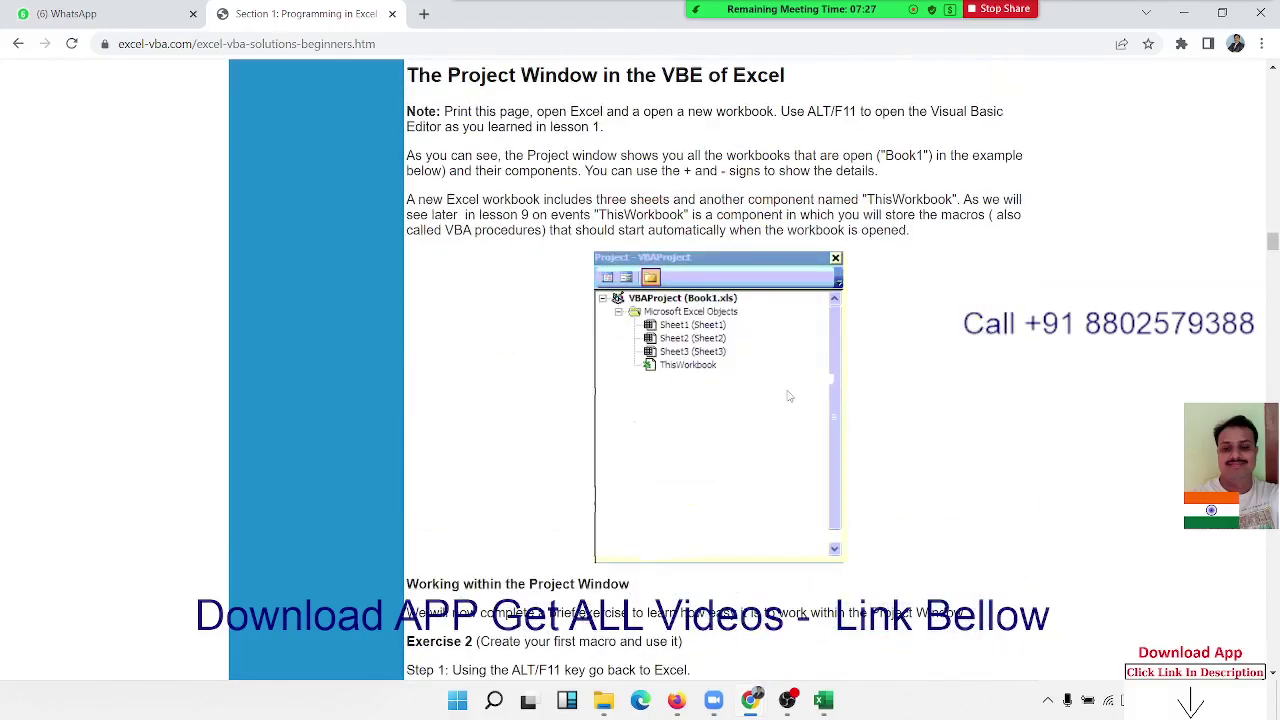
{"action": "scroll", "coordinate": [788, 396], "scroll_direction": "down", "scroll_amount": 5}
{"action": "scroll", "coordinate": [788, 396], "scroll_direction": "down", "scroll_amount": 5}
{"action": "scroll", "coordinate": [790, 397], "scroll_direction": "down", "scroll_amount": 5}
{"action": "scroll", "coordinate": [795, 398], "scroll_direction": "down", "scroll_amount": 4}
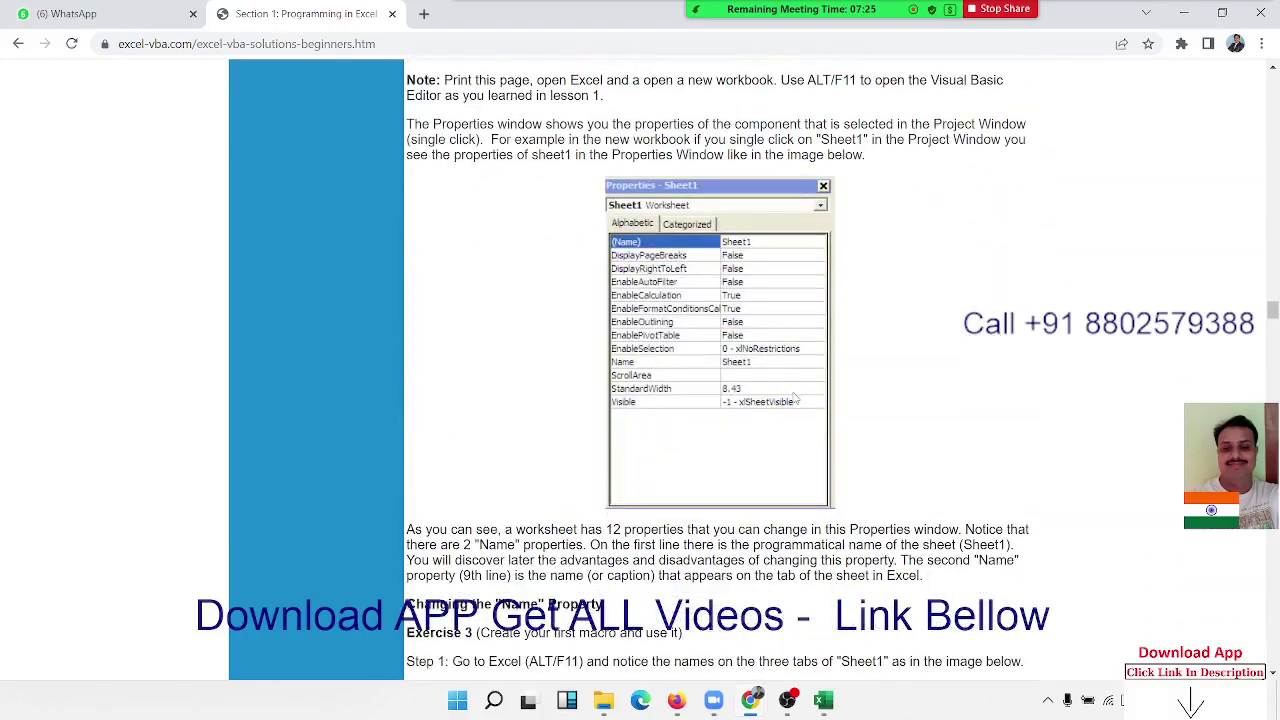
{"action": "scroll", "coordinate": [795, 398], "scroll_direction": "down", "scroll_amount": 5}
{"action": "scroll", "coordinate": [795, 398], "scroll_direction": "down", "scroll_amount": 3}
{"action": "scroll", "coordinate": [795, 398], "scroll_direction": "down", "scroll_amount": 1}
{"action": "scroll", "coordinate": [795, 398], "scroll_direction": "down", "scroll_amount": 5}
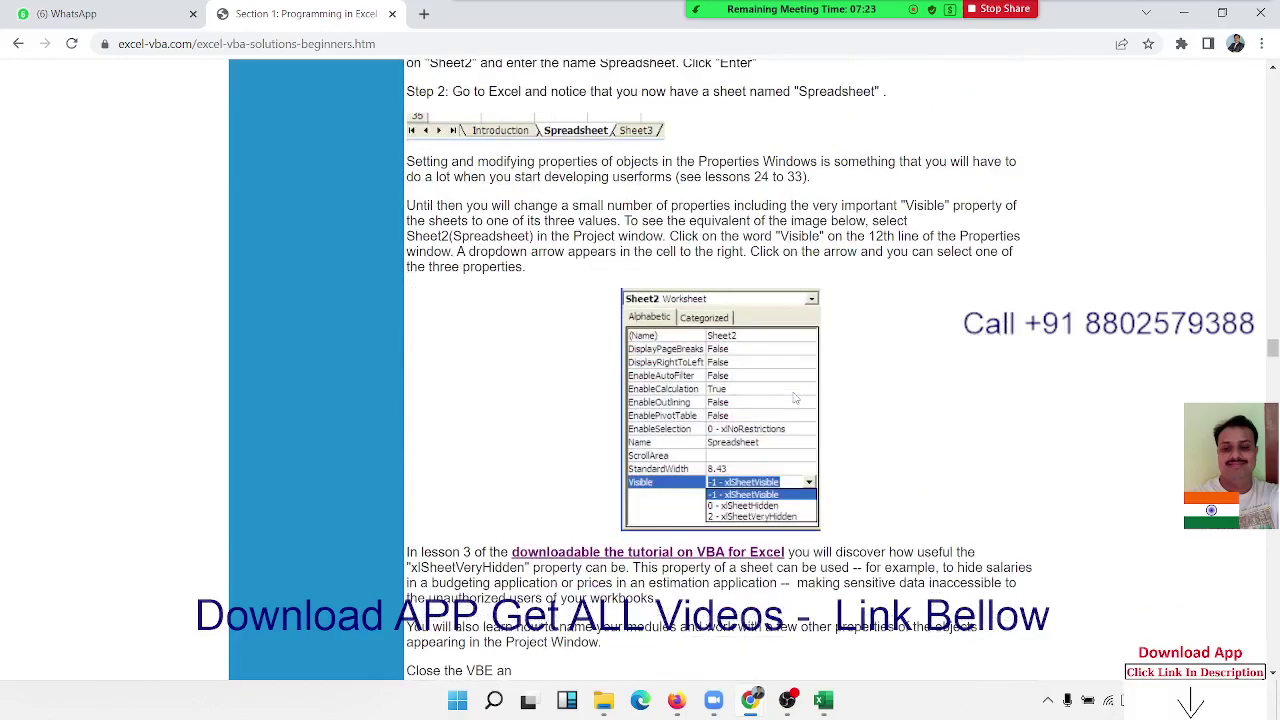
{"action": "scroll", "coordinate": [795, 398], "scroll_direction": "down", "scroll_amount": 3}
{"action": "scroll", "coordinate": [795, 398], "scroll_direction": "down", "scroll_amount": 3}
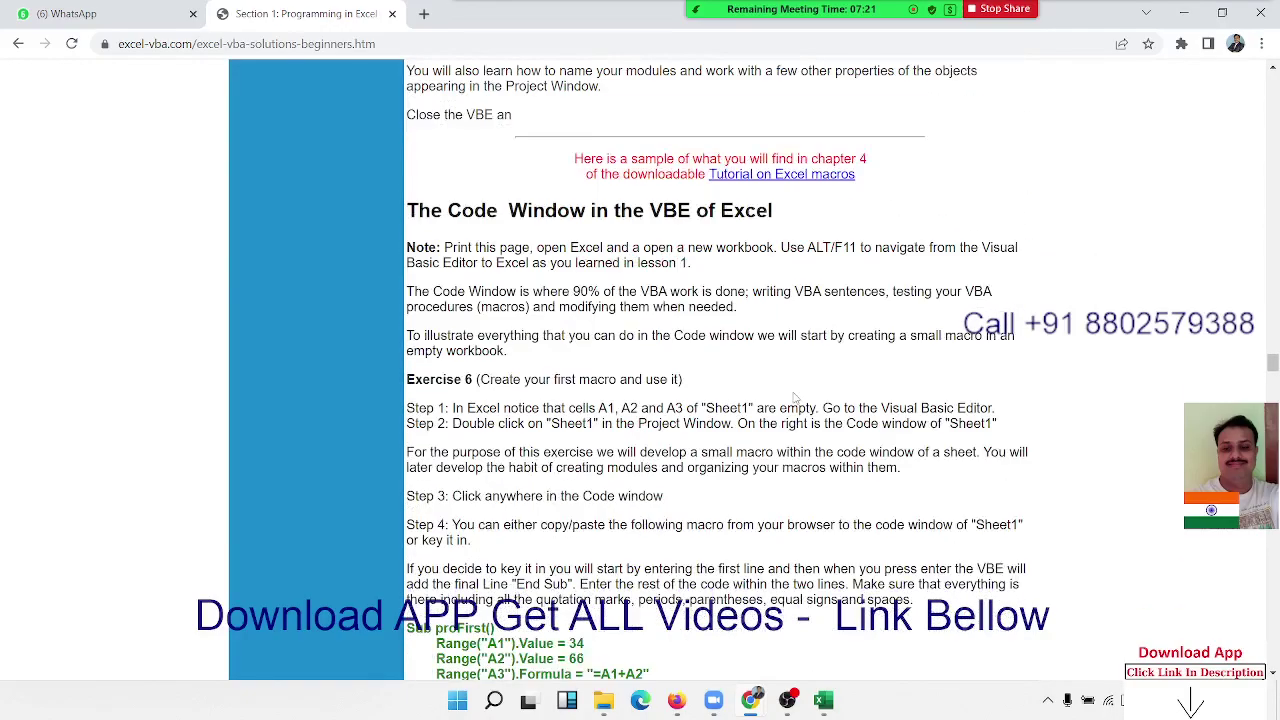
{"action": "scroll", "coordinate": [795, 398], "scroll_direction": "down", "scroll_amount": 5}
{"action": "scroll", "coordinate": [795, 398], "scroll_direction": "down", "scroll_amount": 4}
{"action": "scroll", "coordinate": [795, 398], "scroll_direction": "down", "scroll_amount": 2}
{"action": "scroll", "coordinate": [795, 398], "scroll_direction": "down", "scroll_amount": 3}
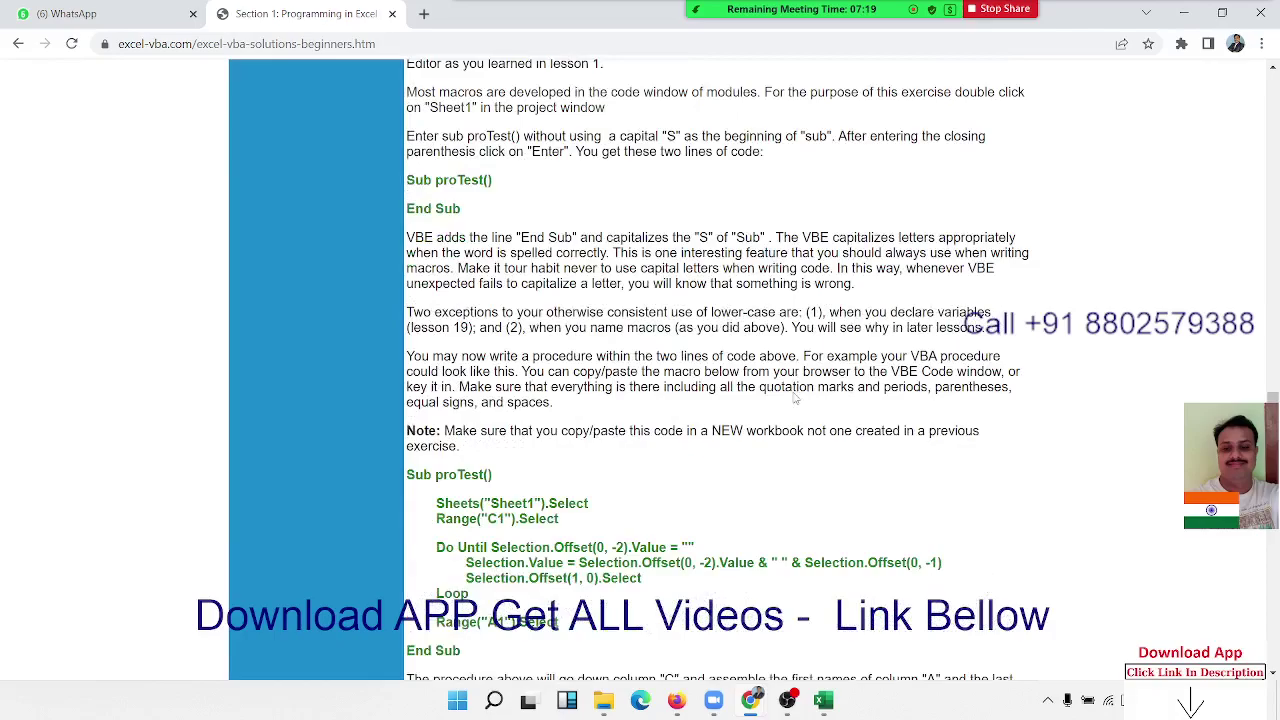
{"action": "scroll", "coordinate": [795, 398], "scroll_direction": "down", "scroll_amount": 5}
{"action": "scroll", "coordinate": [795, 398], "scroll_direction": "down", "scroll_amount": 2}
{"action": "scroll", "coordinate": [795, 398], "scroll_direction": "down", "scroll_amount": 3}
{"action": "scroll", "coordinate": [795, 398], "scroll_direction": "down", "scroll_amount": 1}
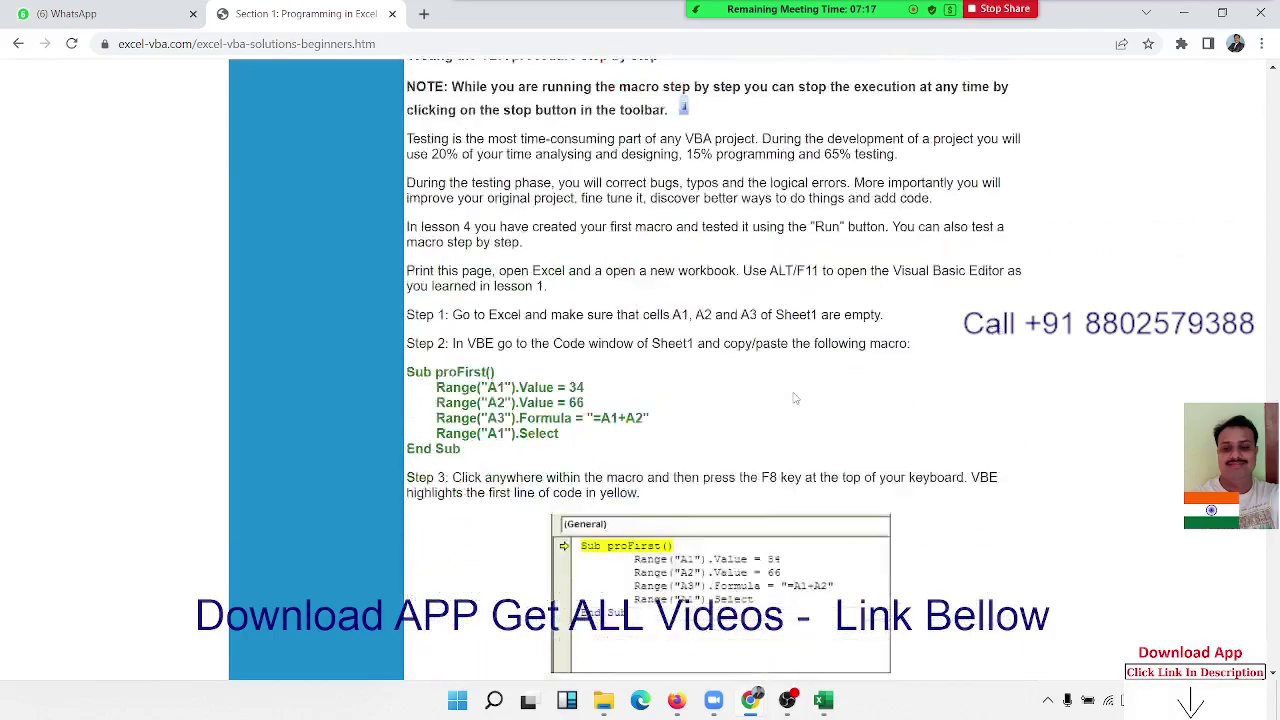
{"action": "scroll", "coordinate": [795, 398], "scroll_direction": "down", "scroll_amount": 1}
{"action": "scroll", "coordinate": [795, 398], "scroll_direction": "down", "scroll_amount": 5}
{"action": "scroll", "coordinate": [793, 393], "scroll_direction": "down", "scroll_amount": 5}
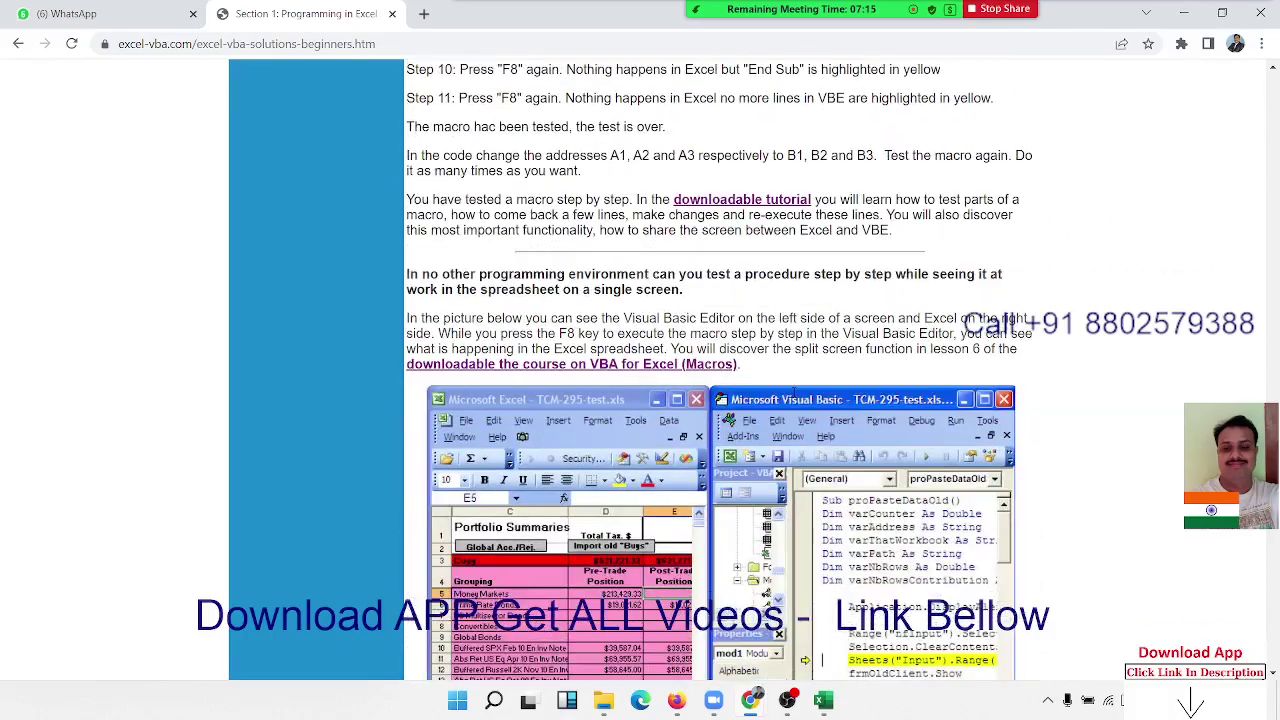
{"action": "scroll", "coordinate": [793, 393], "scroll_direction": "down", "scroll_amount": 4}
{"action": "scroll", "coordinate": [795, 398], "scroll_direction": "up", "scroll_amount": 2}
{"action": "scroll", "coordinate": [795, 398], "scroll_direction": "up", "scroll_amount": 15}
{"action": "scroll", "coordinate": [795, 398], "scroll_direction": "up", "scroll_amount": 10}
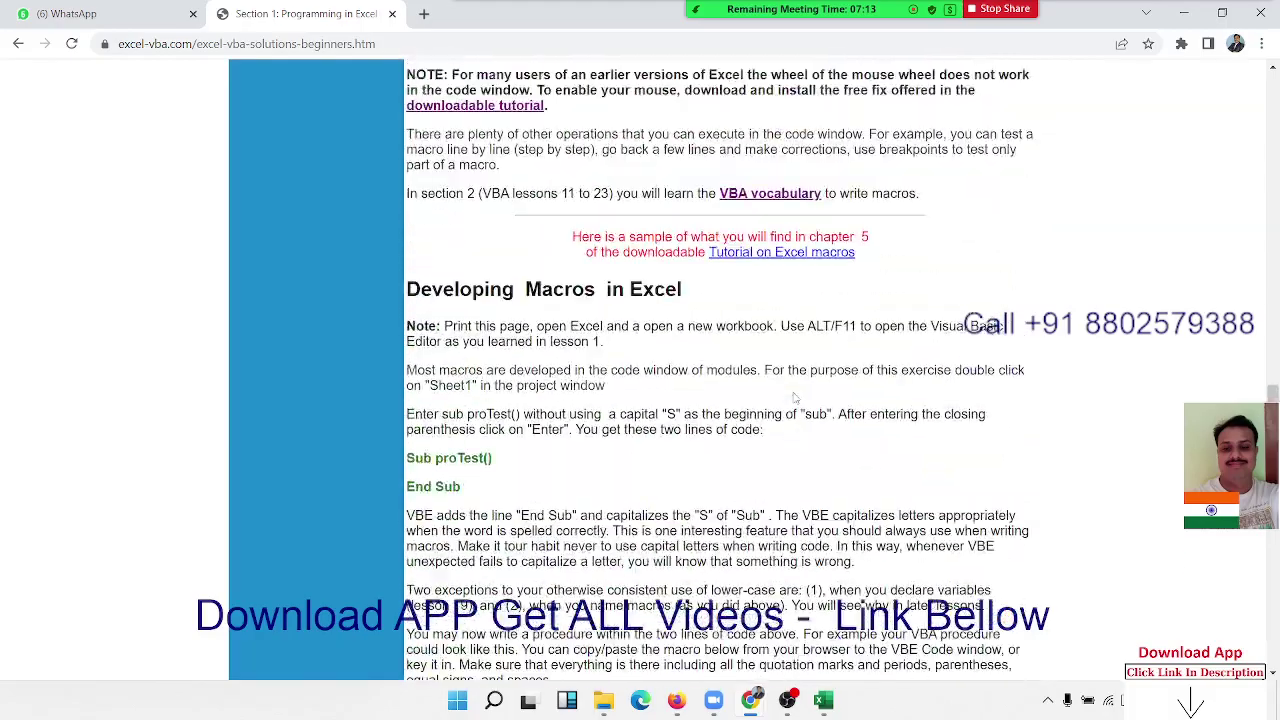
{"action": "scroll", "coordinate": [795, 398], "scroll_direction": "up", "scroll_amount": 8}
{"action": "scroll", "coordinate": [795, 398], "scroll_direction": "up", "scroll_amount": 8}
{"action": "scroll", "coordinate": [795, 398], "scroll_direction": "up", "scroll_amount": 2}
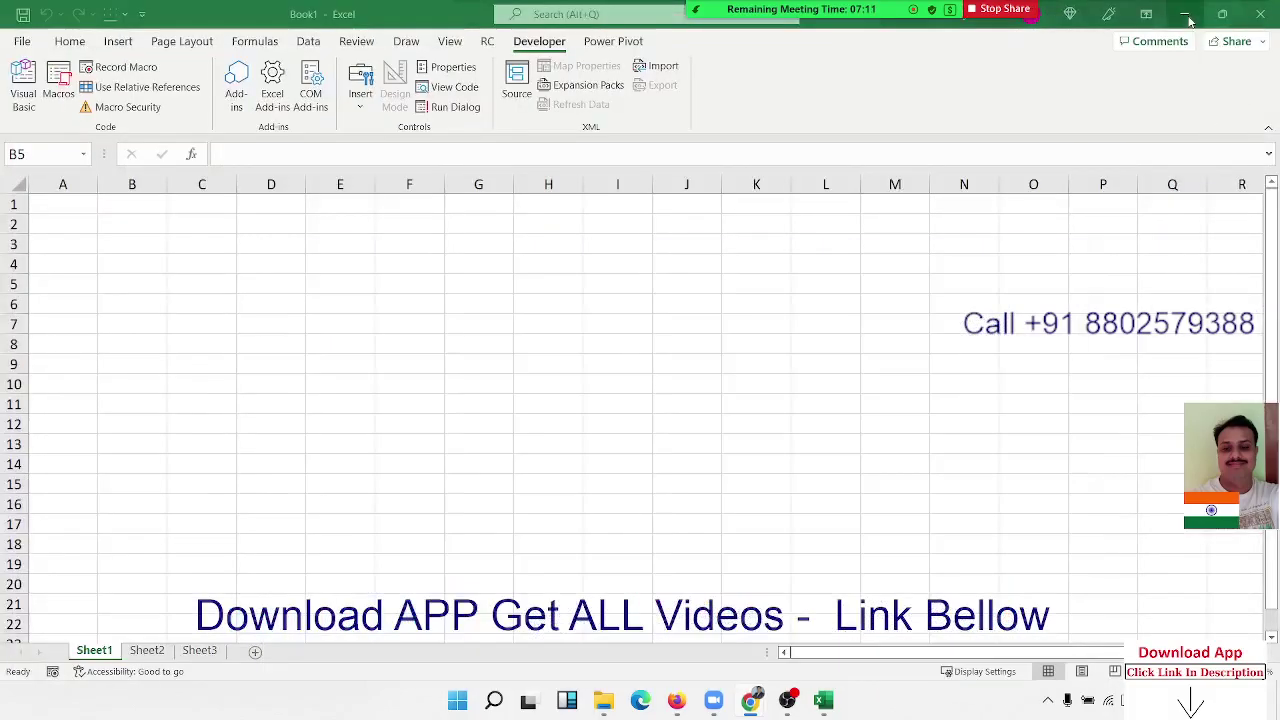
Minimize Chrome and show Zoom's Participants (7) list over the empty Book1 workbook
{"action": "left_click", "coordinate": [1184, 12]}
{"action": "mouse_move", "coordinate": [800, 40]}
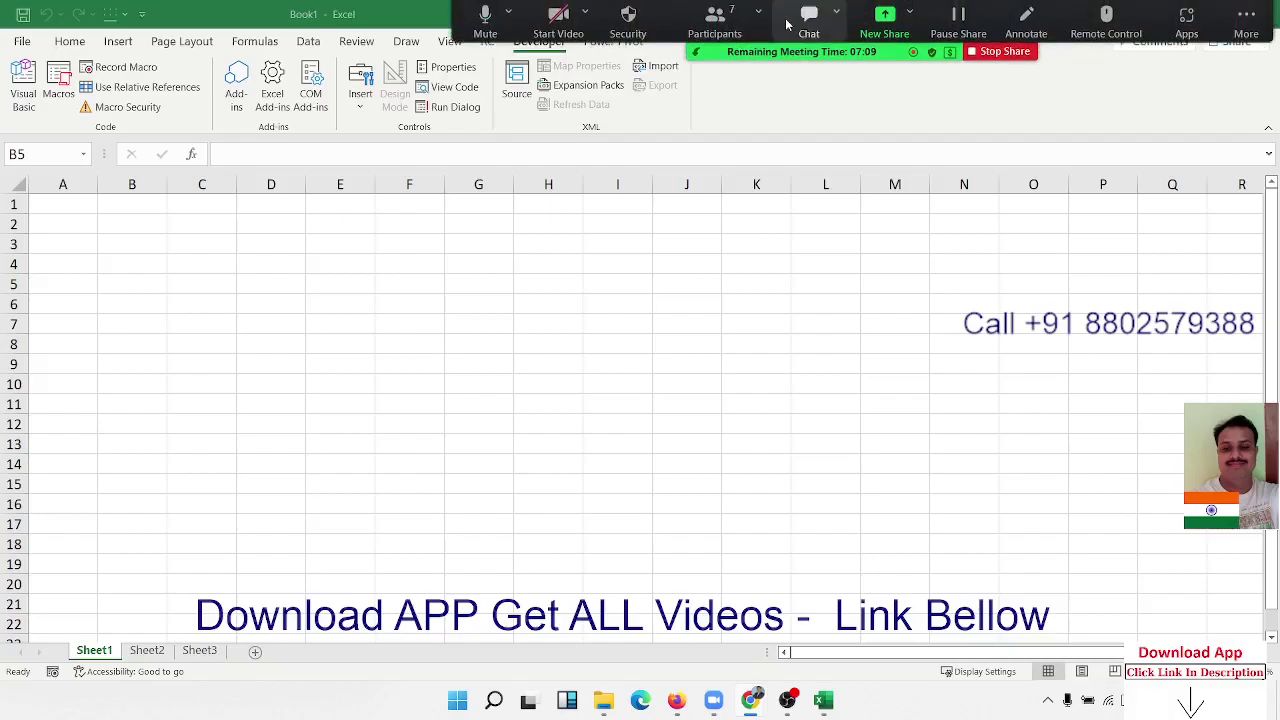
{"action": "left_click", "coordinate": [716, 20]}
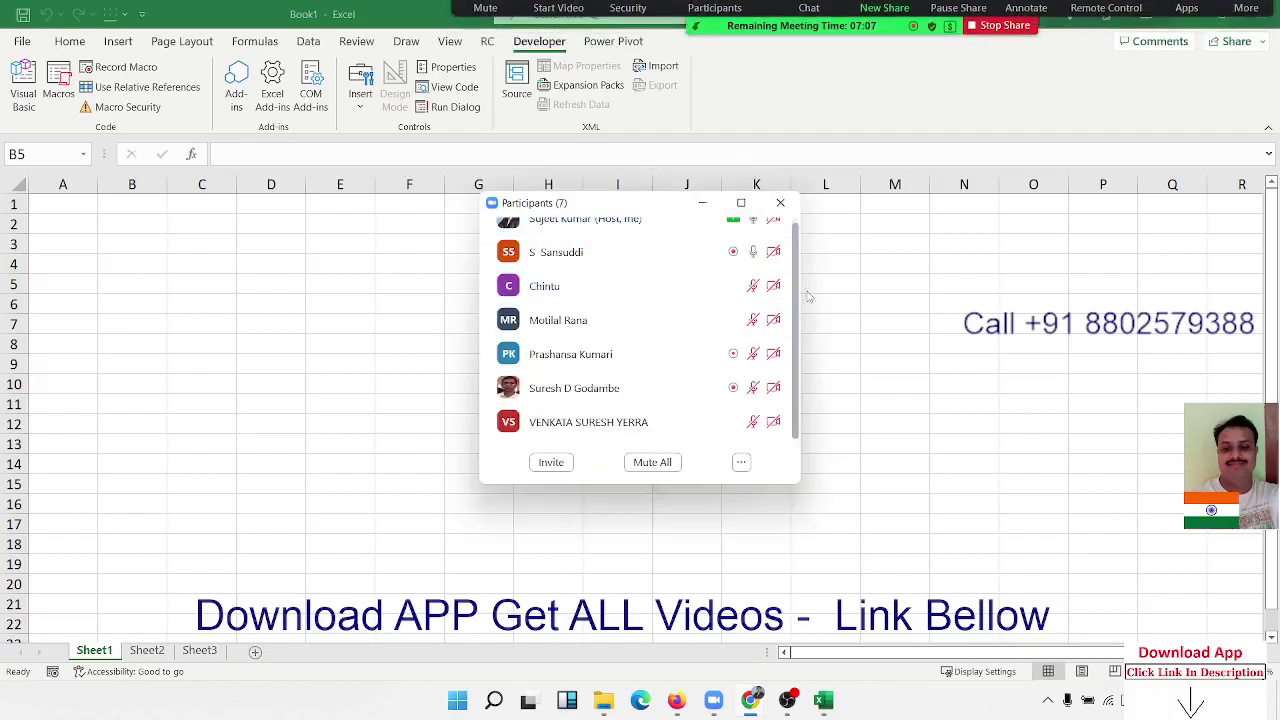
{"action": "scroll", "coordinate": [798, 290], "scroll_direction": "up", "scroll_amount": 1}
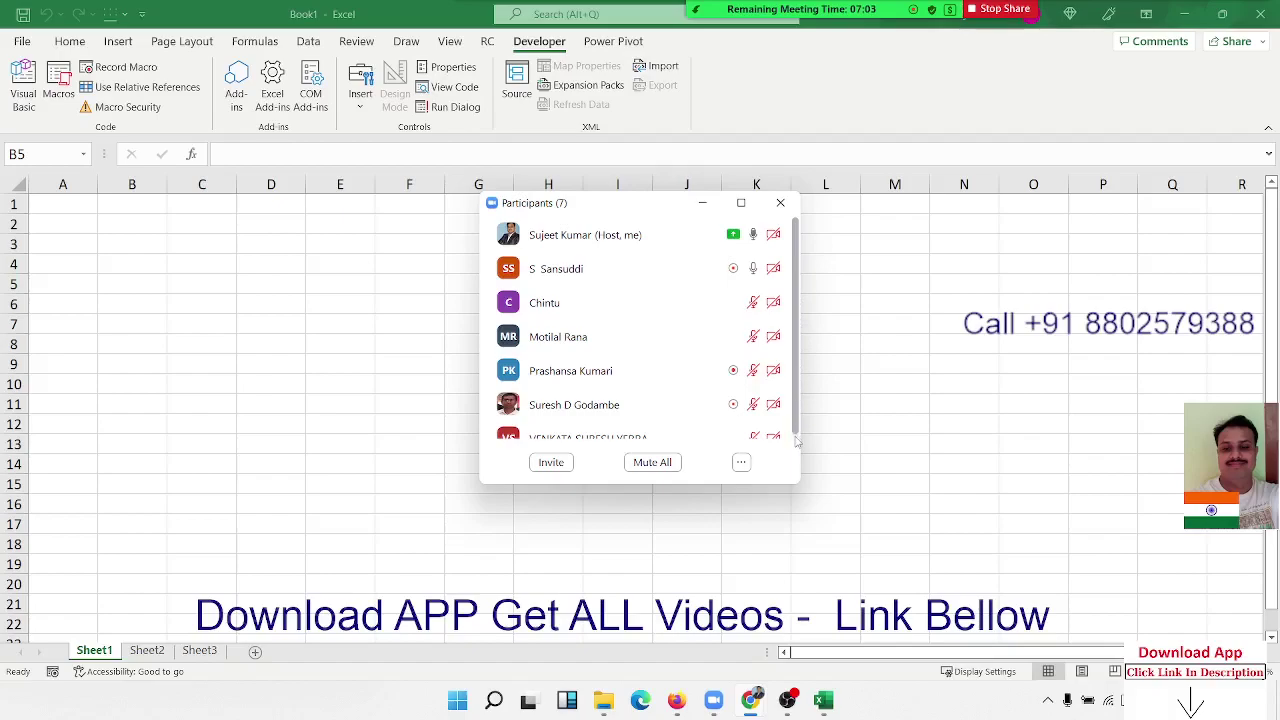
{"action": "scroll", "coordinate": [796, 440], "scroll_direction": "down", "scroll_amount": 1}
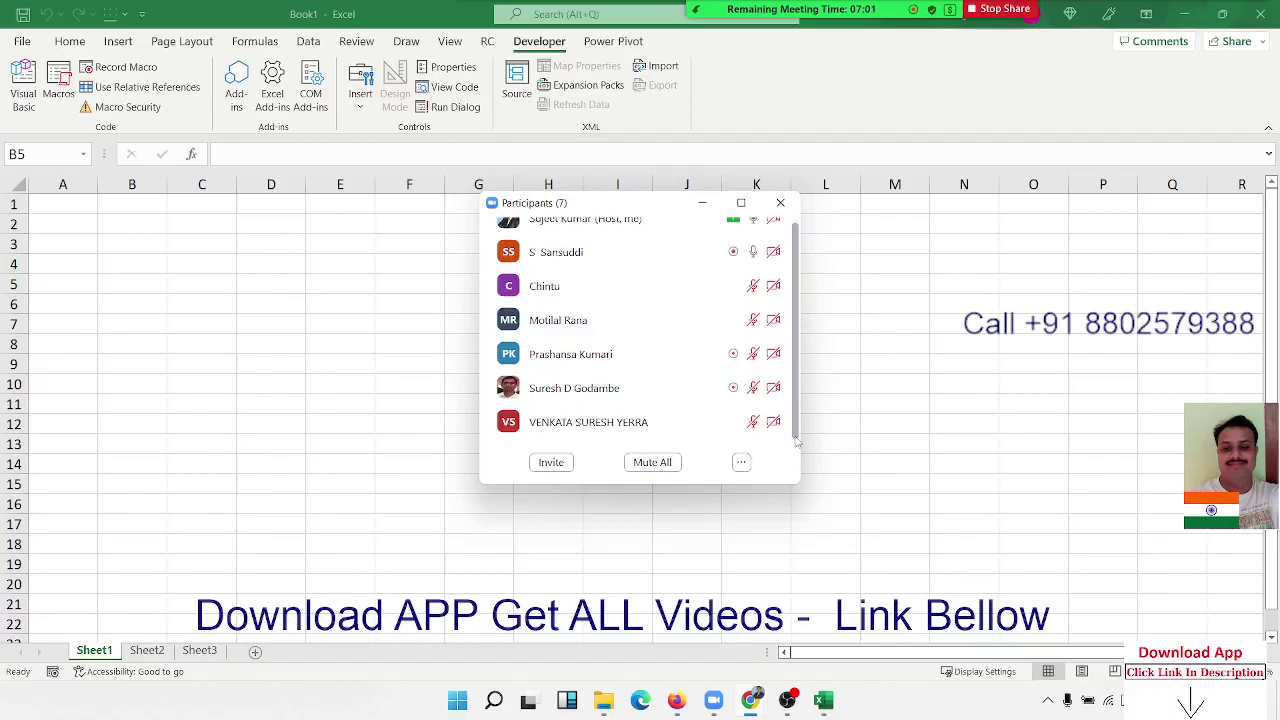